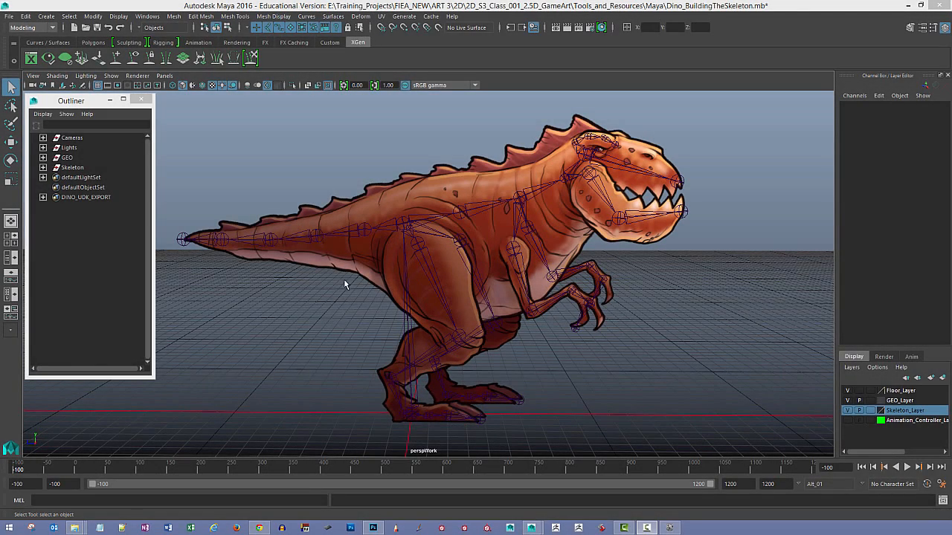
- Select the skeleton's root joint and set the joint display scale to 4.47
{"action": "left_click", "coordinate": [345, 238]}
{"action": "left_click", "coordinate": [408, 315]}
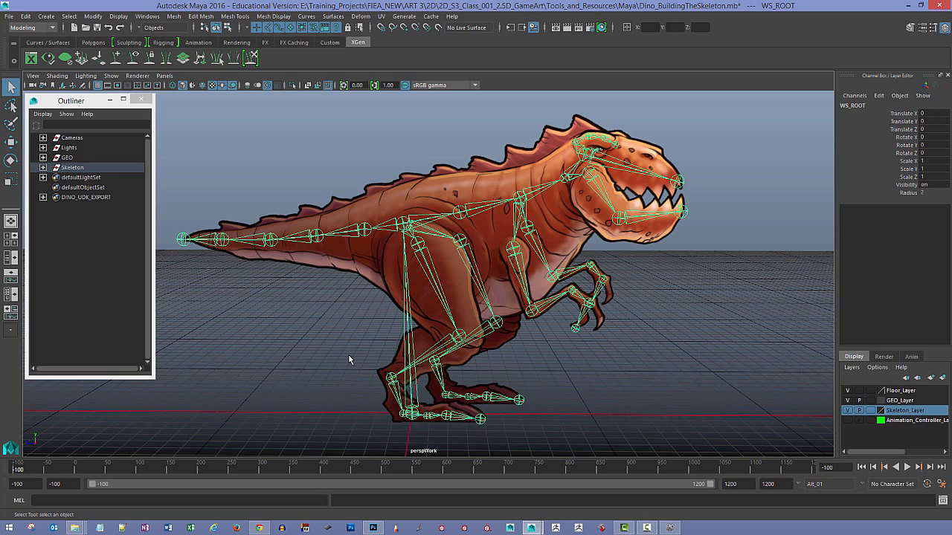
{"action": "left_click", "coordinate": [347, 354]}
{"action": "left_click", "coordinate": [407, 336]}
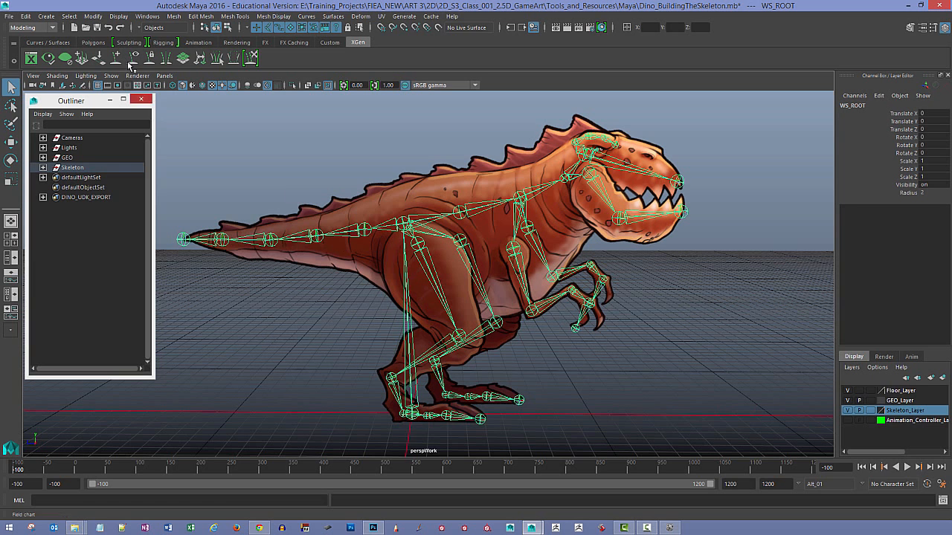
{"action": "left_click", "coordinate": [120, 17]}
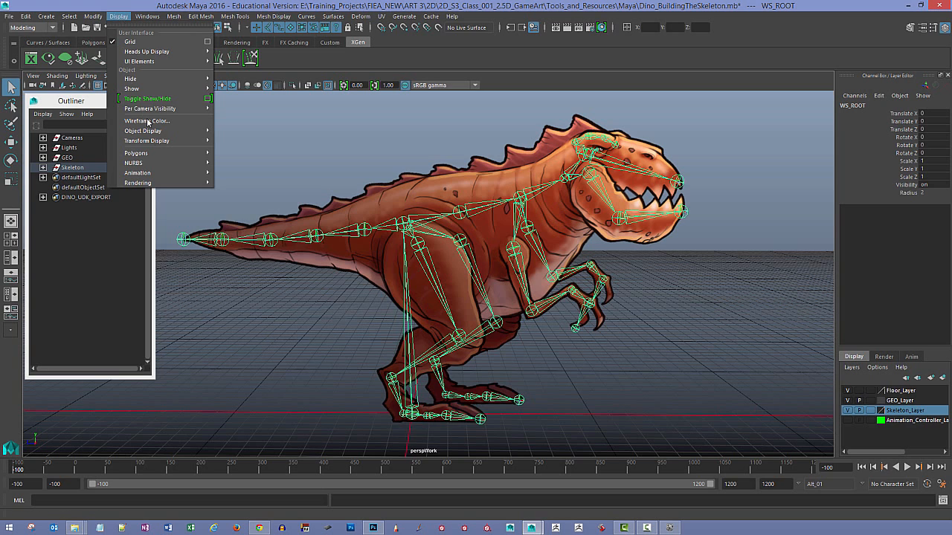
{"action": "mouse_move", "coordinate": [155, 173]}
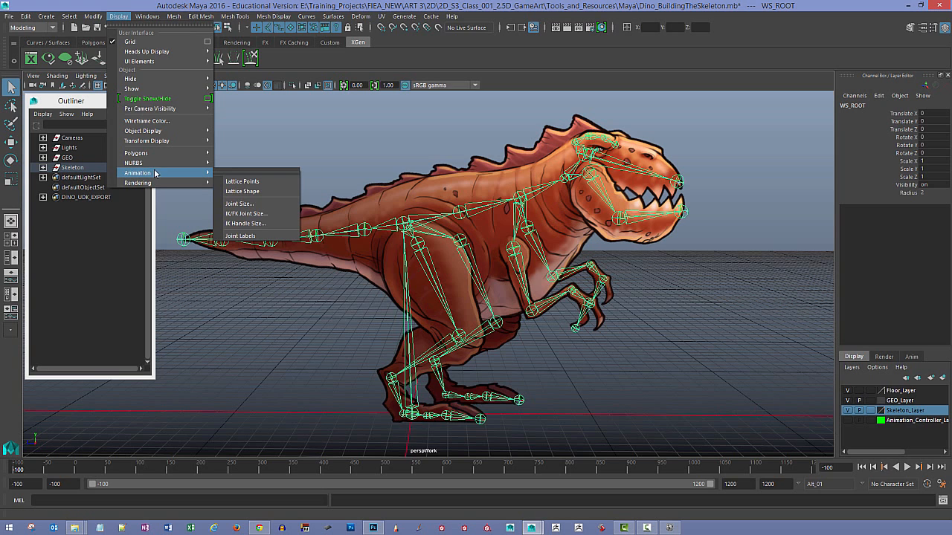
{"action": "left_click", "coordinate": [259, 204]}
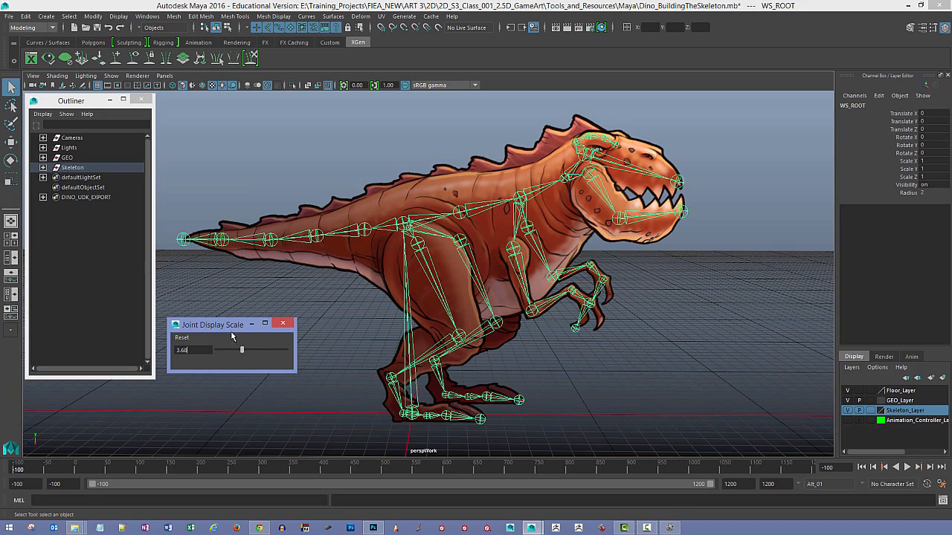
{"action": "left_click_drag", "start_coordinate": [223, 325], "coordinate": [254, 345]}
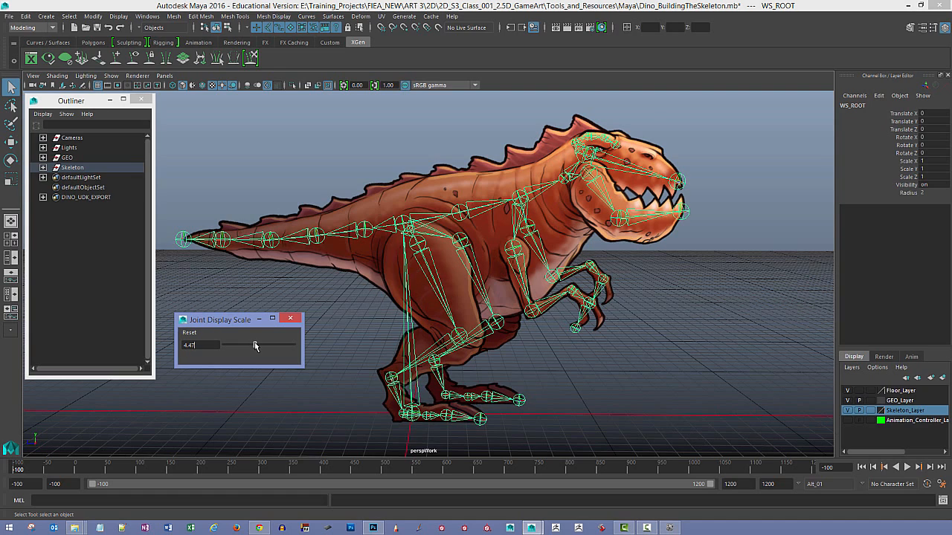
{"action": "left_click", "coordinate": [290, 318]}
- Try a radius of 5 on the Brow_004 joint and restore its radius to 1
{"action": "left_click_drag", "start_coordinate": [556, 267], "coordinate": [532, 264], "text": "alt"}
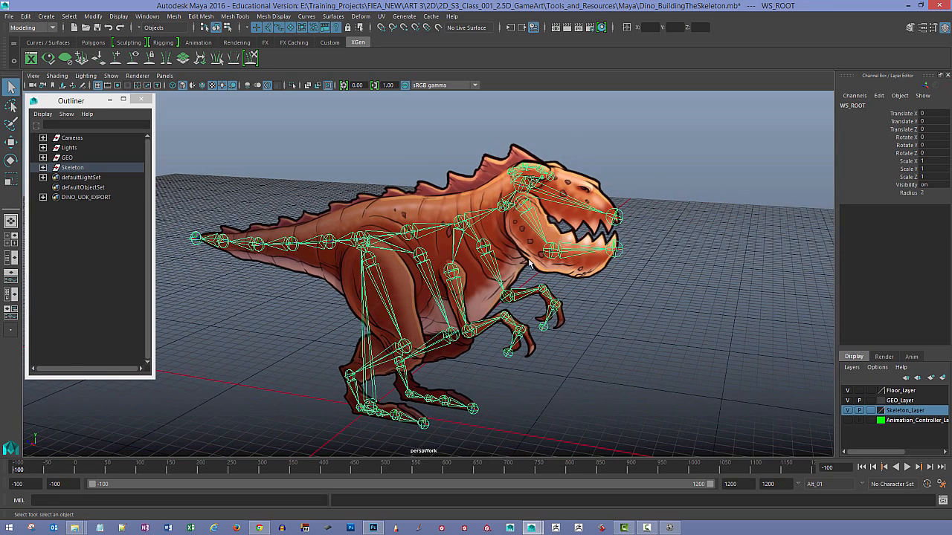
{"action": "left_click", "coordinate": [550, 176]}
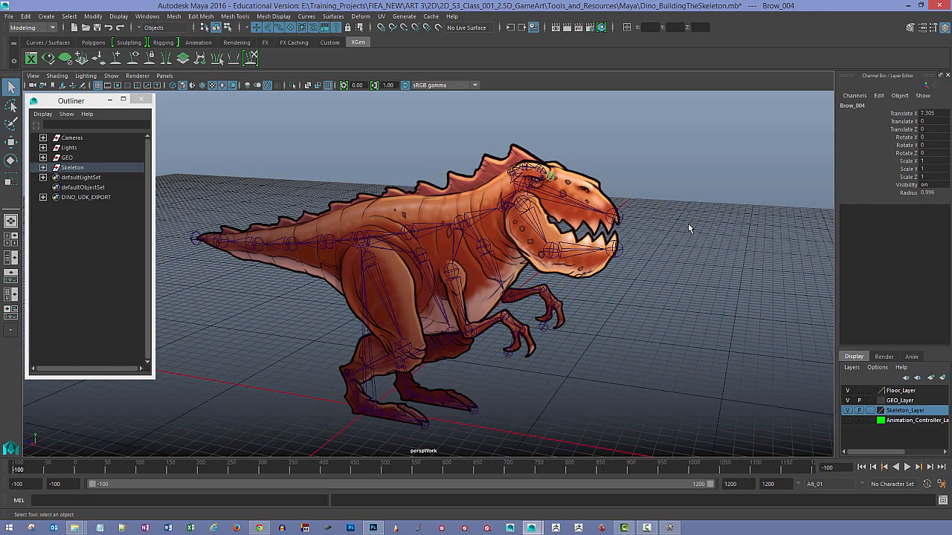
{"action": "double_click", "coordinate": [937, 194]}
{"action": "type", "text": "1"}
{"action": "key", "text": "BackSpace"}
{"action": "type", "text": "5"}
{"action": "key", "text": "Return"}
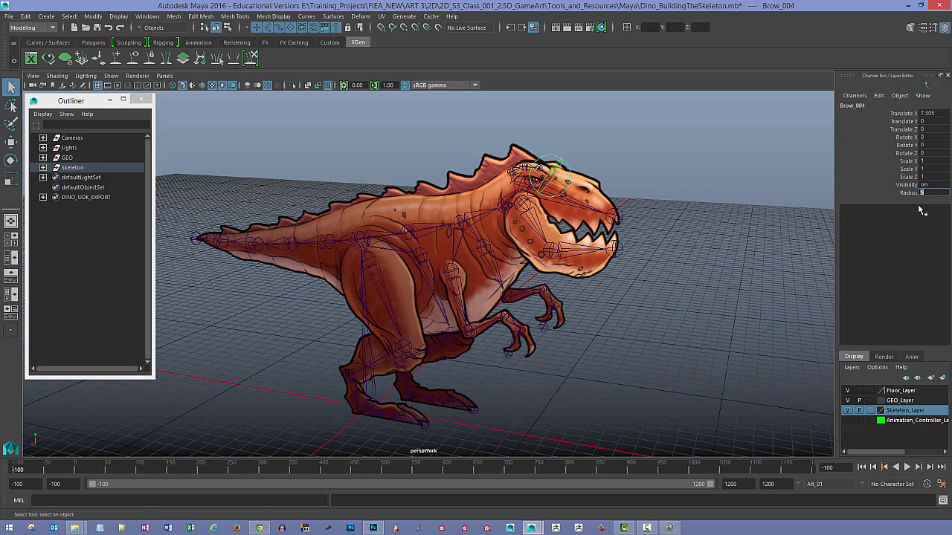
{"action": "key", "text": "Return"}
- Select the complete joint hierarchy from the skeleton's root, set the radius of all its joints to 1, and clear the selection
{"action": "left_click_drag", "start_coordinate": [407, 406], "coordinate": [346, 401], "text": "alt"}
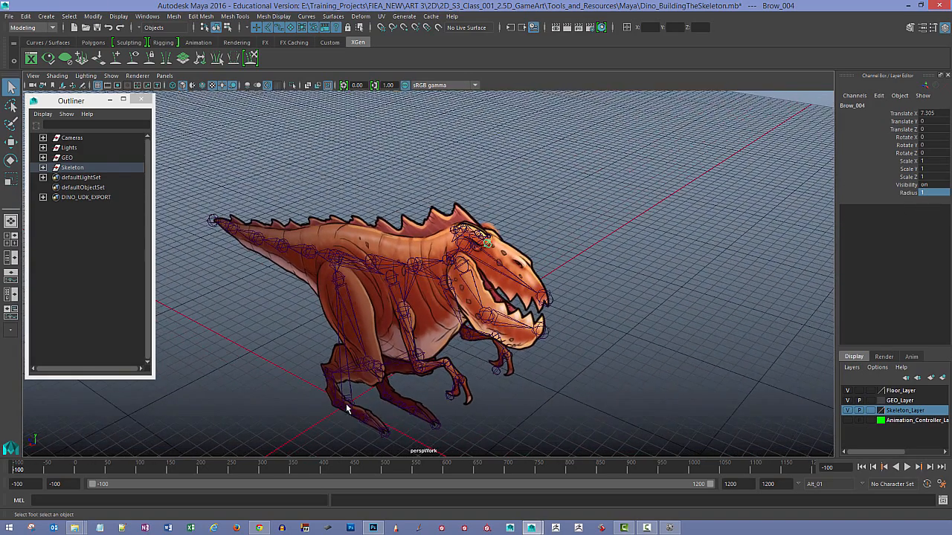
{"action": "left_click", "coordinate": [348, 407]}
{"action": "left_click_drag", "start_coordinate": [315, 345], "coordinate": [375, 327], "text": "alt"}
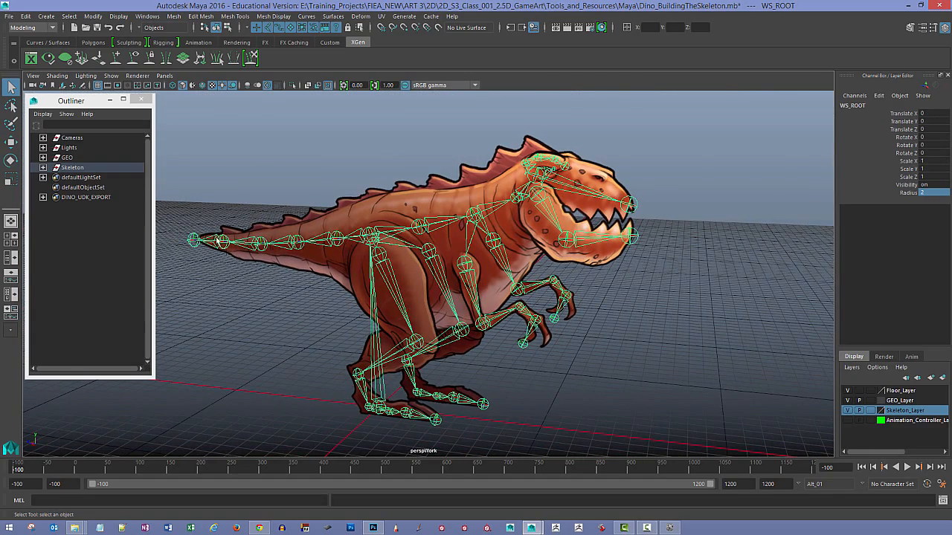
{"action": "left_click", "coordinate": [68, 16]}
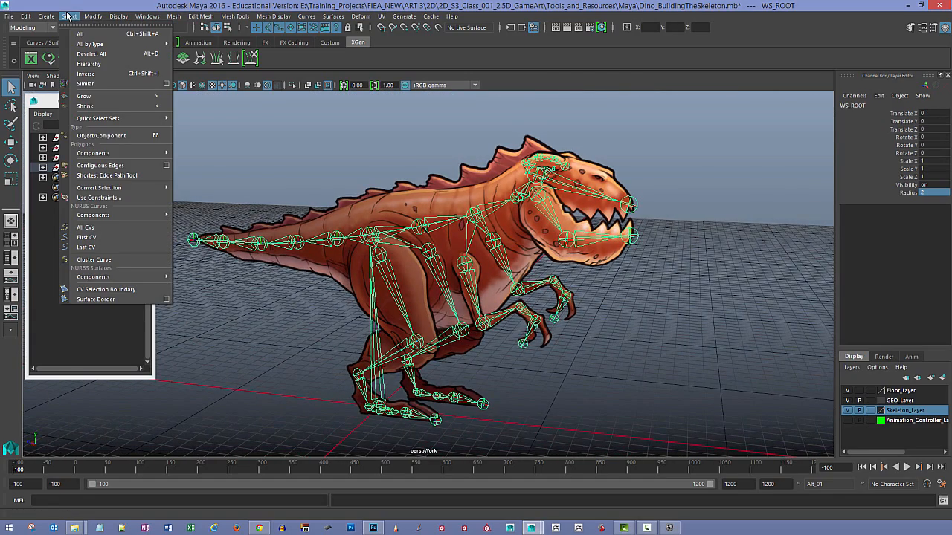
{"action": "left_click", "coordinate": [93, 73]}
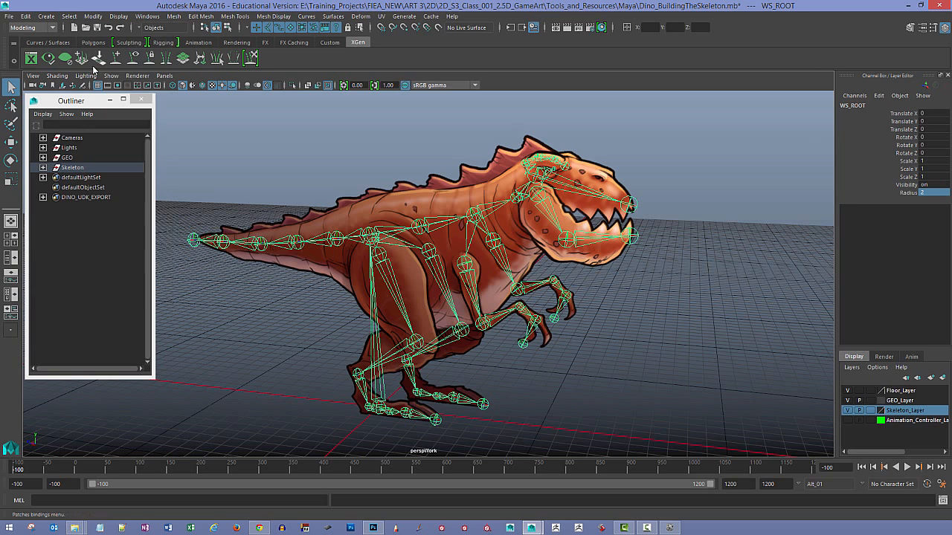
{"action": "left_click", "coordinate": [926, 193]}
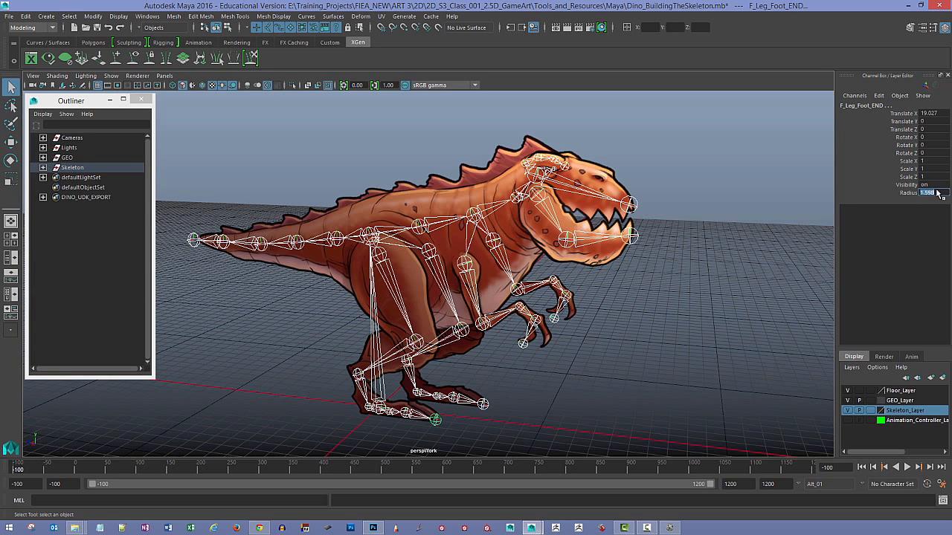
{"action": "type", "text": "1"}
{"action": "key", "text": "Return"}
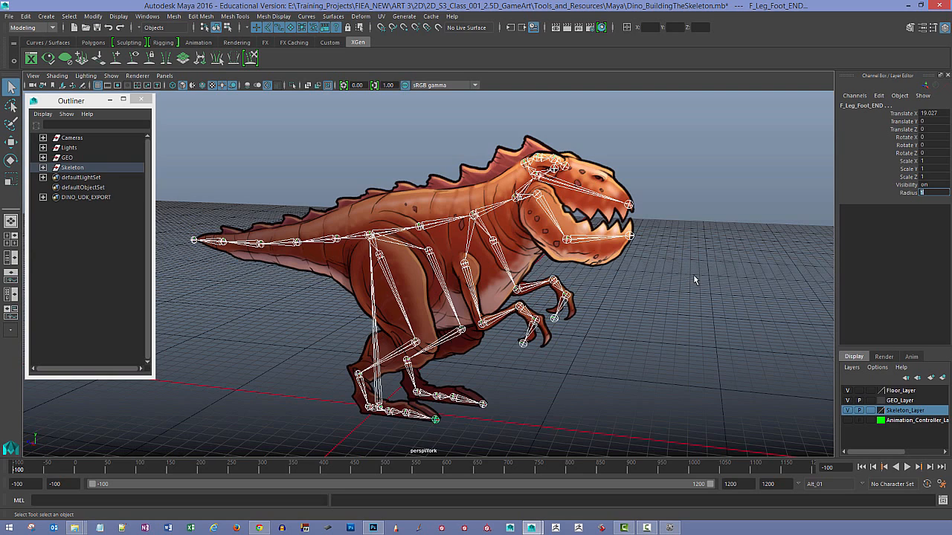
{"action": "left_click", "coordinate": [677, 310]}
- Set the joint display scale to 6.84 for the whole skeleton
{"action": "mouse_move", "coordinate": [657, 313]}
{"action": "left_mouse_down", "text": "alt"}
{"action": "mouse_move", "coordinate": [649, 315]}
{"action": "mouse_move", "coordinate": [672, 314]}
{"action": "left_mouse_up", "text": "alt"}
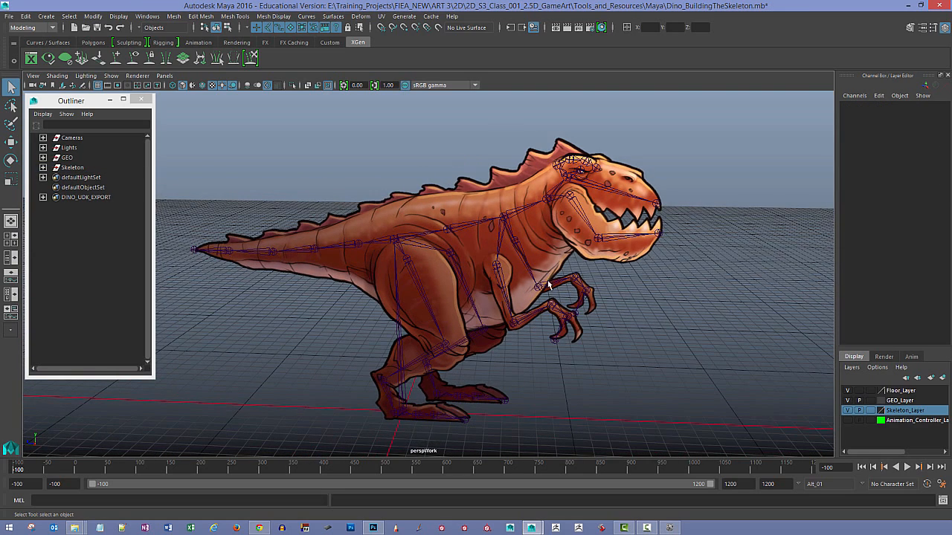
{"action": "right_click_drag", "start_coordinate": [550, 284], "coordinate": [597, 321], "text": "alt"}
{"action": "left_click_drag", "start_coordinate": [597, 322], "coordinate": [614, 293], "text": "alt"}
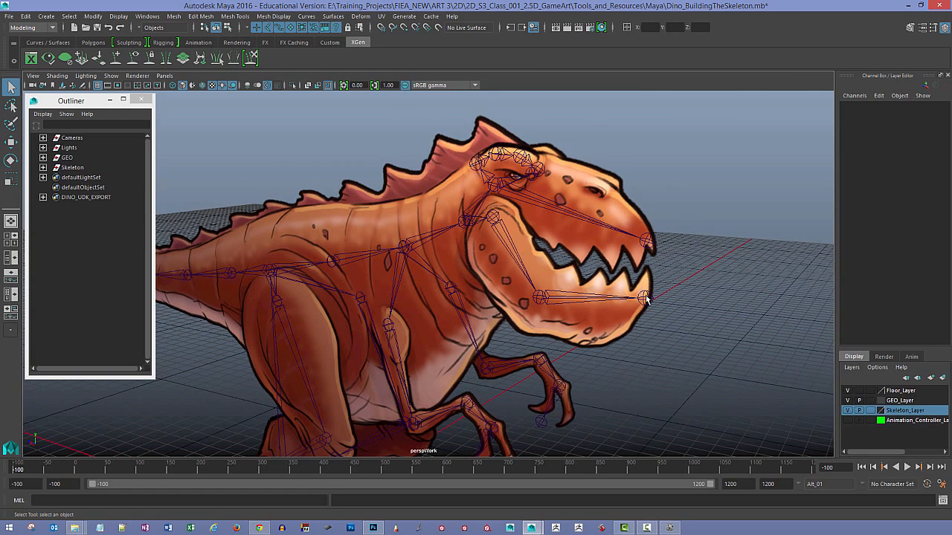
{"action": "left_click_drag", "start_coordinate": [583, 300], "coordinate": [633, 288], "text": "alt"}
{"action": "left_click_drag", "start_coordinate": [633, 246], "coordinate": [402, 189], "text": "alt"}
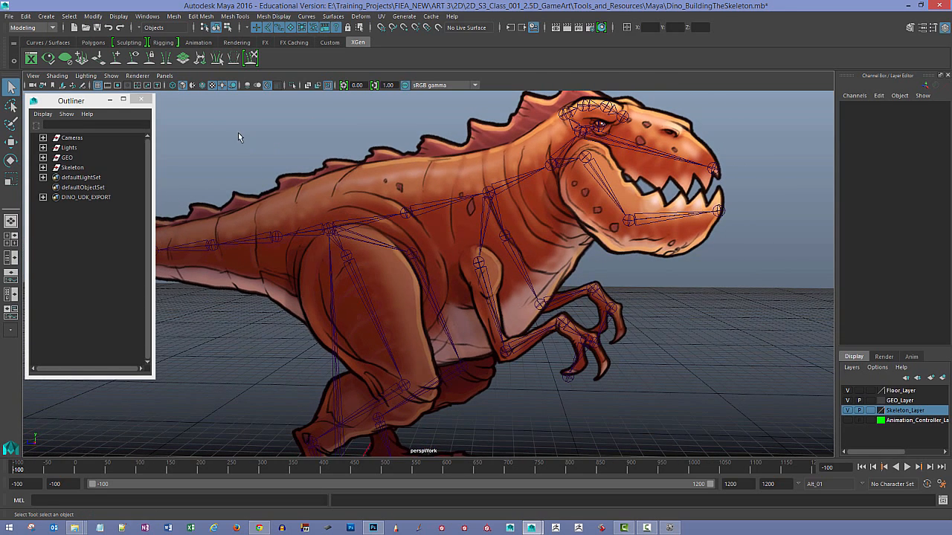
{"action": "left_click", "coordinate": [117, 16]}
{"action": "mouse_move", "coordinate": [178, 154]}
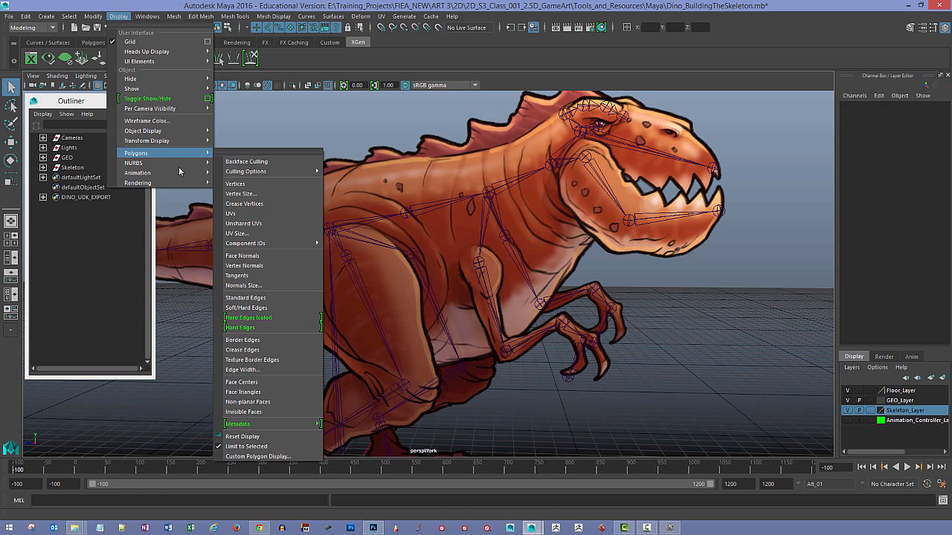
{"action": "mouse_move", "coordinate": [170, 177]}
{"action": "left_click", "coordinate": [239, 202]}
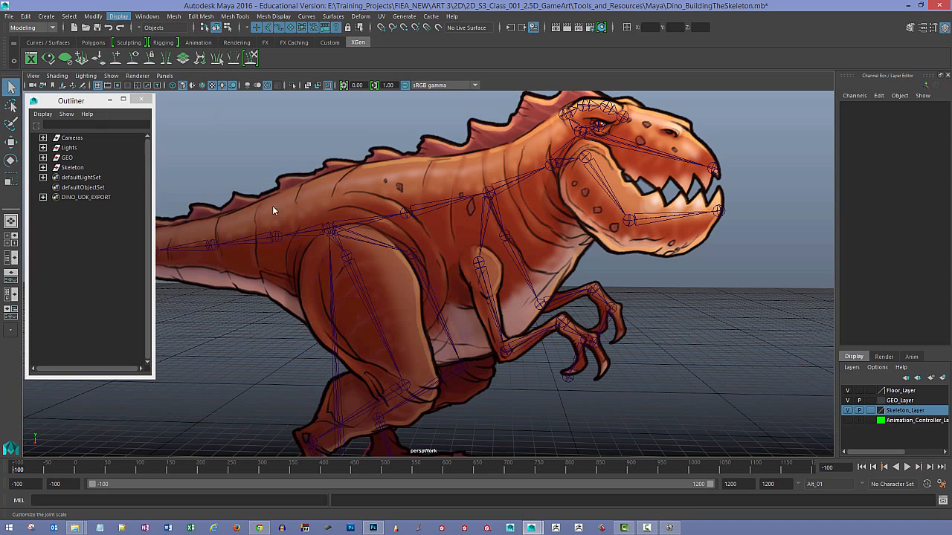
{"action": "left_click_drag", "start_coordinate": [255, 349], "coordinate": [272, 348]}
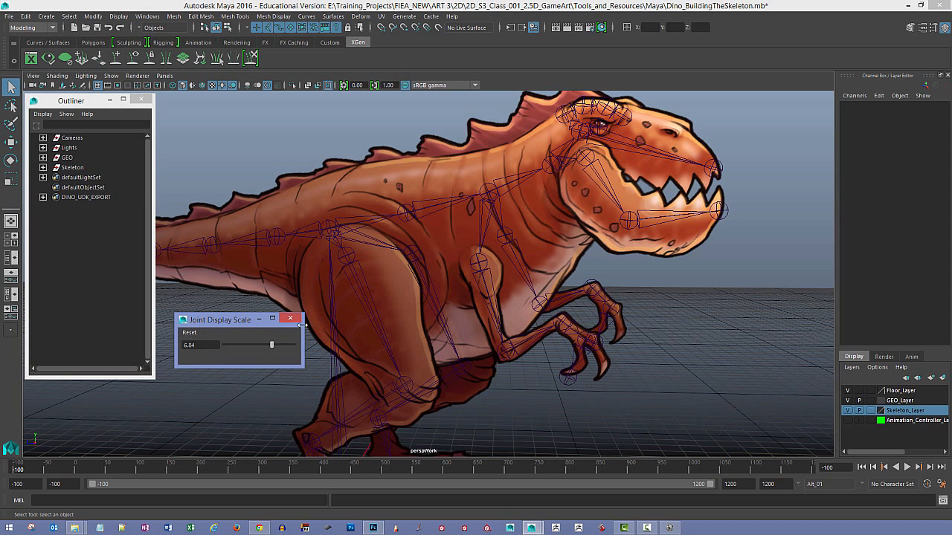
{"action": "left_click", "coordinate": [290, 318]}
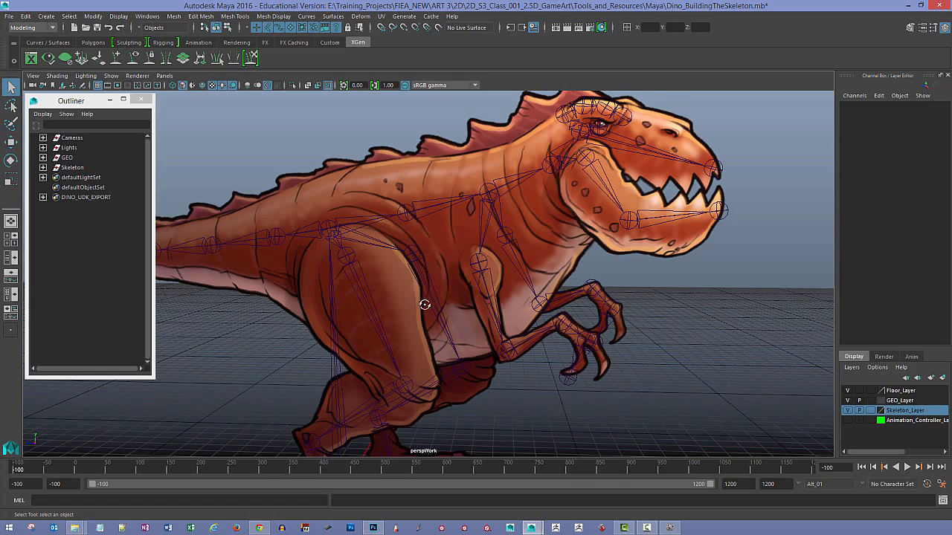
- Select the root joint of the skeleton and expand the Skeleton, GEO and Dino_002 groups in the Outliner
{"action": "left_click_drag", "start_coordinate": [424, 305], "coordinate": [440, 289], "text": "alt"}
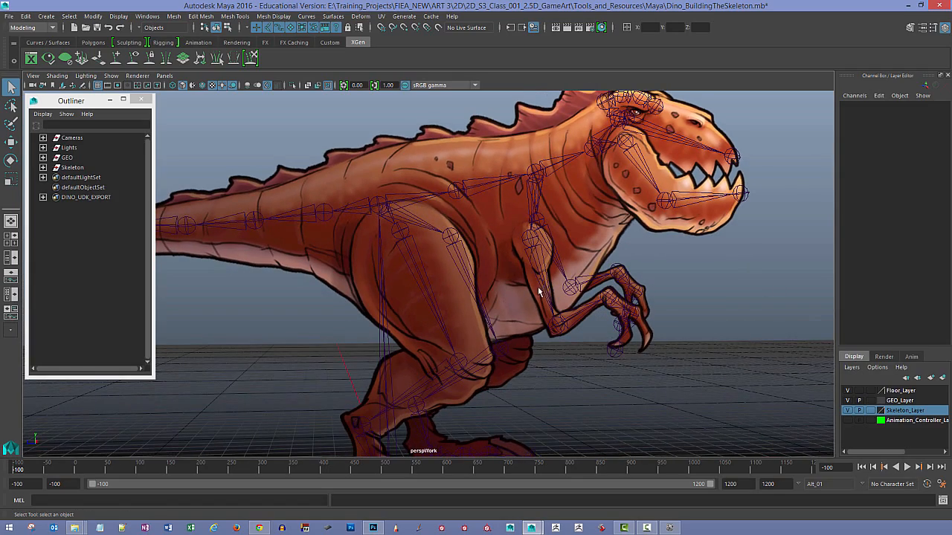
{"action": "left_click_drag", "start_coordinate": [588, 269], "coordinate": [609, 245], "text": "alt"}
{"action": "right_click_drag", "start_coordinate": [609, 245], "coordinate": [586, 239], "text": "alt"}
{"action": "middle_click_drag", "start_coordinate": [587, 275], "coordinate": [586, 216], "text": "alt"}
{"action": "left_click_drag", "start_coordinate": [586, 216], "coordinate": [566, 249], "text": "alt"}
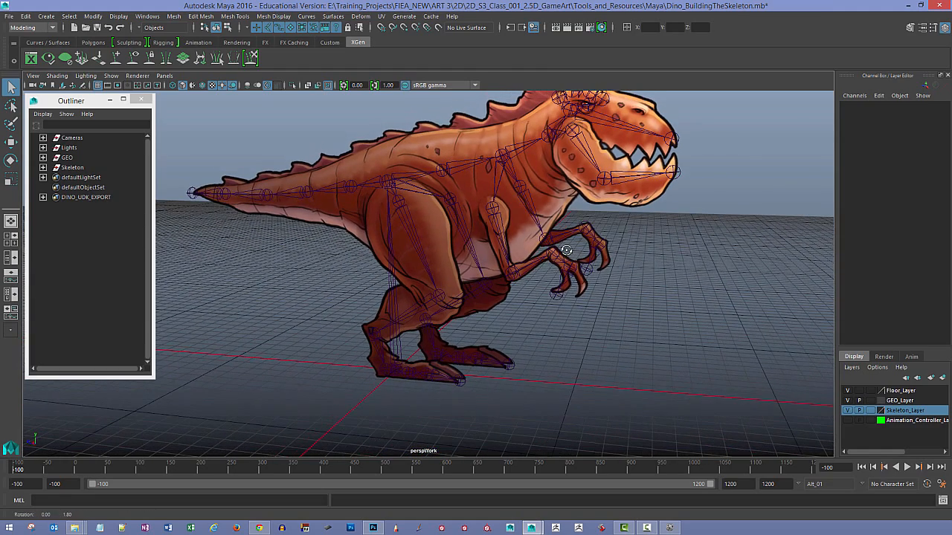
{"action": "left_click", "coordinate": [398, 360]}
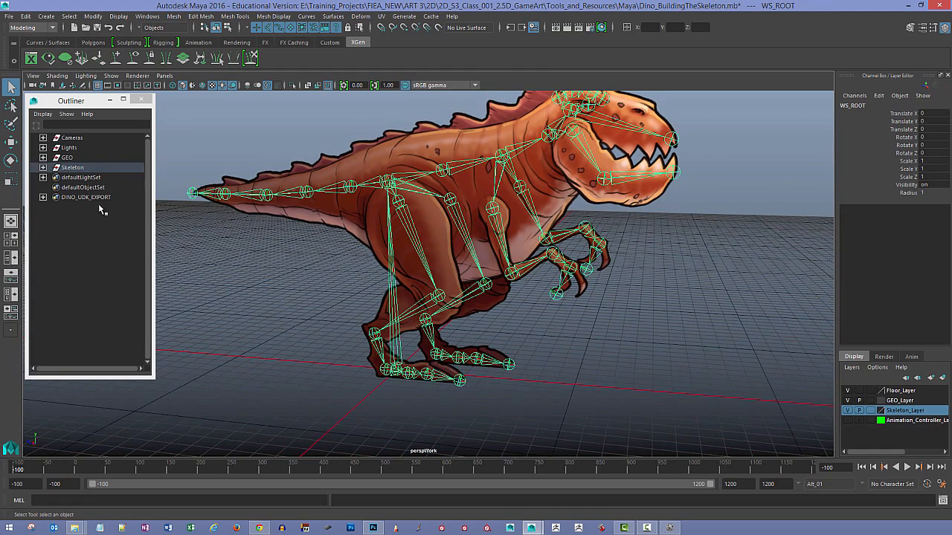
{"action": "left_click", "coordinate": [43, 168]}
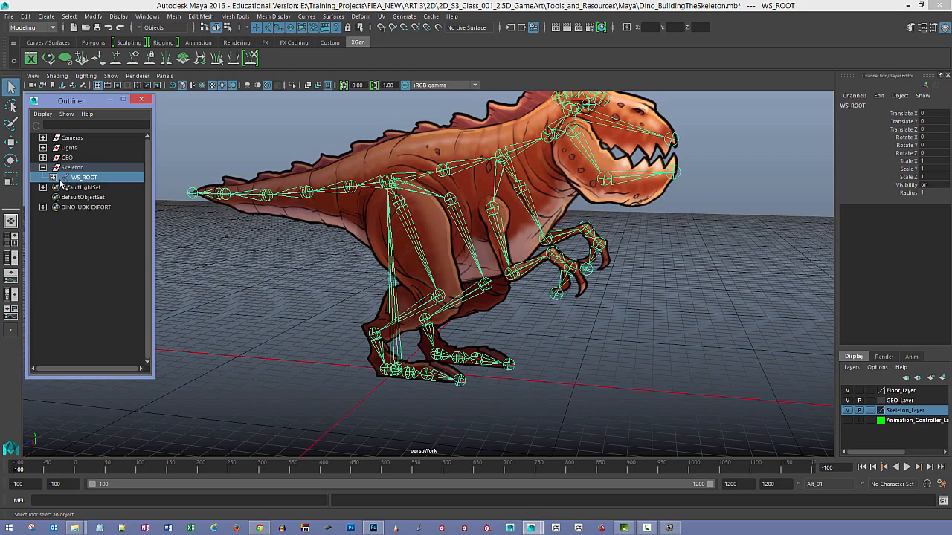
{"action": "left_click", "coordinate": [43, 157]}
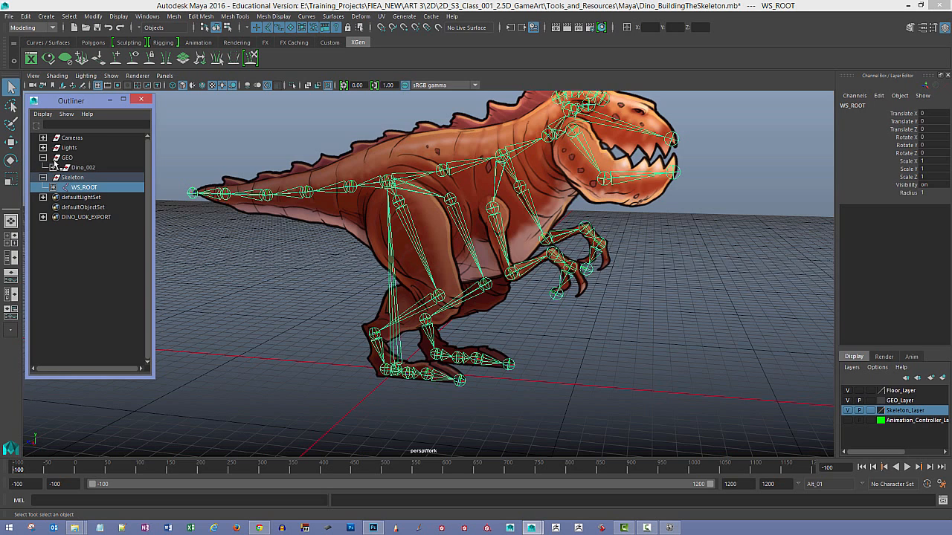
{"action": "left_click", "coordinate": [53, 168]}
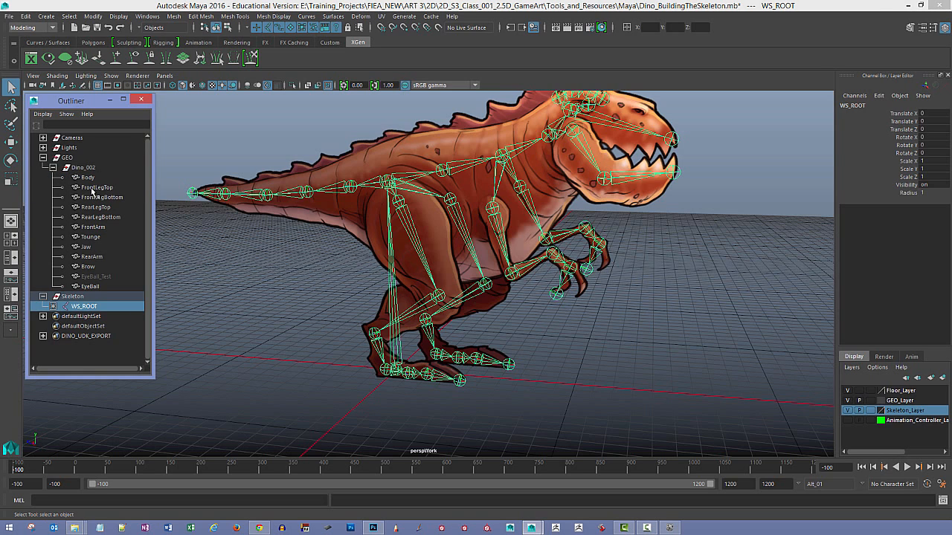
- Select WS_ROOT together with all the dinosaur meshes from Body through EyeBall in the Outliner
{"action": "left_click", "coordinate": [91, 287]}
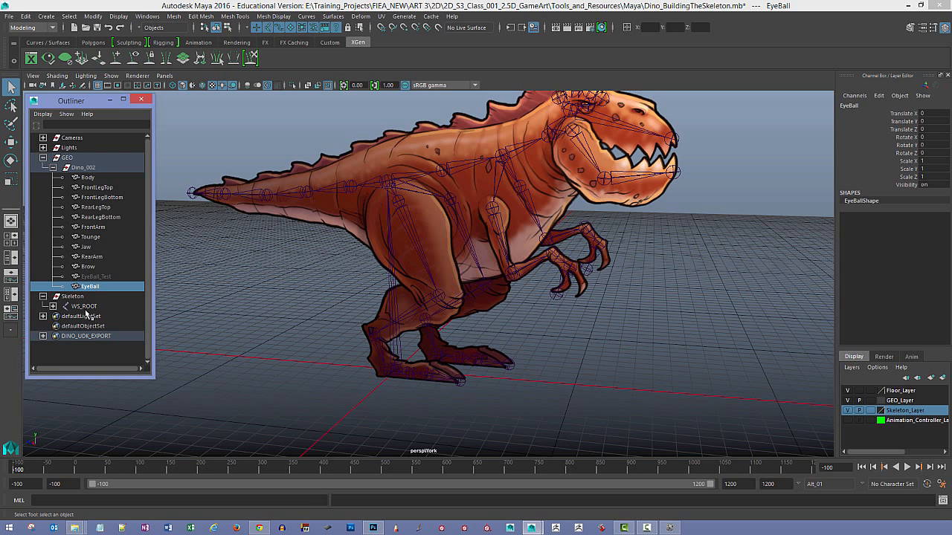
{"action": "left_click", "coordinate": [85, 306]}
{"action": "left_click", "coordinate": [94, 288], "text": "ctrl"}
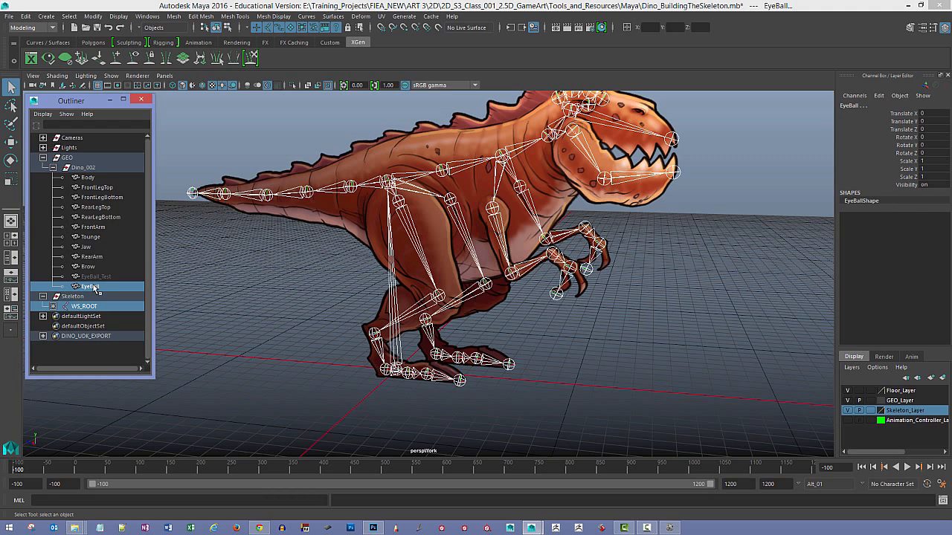
{"action": "left_click", "coordinate": [88, 179], "text": "shift"}
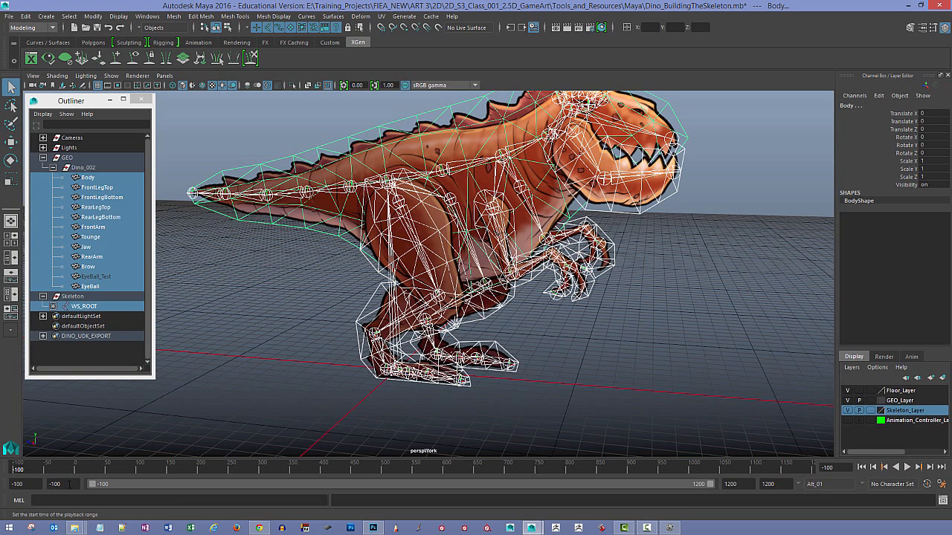
- Try a playback range starting at frame 0, restore its start to -100, and briefly play the timeline
{"action": "left_click_drag", "start_coordinate": [64, 484], "coordinate": [37, 482]}
{"action": "left_click_drag", "start_coordinate": [67, 484], "coordinate": [10, 484]}
{"action": "left_click_drag", "start_coordinate": [91, 487], "coordinate": [71, 484]}
{"action": "key", "text": "Tab"}
{"action": "type", "text": "0"}
{"action": "key", "text": "Return"}
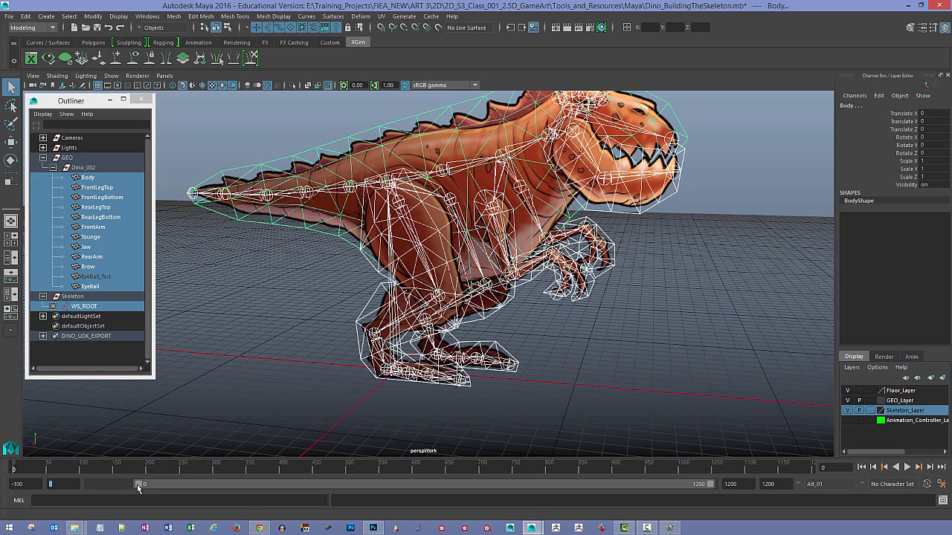
{"action": "left_click_drag", "start_coordinate": [137, 484], "coordinate": [63, 485]}
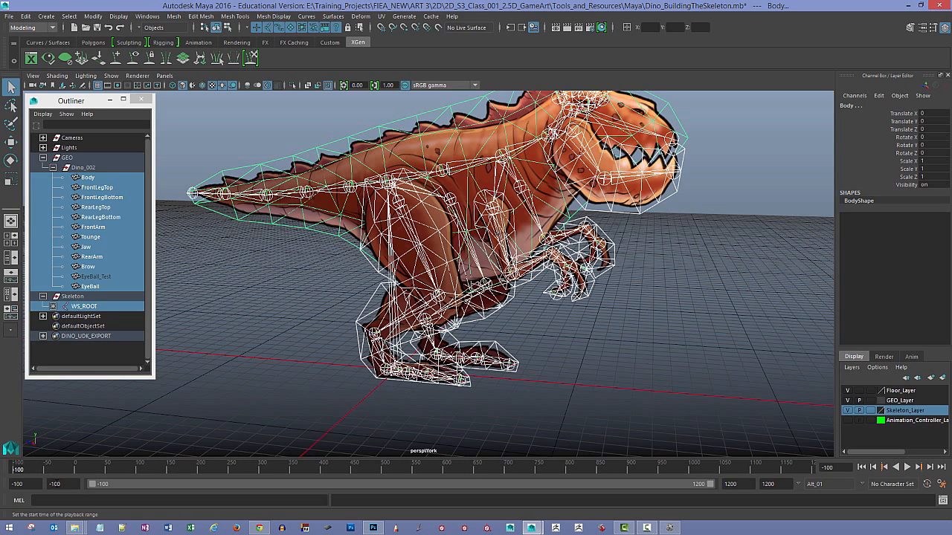
{"action": "key", "text": "alt+v"}
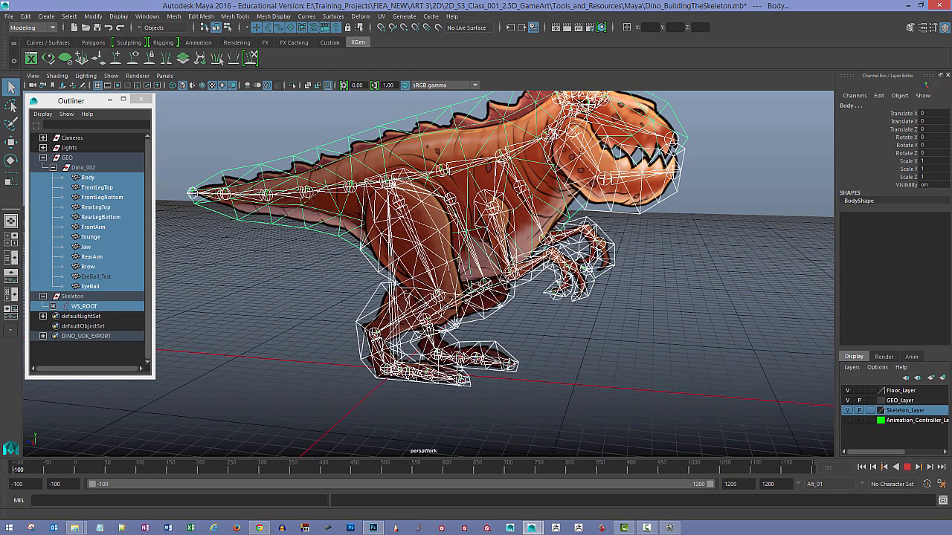
{"action": "key", "text": "alt+v"}
- Switch to the Rigging menu set and open the Bind Skin options for the selected meshes and root joint
{"action": "left_click", "coordinate": [54, 28]}
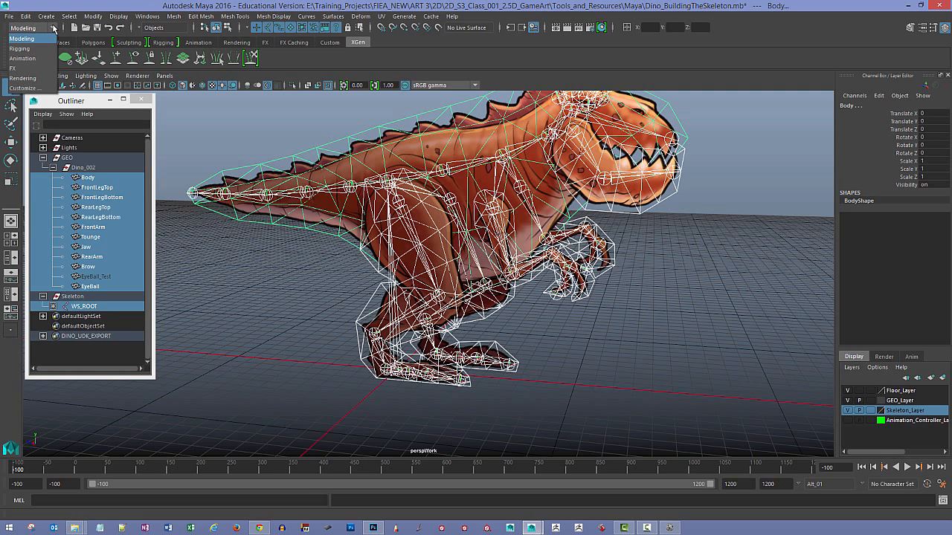
{"action": "left_click", "coordinate": [33, 50]}
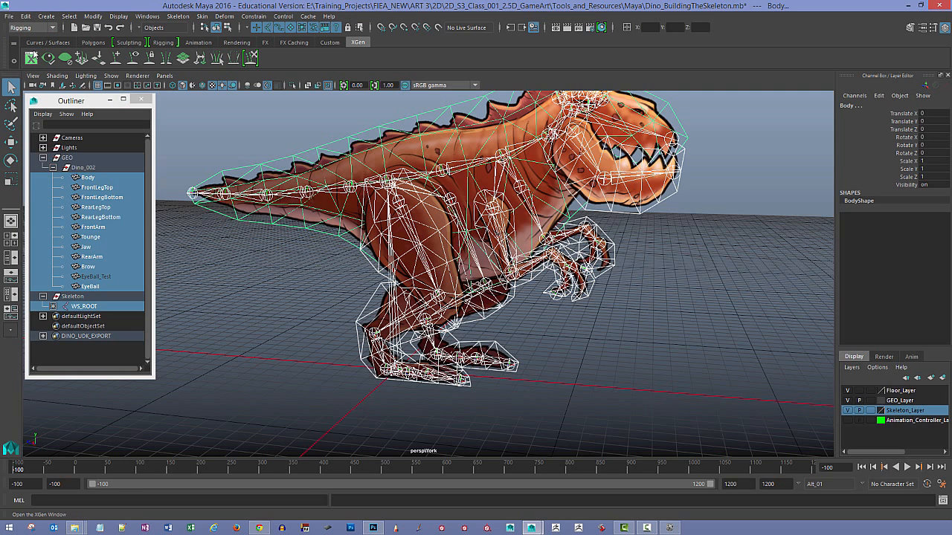
{"action": "left_click", "coordinate": [202, 16]}
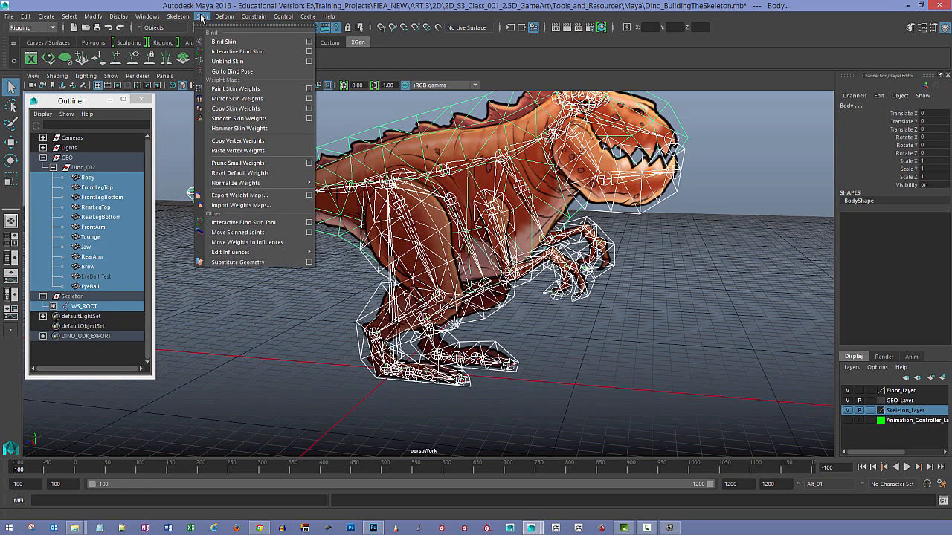
{"action": "left_click", "coordinate": [310, 42]}
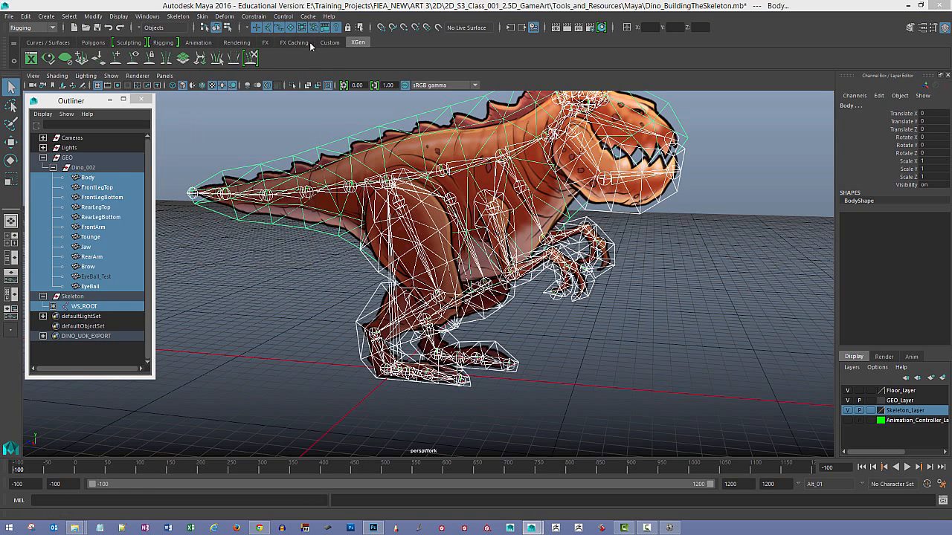
{"action": "left_click_drag", "start_coordinate": [224, 196], "coordinate": [250, 249]}
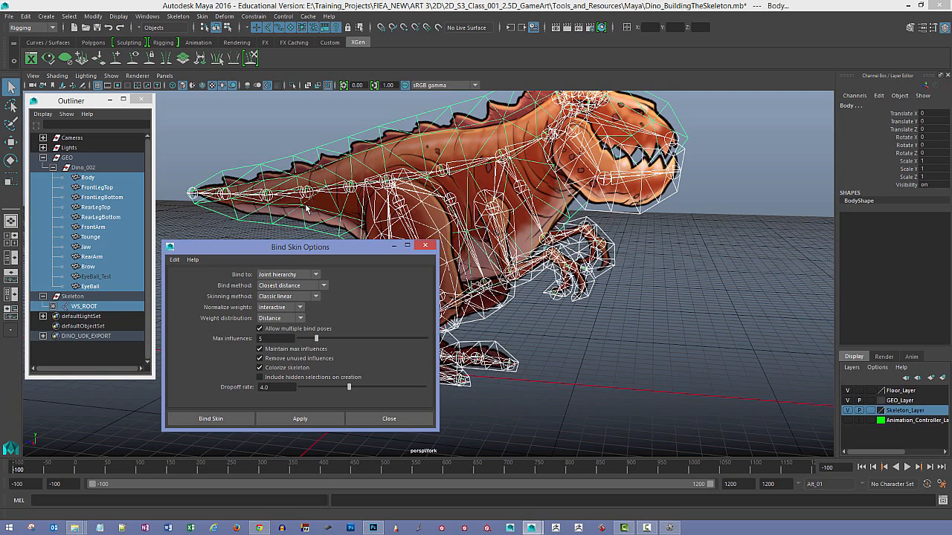
- Choose Classic linear skinning, Interactive weight normalization and Distance weight distribution for the bind
{"action": "left_click", "coordinate": [316, 297]}
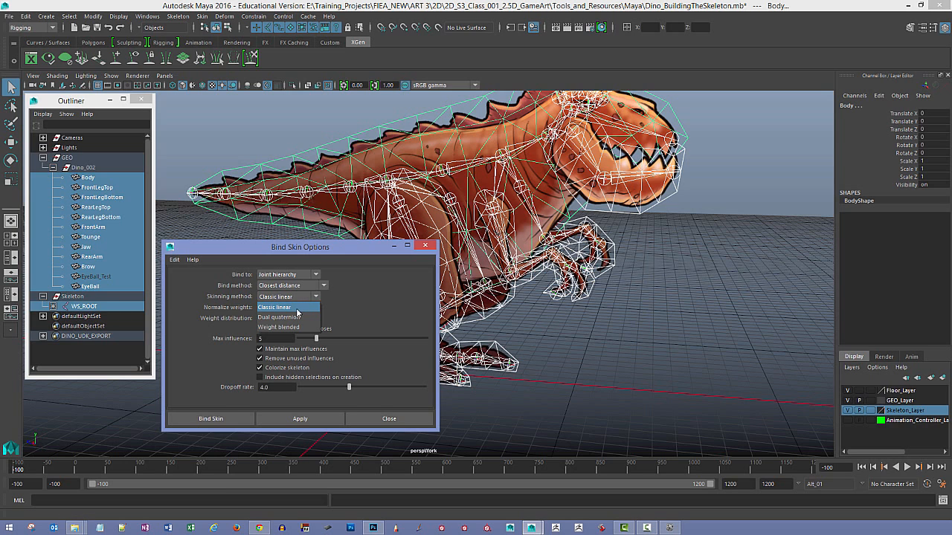
{"action": "left_click", "coordinate": [296, 309]}
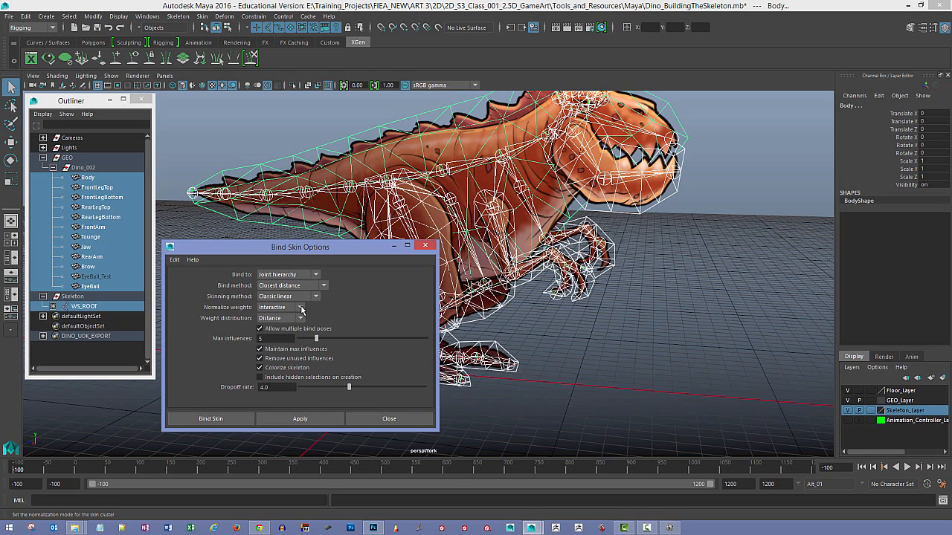
{"action": "left_click", "coordinate": [301, 307]}
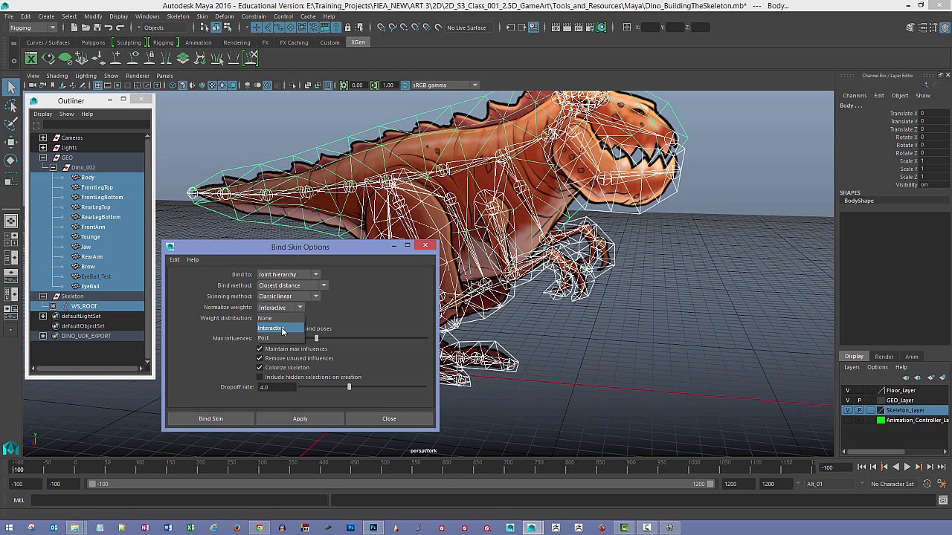
{"action": "left_click", "coordinate": [283, 329]}
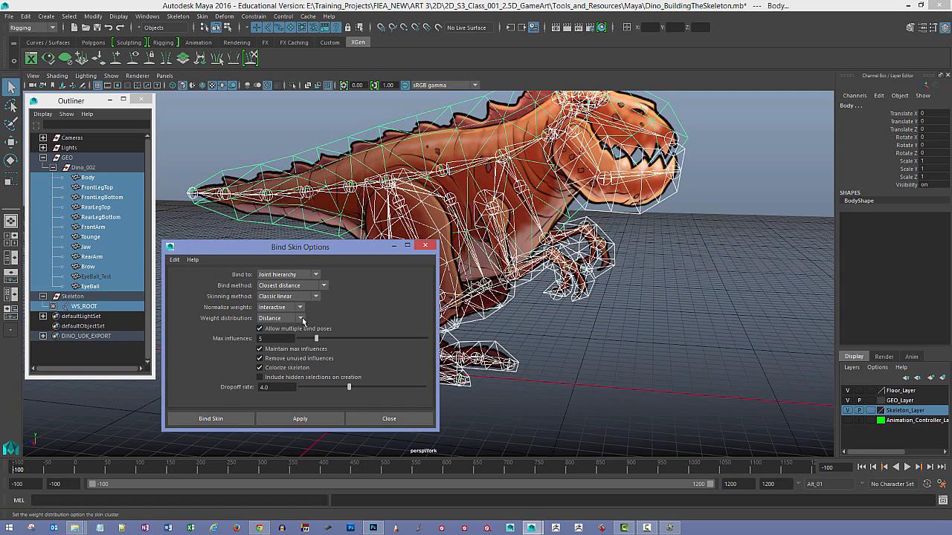
{"action": "left_click", "coordinate": [301, 322]}
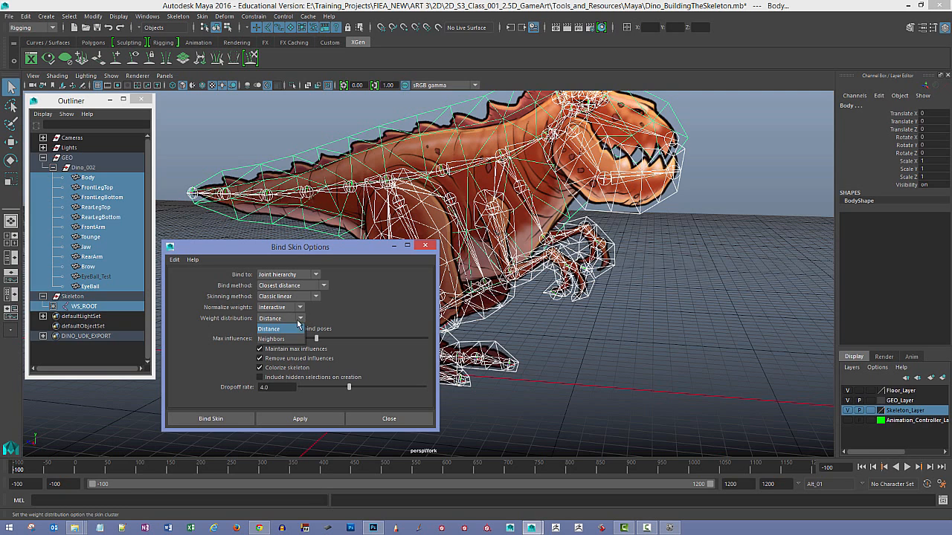
{"action": "left_click", "coordinate": [288, 331]}
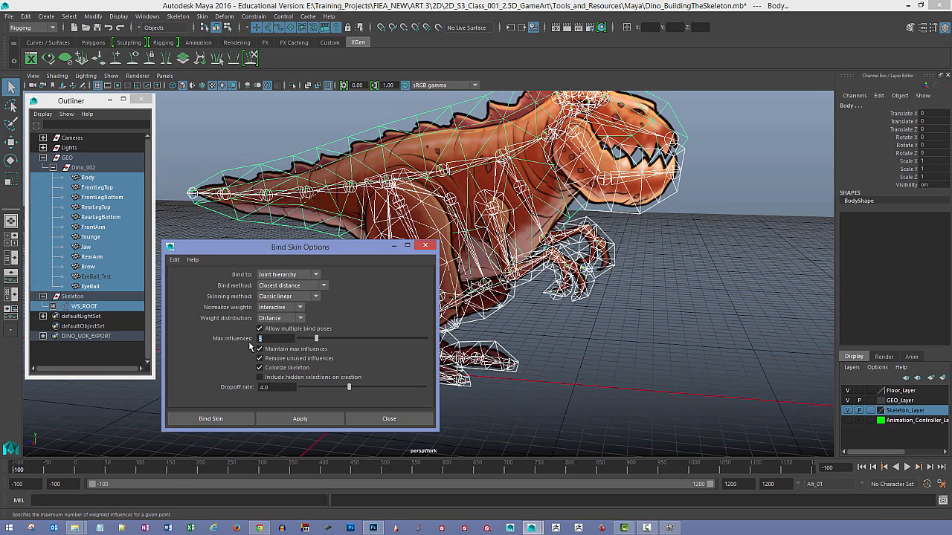
- Set the max influences to 4, bind the selected meshes to the skeleton, and clear the selection
{"action": "type", "text": "4"}
{"action": "key", "text": "Tab"}
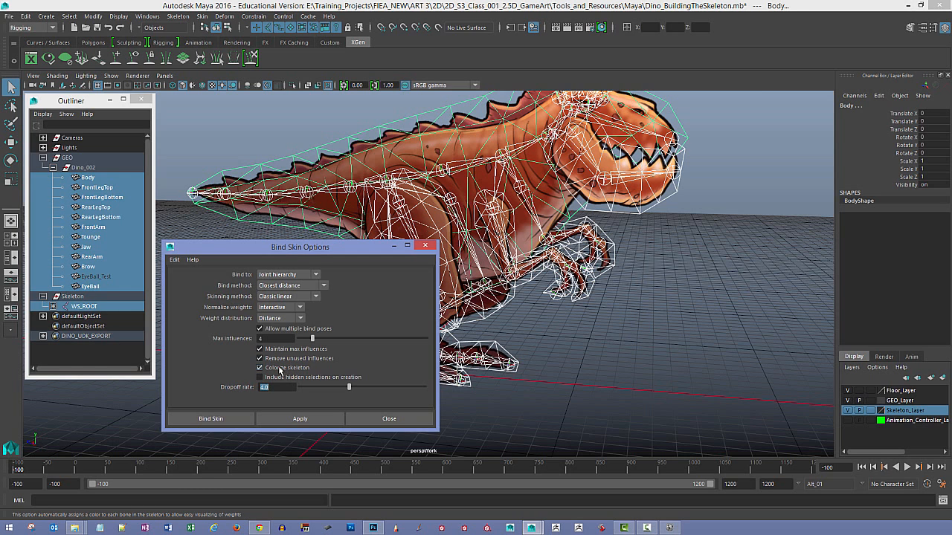
{"action": "left_click", "coordinate": [300, 418]}
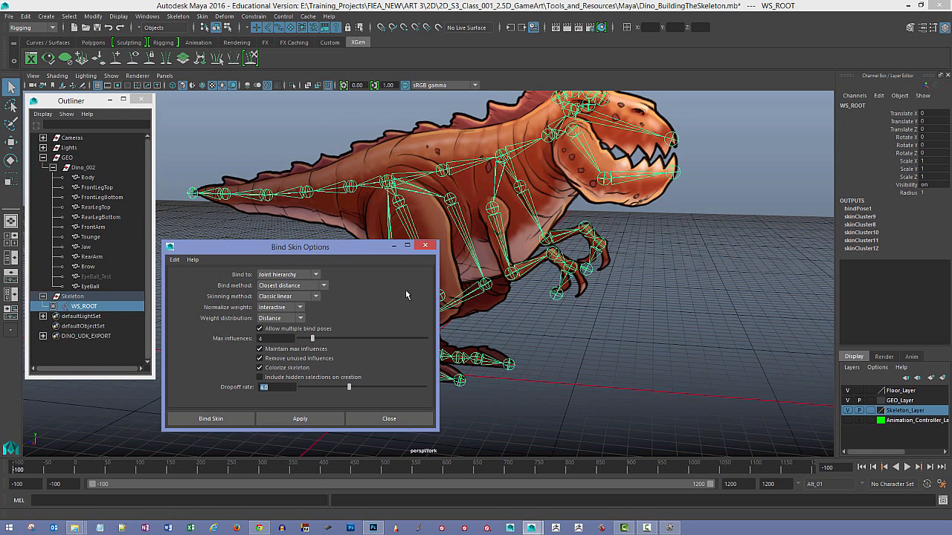
{"action": "left_click", "coordinate": [424, 245]}
{"action": "left_click", "coordinate": [586, 313]}
- Test-rotate the front arm's shoulder joint to check the skin deformation, and undo the rotation
{"action": "left_click_drag", "start_coordinate": [565, 292], "coordinate": [609, 297], "text": "alt"}
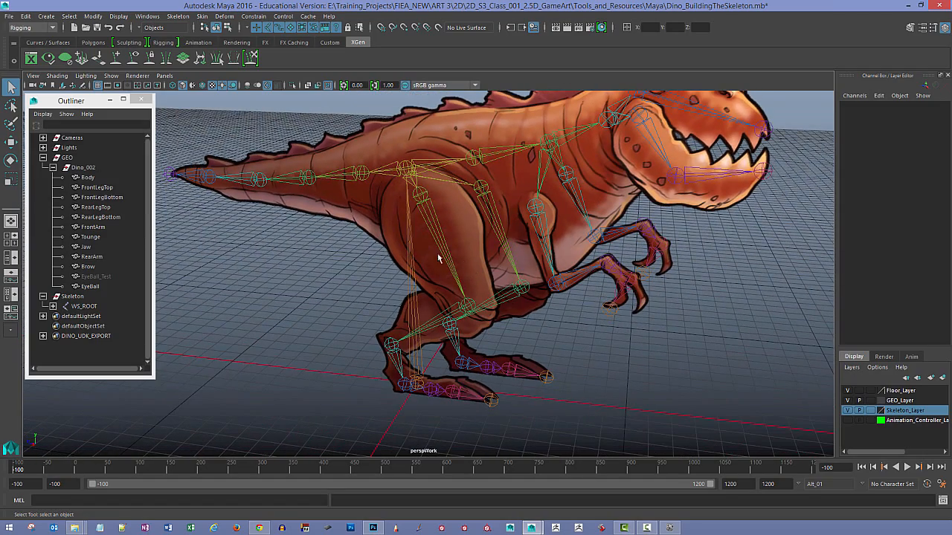
{"action": "scroll", "coordinate": [458, 238], "scroll_direction": "up", "scroll_amount": 5}
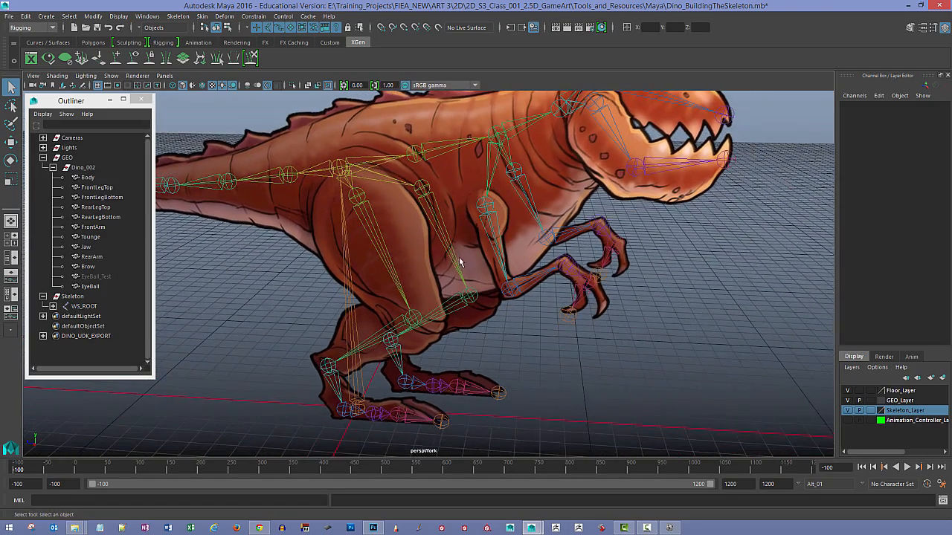
{"action": "left_click", "coordinate": [495, 239]}
{"action": "key", "text": "e"}
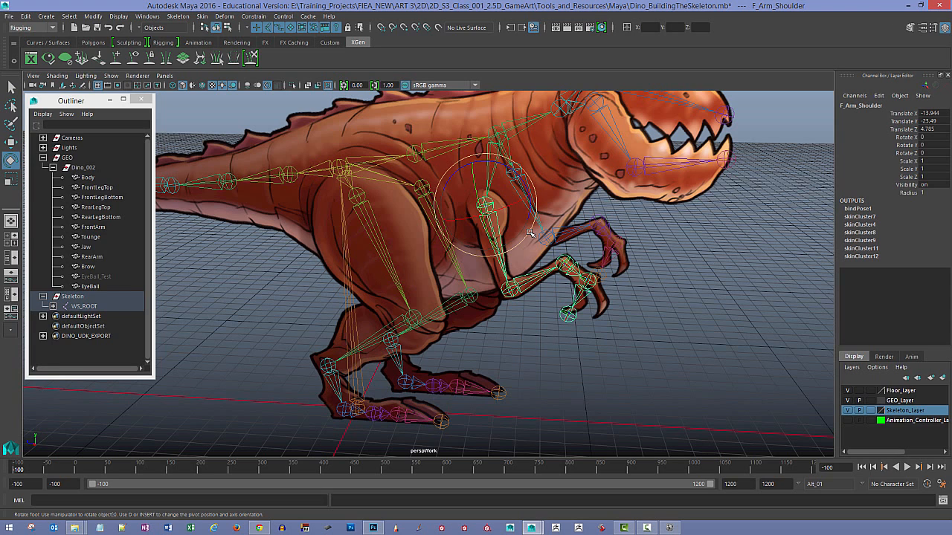
{"action": "mouse_move", "coordinate": [510, 172]}
{"action": "left_mouse_down"}
{"action": "mouse_move", "coordinate": [476, 163]}
{"action": "mouse_move", "coordinate": [497, 181]}
{"action": "left_mouse_up"}
{"action": "key", "text": "ctrl+z"}
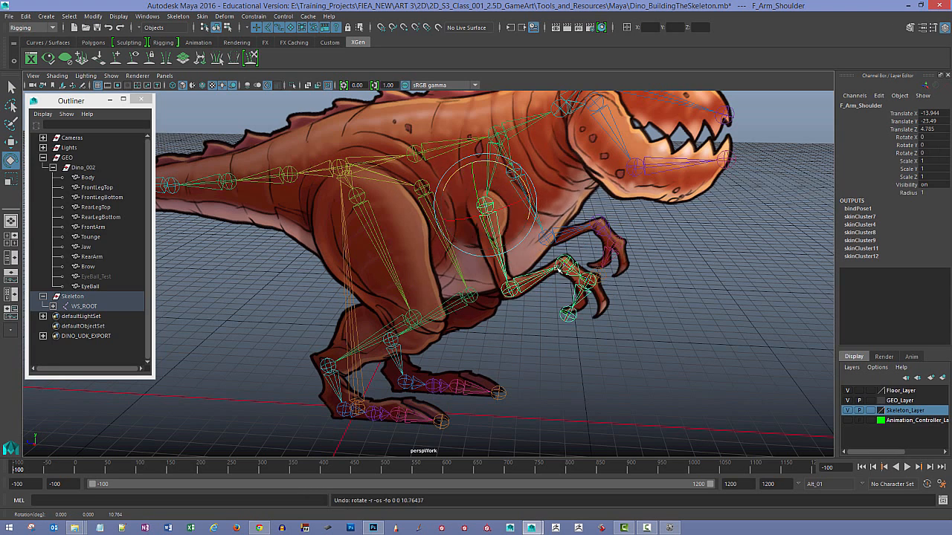
- Test-rotate the front arm's elbow joint to check how the forearm deforms, and undo the rotation
{"action": "left_click", "coordinate": [529, 314]}
{"action": "left_click", "coordinate": [528, 279]}
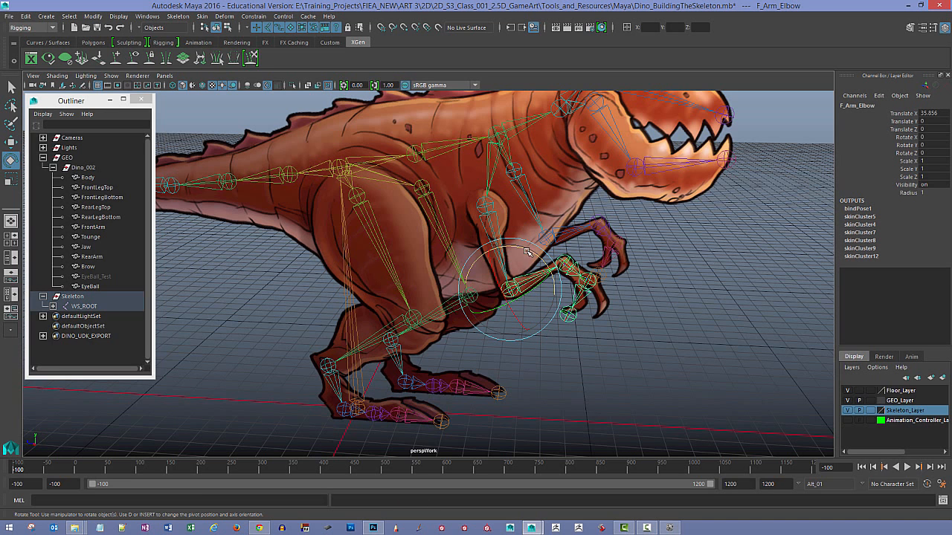
{"action": "left_click_drag", "start_coordinate": [527, 253], "coordinate": [542, 273]}
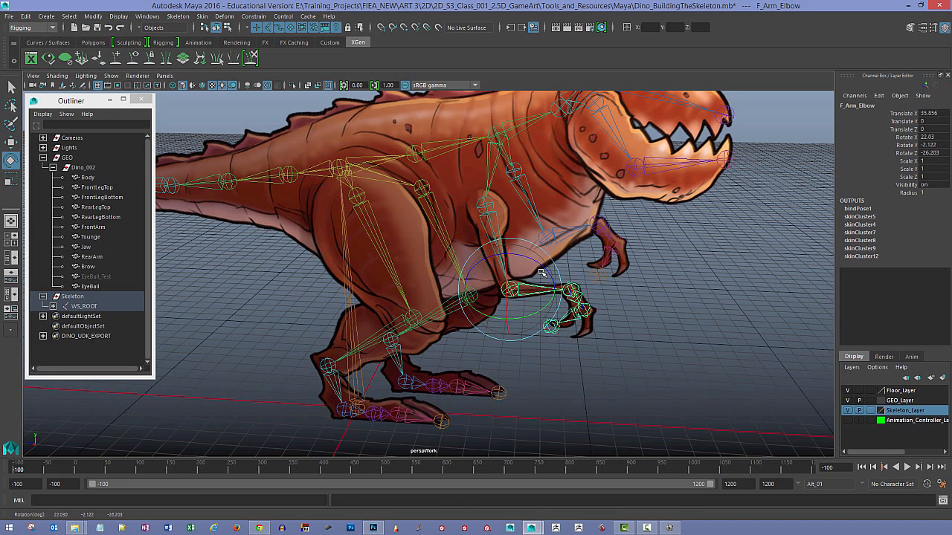
{"action": "key", "text": "ctrl+z"}
- Test-rotate the front leg's hip joint to check how the leg deforms, and undo the rotation
{"action": "left_click", "coordinate": [380, 231]}
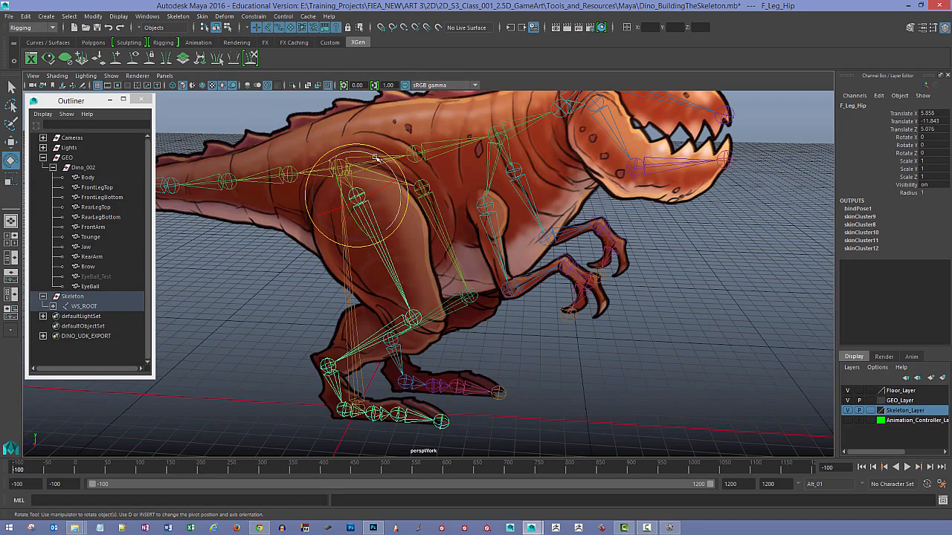
{"action": "left_click_drag", "start_coordinate": [376, 157], "coordinate": [350, 180]}
{"action": "key", "text": "ctrl+z"}
- Select the dinosaur's Jaw mesh
{"action": "middle_click_drag", "start_coordinate": [472, 172], "coordinate": [511, 246], "text": "alt"}
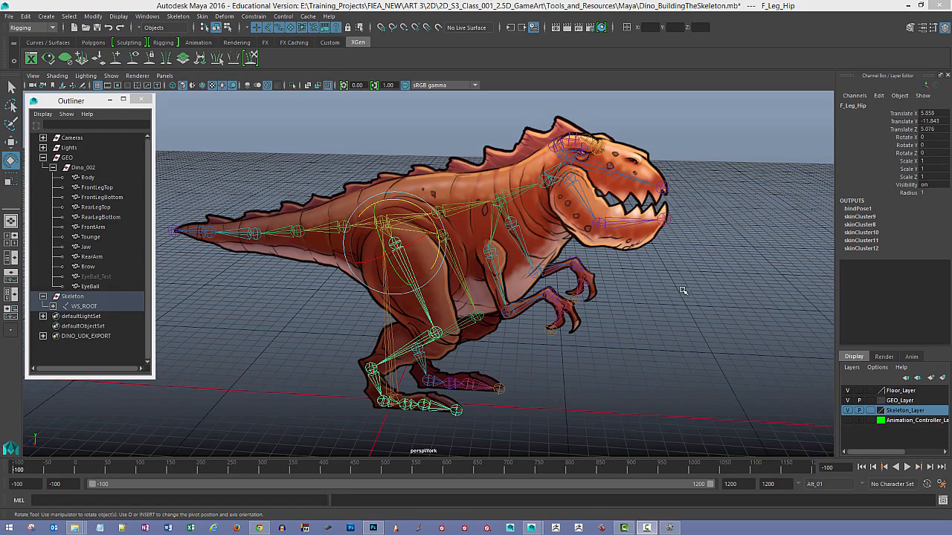
{"action": "mouse_move", "coordinate": [655, 330]}
{"action": "left_mouse_down", "text": "alt"}
{"action": "mouse_move", "coordinate": [639, 335]}
{"action": "mouse_move", "coordinate": [654, 327]}
{"action": "left_mouse_up", "text": "alt"}
{"action": "middle_click_drag", "start_coordinate": [637, 325], "coordinate": [556, 365], "text": "alt"}
{"action": "right_click_drag", "start_coordinate": [566, 347], "coordinate": [664, 293], "text": "alt"}
{"action": "middle_click_drag", "start_coordinate": [665, 282], "coordinate": [572, 310], "text": "alt"}
{"action": "right_click_drag", "start_coordinate": [571, 310], "coordinate": [620, 297], "text": "alt"}
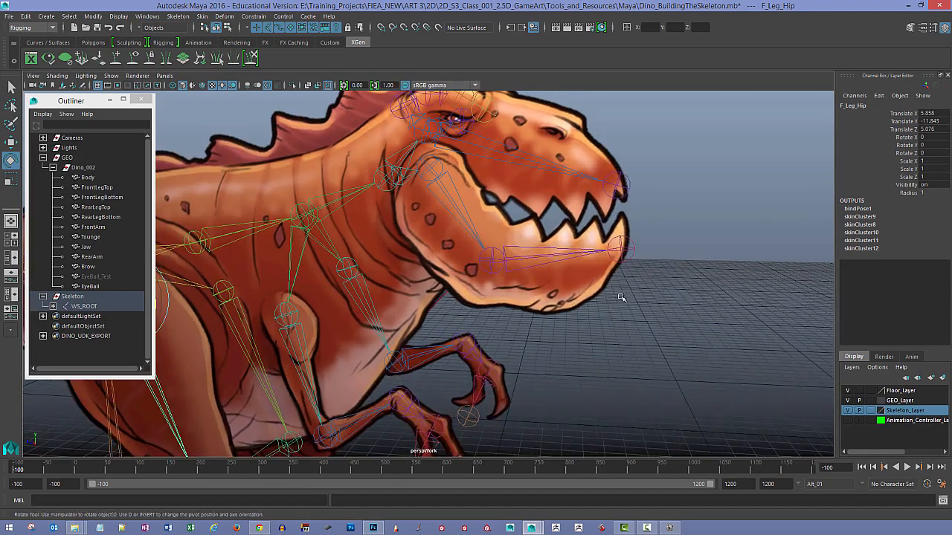
{"action": "middle_click_drag", "start_coordinate": [620, 298], "coordinate": [556, 335], "text": "alt"}
{"action": "left_click", "coordinate": [556, 336]}
{"action": "left_click_drag", "start_coordinate": [647, 362], "coordinate": [626, 336], "text": "alt"}
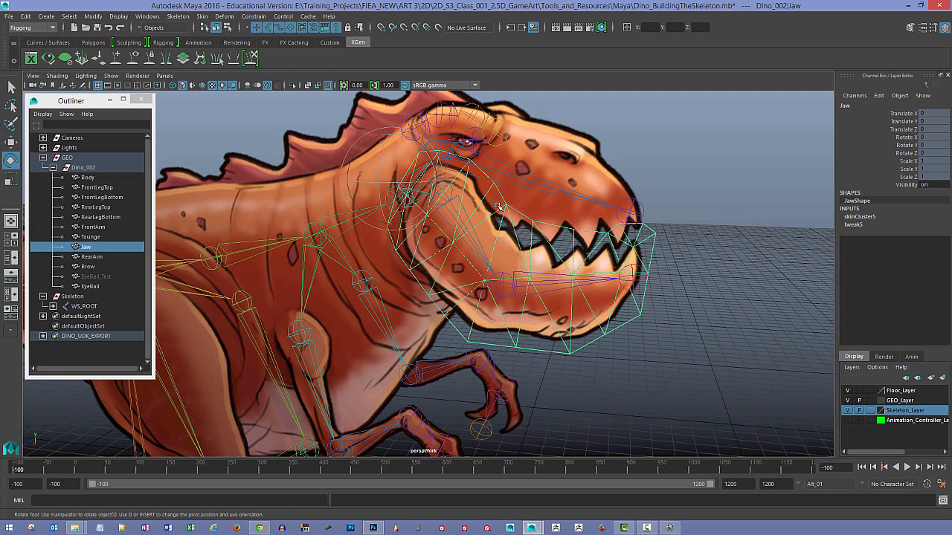
- Start the Paint Skin Weights tool on the Jaw mesh with its settings shown in an enlarged window
{"action": "left_click", "coordinate": [203, 16]}
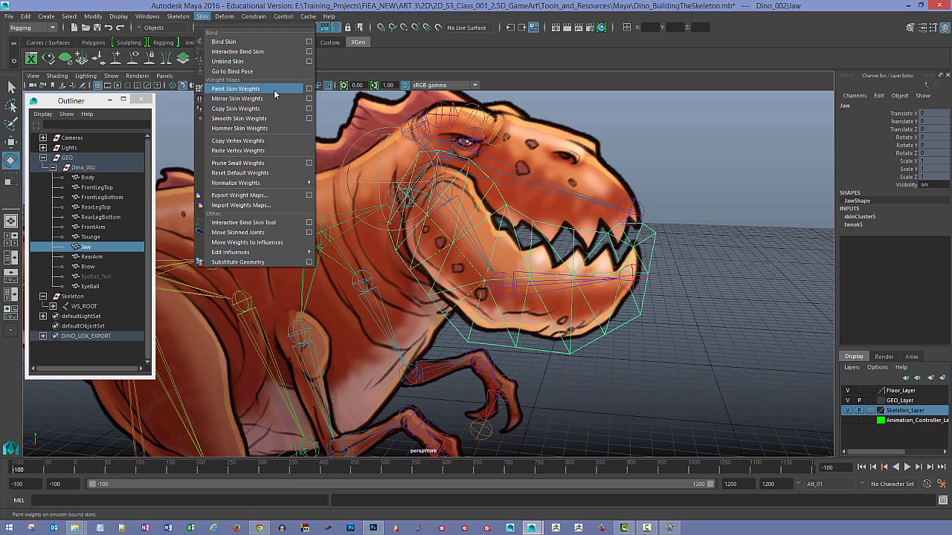
{"action": "left_click", "coordinate": [309, 89]}
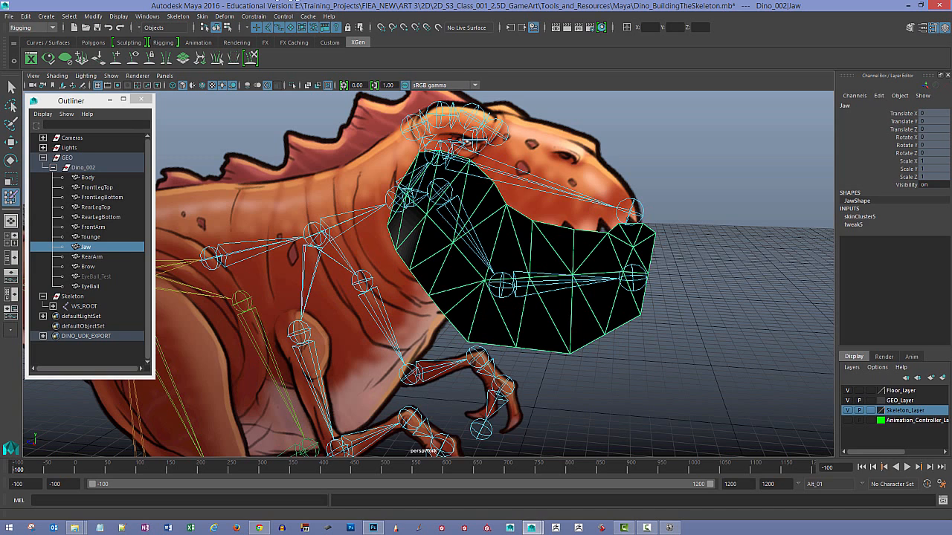
{"action": "mouse_move", "coordinate": [1, 143]}
{"action": "left_mouse_down"}
{"action": "mouse_move", "coordinate": [109, 151]}
{"action": "mouse_move", "coordinate": [205, 142]}
{"action": "mouse_move", "coordinate": [265, 92]}
{"action": "mouse_move", "coordinate": [223, 66]}
{"action": "left_mouse_up"}
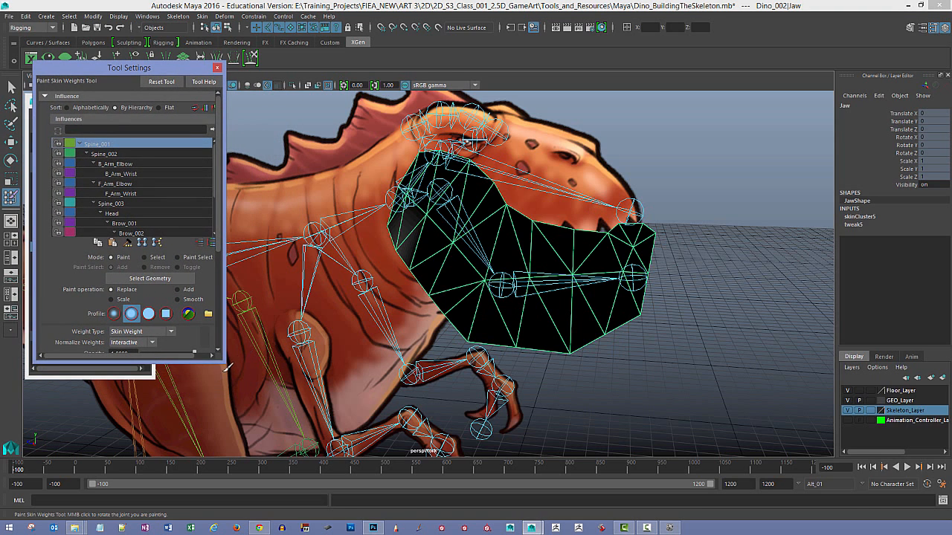
{"action": "left_click_drag", "start_coordinate": [223, 363], "coordinate": [297, 446]}
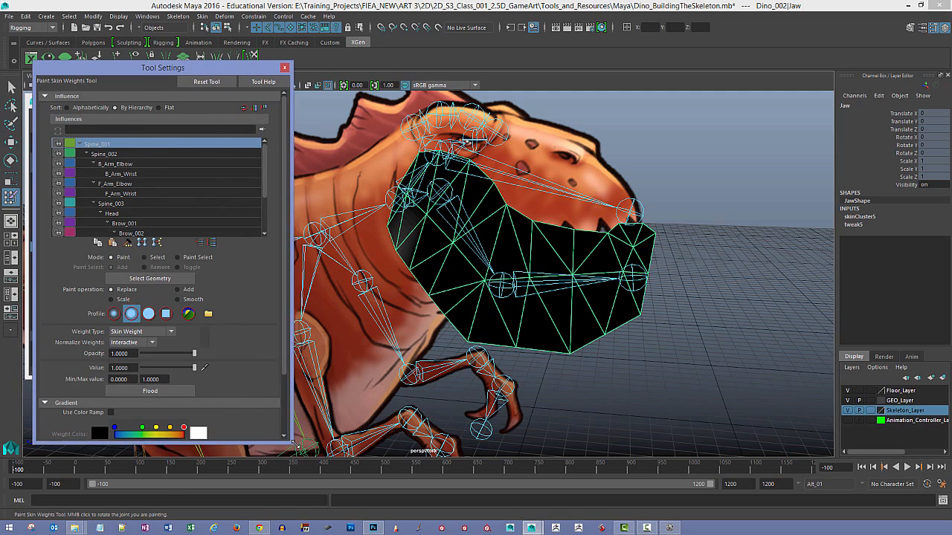
{"action": "left_click_drag", "start_coordinate": [127, 74], "coordinate": [135, 56]}
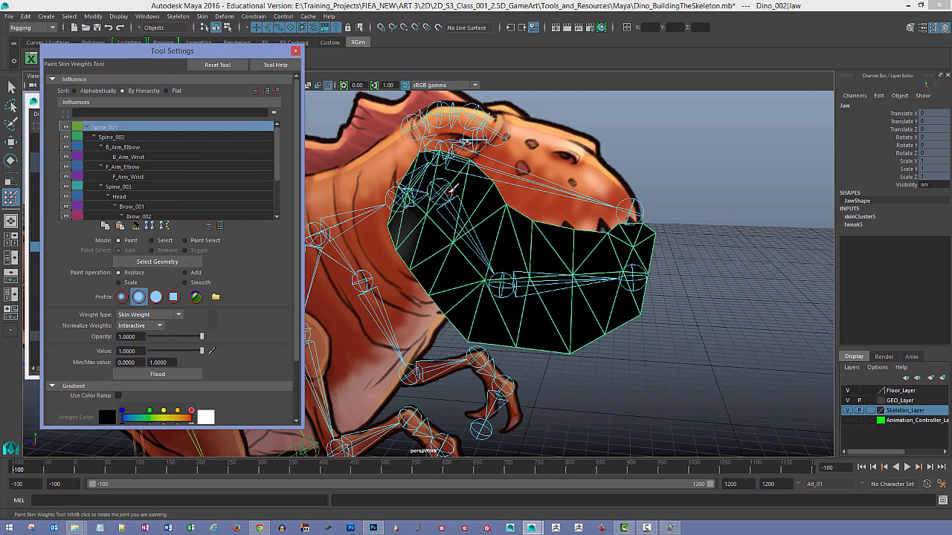
- Make the Jaw joint the active influence for weight painting
{"action": "right_click", "coordinate": [446, 194]}
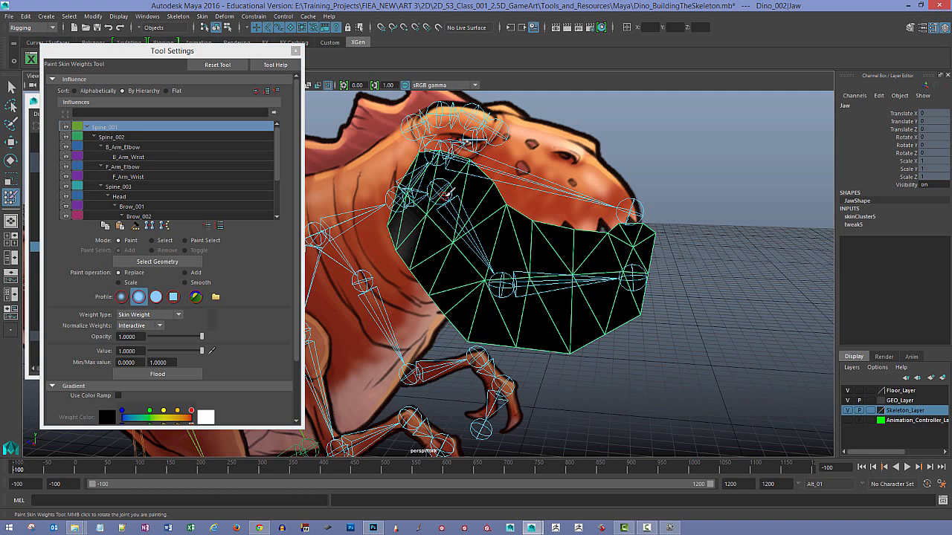
{"action": "right_click", "coordinate": [446, 194]}
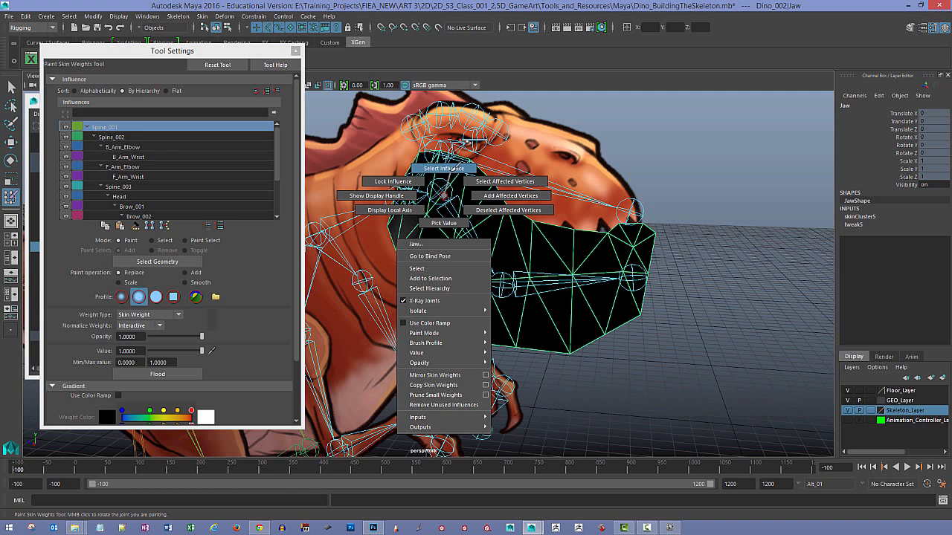
{"action": "left_click", "coordinate": [454, 170]}
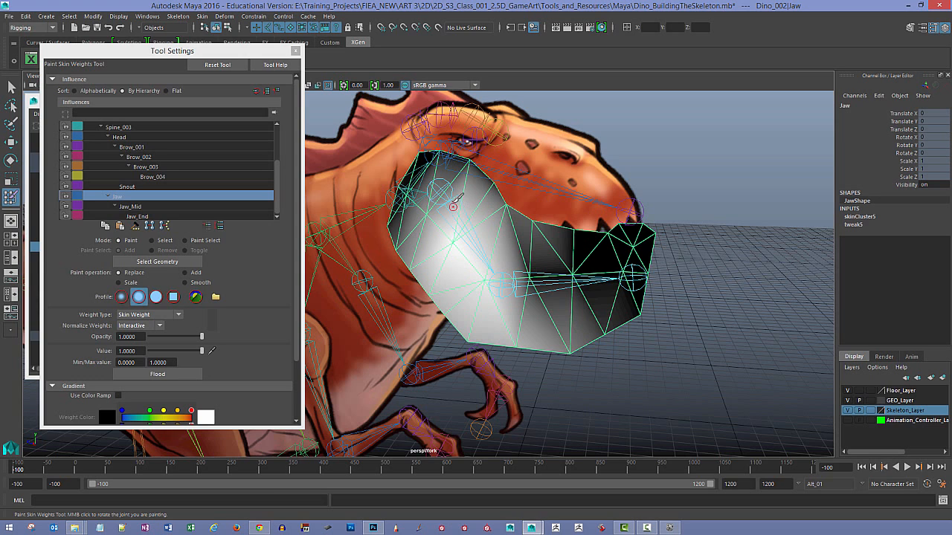
- Paint the rear of the jaw mesh with Replace at value 1, and flood the whole mesh with full Jaw joint weight
{"action": "left_click_drag", "start_coordinate": [452, 204], "coordinate": [480, 208]}
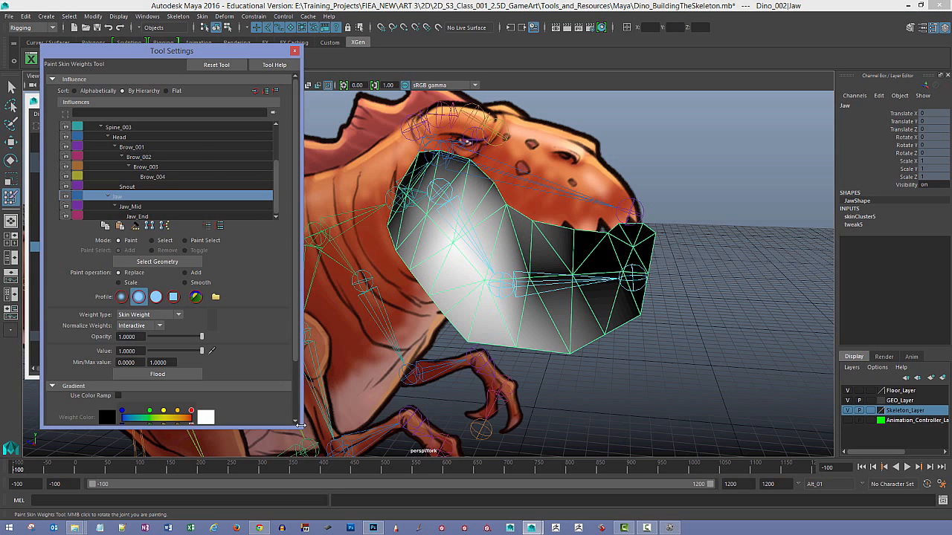
{"action": "left_click_drag", "start_coordinate": [301, 428], "coordinate": [316, 466]}
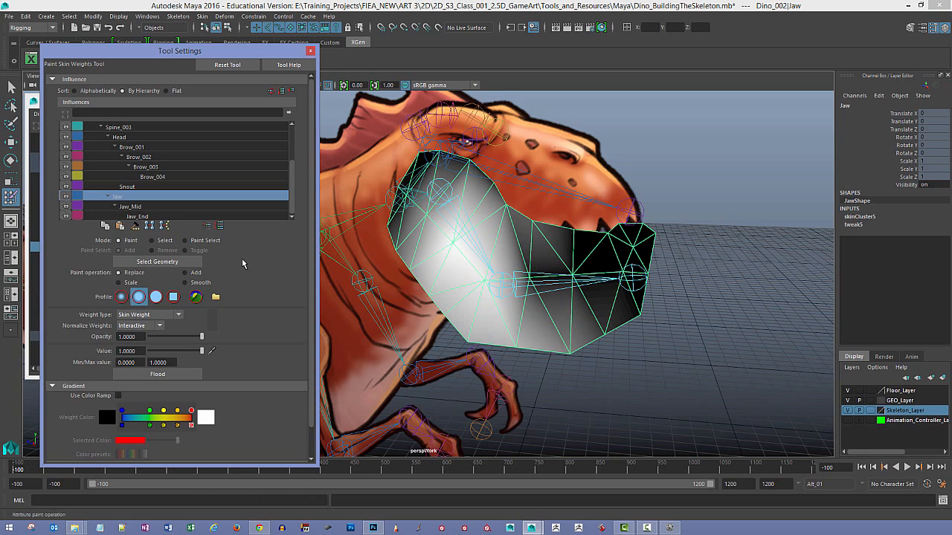
{"action": "mouse_move", "coordinate": [439, 196]}
{"action": "left_mouse_down"}
{"action": "mouse_move", "coordinate": [431, 189]}
{"action": "mouse_move", "coordinate": [453, 206]}
{"action": "mouse_move", "coordinate": [444, 196]}
{"action": "mouse_move", "coordinate": [410, 215]}
{"action": "mouse_move", "coordinate": [442, 257]}
{"action": "mouse_move", "coordinate": [530, 217]}
{"action": "mouse_move", "coordinate": [505, 290]}
{"action": "mouse_move", "coordinate": [536, 253]}
{"action": "mouse_move", "coordinate": [554, 257]}
{"action": "mouse_move", "coordinate": [494, 245]}
{"action": "mouse_move", "coordinate": [465, 212]}
{"action": "mouse_move", "coordinate": [521, 268]}
{"action": "mouse_move", "coordinate": [537, 256]}
{"action": "left_mouse_up"}
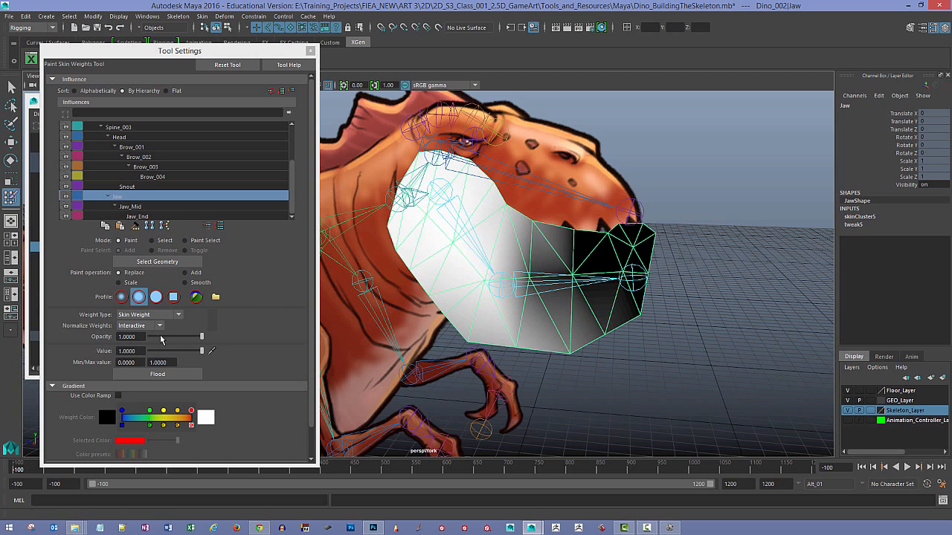
{"action": "left_click", "coordinate": [187, 376]}
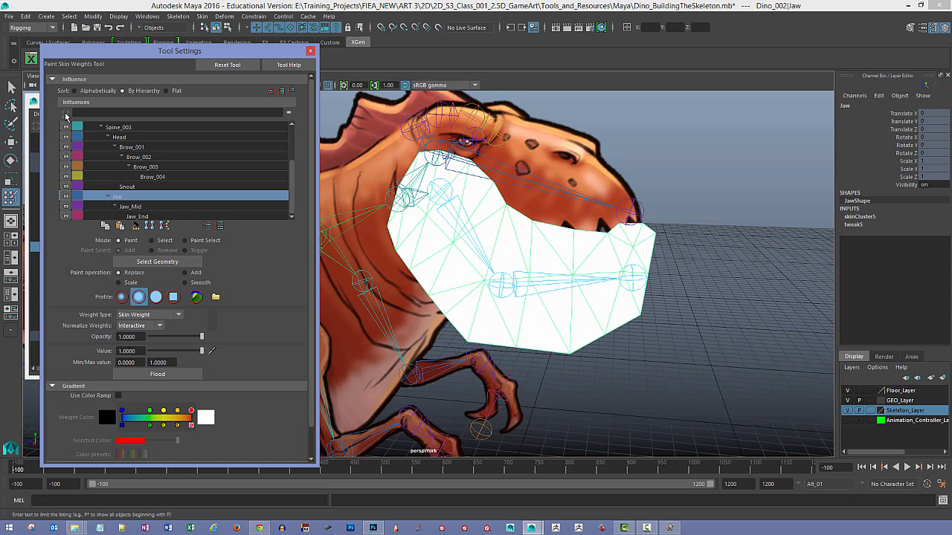
- Rotate the Jaw joint to test how the newly weighted jaw mesh deforms, and undo the rotation
{"action": "left_click", "coordinate": [12, 86]}
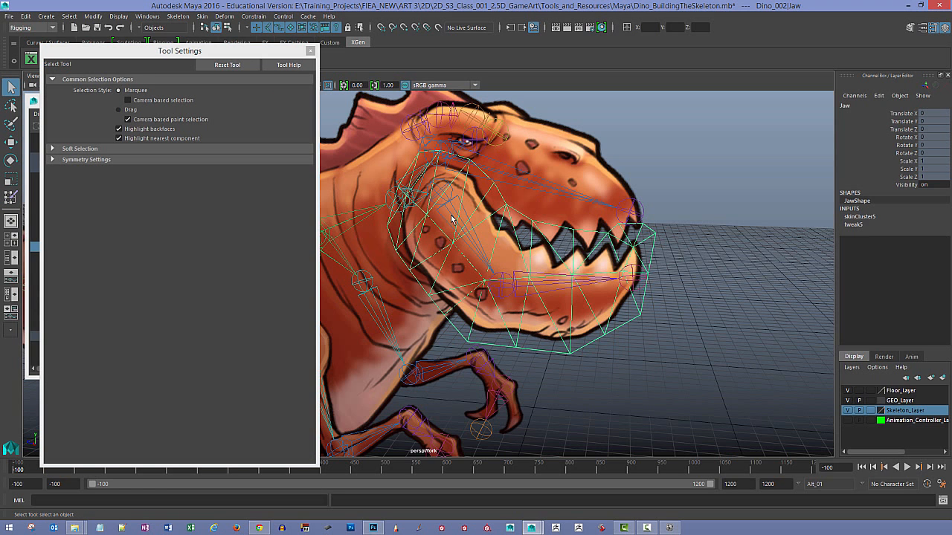
{"action": "left_click", "coordinate": [476, 213]}
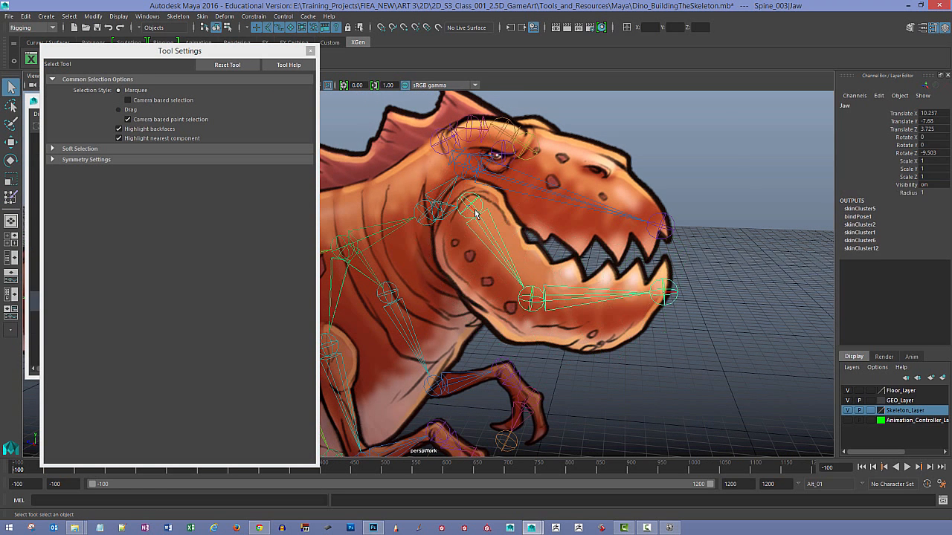
{"action": "key", "text": "e"}
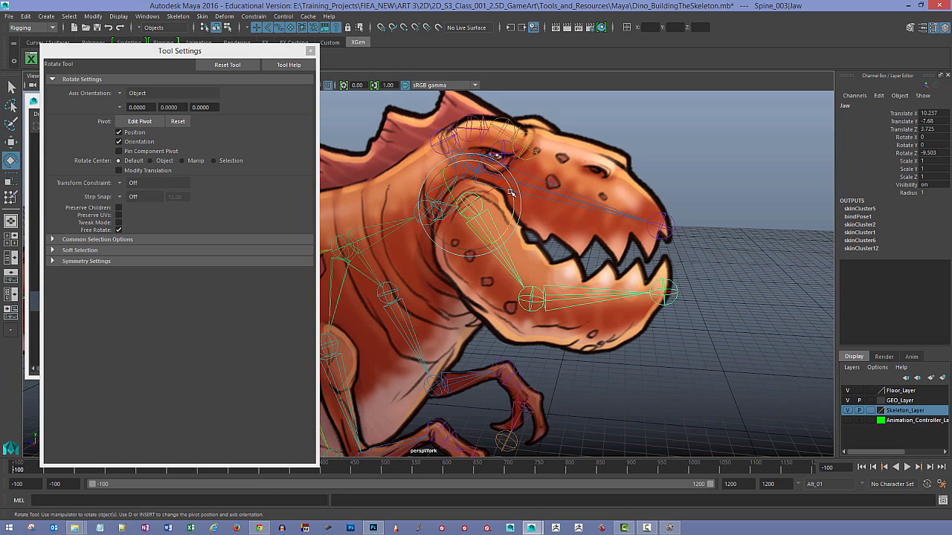
{"action": "left_click_drag", "start_coordinate": [115, 51], "coordinate": [101, 70]}
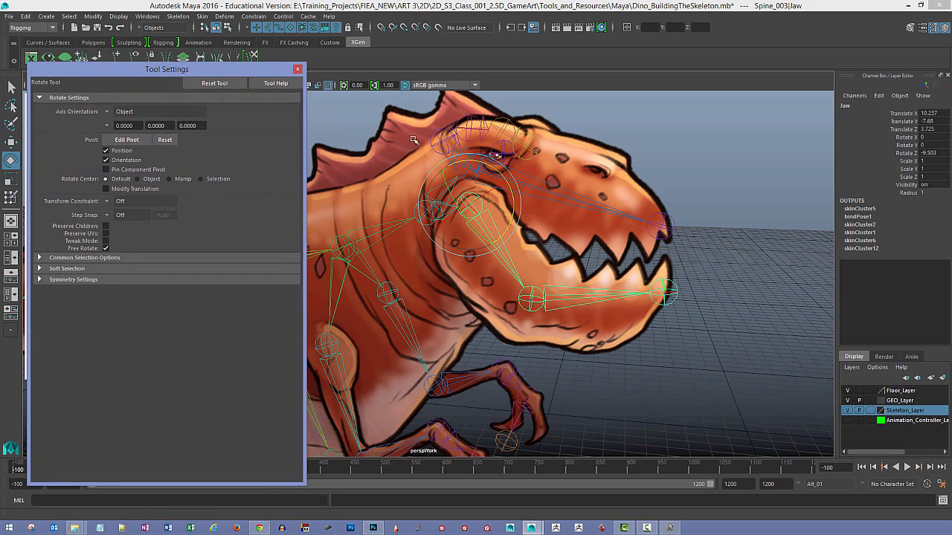
{"action": "mouse_move", "coordinate": [511, 197]}
{"action": "left_mouse_down"}
{"action": "mouse_move", "coordinate": [506, 187]}
{"action": "mouse_move", "coordinate": [528, 211]}
{"action": "mouse_move", "coordinate": [510, 191]}
{"action": "mouse_move", "coordinate": [528, 212]}
{"action": "mouse_move", "coordinate": [518, 200]}
{"action": "left_mouse_up"}
{"action": "left_click_drag", "start_coordinate": [517, 180], "coordinate": [559, 206]}
{"action": "key", "text": "ctrl+z"}
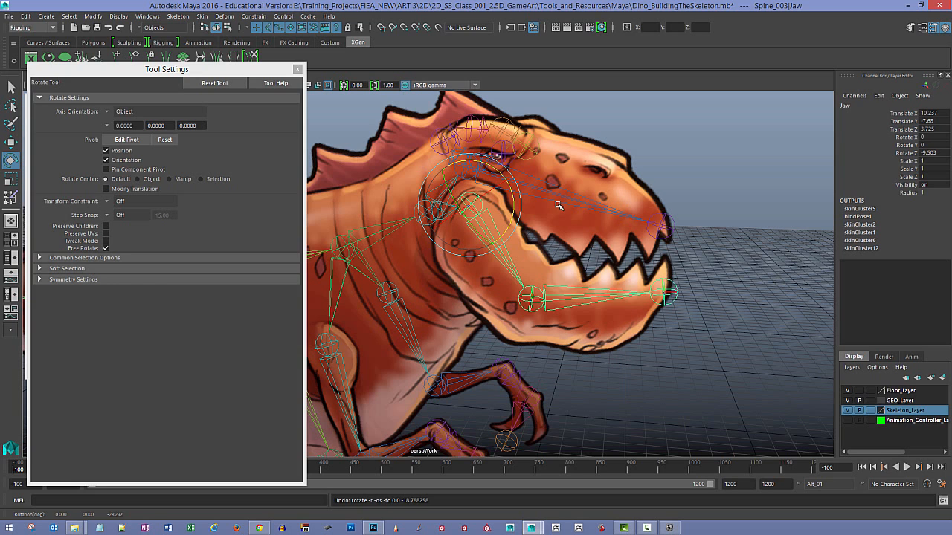
- Select the dinosaur's Body mesh and start the Paint Skin Weights tool on it with its settings shown
{"action": "left_click", "coordinate": [594, 237]}
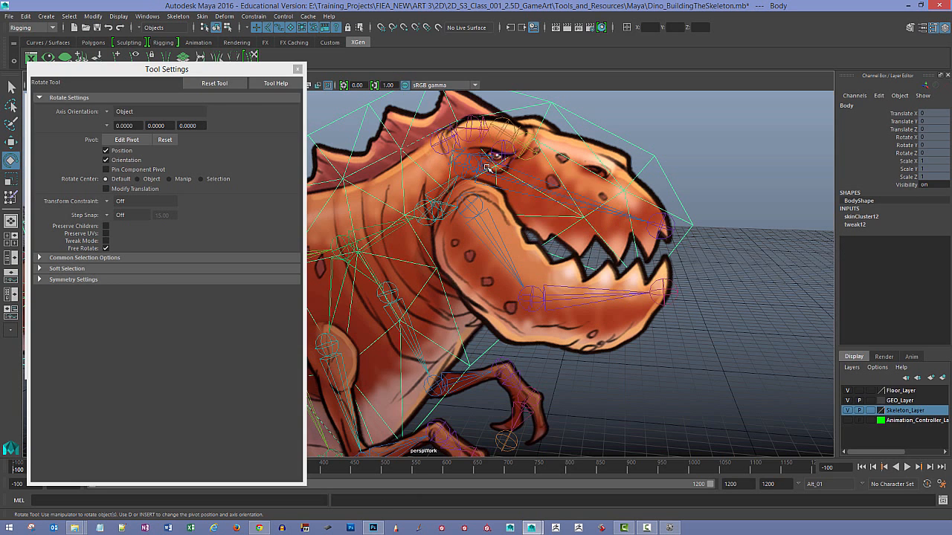
{"action": "mouse_move", "coordinate": [195, 70]}
{"action": "left_mouse_down"}
{"action": "mouse_move", "coordinate": [207, 75]}
{"action": "mouse_move", "coordinate": [197, 70]}
{"action": "left_mouse_up"}
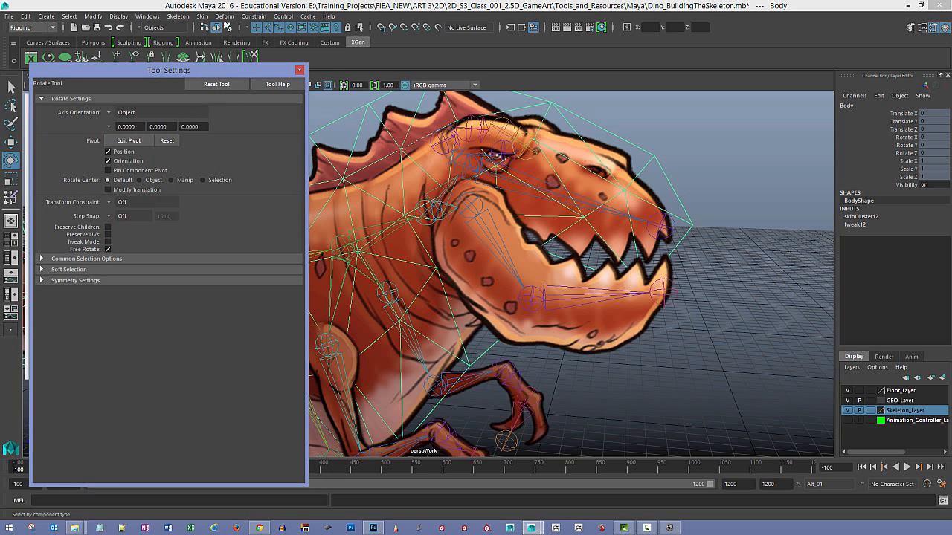
{"action": "left_click", "coordinate": [202, 17]}
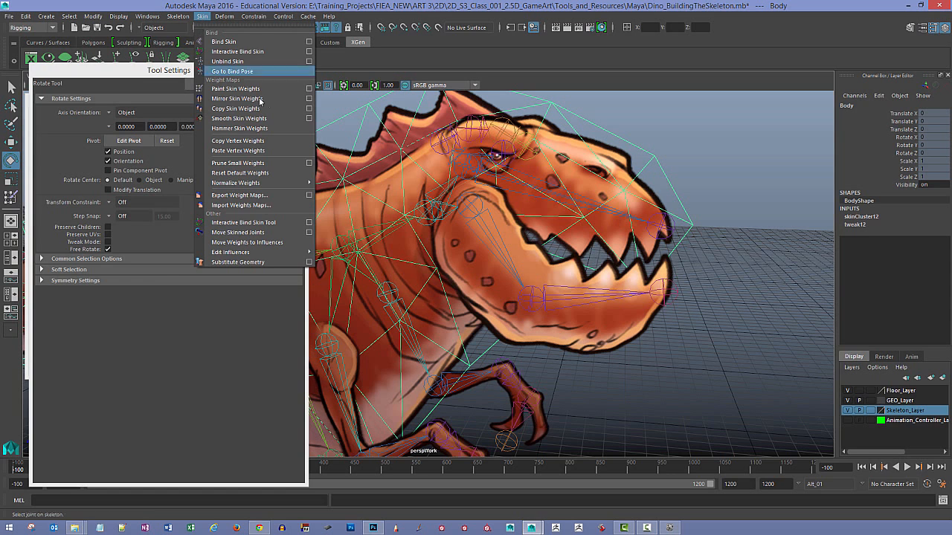
{"action": "left_click", "coordinate": [308, 89]}
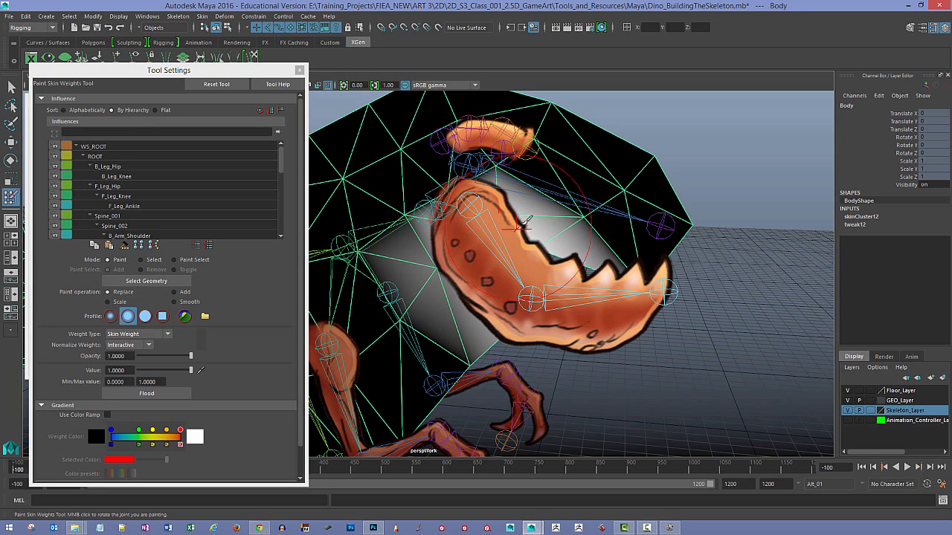
- Make the Head joint the active influence for weight painting on the Body mesh
{"action": "mouse_move", "coordinate": [528, 217]}
{"action": "left_mouse_down", "text": "alt"}
{"action": "mouse_move", "coordinate": [534, 211]}
{"action": "mouse_move", "coordinate": [493, 196]}
{"action": "left_mouse_up", "text": "alt"}
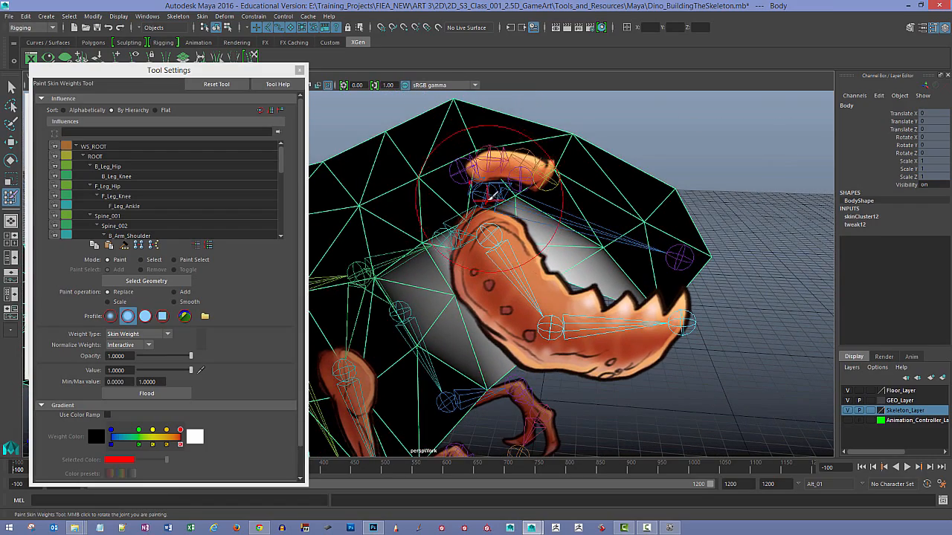
{"action": "right_click", "coordinate": [482, 195]}
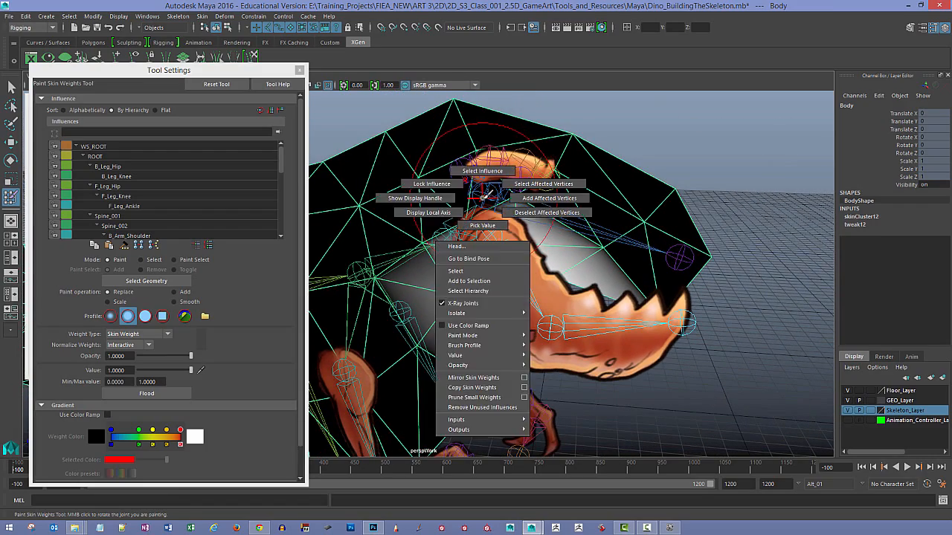
{"action": "left_click", "coordinate": [483, 171]}
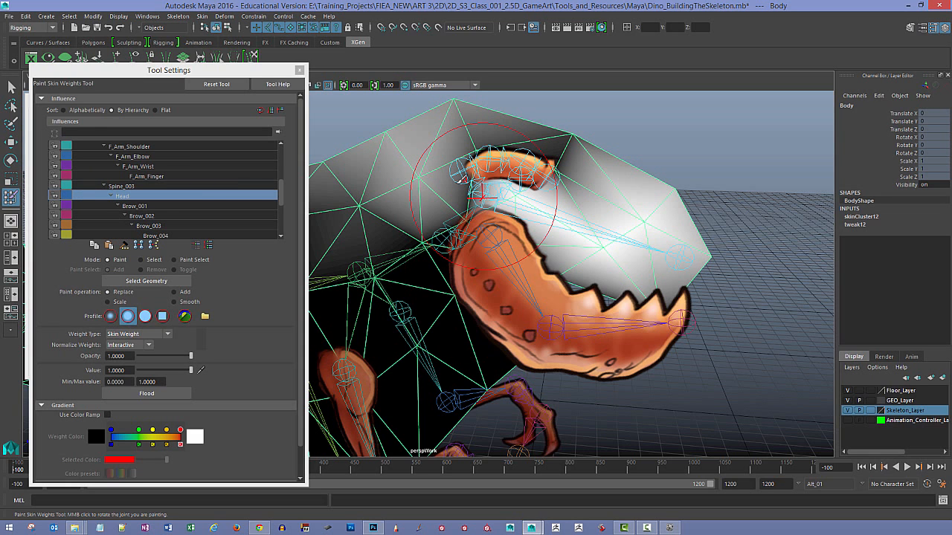
{"action": "scroll", "coordinate": [277, 192], "scroll_direction": "down", "scroll_amount": 3}
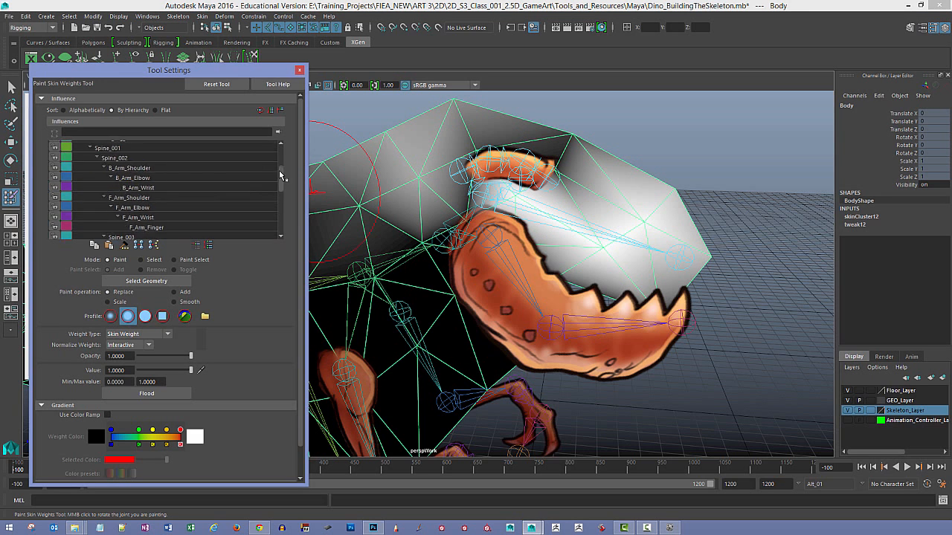
{"action": "scroll", "coordinate": [277, 192], "scroll_direction": "up", "scroll_amount": 3}
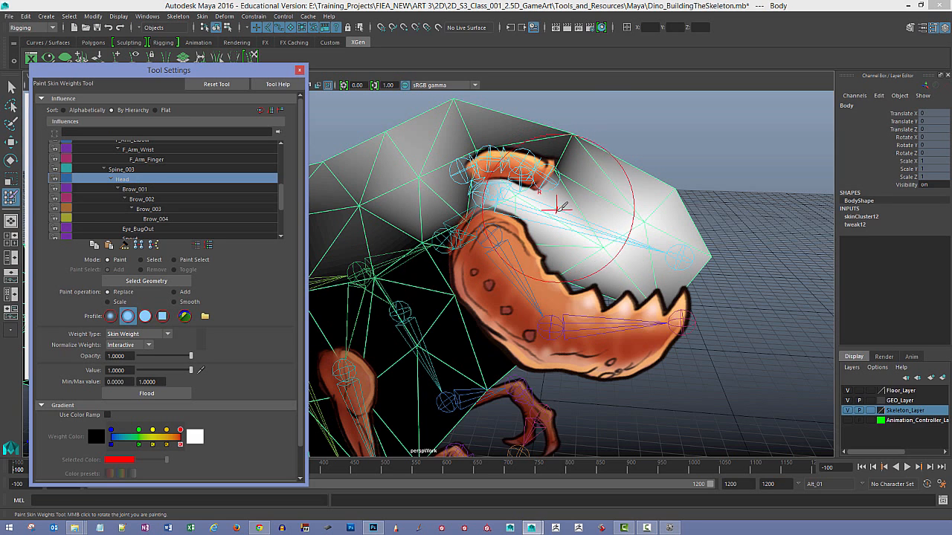
- Paint full Head joint weight over the snout, upper jaw and top of the head with Replace at value 1
{"action": "mouse_move", "coordinate": [628, 232]}
{"action": "left_mouse_down"}
{"action": "mouse_move", "coordinate": [637, 224]}
{"action": "mouse_move", "coordinate": [625, 248]}
{"action": "mouse_move", "coordinate": [643, 246]}
{"action": "mouse_move", "coordinate": [604, 233]}
{"action": "left_mouse_up"}
{"action": "left_click_drag", "start_coordinate": [637, 261], "coordinate": [699, 268]}
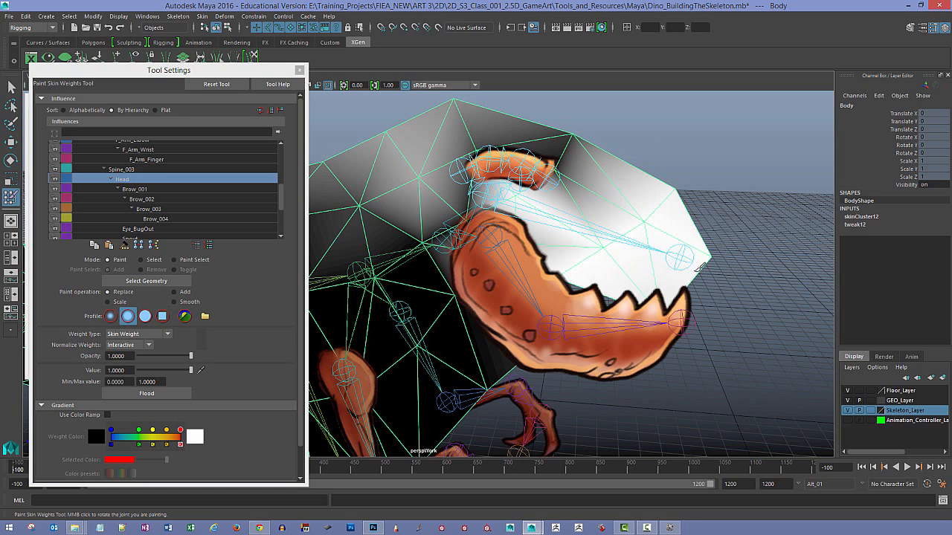
{"action": "mouse_move", "coordinate": [617, 206]}
{"action": "left_mouse_down"}
{"action": "mouse_move", "coordinate": [611, 147]}
{"action": "mouse_move", "coordinate": [574, 173]}
{"action": "left_mouse_up"}
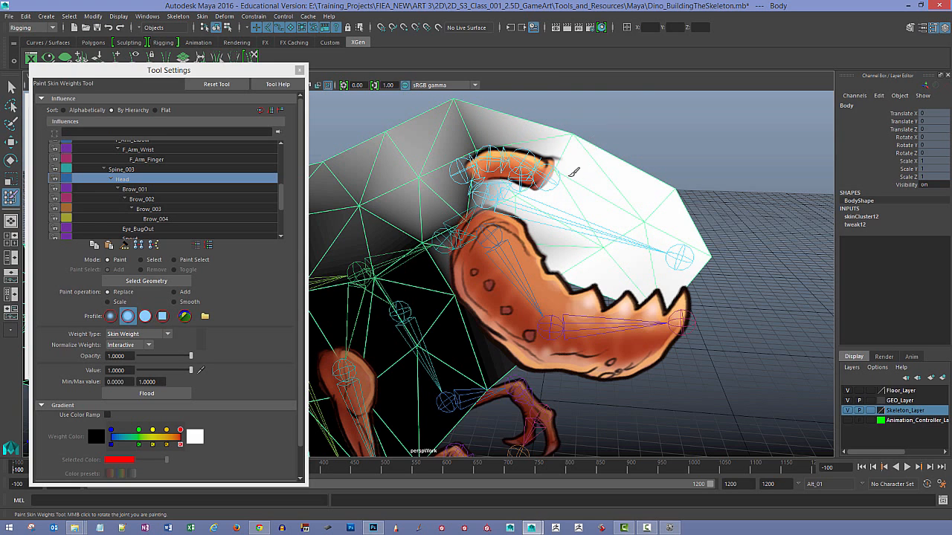
{"action": "mouse_move", "coordinate": [570, 135]}
{"action": "left_mouse_down"}
{"action": "mouse_move", "coordinate": [553, 123]}
{"action": "mouse_move", "coordinate": [547, 142]}
{"action": "mouse_move", "coordinate": [530, 129]}
{"action": "mouse_move", "coordinate": [570, 141]}
{"action": "left_mouse_up"}
{"action": "left_click_drag", "start_coordinate": [518, 113], "coordinate": [579, 123]}
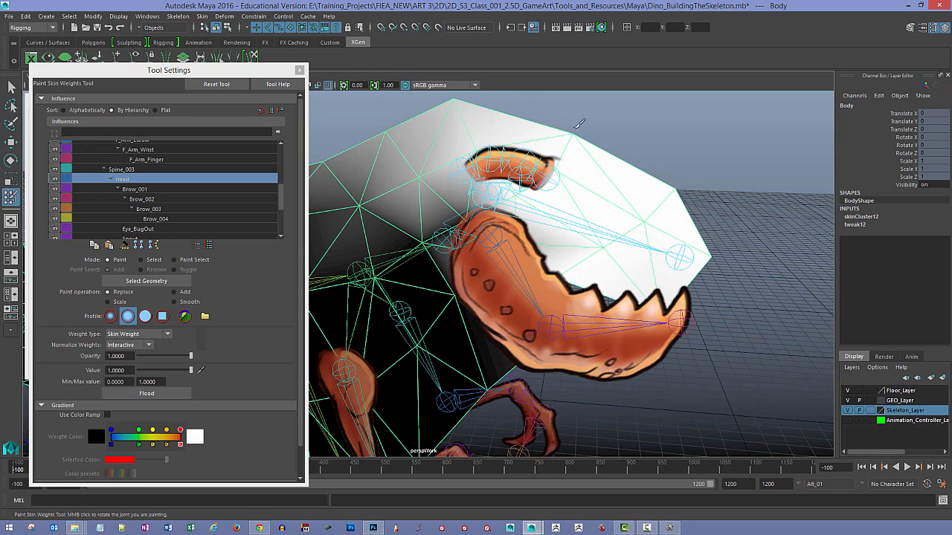
{"action": "mouse_move", "coordinate": [617, 238]}
{"action": "left_mouse_down"}
{"action": "mouse_move", "coordinate": [565, 234]}
{"action": "mouse_move", "coordinate": [518, 197]}
{"action": "left_mouse_up"}
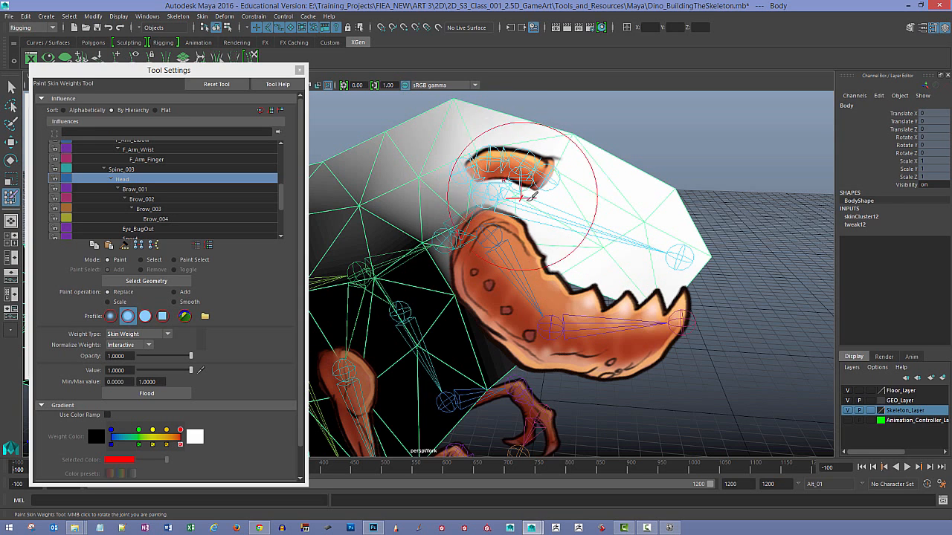
{"action": "mouse_move", "coordinate": [672, 237]}
{"action": "left_mouse_down"}
{"action": "mouse_move", "coordinate": [686, 240]}
{"action": "mouse_move", "coordinate": [678, 235]}
{"action": "left_mouse_up"}
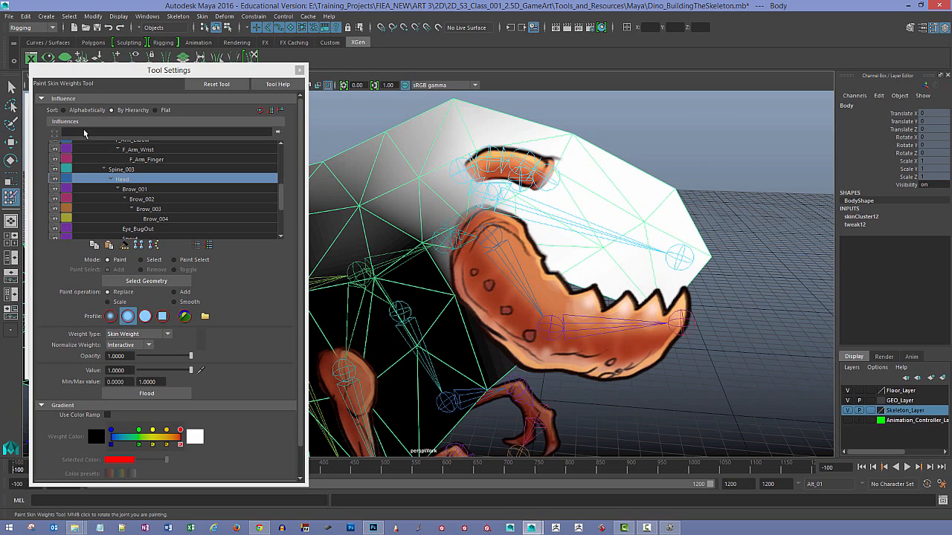
- Preview the Body mesh's influences with Multi-color feedback, try Use Color Ramp, and return both options to off
{"action": "scroll", "coordinate": [234, 414], "scroll_direction": "down", "scroll_amount": 2}
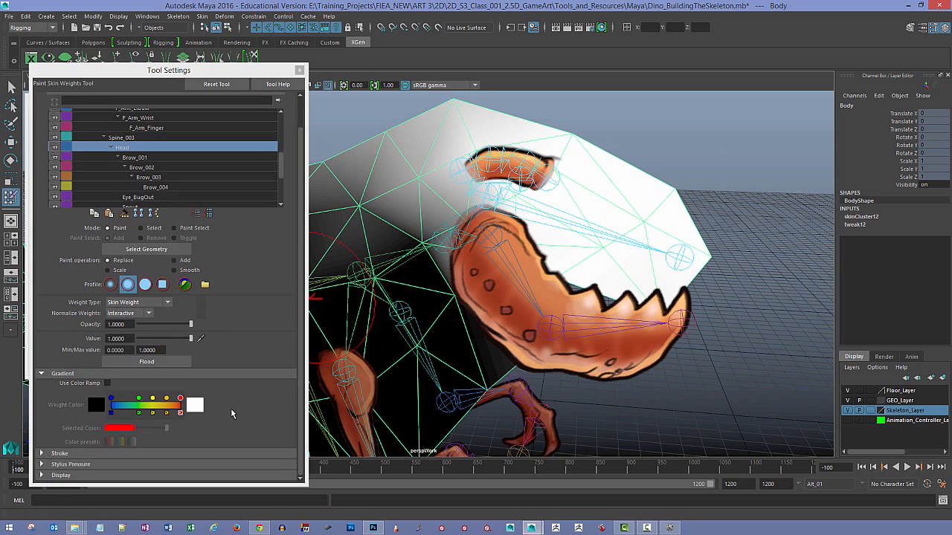
{"action": "left_click", "coordinate": [45, 476]}
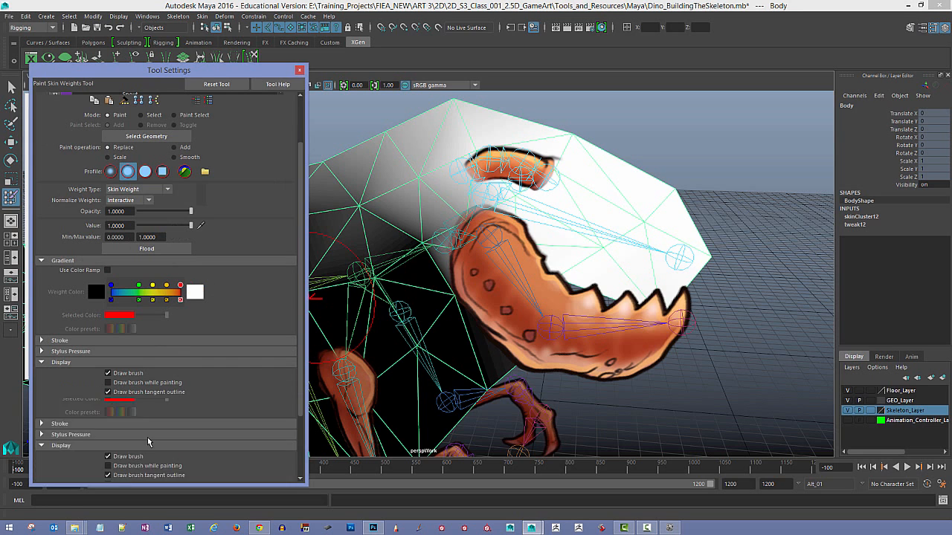
{"action": "scroll", "coordinate": [147, 442], "scroll_direction": "down", "scroll_amount": 5}
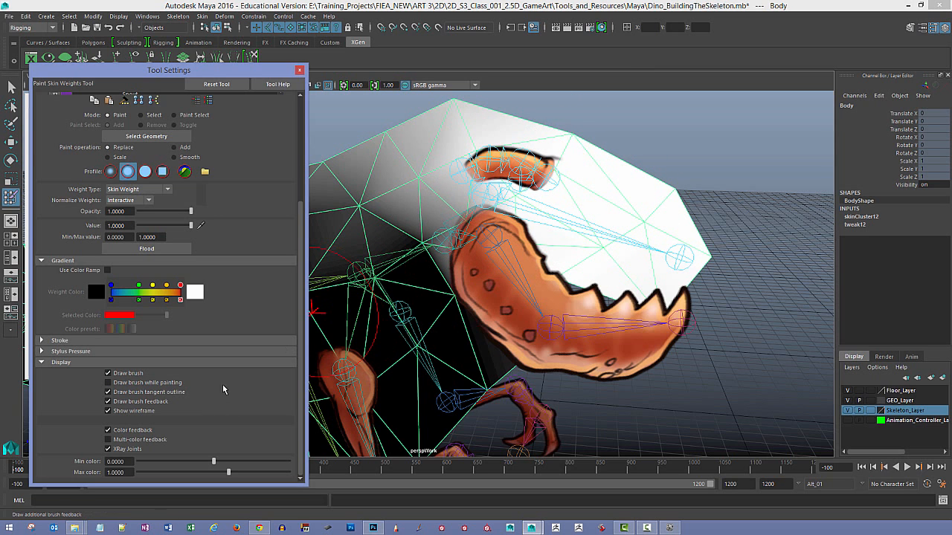
{"action": "left_click", "coordinate": [108, 440]}
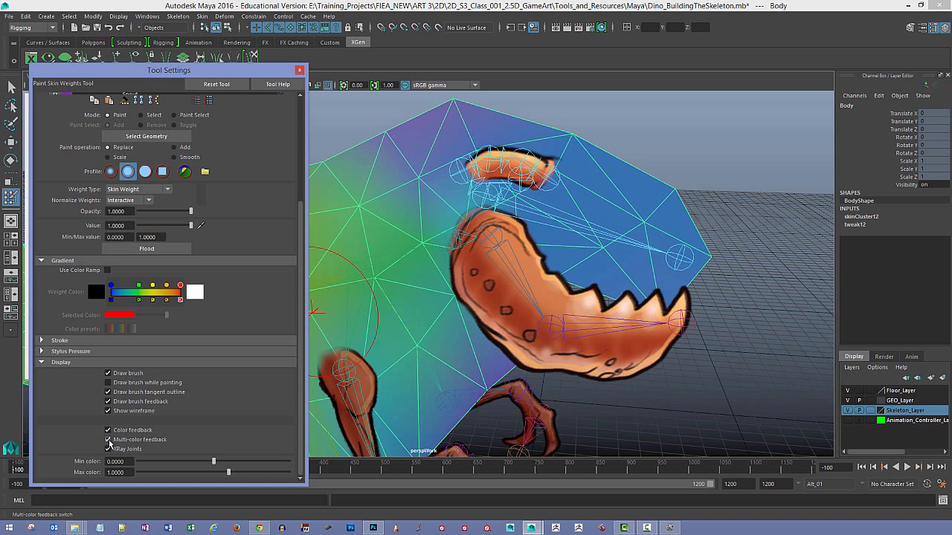
{"action": "left_click", "coordinate": [108, 449]}
{"action": "left_click", "coordinate": [108, 271]}
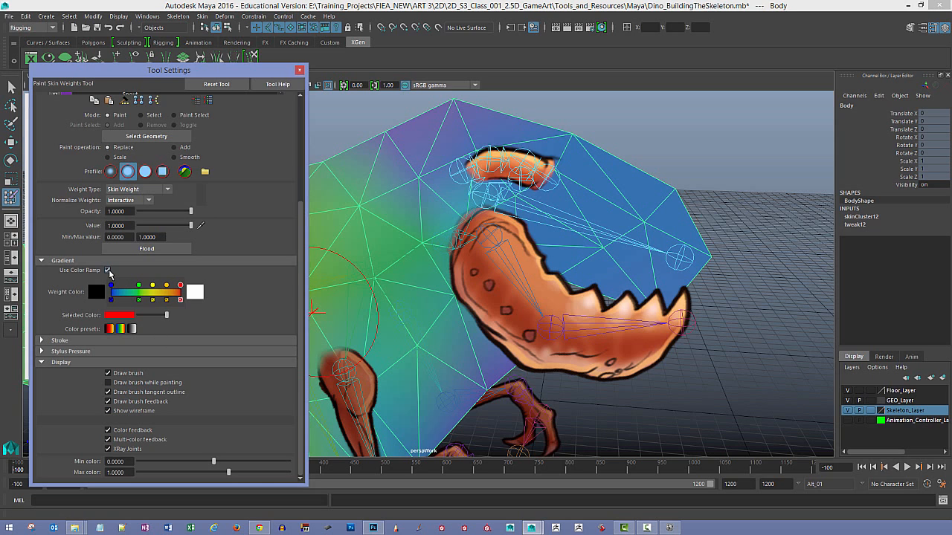
{"action": "left_click", "coordinate": [108, 271]}
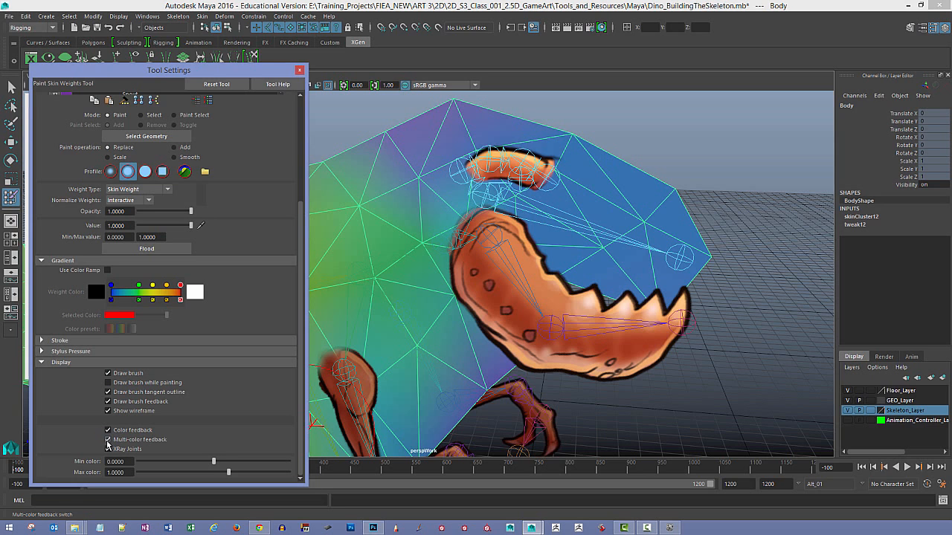
{"action": "left_click", "coordinate": [109, 439]}
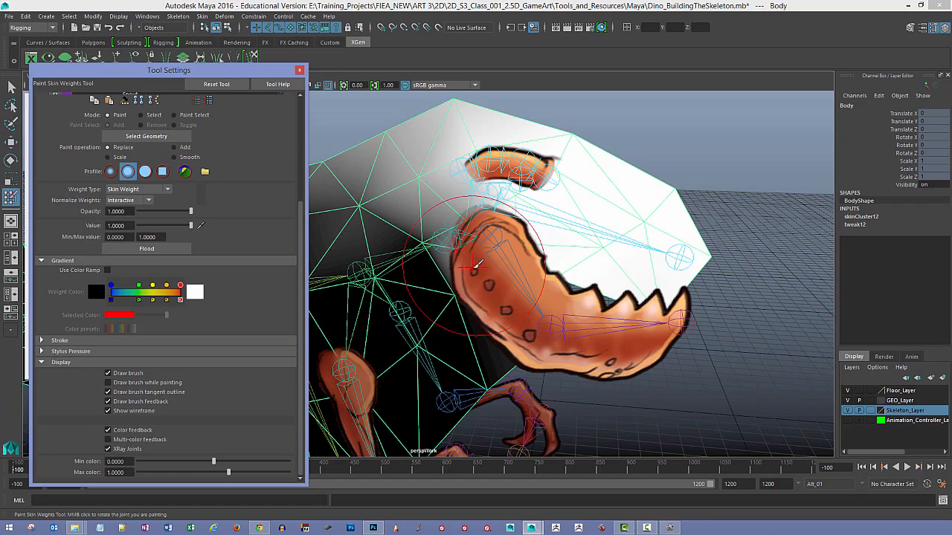
- Switch the XRay Joints display off and back on to compare joint visibility over the Body mesh
{"action": "middle_click_drag", "start_coordinate": [479, 265], "coordinate": [563, 266], "text": "alt"}
{"action": "mouse_move", "coordinate": [531, 244]}
{"action": "left_mouse_down", "text": "alt"}
{"action": "mouse_move", "coordinate": [557, 267]}
{"action": "mouse_move", "coordinate": [511, 309]}
{"action": "left_mouse_up", "text": "alt"}
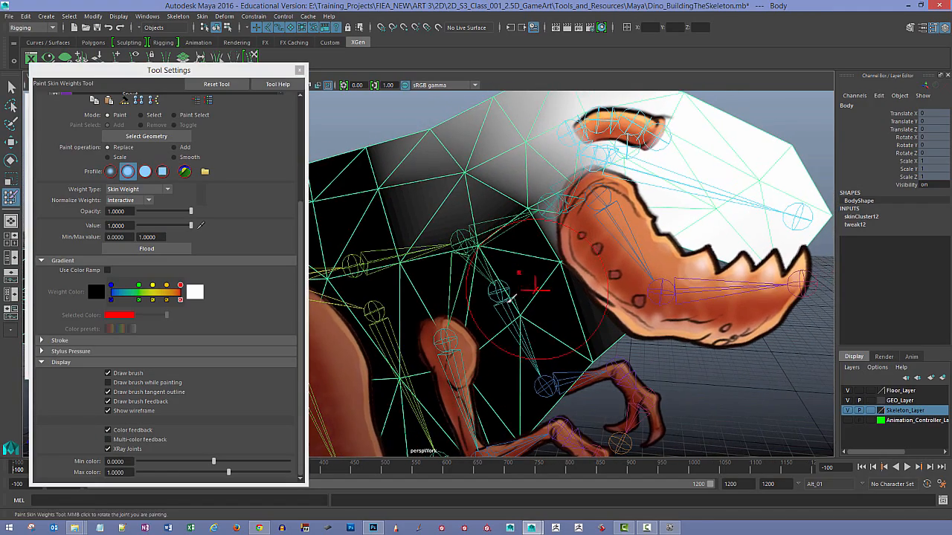
{"action": "left_click", "coordinate": [107, 449]}
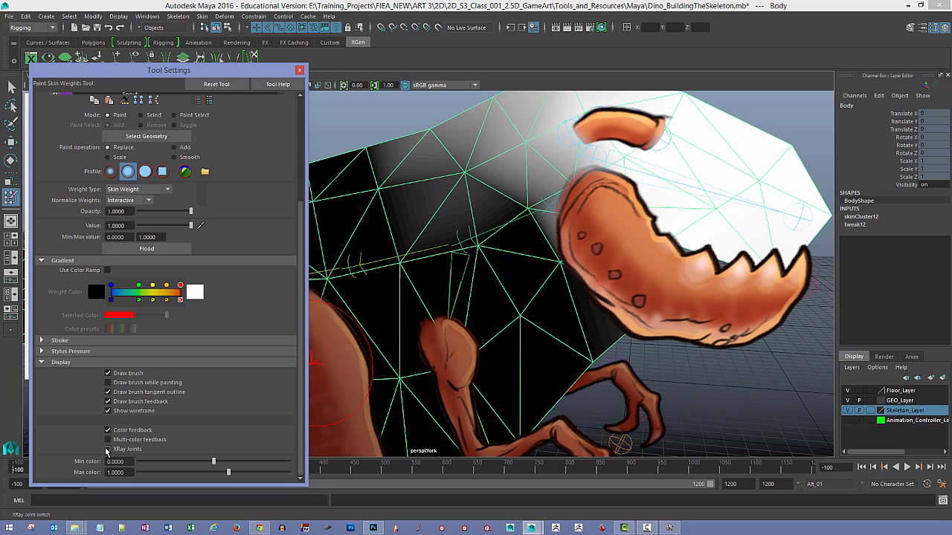
{"action": "left_click", "coordinate": [108, 449]}
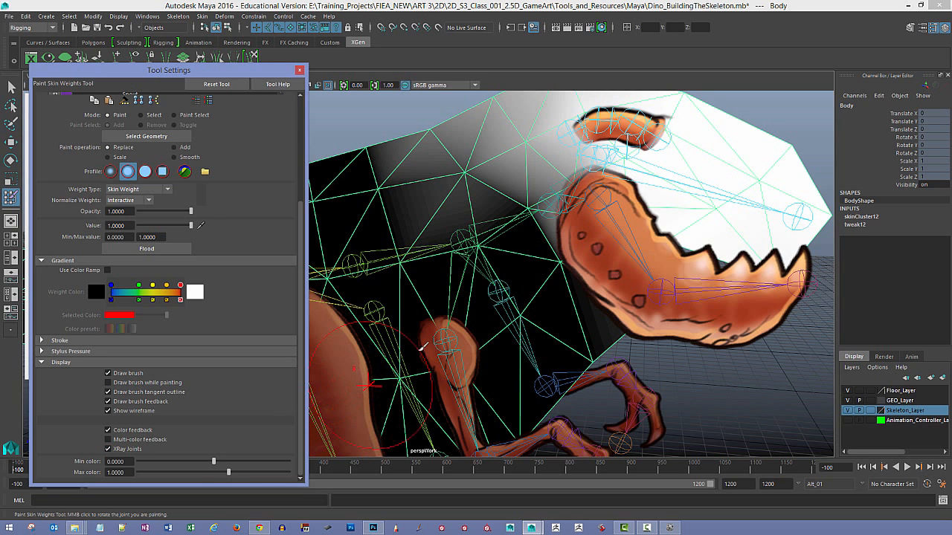
- Leave weight painting, rotate the Head joint to test the head's deformation, and undo the rotation
{"action": "middle_click_drag", "start_coordinate": [660, 208], "coordinate": [475, 251], "text": "alt"}
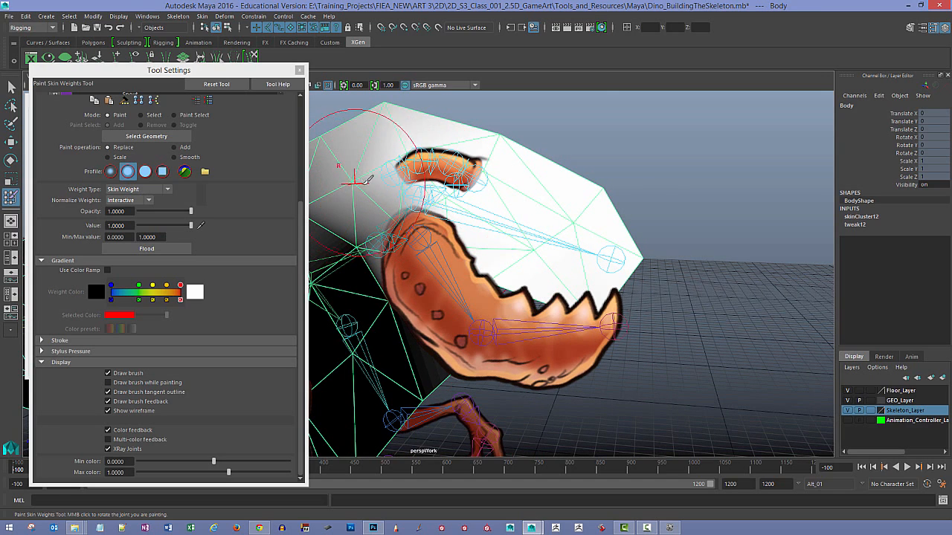
{"action": "middle_click_drag", "start_coordinate": [332, 177], "coordinate": [419, 191], "text": "alt"}
{"action": "left_click", "coordinate": [22, 85]}
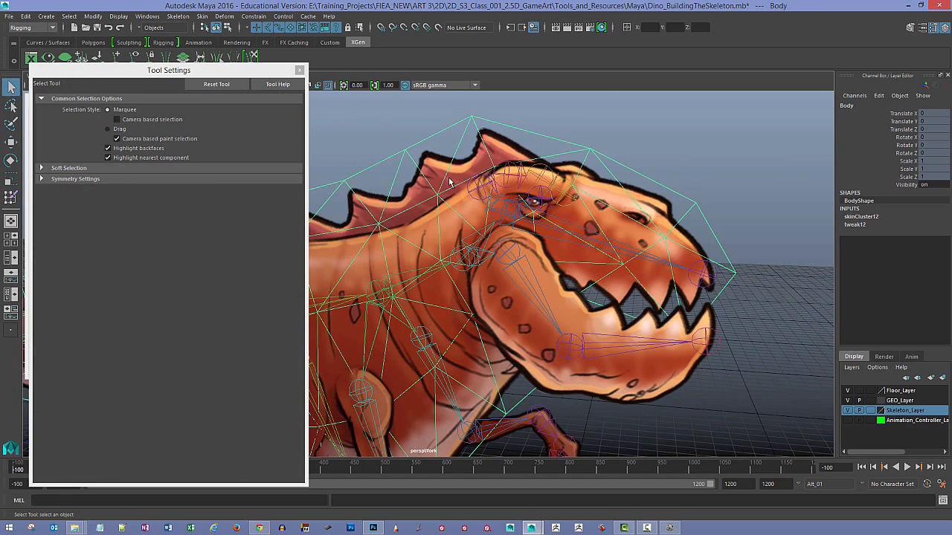
{"action": "left_click", "coordinate": [511, 215]}
{"action": "key", "text": "e"}
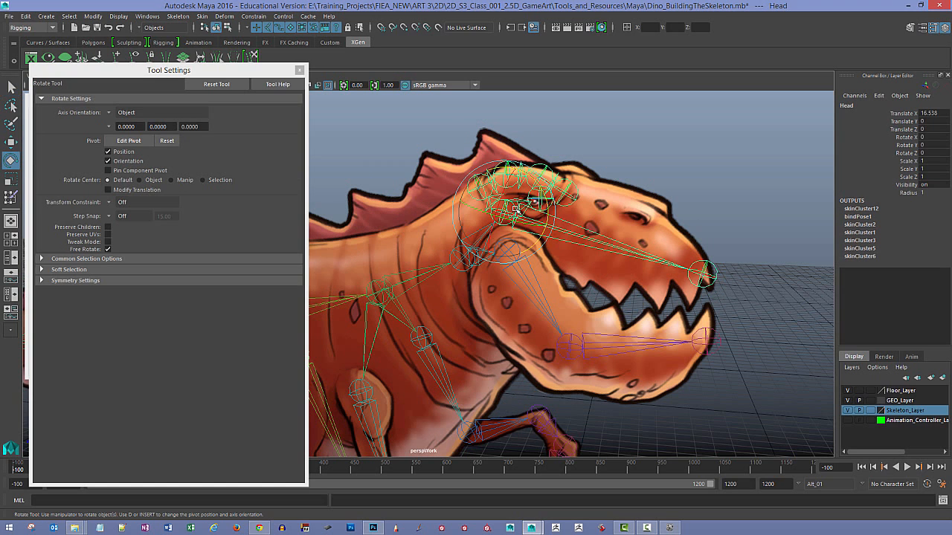
{"action": "left_click_drag", "start_coordinate": [527, 250], "coordinate": [513, 219]}
{"action": "key", "text": "ctrl+z"}
- Rotate the Jaw joint again to check the jaw's movement against the reweighted upper head, and undo the rotation
{"action": "left_click", "coordinate": [587, 186]}
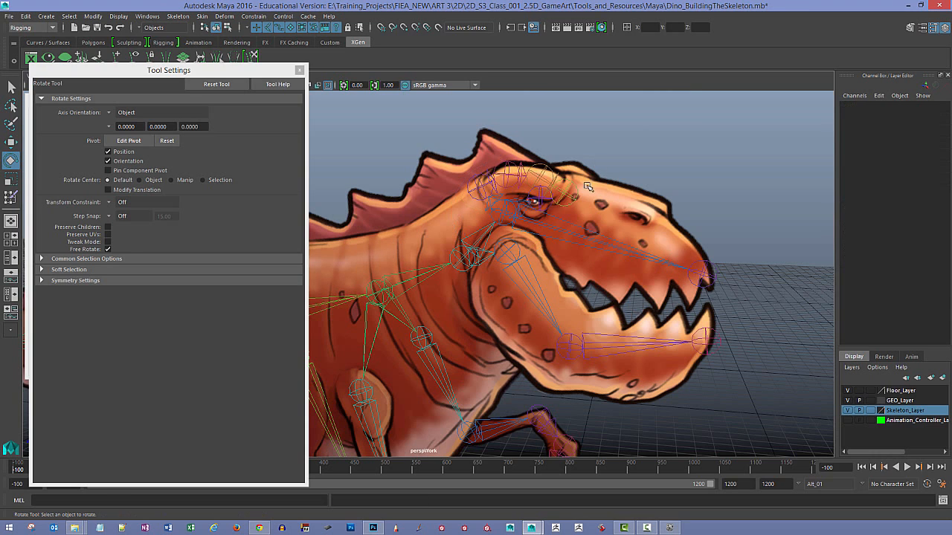
{"action": "left_click", "coordinate": [511, 256]}
{"action": "mouse_move", "coordinate": [523, 212]}
{"action": "left_mouse_down"}
{"action": "mouse_move", "coordinate": [517, 230]}
{"action": "mouse_move", "coordinate": [527, 211]}
{"action": "mouse_move", "coordinate": [519, 229]}
{"action": "mouse_move", "coordinate": [532, 217]}
{"action": "left_mouse_up"}
{"action": "key", "text": "ctrl+z"}
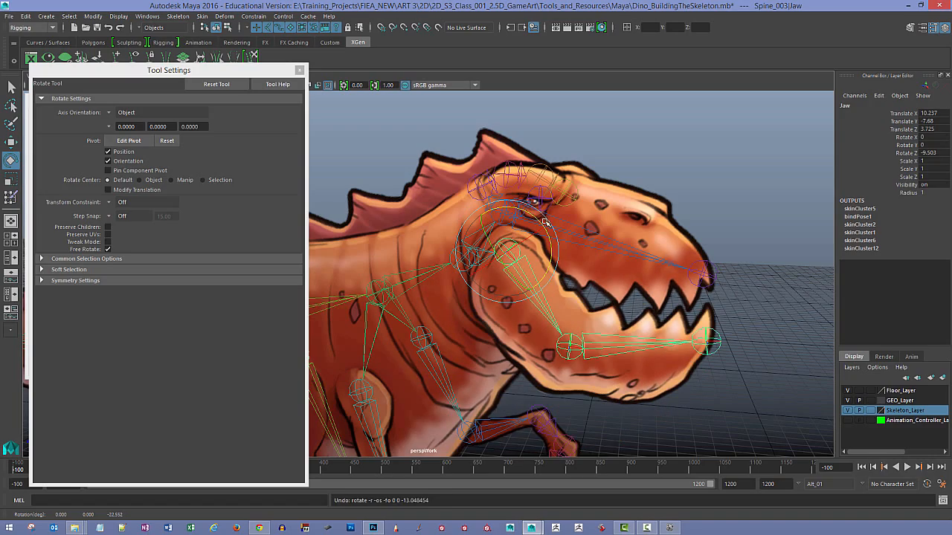
- Select the dinosaur's Body mesh again
{"action": "left_click", "coordinate": [659, 284]}
{"action": "left_click_drag", "start_coordinate": [728, 263], "coordinate": [695, 245], "text": "alt"}
{"action": "middle_click_drag", "start_coordinate": [694, 245], "coordinate": [688, 218], "text": "alt"}
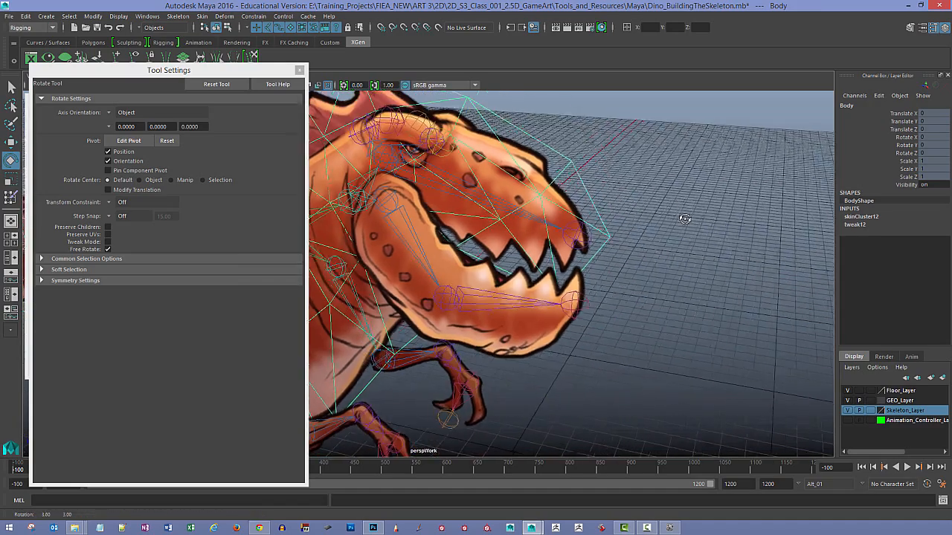
- Switch the Body mesh to vertex editing and select the outer vertex at the tip of the upper snout
{"action": "right_click_drag", "start_coordinate": [688, 219], "coordinate": [693, 245], "text": "alt"}
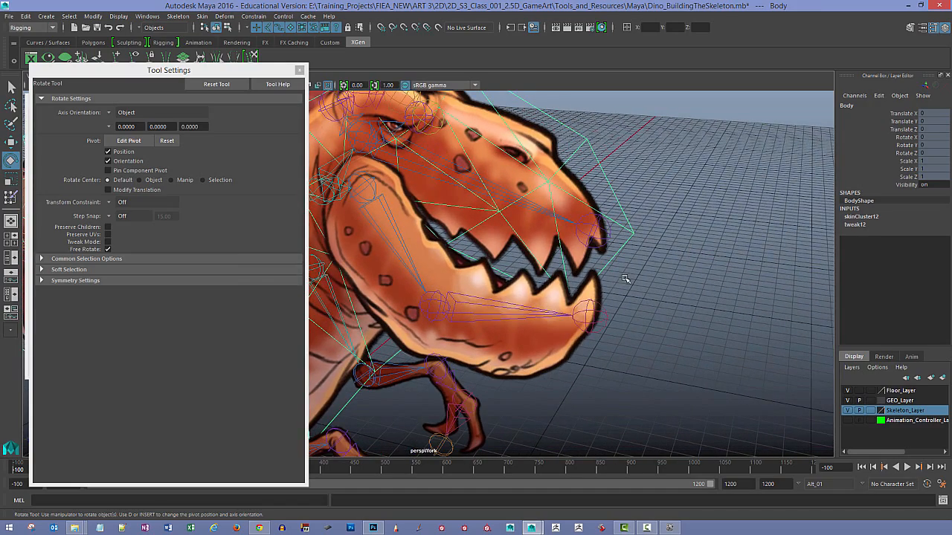
{"action": "left_click_drag", "start_coordinate": [625, 279], "coordinate": [578, 283], "text": "alt"}
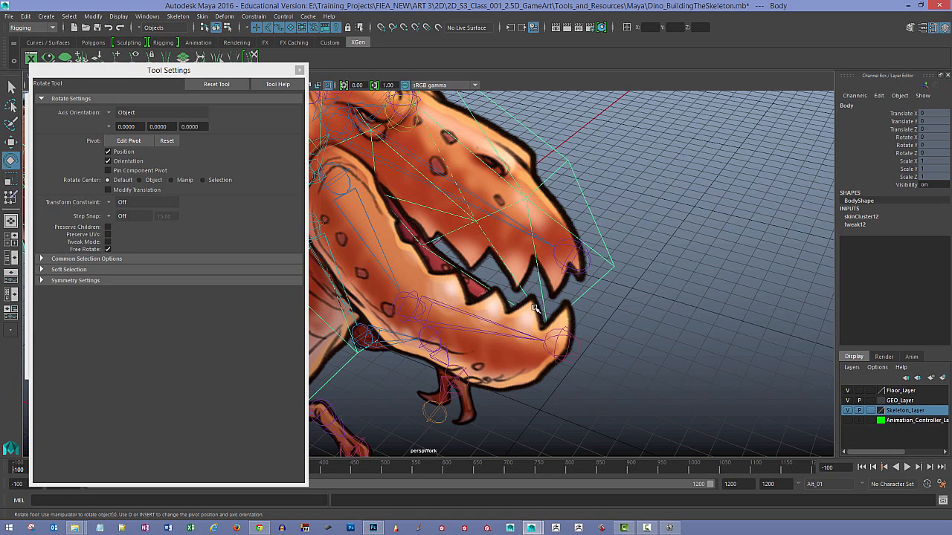
{"action": "key", "text": "F8"}
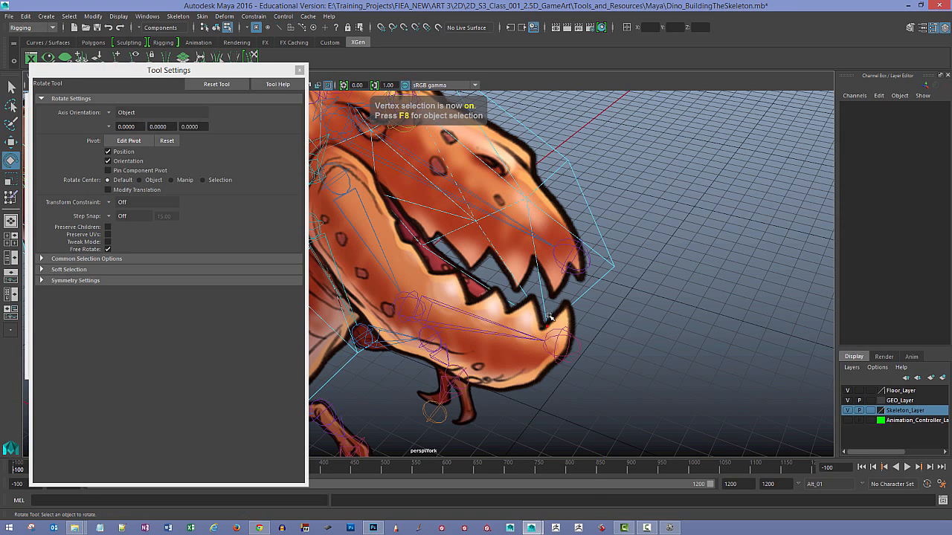
{"action": "right_click_drag", "start_coordinate": [548, 317], "coordinate": [503, 239]}
{"action": "left_click_drag", "start_coordinate": [594, 271], "coordinate": [608, 325], "text": "alt"}
{"action": "middle_click_drag", "start_coordinate": [621, 319], "coordinate": [633, 301], "text": "alt"}
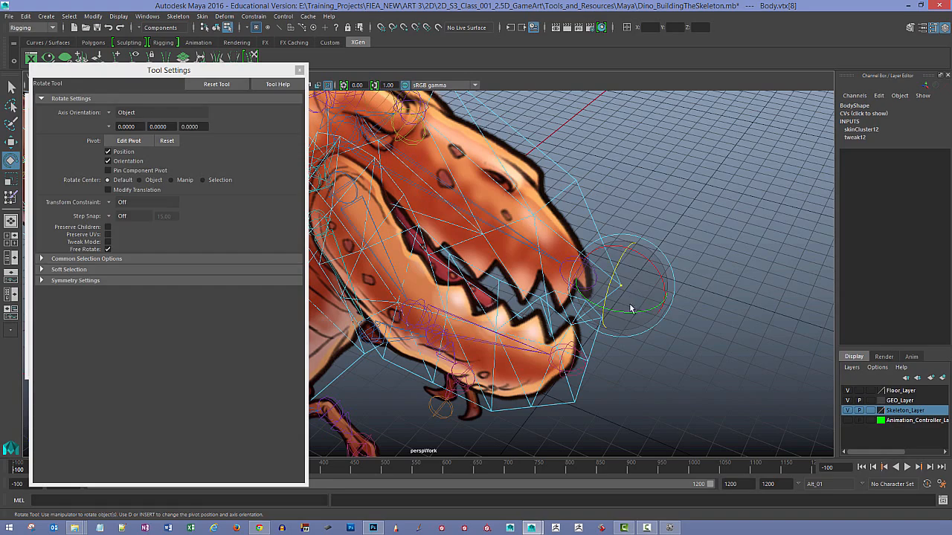
{"action": "key", "text": "q"}
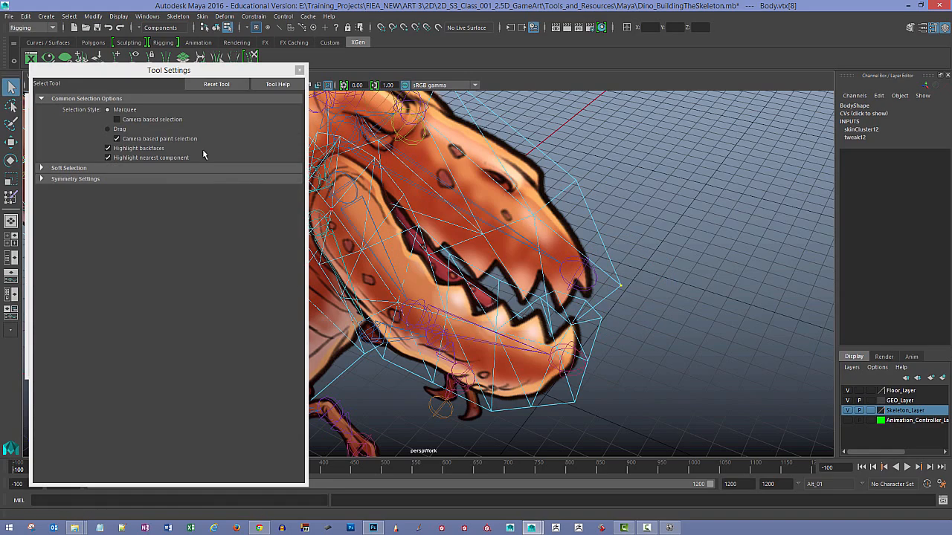
{"action": "middle_click_drag", "start_coordinate": [537, 197], "coordinate": [573, 155], "text": "alt"}
{"action": "left_click_drag", "start_coordinate": [630, 162], "coordinate": [583, 169], "text": "alt"}
{"action": "right_click_drag", "start_coordinate": [583, 170], "coordinate": [629, 195], "text": "alt"}
{"action": "middle_click_drag", "start_coordinate": [629, 195], "coordinate": [634, 189], "text": "alt"}
{"action": "left_click_drag", "start_coordinate": [634, 188], "coordinate": [552, 217], "text": "alt"}
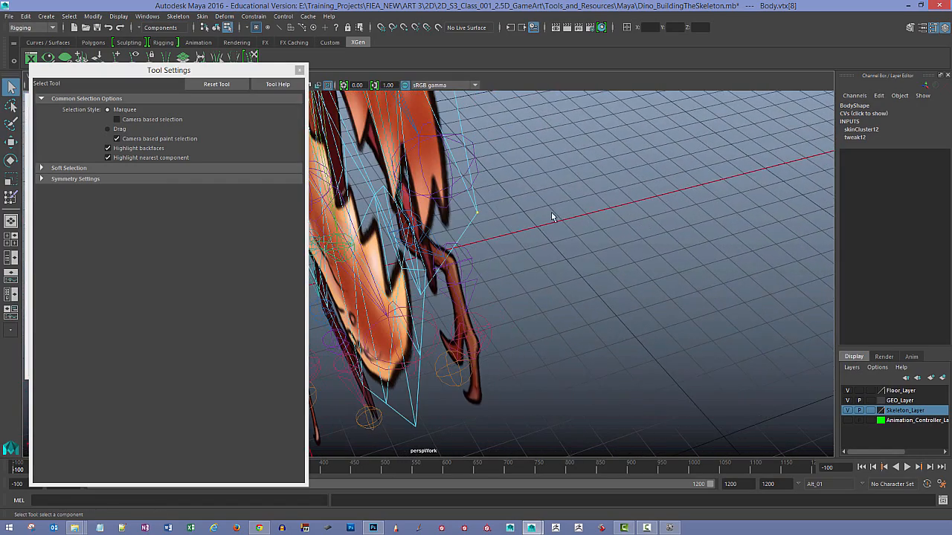
- Select the Body mesh's outer vertices along the upper snout and brow, undoing the stray picks near the lower jaw
{"action": "left_click", "coordinate": [425, 298]}
{"action": "scroll", "coordinate": [433, 300], "scroll_direction": "up", "scroll_amount": 2}
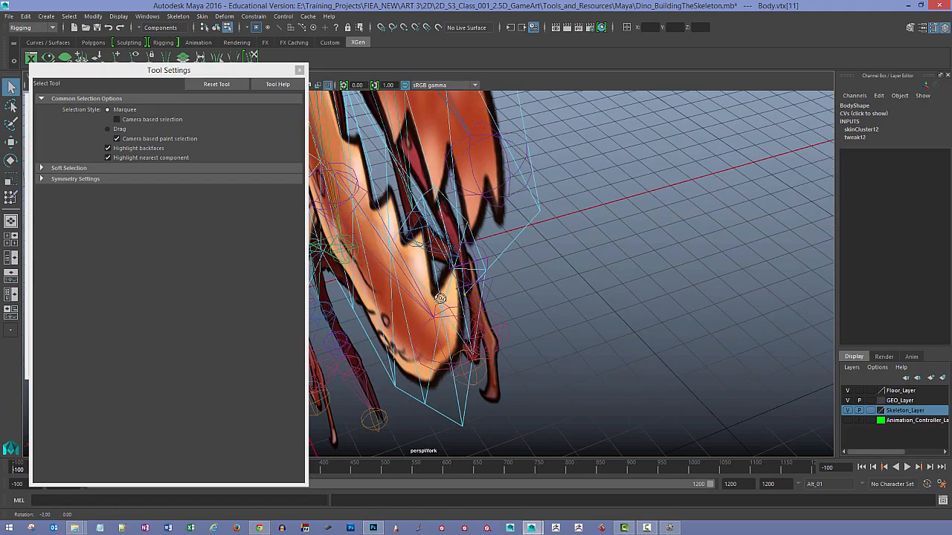
{"action": "left_click_drag", "start_coordinate": [478, 300], "coordinate": [461, 215], "text": "alt"}
{"action": "scroll", "coordinate": [461, 216], "scroll_direction": "up", "scroll_amount": 5}
{"action": "middle_click_drag", "start_coordinate": [461, 216], "coordinate": [479, 280], "text": "alt"}
{"action": "left_click_drag", "start_coordinate": [480, 281], "coordinate": [475, 281], "text": "alt"}
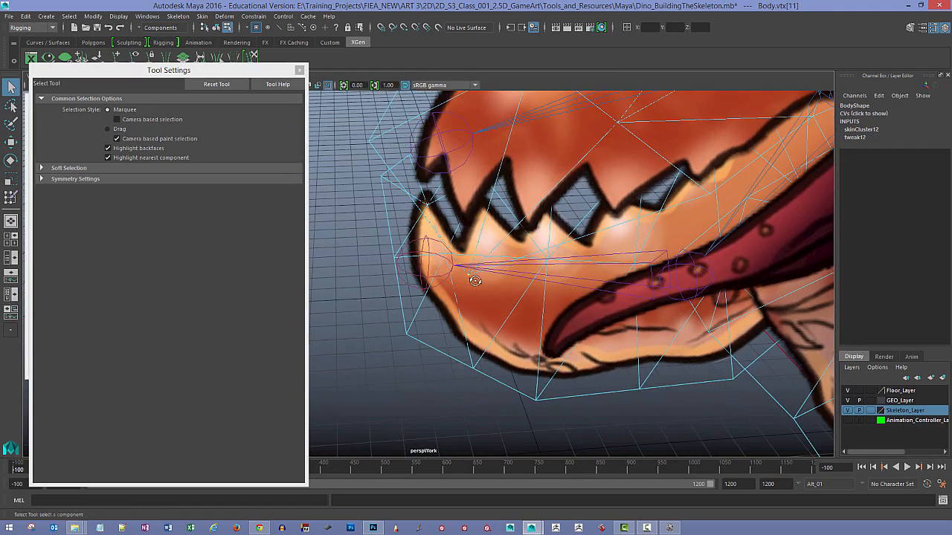
{"action": "middle_click_drag", "start_coordinate": [510, 259], "coordinate": [444, 299], "text": "alt"}
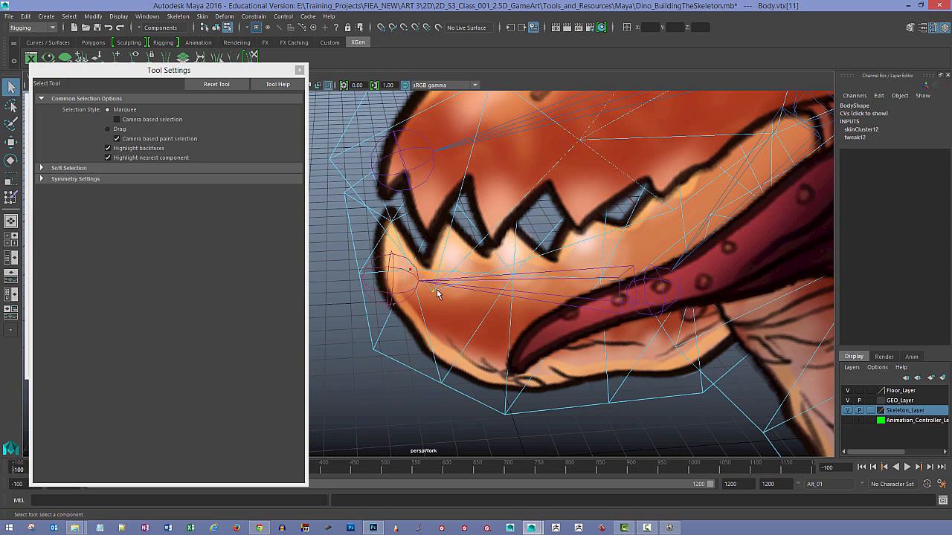
{"action": "key", "text": "ctrl+z"}
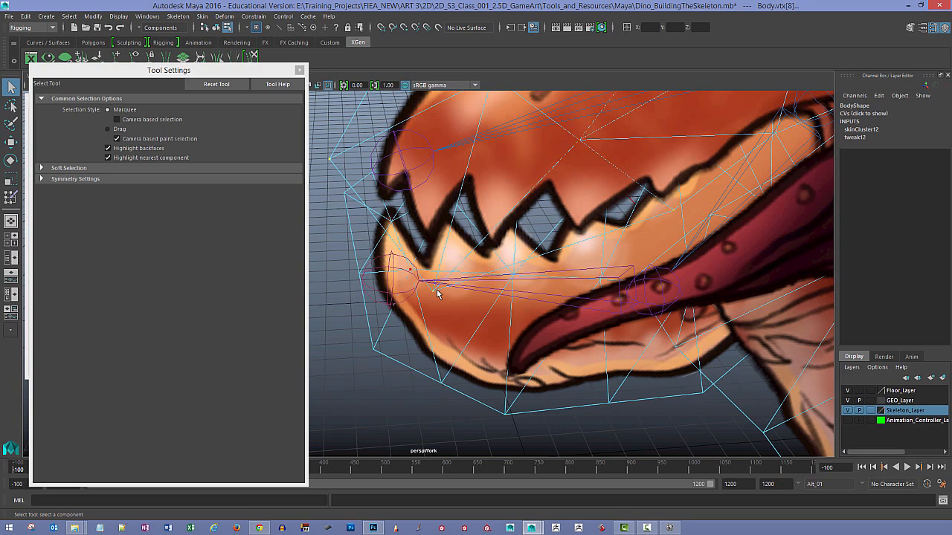
{"action": "key", "text": "ctrl+z"}
{"action": "right_click_drag", "start_coordinate": [556, 243], "coordinate": [467, 208], "text": "alt"}
{"action": "middle_click_drag", "start_coordinate": [467, 208], "coordinate": [431, 251], "text": "alt"}
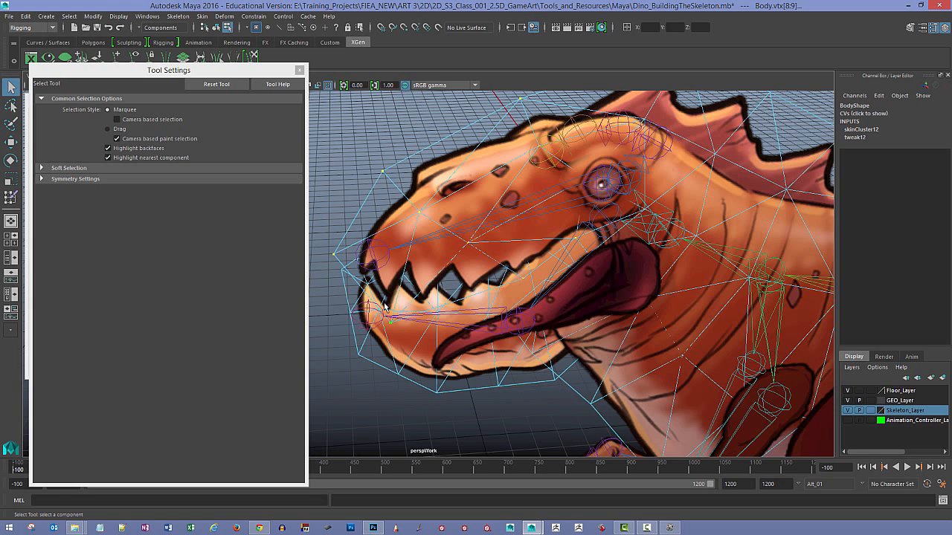
{"action": "right_click_drag", "start_coordinate": [589, 208], "coordinate": [513, 191], "text": "alt"}
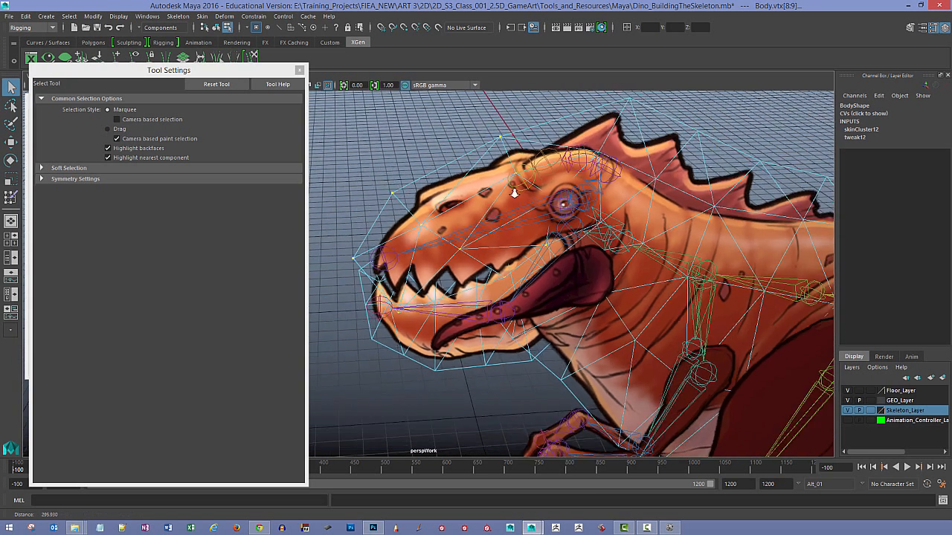
{"action": "left_click_drag", "start_coordinate": [512, 191], "coordinate": [595, 187], "text": "alt"}
{"action": "right_click_drag", "start_coordinate": [595, 187], "coordinate": [510, 165], "text": "alt"}
{"action": "middle_click_drag", "start_coordinate": [510, 165], "coordinate": [508, 207], "text": "alt"}
{"action": "scroll", "coordinate": [320, 201], "scroll_direction": "up", "scroll_amount": 5}
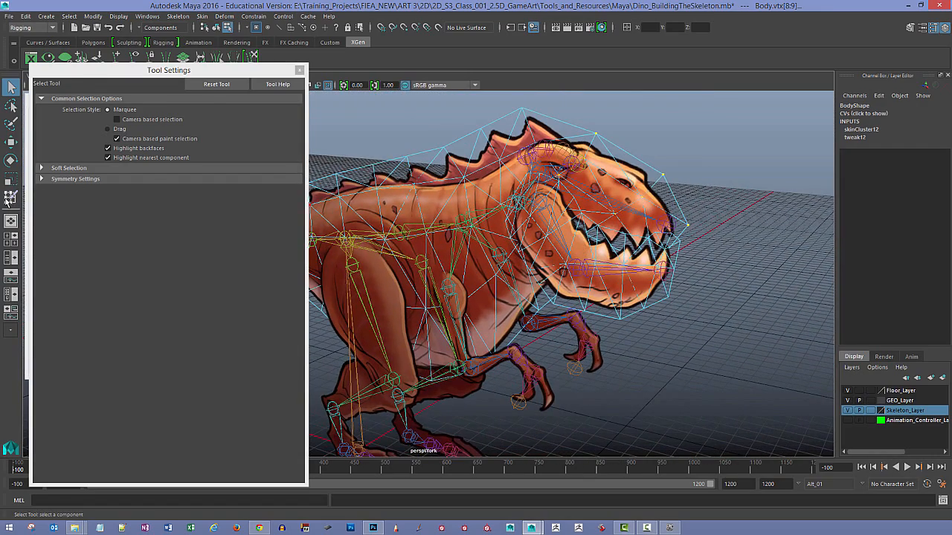
- Flood the selected upper-head vertices with a Replace skin weight of 1.0 for the Head joint, and leave weight painting
{"action": "left_click", "coordinate": [11, 197]}
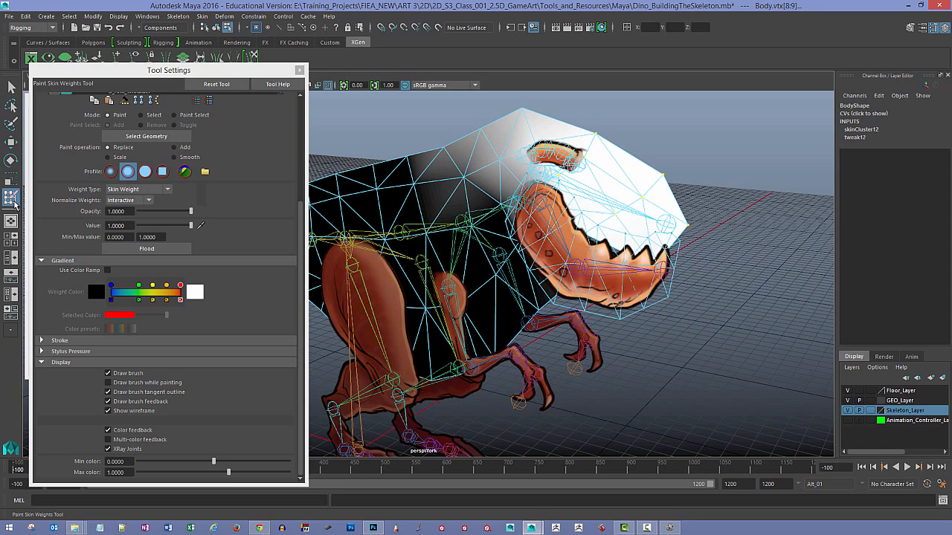
{"action": "left_click", "coordinate": [202, 17]}
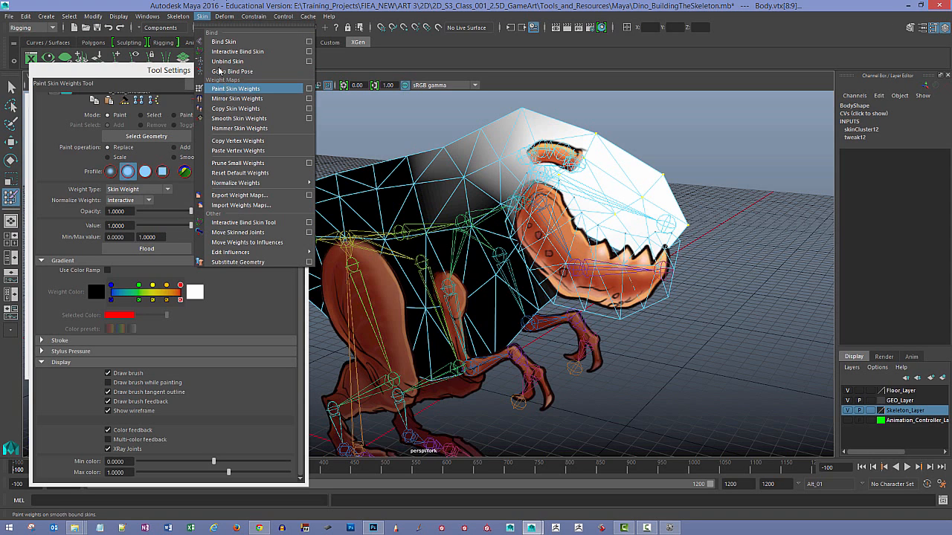
{"action": "left_click", "coordinate": [177, 8]}
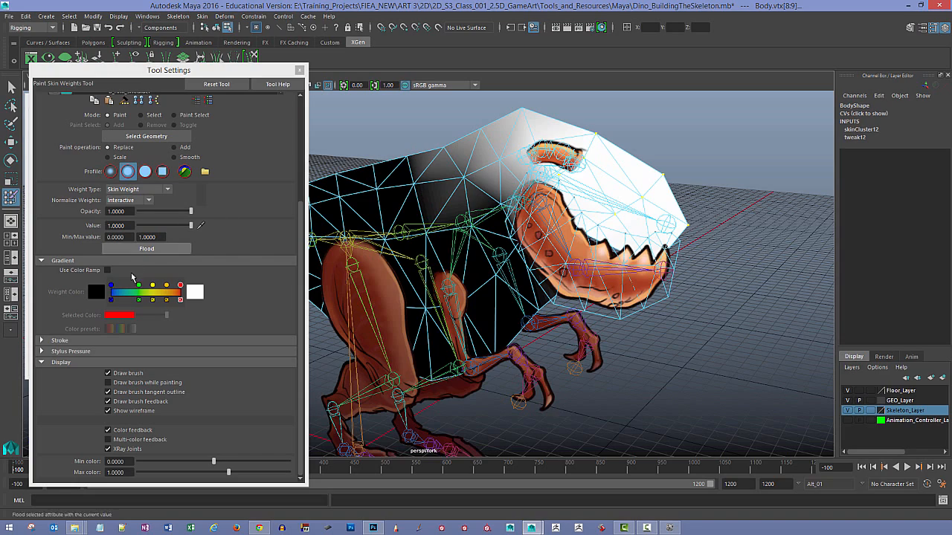
{"action": "left_click", "coordinate": [159, 249]}
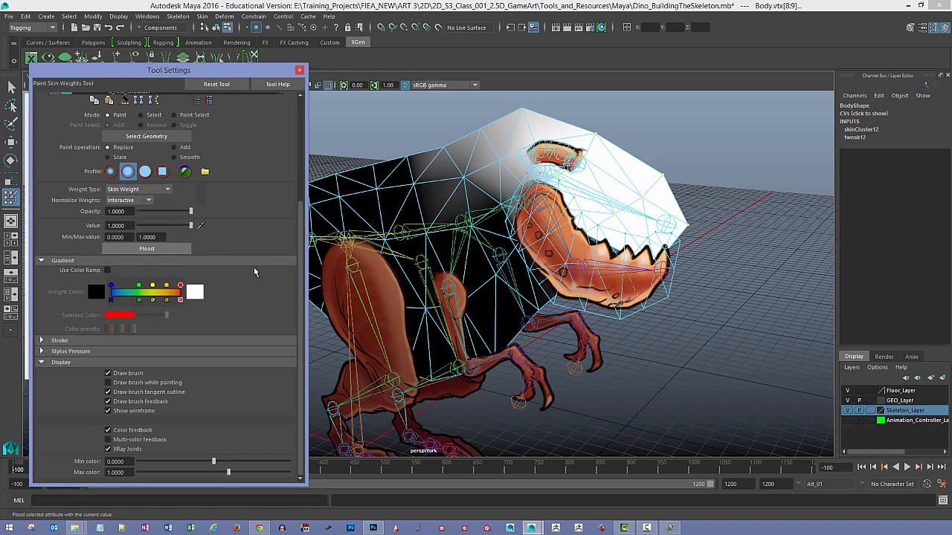
{"action": "mouse_move", "coordinate": [567, 218]}
{"action": "left_mouse_down", "text": "alt"}
{"action": "mouse_move", "coordinate": [650, 293]}
{"action": "mouse_move", "coordinate": [676, 308]}
{"action": "mouse_move", "coordinate": [694, 304]}
{"action": "mouse_move", "coordinate": [636, 256]}
{"action": "mouse_move", "coordinate": [675, 244]}
{"action": "mouse_move", "coordinate": [647, 236]}
{"action": "left_mouse_up", "text": "alt"}
{"action": "key", "text": "f"}
{"action": "right_click_drag", "start_coordinate": [647, 239], "coordinate": [684, 263], "text": "alt"}
{"action": "left_click_drag", "start_coordinate": [684, 263], "coordinate": [667, 227], "text": "alt"}
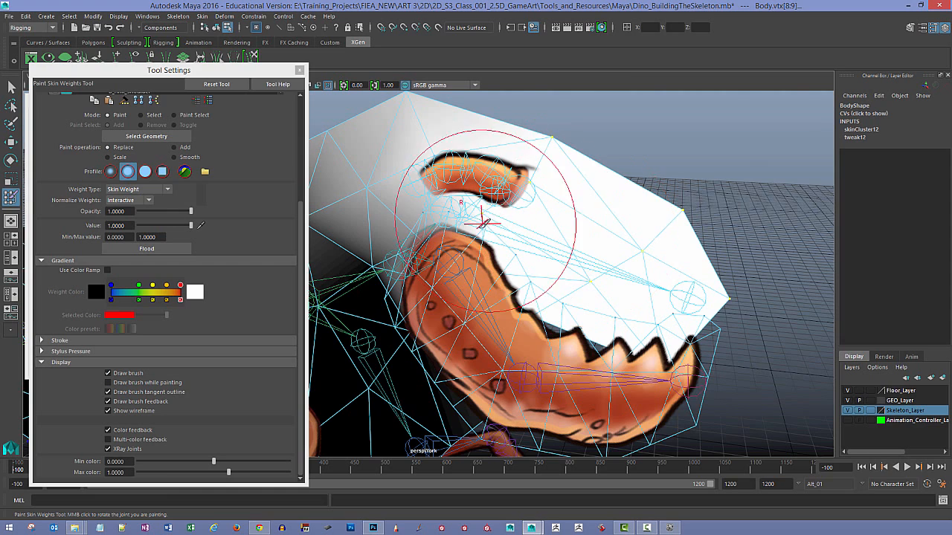
{"action": "left_click_drag", "start_coordinate": [481, 222], "coordinate": [487, 218], "text": "alt"}
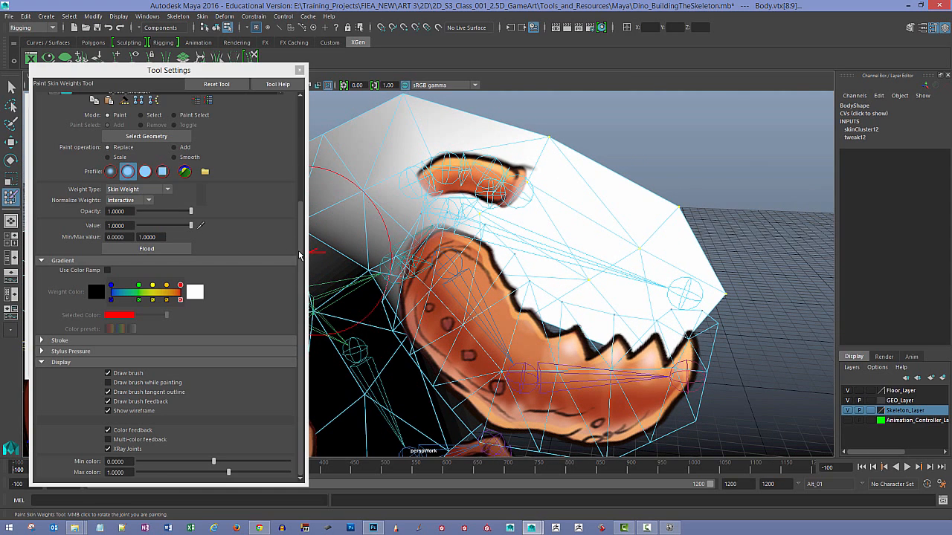
{"action": "left_click_drag", "start_coordinate": [299, 255], "coordinate": [282, 191]}
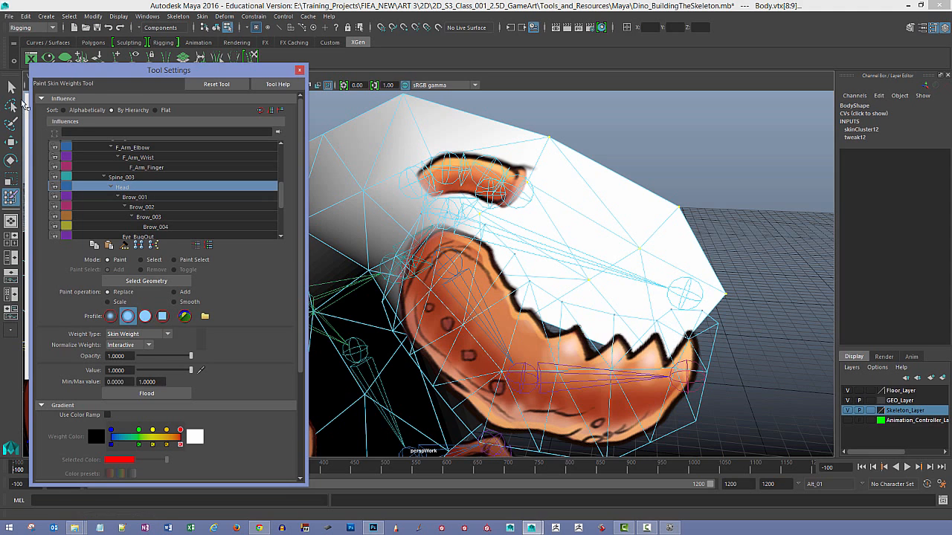
{"action": "key", "text": "q"}
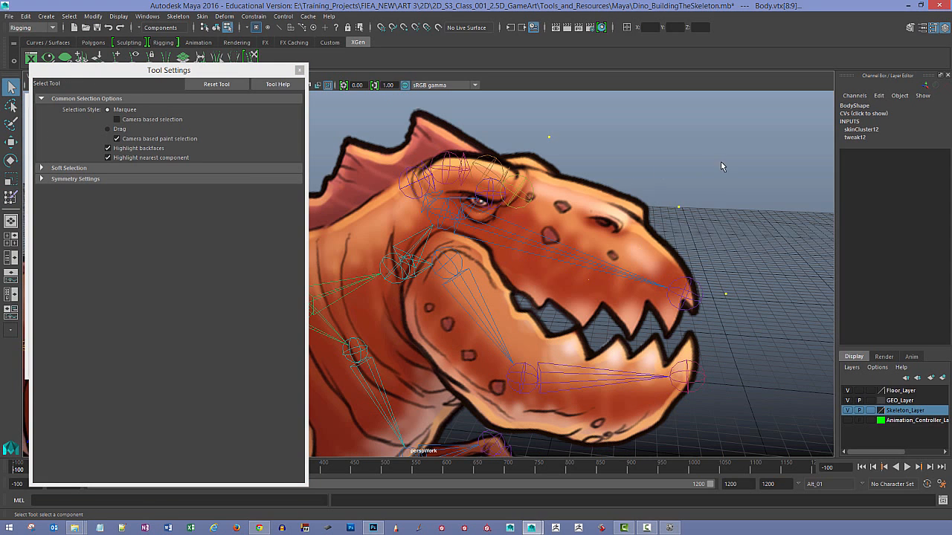
- Return to object selection, rotate the Head joint to test the upper head's deformation, and undo the rotation
{"action": "right_click_drag", "start_coordinate": [721, 161], "coordinate": [550, 154], "text": "alt"}
{"action": "middle_click_drag", "start_coordinate": [550, 154], "coordinate": [624, 152], "text": "alt"}
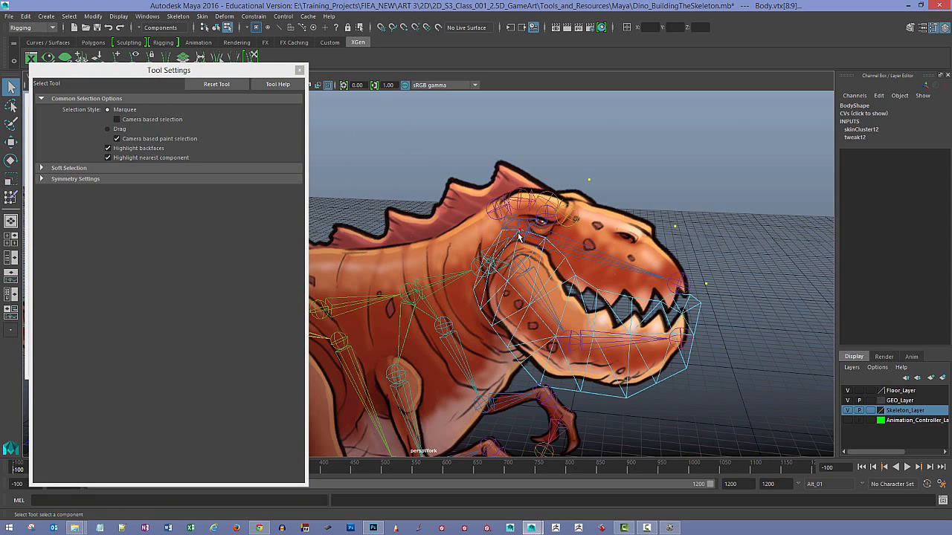
{"action": "key", "text": "F8"}
{"action": "left_click", "coordinate": [523, 235]}
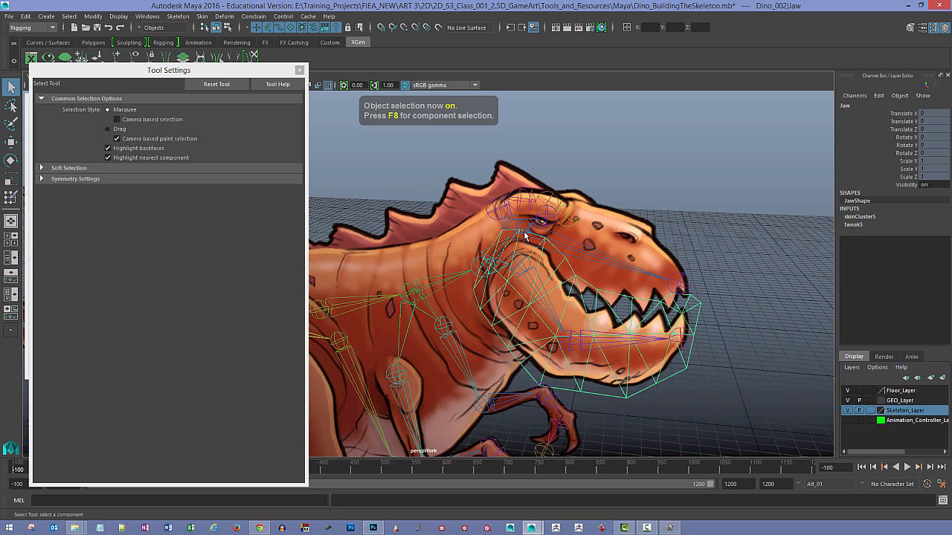
{"action": "left_click", "coordinate": [523, 235]}
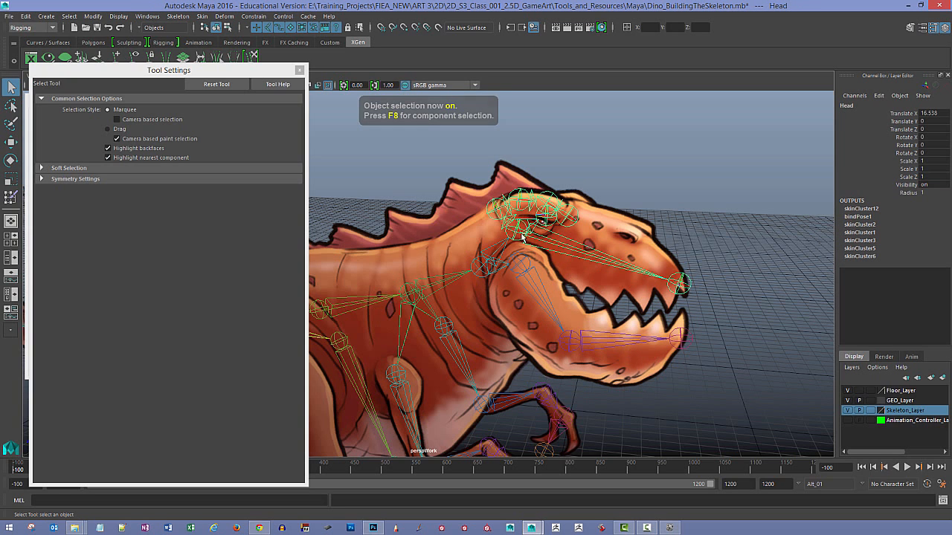
{"action": "key", "text": "e"}
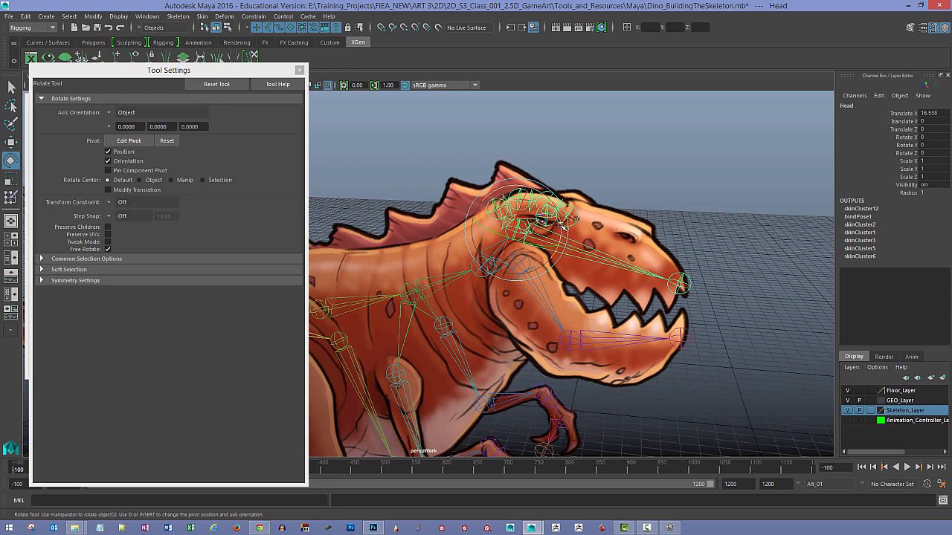
{"action": "left_click_drag", "start_coordinate": [534, 208], "coordinate": [504, 201]}
{"action": "key", "text": "ctrl+z"}
{"action": "left_click", "coordinate": [599, 218]}
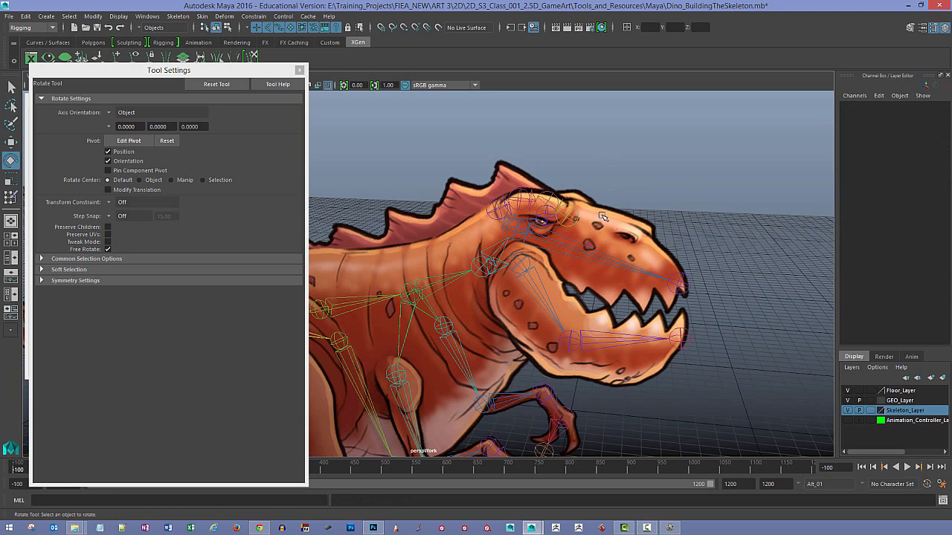
- Rotate the Jaw joint to test how the jaw opens against the flooded upper head, and undo the rotation
{"action": "middle_click_drag", "start_coordinate": [537, 270], "coordinate": [527, 221], "text": "alt"}
{"action": "left_click", "coordinate": [523, 225]}
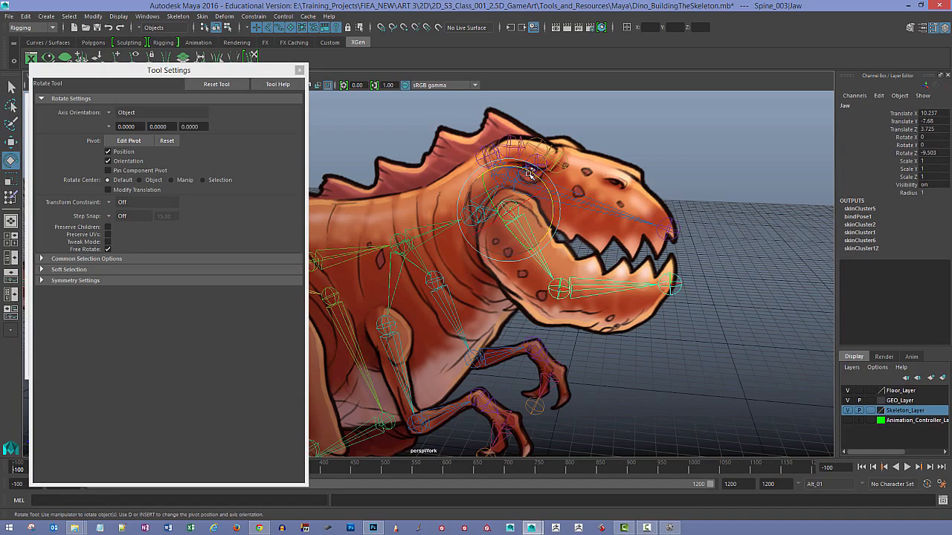
{"action": "left_click_drag", "start_coordinate": [529, 173], "coordinate": [542, 225]}
{"action": "key", "text": "ctrl+z"}
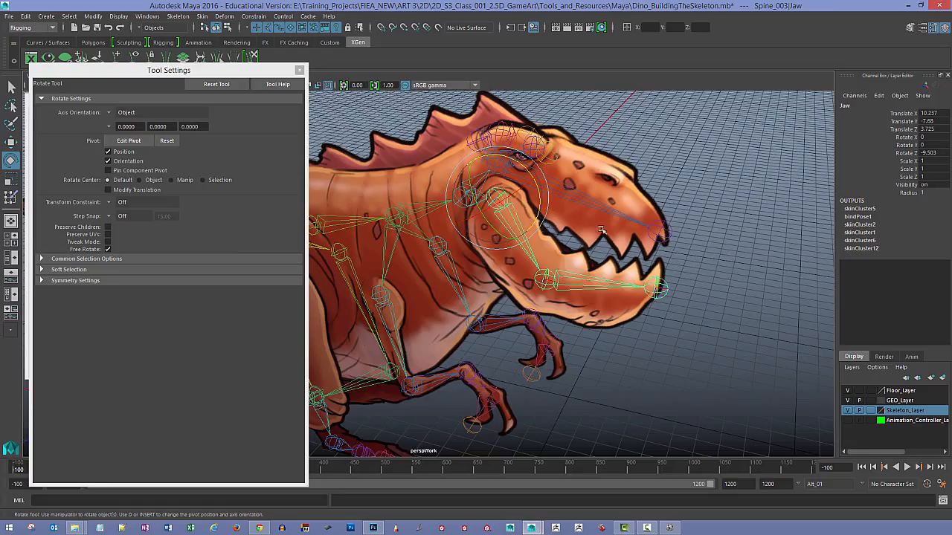
- Select the Tounge mesh, examine its joint influences in Paint Skin Weights, and leave the tool with nothing selected
{"action": "left_click_drag", "start_coordinate": [601, 230], "coordinate": [495, 241], "text": "alt"}
{"action": "mouse_move", "coordinate": [443, 273]}
{"action": "left_mouse_down", "text": "alt"}
{"action": "mouse_move", "coordinate": [422, 317]}
{"action": "mouse_move", "coordinate": [449, 262]}
{"action": "mouse_move", "coordinate": [461, 260]}
{"action": "mouse_move", "coordinate": [447, 276]}
{"action": "mouse_move", "coordinate": [600, 271]}
{"action": "left_mouse_up", "text": "alt"}
{"action": "left_click", "coordinate": [453, 252]}
{"action": "left_click", "coordinate": [11, 199]}
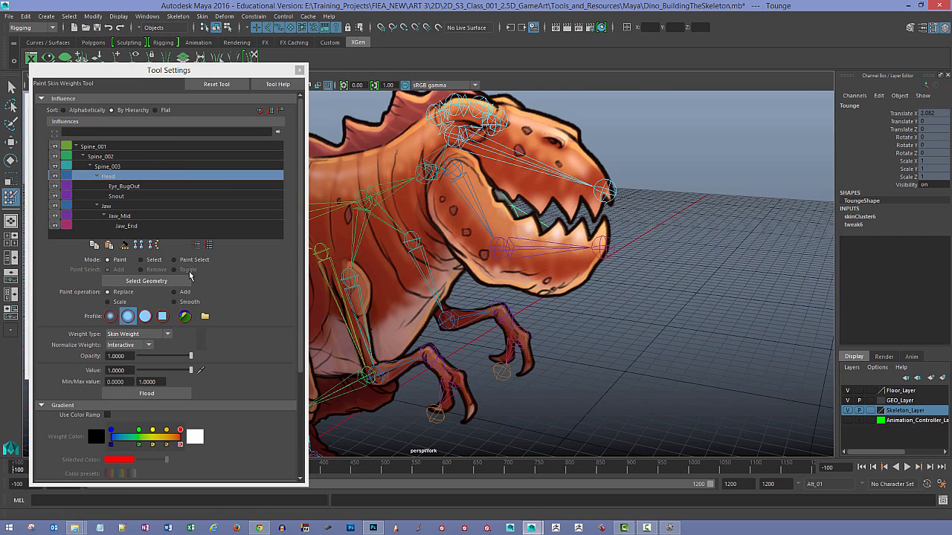
{"action": "scroll", "coordinate": [112, 158], "scroll_direction": "down", "scroll_amount": 3}
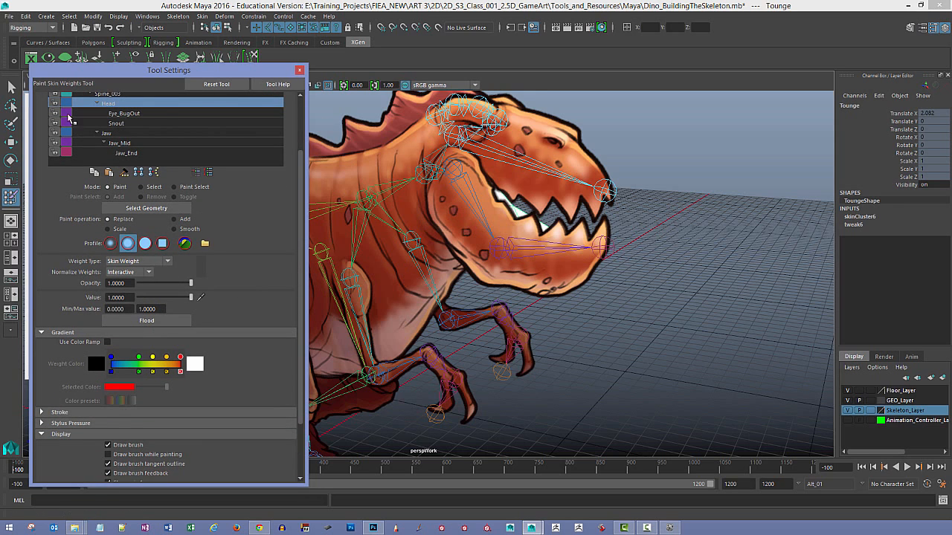
{"action": "key", "text": "q"}
{"action": "left_click", "coordinate": [649, 279]}
- Rotate the Jaw joint wide open to check how the tongue follows, undo the rotation, and deselect the joint
{"action": "left_click_drag", "start_coordinate": [650, 279], "coordinate": [491, 214], "text": "alt"}
{"action": "left_click", "coordinate": [483, 186]}
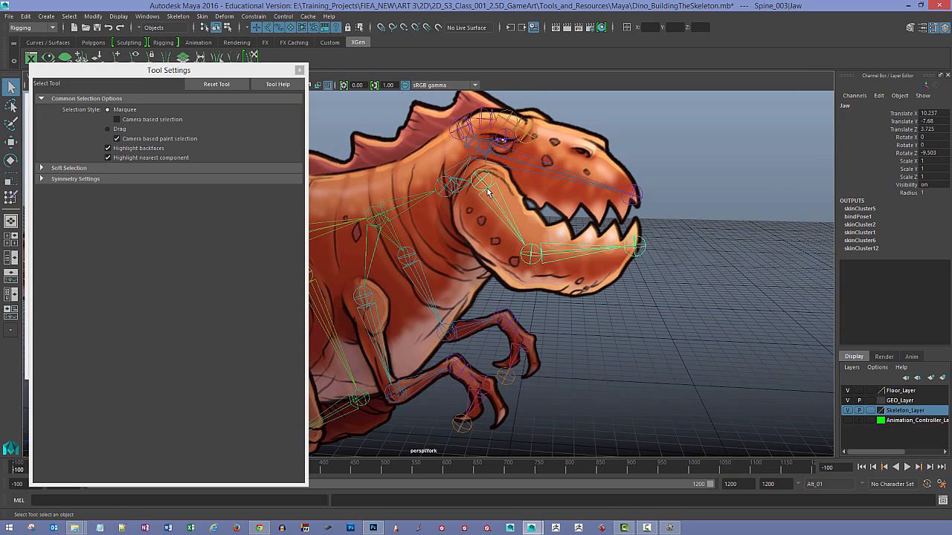
{"action": "key", "text": "e"}
{"action": "left_click_drag", "start_coordinate": [510, 150], "coordinate": [513, 167]}
{"action": "left_click_drag", "start_coordinate": [528, 265], "coordinate": [518, 242], "text": "alt"}
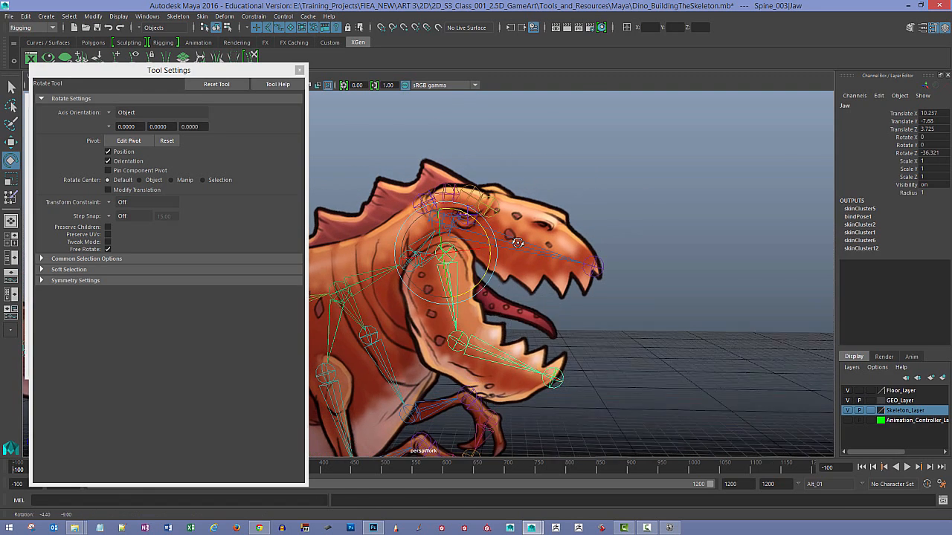
{"action": "key", "text": "ctrl+z"}
{"action": "left_click", "coordinate": [538, 165]}
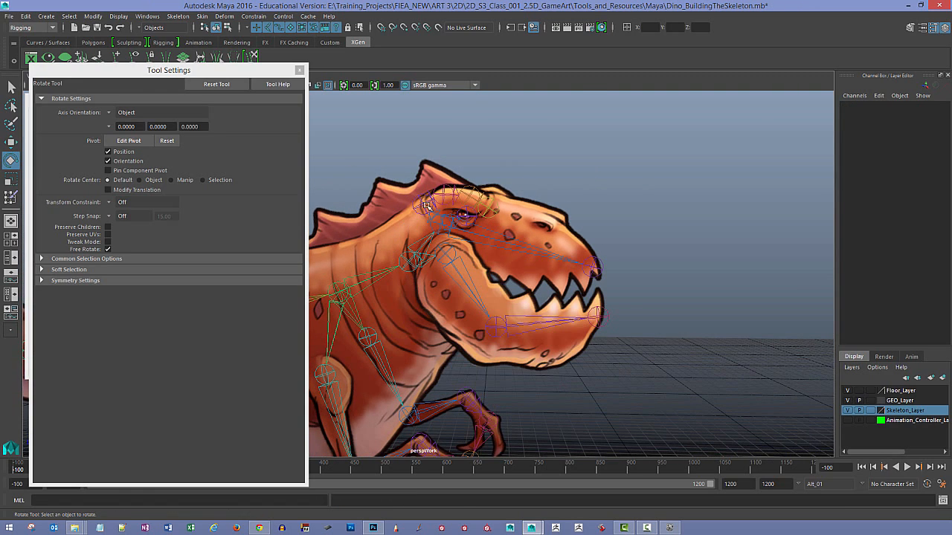
{"action": "left_click", "coordinate": [422, 202]}
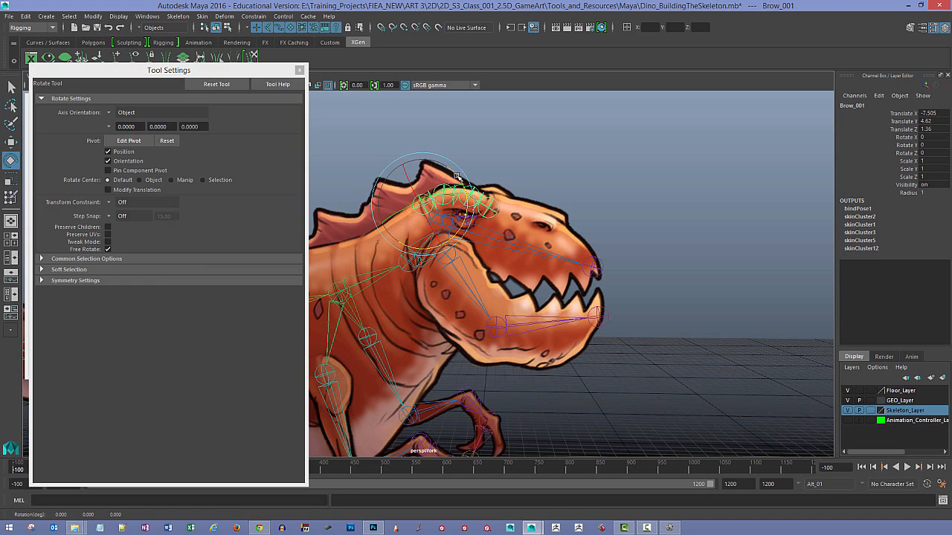
{"action": "left_click", "coordinate": [454, 233]}
{"action": "left_click", "coordinate": [440, 229]}
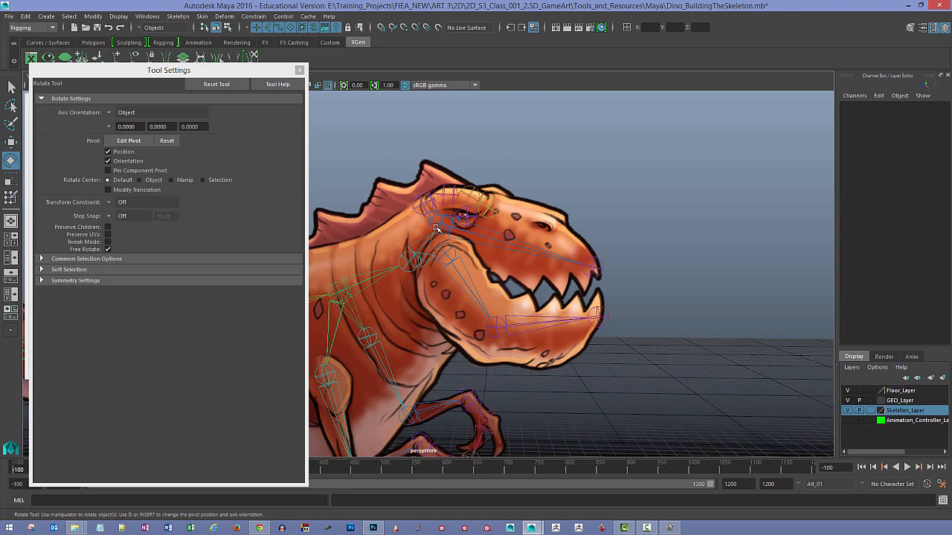
- Rotate the Head joint slightly to check the upper head's deformation, and undo the rotation
{"action": "key", "text": "ctrl+z"}
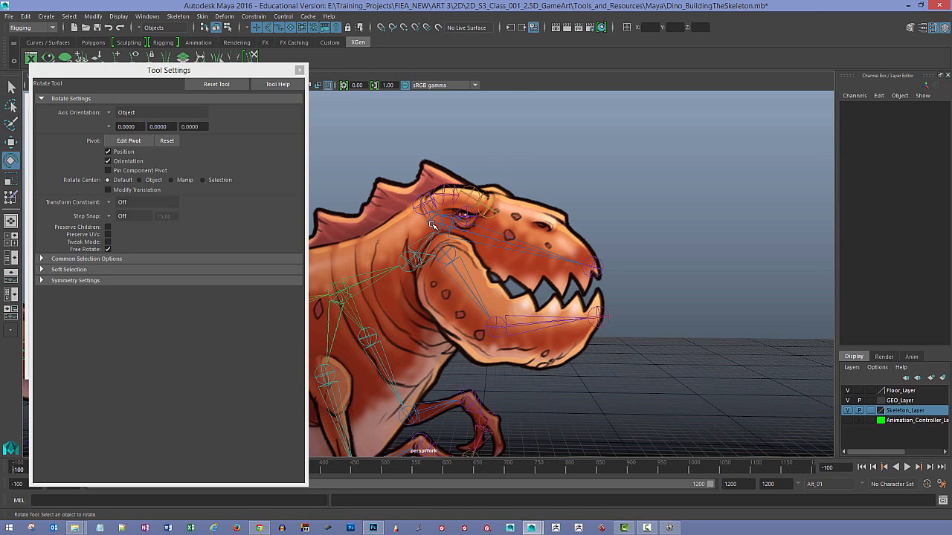
{"action": "left_click", "coordinate": [432, 225]}
{"action": "mouse_move", "coordinate": [486, 226]}
{"action": "left_mouse_down"}
{"action": "mouse_move", "coordinate": [480, 208]}
{"action": "mouse_move", "coordinate": [484, 241]}
{"action": "mouse_move", "coordinate": [492, 232]}
{"action": "left_mouse_up"}
{"action": "key", "text": "ctrl+z"}
- Select the FrontArm mesh, activate Paint Skin Weights, and choose F_Arm_Shoulder as the influence to paint
{"action": "middle_click_drag", "start_coordinate": [562, 215], "coordinate": [603, 179], "text": "alt"}
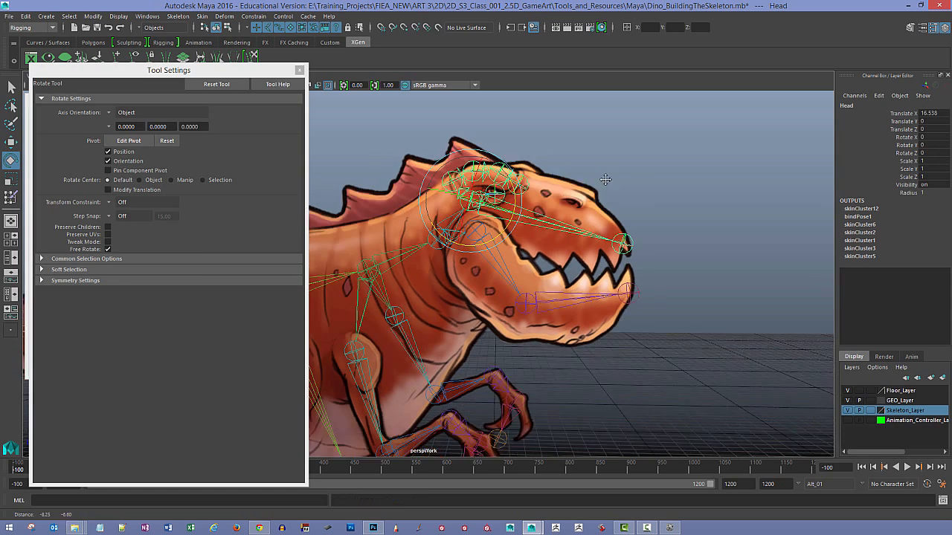
{"action": "right_click_drag", "start_coordinate": [603, 179], "coordinate": [416, 280], "text": "alt"}
{"action": "middle_click_drag", "start_coordinate": [416, 280], "coordinate": [494, 253], "text": "alt"}
{"action": "right_click_drag", "start_coordinate": [494, 254], "coordinate": [557, 264], "text": "alt"}
{"action": "middle_click_drag", "start_coordinate": [558, 264], "coordinate": [516, 183], "text": "alt"}
{"action": "middle_click_drag", "start_coordinate": [513, 286], "coordinate": [533, 307], "text": "alt"}
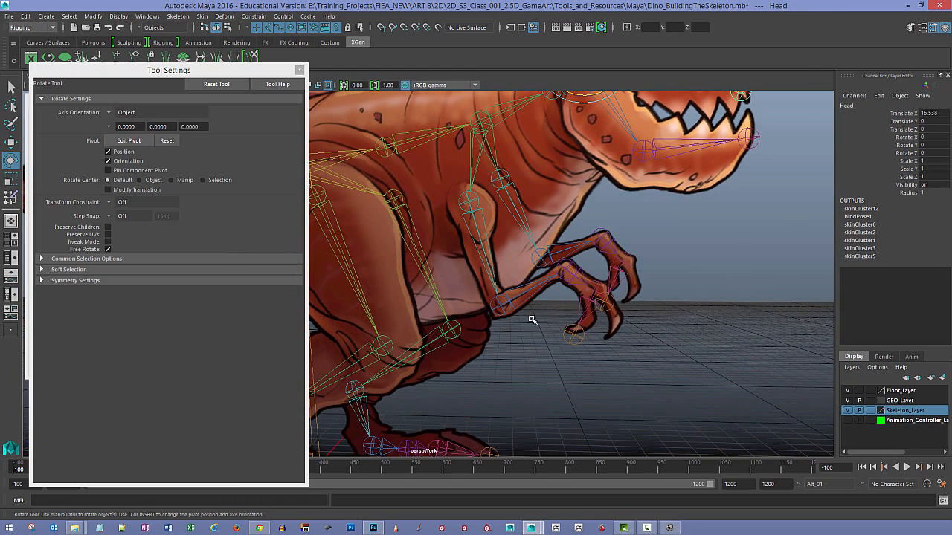
{"action": "left_click", "coordinate": [467, 264]}
{"action": "left_click_drag", "start_coordinate": [502, 253], "coordinate": [449, 256], "text": "alt"}
{"action": "left_click", "coordinate": [12, 198]}
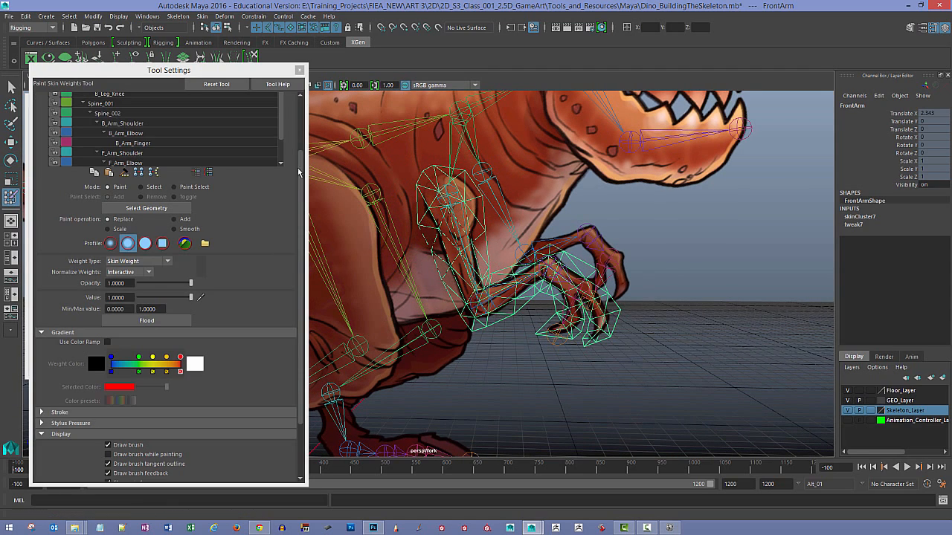
{"action": "right_click", "coordinate": [447, 194]}
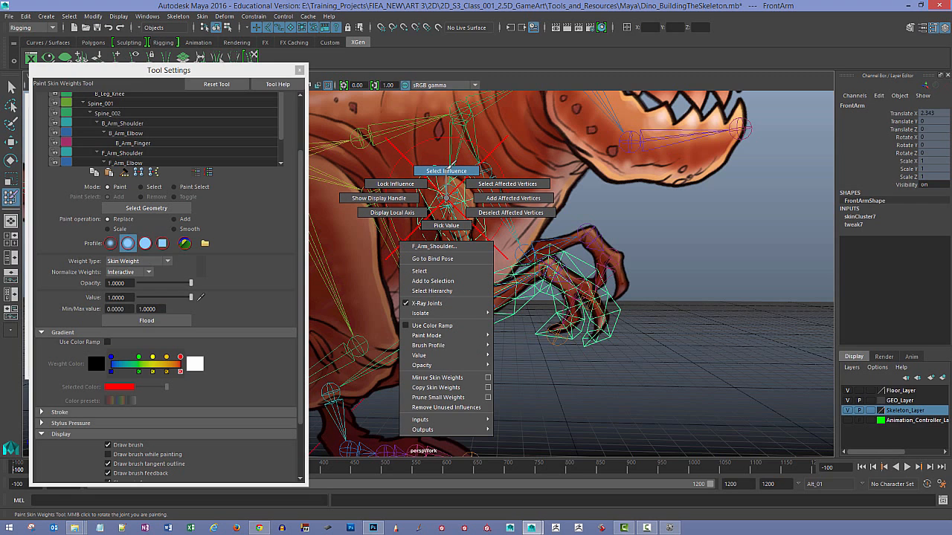
{"action": "left_click", "coordinate": [447, 171]}
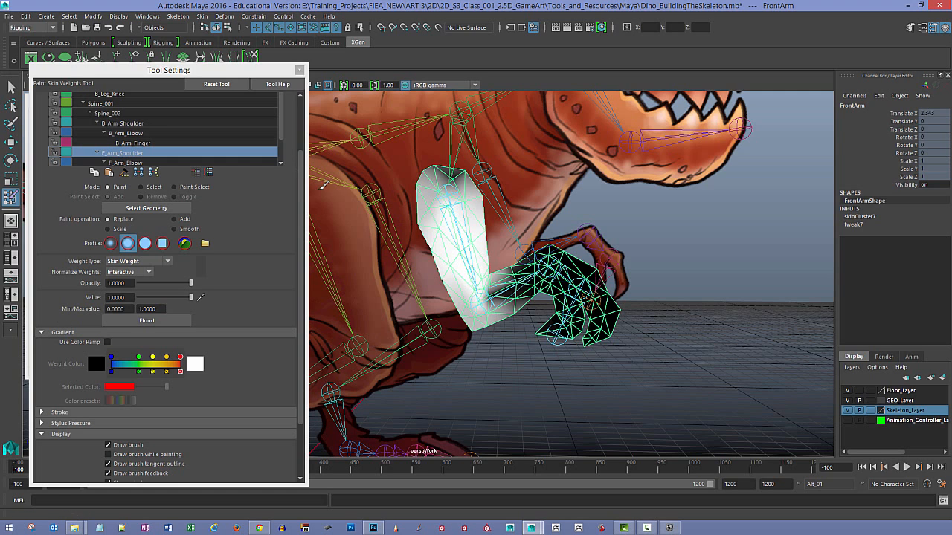
- Paint full F_Arm_Shoulder weight, Replace at value 1.0, over the front upper arm down to the elbow
{"action": "mouse_move", "coordinate": [450, 178]}
{"action": "left_mouse_down"}
{"action": "mouse_move", "coordinate": [437, 182]}
{"action": "mouse_move", "coordinate": [462, 294]}
{"action": "mouse_move", "coordinate": [448, 285]}
{"action": "left_mouse_up"}
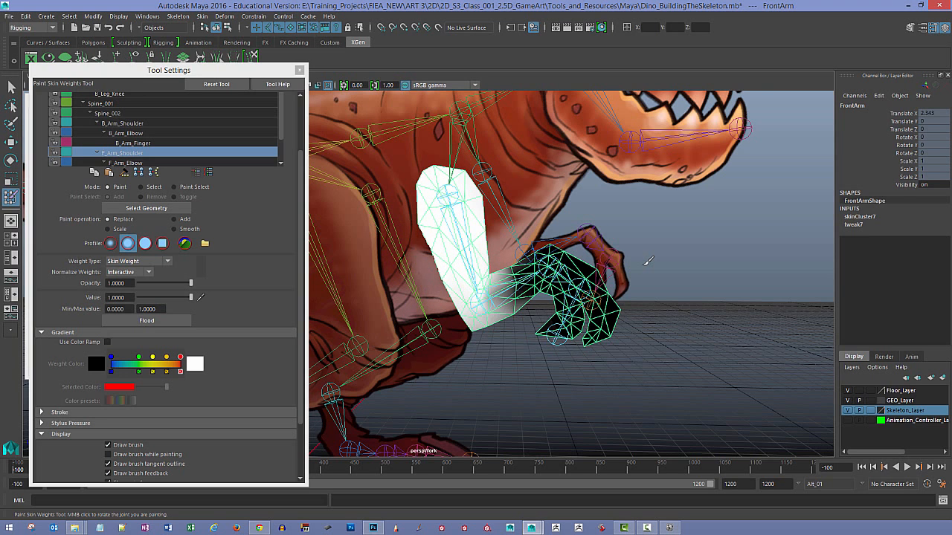
{"action": "middle_click_drag", "start_coordinate": [587, 318], "coordinate": [597, 303], "text": "alt"}
{"action": "right_click_drag", "start_coordinate": [597, 304], "coordinate": [619, 334], "text": "alt"}
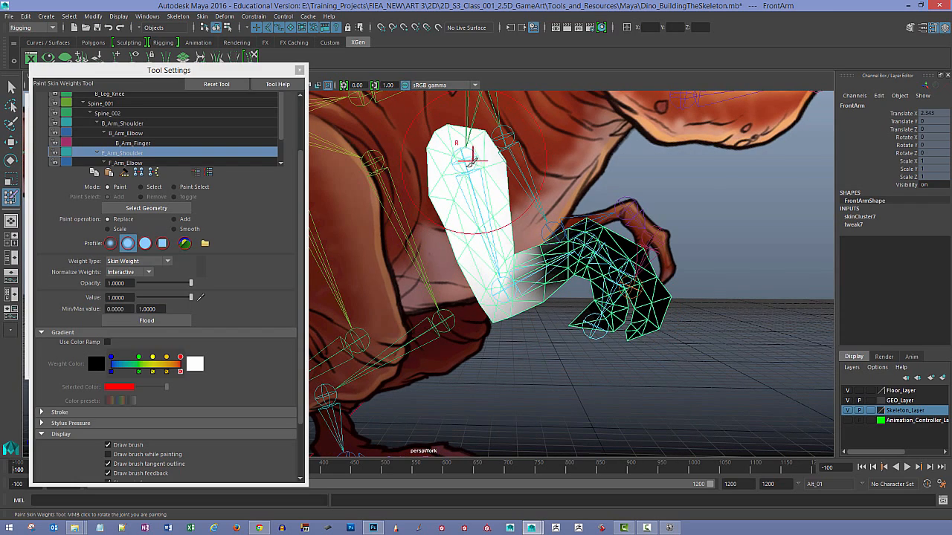
{"action": "mouse_move", "coordinate": [488, 293]}
{"action": "left_mouse_down"}
{"action": "mouse_move", "coordinate": [497, 273]}
{"action": "mouse_move", "coordinate": [492, 287]}
{"action": "left_mouse_up"}
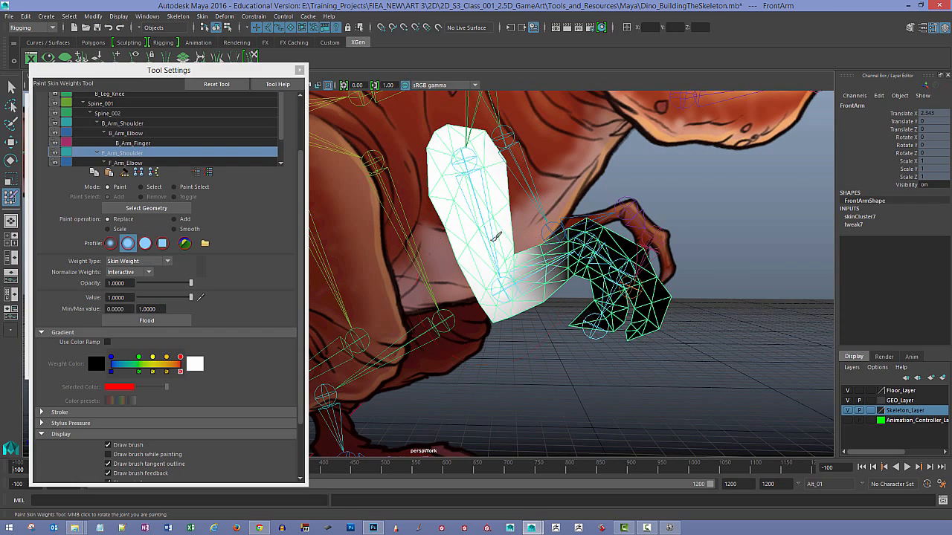
{"action": "mouse_move", "coordinate": [551, 266]}
{"action": "middle_mouse_down", "text": "alt"}
{"action": "mouse_move", "coordinate": [539, 261]}
{"action": "mouse_move", "coordinate": [581, 258]}
{"action": "middle_mouse_up", "text": "alt"}
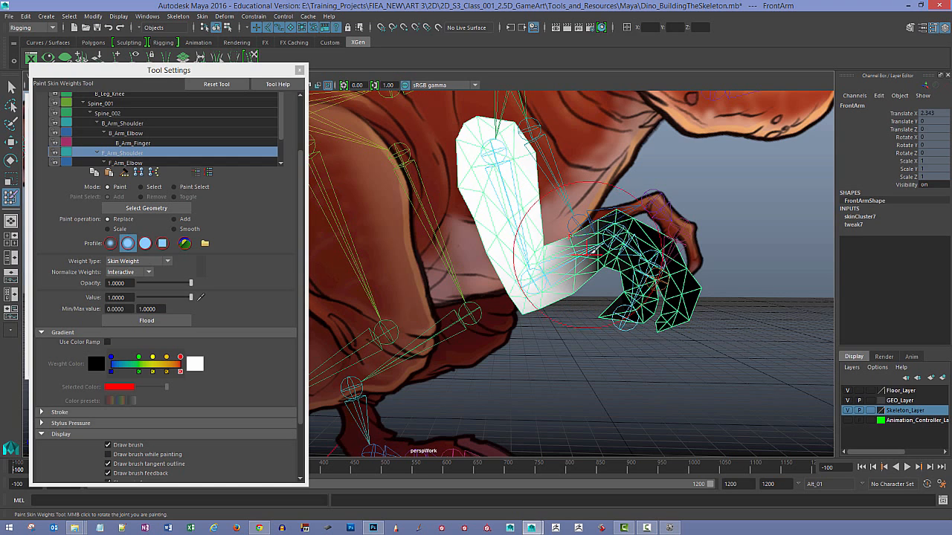
{"action": "left_click_drag", "start_coordinate": [599, 255], "coordinate": [580, 261]}
{"action": "middle_click_drag", "start_coordinate": [504, 155], "coordinate": [500, 192], "text": "alt"}
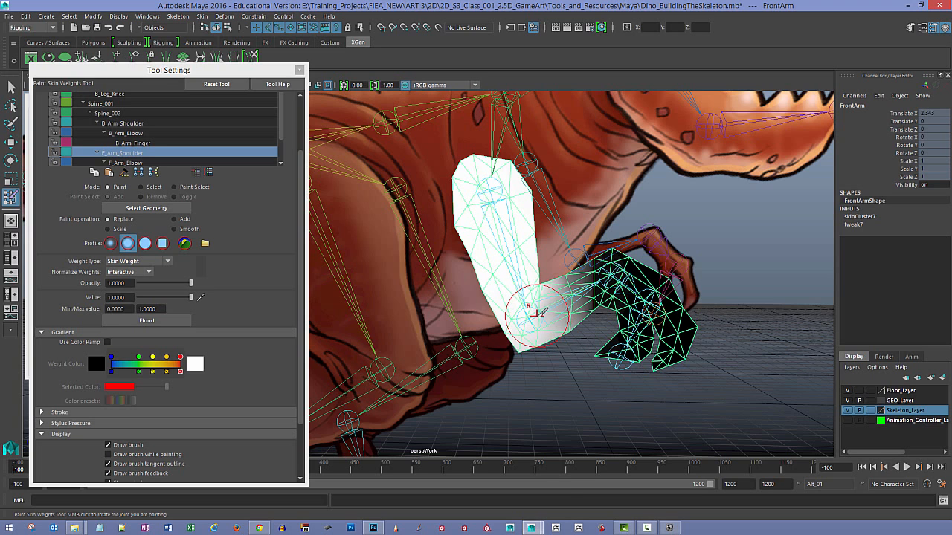
- Choose the F_Arm_Elbow influence, paint its weight along the forearm, and blend it into the upper arm around the elbow
{"action": "right_click_drag", "start_coordinate": [537, 314], "coordinate": [556, 264]}
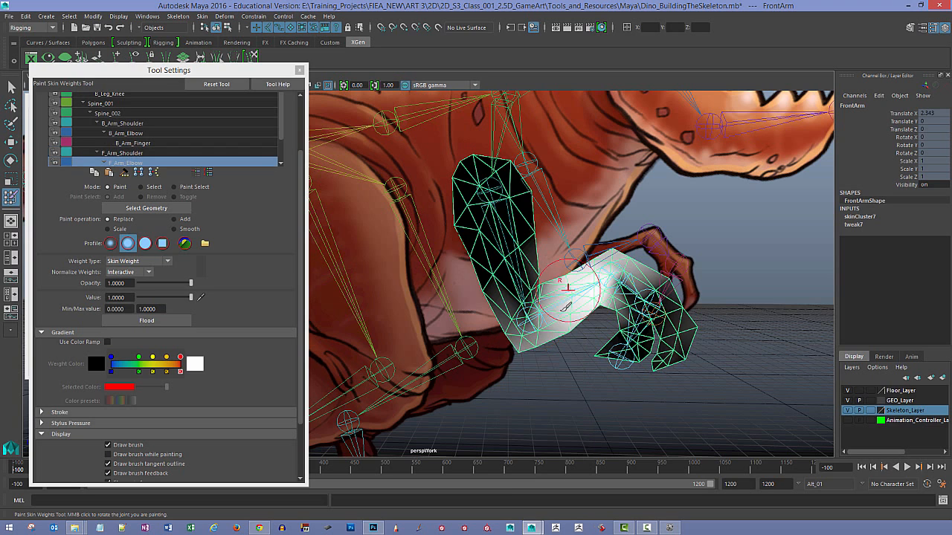
{"action": "left_click_drag", "start_coordinate": [543, 346], "coordinate": [550, 340]}
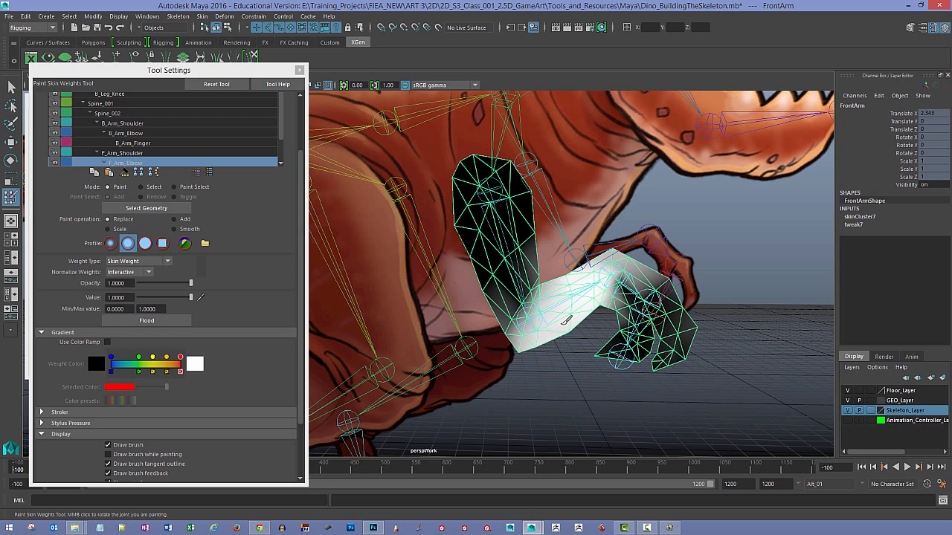
{"action": "left_click_drag", "start_coordinate": [583, 299], "coordinate": [614, 269]}
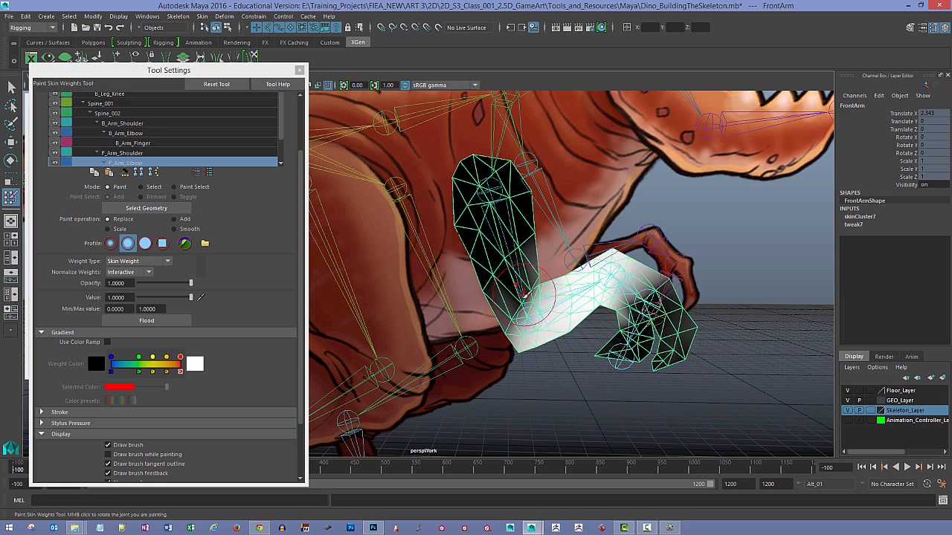
{"action": "left_click_drag", "start_coordinate": [508, 294], "coordinate": [511, 305]}
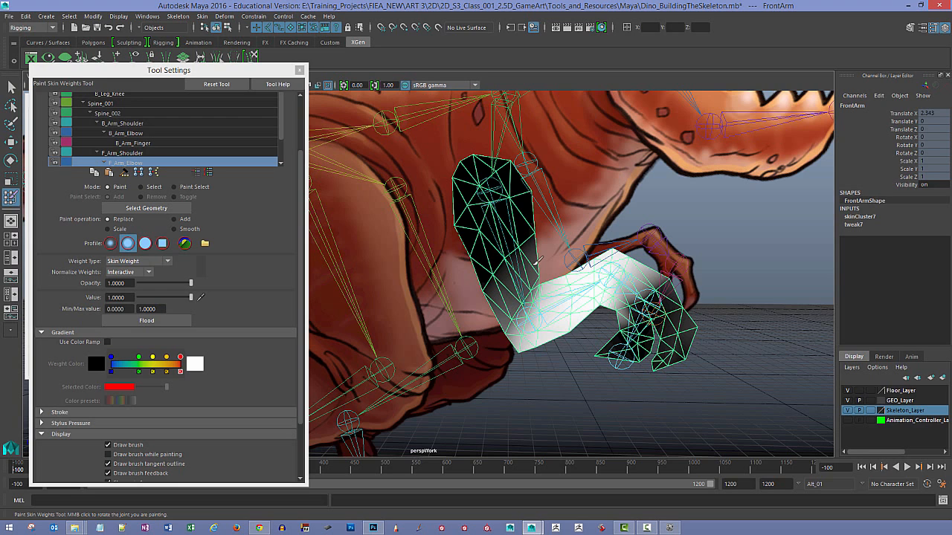
{"action": "left_click_drag", "start_coordinate": [537, 261], "coordinate": [525, 285]}
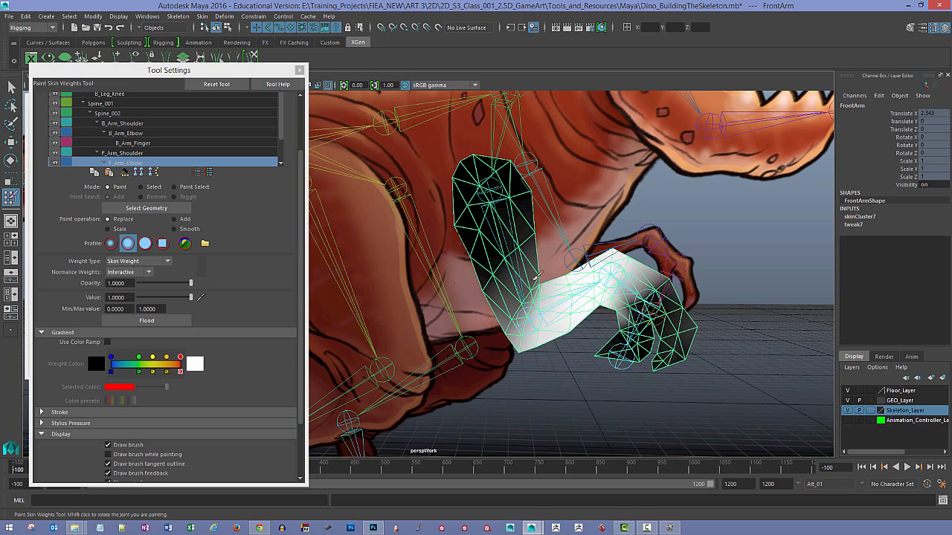
{"action": "left_click_drag", "start_coordinate": [520, 273], "coordinate": [519, 305]}
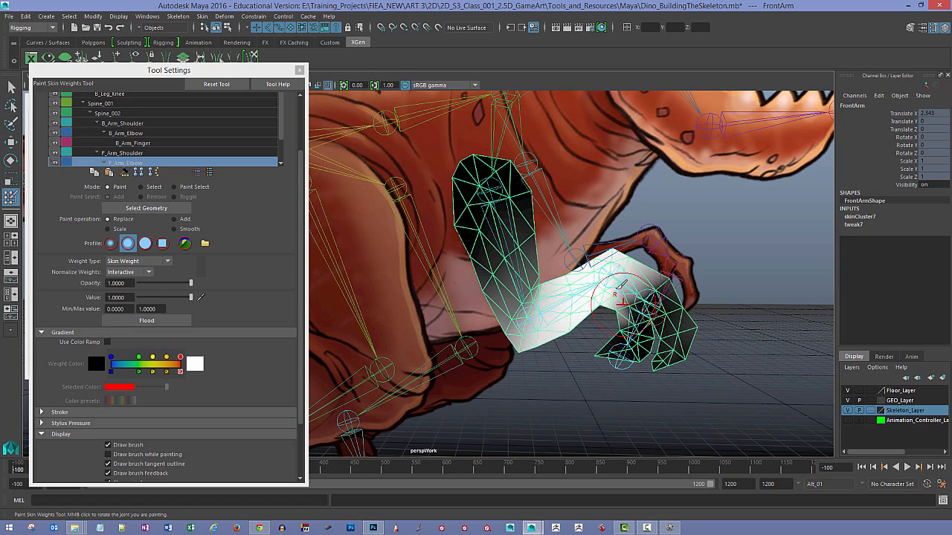
- Choose the F_Arm_Wrist influence, paint its weight over the front hand, and smooth the transition towards the fingers
{"action": "right_click_drag", "start_coordinate": [617, 278], "coordinate": [623, 252]}
{"action": "left_click_drag", "start_coordinate": [729, 270], "coordinate": [702, 282], "text": "alt"}
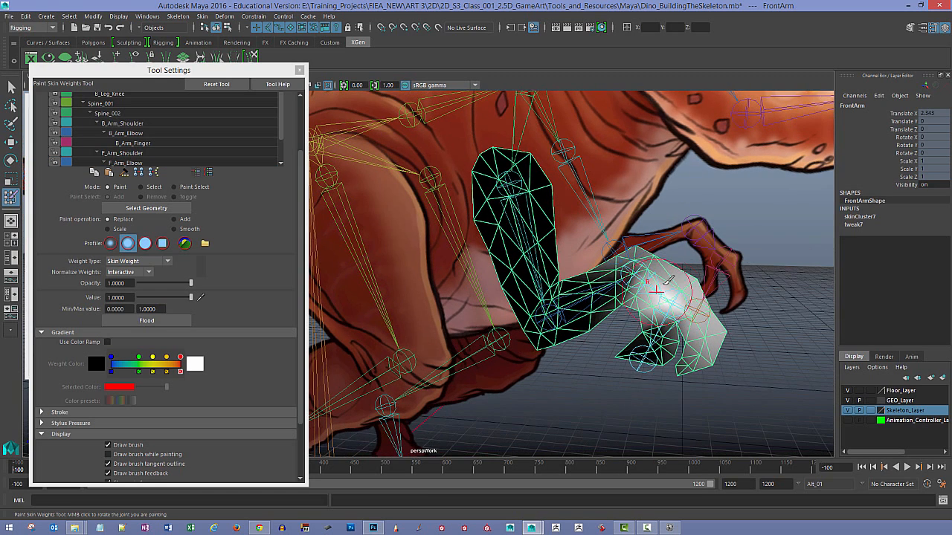
{"action": "mouse_move", "coordinate": [645, 281]}
{"action": "left_mouse_down"}
{"action": "mouse_move", "coordinate": [667, 293]}
{"action": "mouse_move", "coordinate": [658, 281]}
{"action": "mouse_move", "coordinate": [622, 291]}
{"action": "mouse_move", "coordinate": [594, 250]}
{"action": "left_mouse_up"}
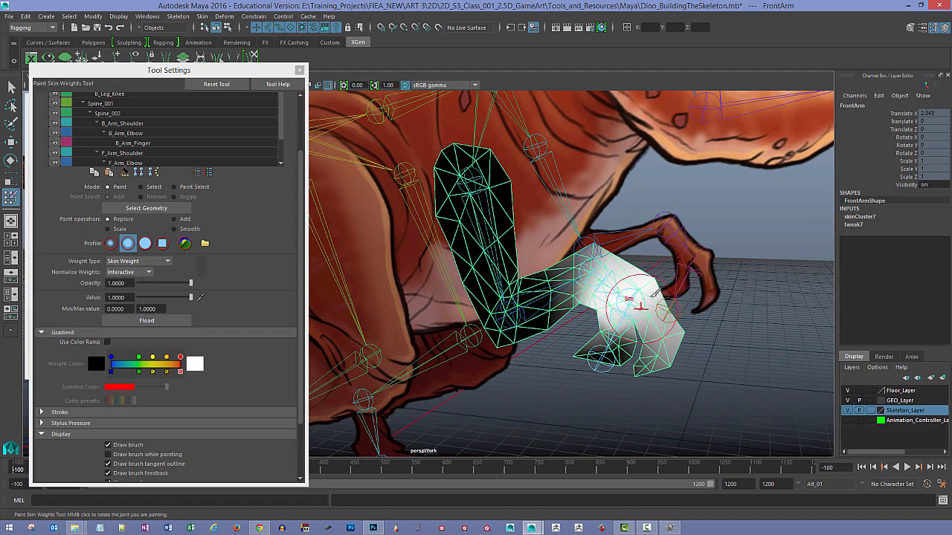
{"action": "left_click_drag", "start_coordinate": [651, 297], "coordinate": [677, 316], "text": "shift"}
- Choose the F_Arm_Finger influence, paint full weight over the front claws, and leave the paint tool with nothing selected
{"action": "right_click", "coordinate": [634, 306]}
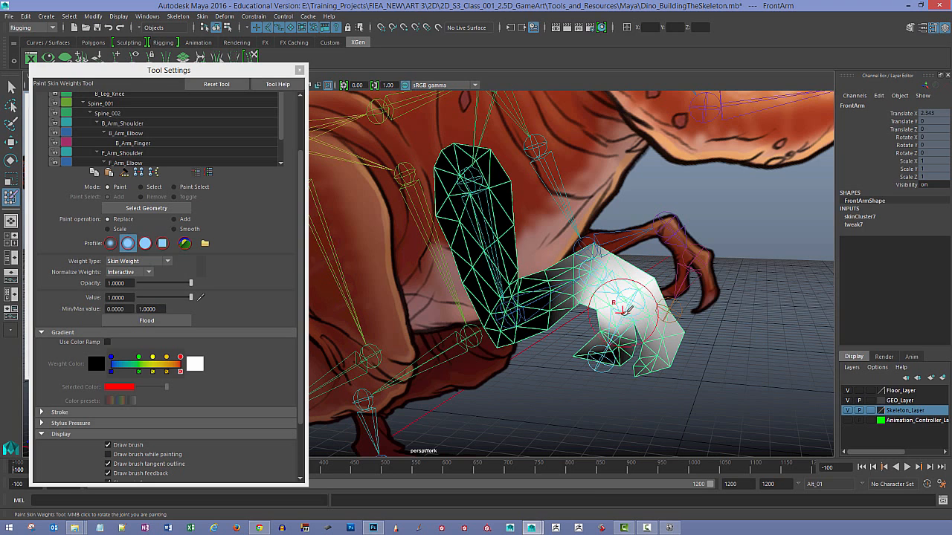
{"action": "right_click", "coordinate": [626, 297]}
{"action": "right_click_drag", "start_coordinate": [626, 294], "coordinate": [630, 266]}
{"action": "mouse_move", "coordinate": [630, 290]}
{"action": "left_mouse_down", "text": "alt"}
{"action": "mouse_move", "coordinate": [637, 309]}
{"action": "mouse_move", "coordinate": [605, 304]}
{"action": "left_mouse_up", "text": "alt"}
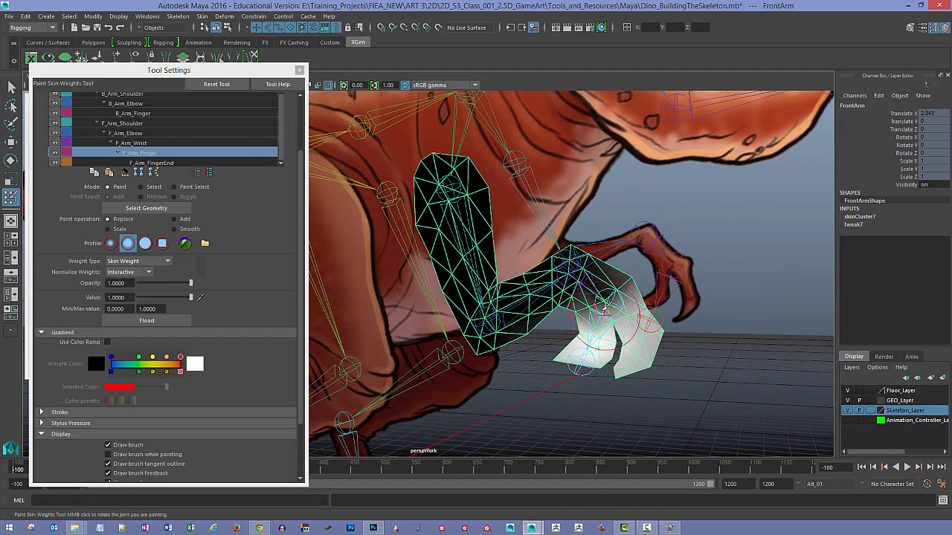
{"action": "right_click", "coordinate": [604, 297]}
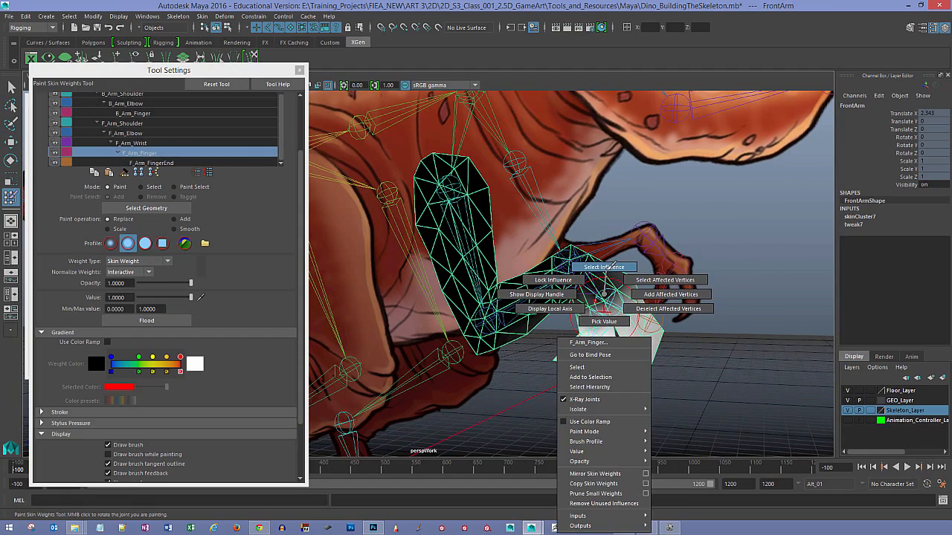
{"action": "left_click", "coordinate": [606, 267]}
{"action": "left_click_drag", "start_coordinate": [628, 315], "coordinate": [602, 312], "text": "alt"}
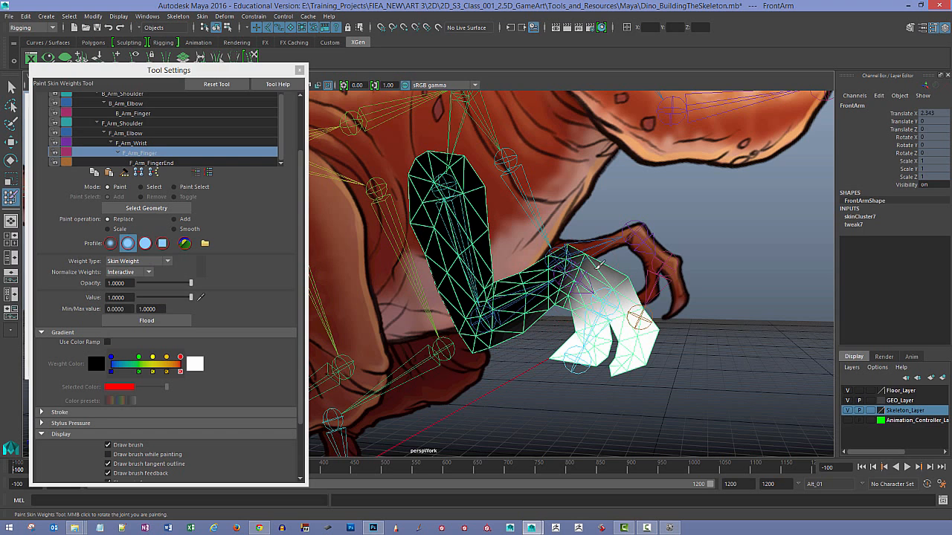
{"action": "right_click_drag", "start_coordinate": [682, 312], "coordinate": [342, 188], "text": "alt"}
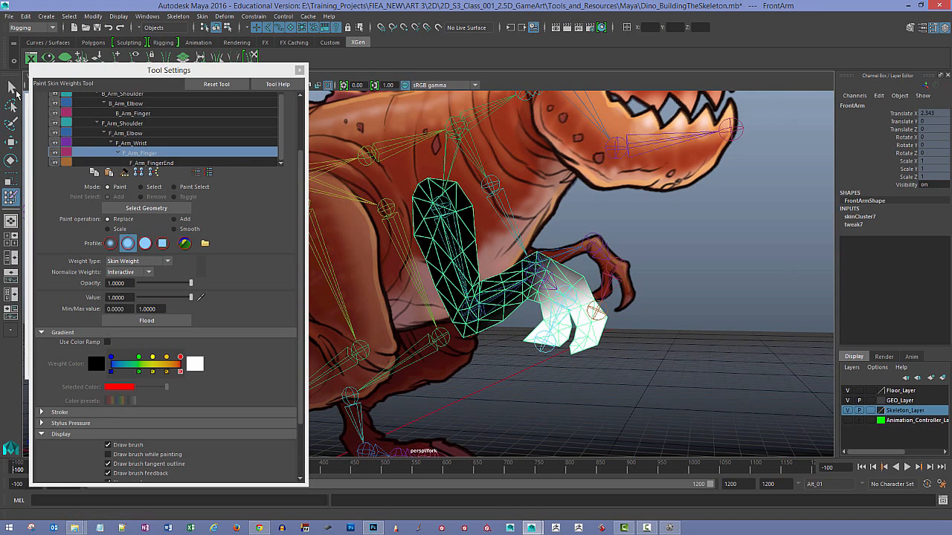
{"action": "key", "text": "q"}
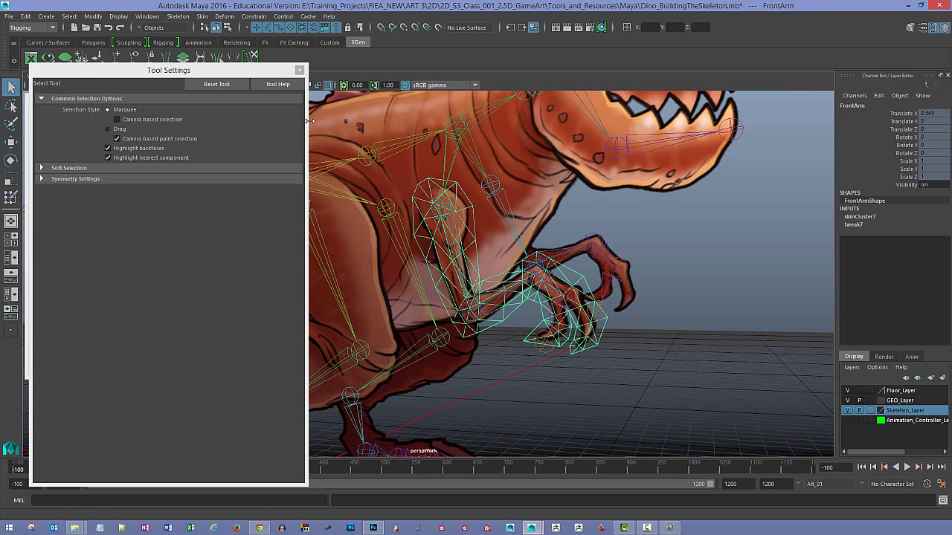
{"action": "left_click", "coordinate": [677, 234]}
- Select the front arm's shoulder, elbow, wrist and finger joints, rotate them together to test the deformation, and undo the rotation
{"action": "right_click_drag", "start_coordinate": [606, 221], "coordinate": [588, 240], "text": "alt"}
{"action": "left_click_drag", "start_coordinate": [588, 240], "coordinate": [437, 190], "text": "alt"}
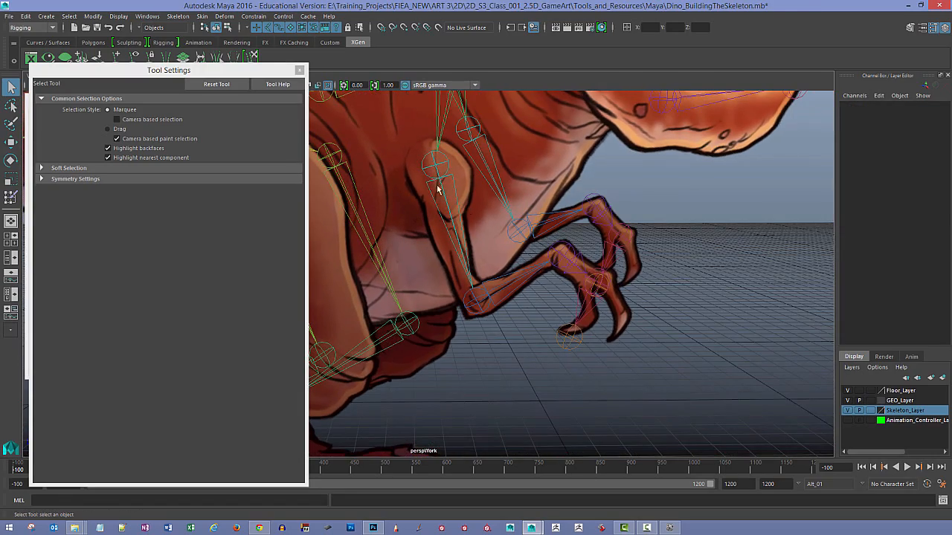
{"action": "left_click", "coordinate": [441, 176]}
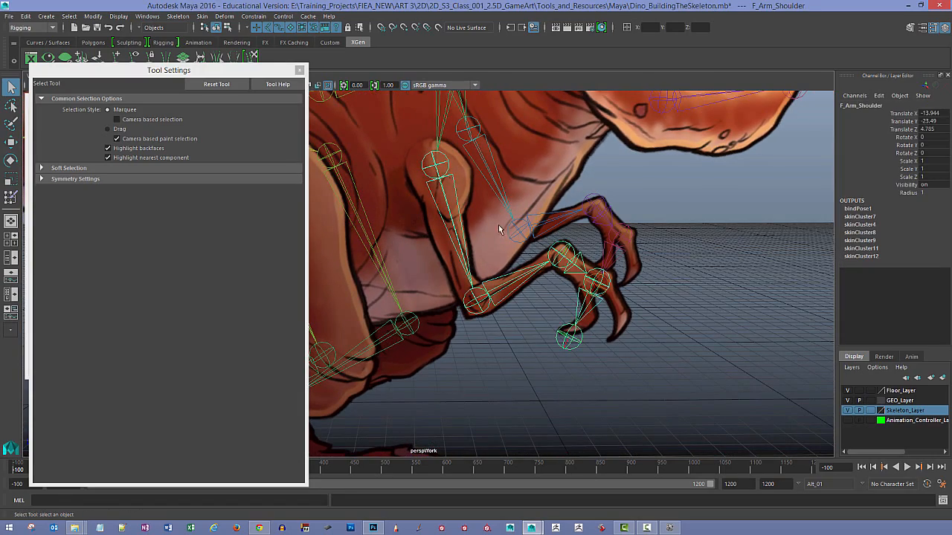
{"action": "left_click", "coordinate": [482, 308]}
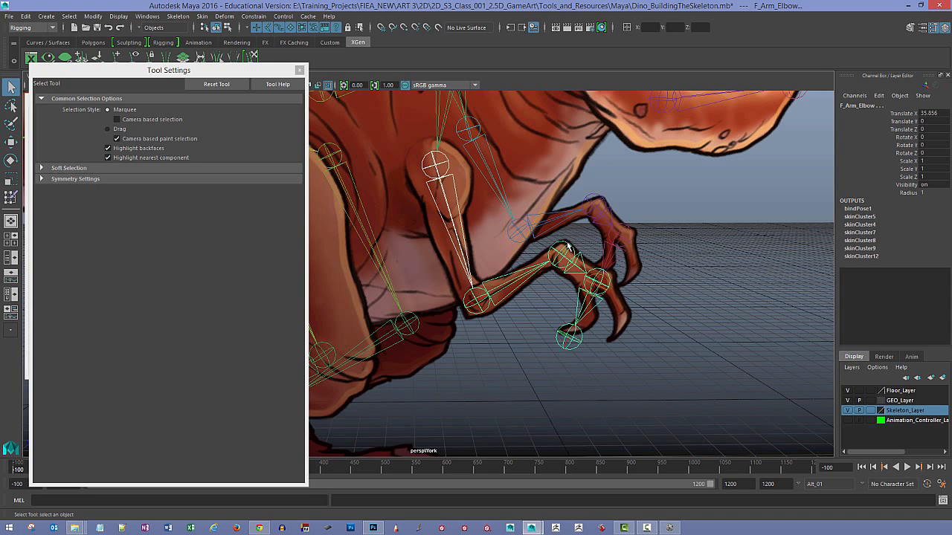
{"action": "left_click", "coordinate": [567, 246]}
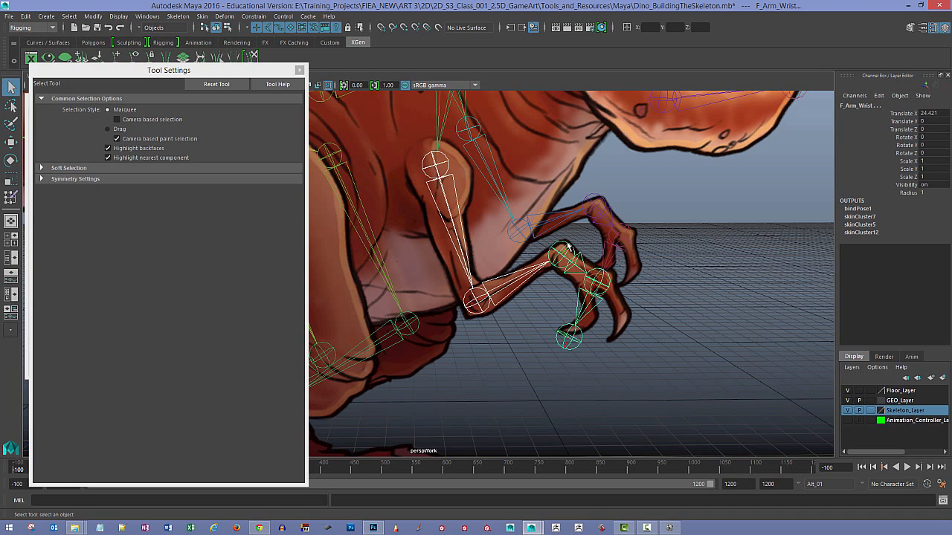
{"action": "left_click", "coordinate": [599, 281]}
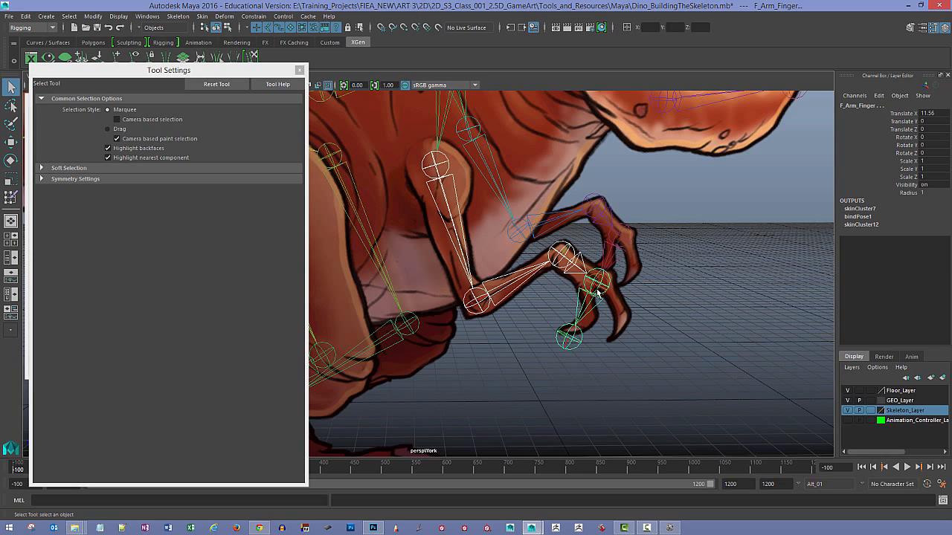
{"action": "key", "text": "e"}
{"action": "mouse_move", "coordinate": [603, 242]}
{"action": "left_mouse_down"}
{"action": "mouse_move", "coordinate": [549, 233]}
{"action": "mouse_move", "coordinate": [606, 235]}
{"action": "mouse_move", "coordinate": [595, 237]}
{"action": "mouse_move", "coordinate": [607, 251]}
{"action": "left_mouse_up"}
{"action": "key", "text": "ctrl+z"}
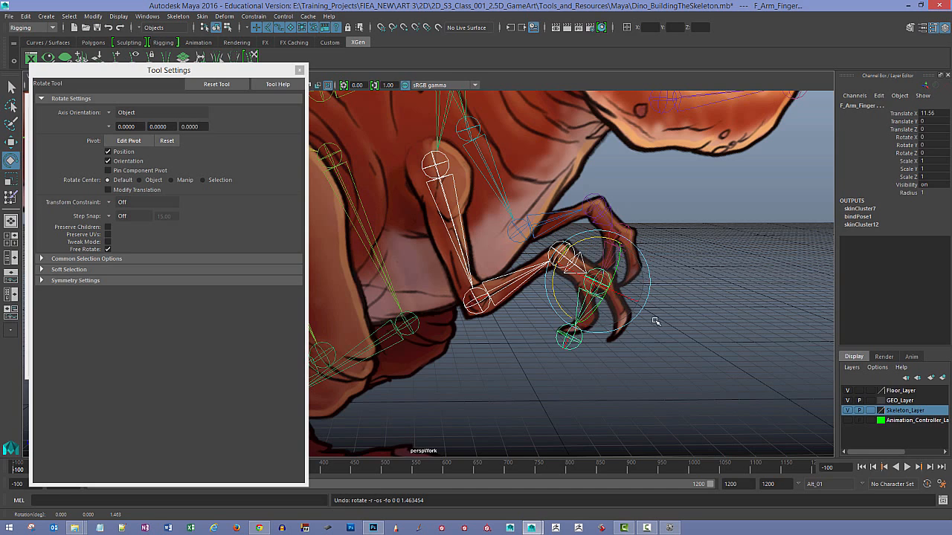
- Move the Tool Settings window slightly and bring the whole dinosaur with its skeleton into view
{"action": "scroll", "coordinate": [655, 321], "scroll_direction": "down", "scroll_amount": 3}
{"action": "left_click_drag", "start_coordinate": [228, 70], "coordinate": [219, 91]}
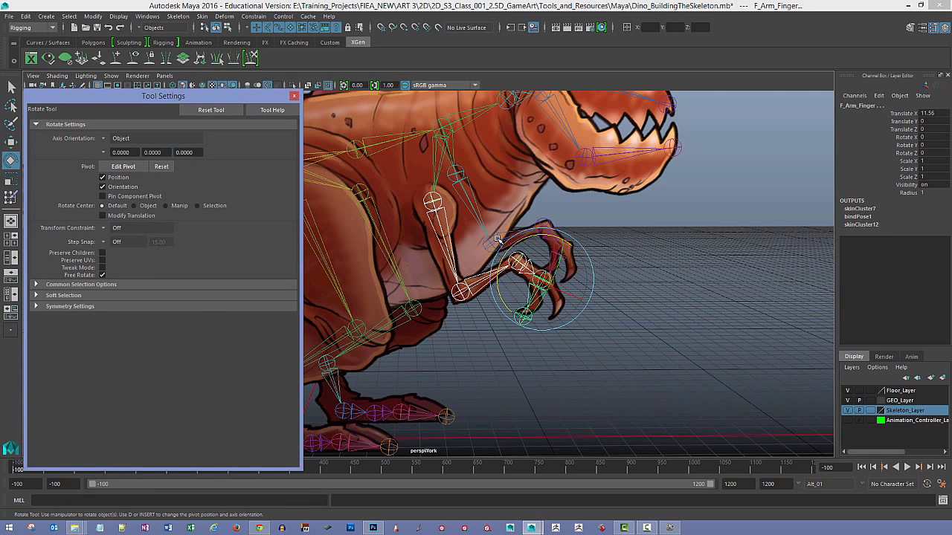
{"action": "scroll", "coordinate": [580, 227], "scroll_direction": "down", "scroll_amount": 1}
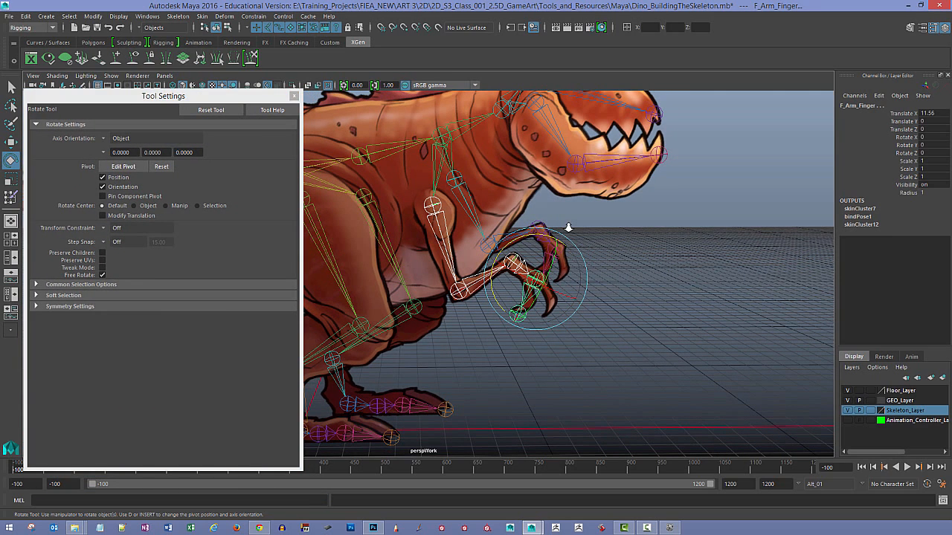
{"action": "left_click_drag", "start_coordinate": [0, 0], "coordinate": [0, 0]}
{"action": "middle_click_drag", "start_coordinate": [608, 256], "coordinate": [713, 238], "text": "alt"}
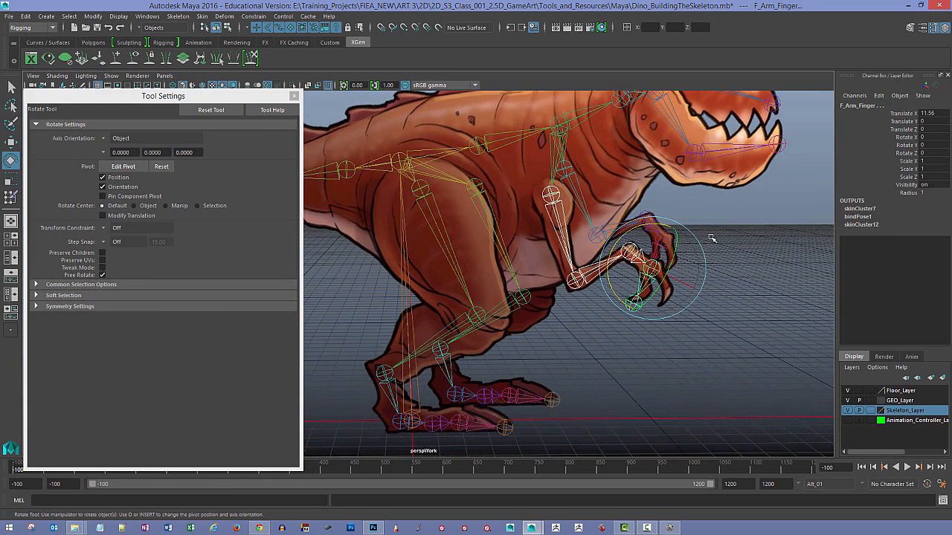
{"action": "scroll", "coordinate": [714, 238], "scroll_direction": "down", "scroll_amount": 3}
{"action": "middle_click_drag", "start_coordinate": [550, 241], "coordinate": [637, 252], "text": "alt"}
{"action": "scroll", "coordinate": [650, 261], "scroll_direction": "down", "scroll_amount": 1}
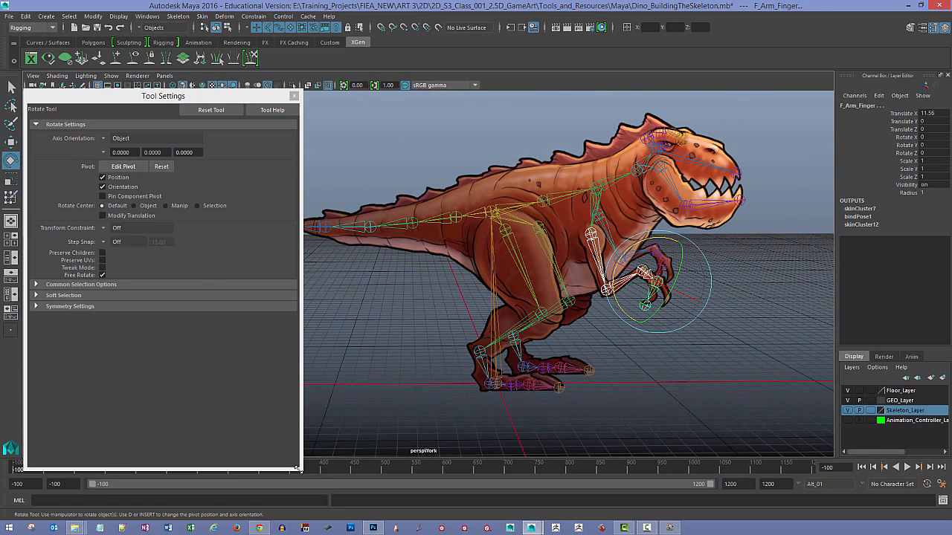
- Rearrange the Tool Settings window to expose the Outliner and select the entire joint hierarchy under WS_ROOT
{"action": "left_click_drag", "start_coordinate": [295, 467], "coordinate": [295, 453]}
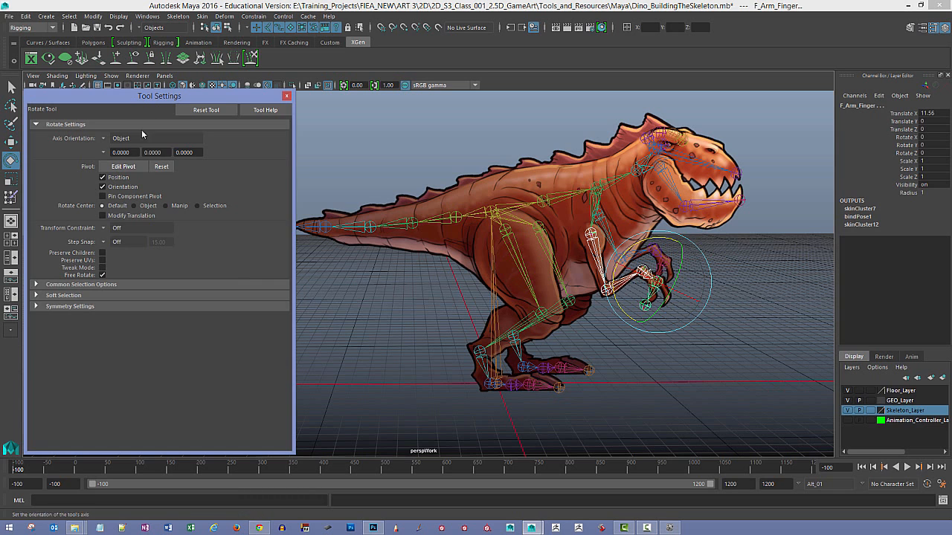
{"action": "left_click_drag", "start_coordinate": [130, 97], "coordinate": [224, 96]}
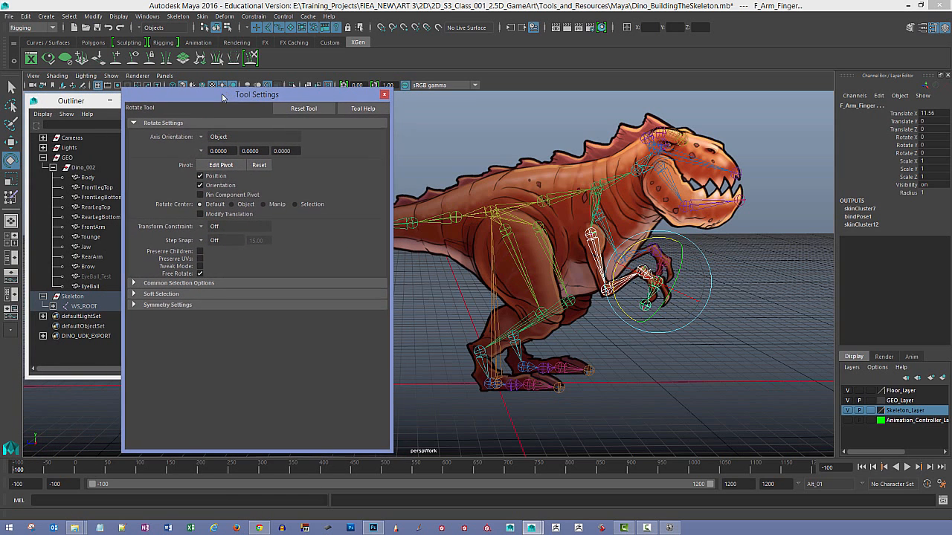
{"action": "left_click", "coordinate": [79, 308]}
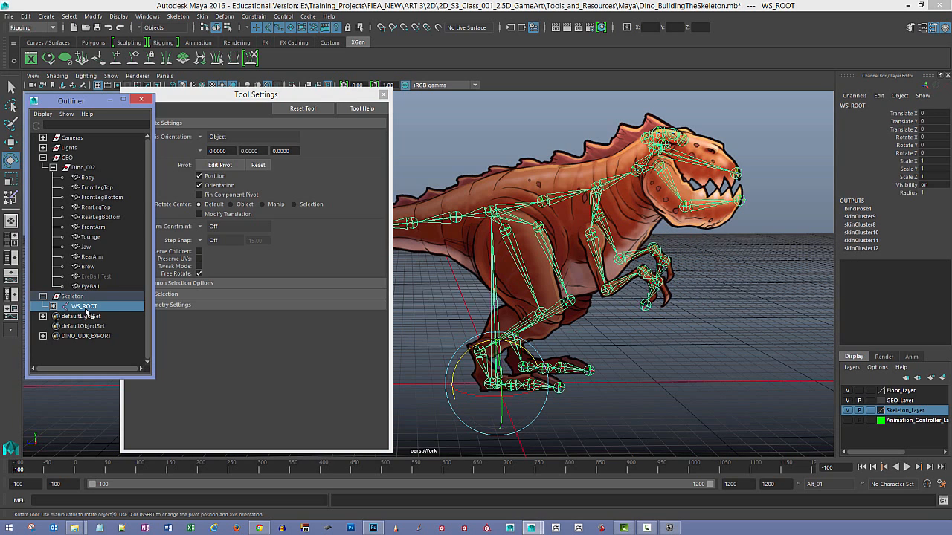
{"action": "left_click", "coordinate": [69, 16]}
{"action": "left_click", "coordinate": [87, 64]}
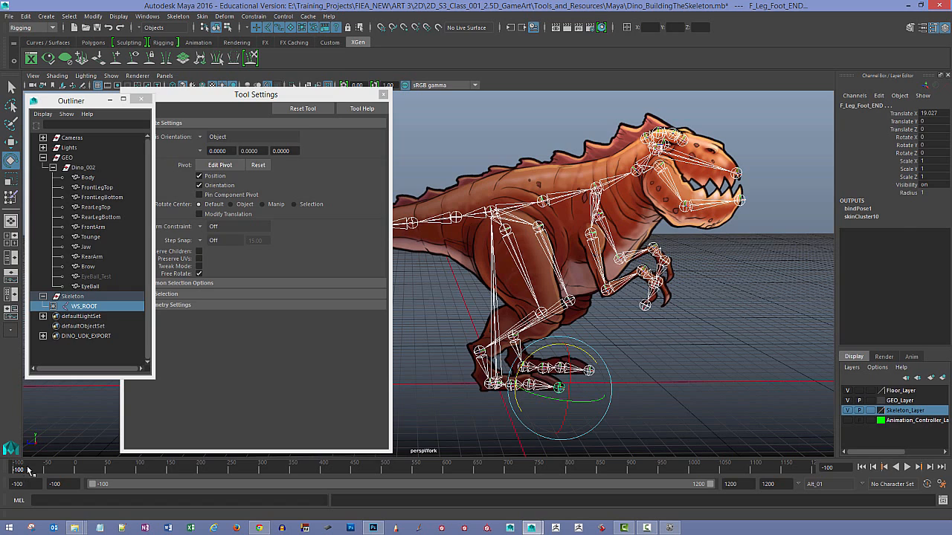
- Key the Translate and Rotate channels of all selected joints at frame -100
{"action": "left_click", "coordinate": [904, 114]}
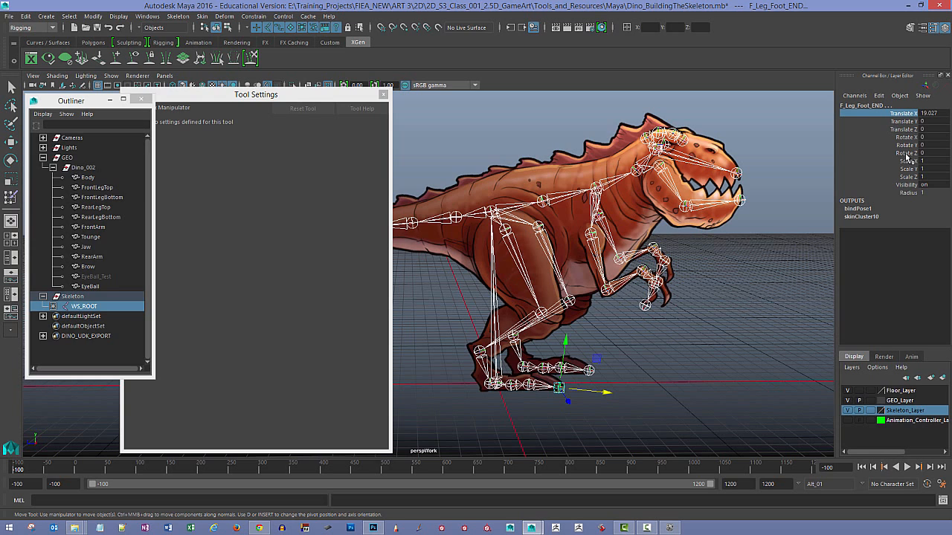
{"action": "left_click", "coordinate": [907, 153], "text": "shift"}
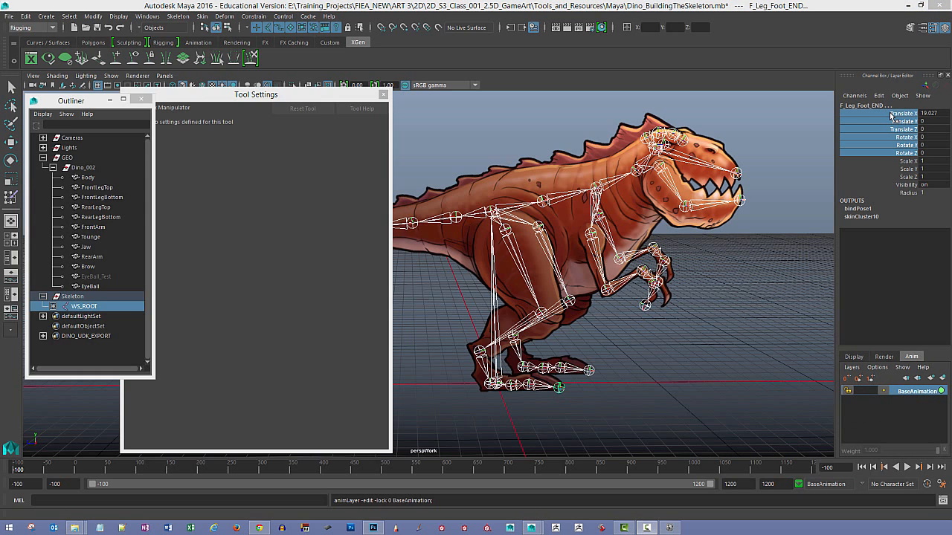
{"action": "right_click", "coordinate": [890, 114]}
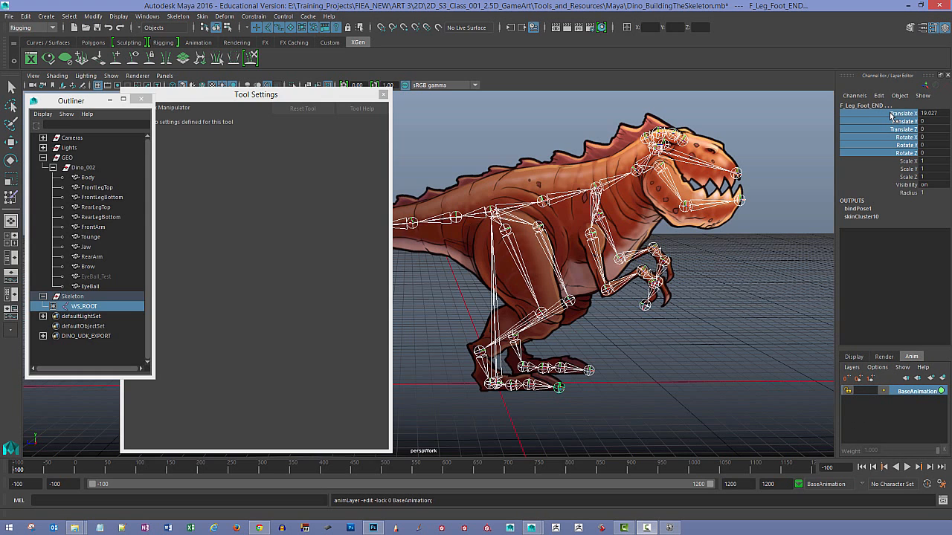
{"action": "left_click", "coordinate": [882, 131]}
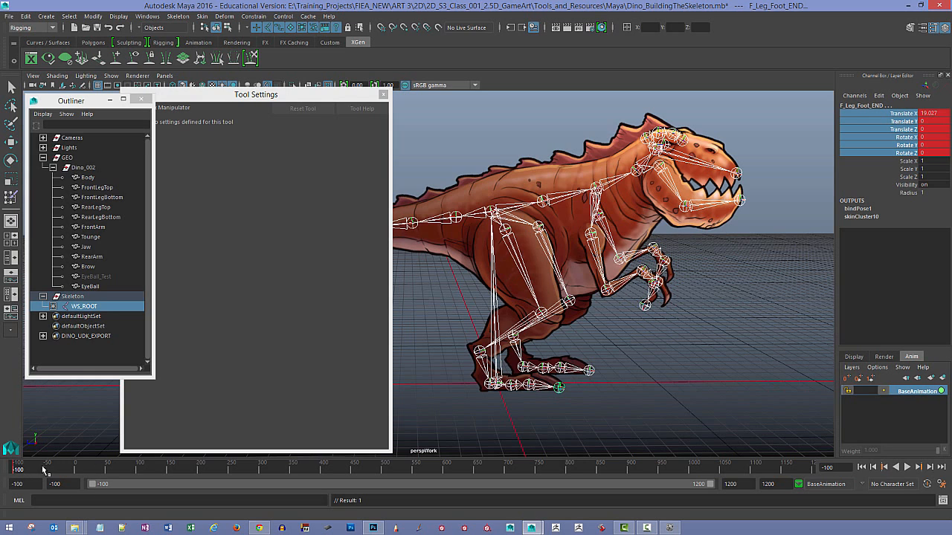
- Move to frame -90 and select the front arm's shoulder, elbow, wrist and finger joints together
{"action": "key", "text": "alt+v"}
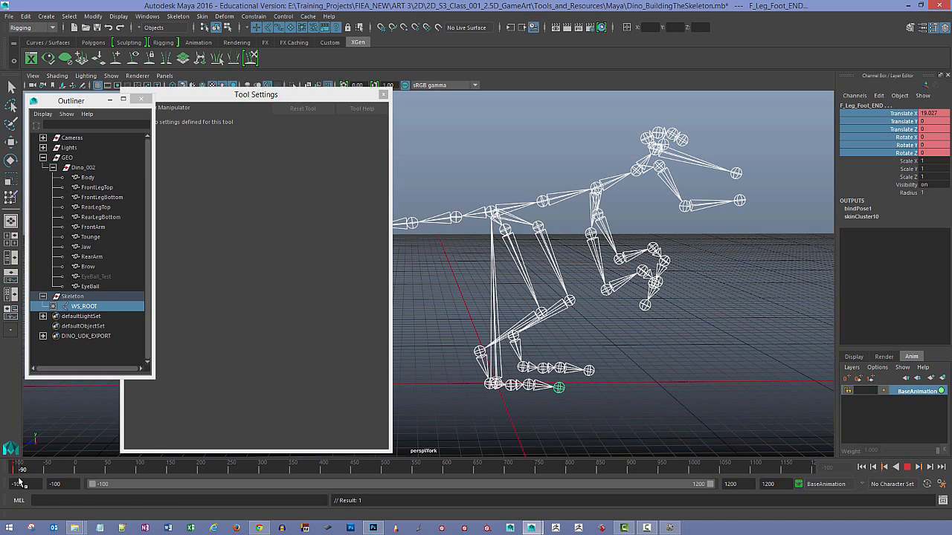
{"action": "left_click", "coordinate": [23, 470]}
{"action": "key", "text": "e"}
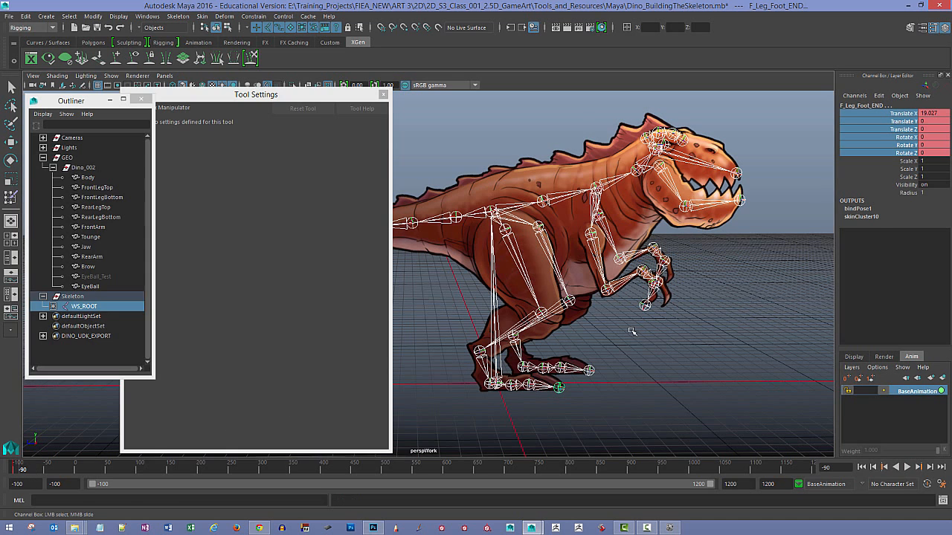
{"action": "left_click", "coordinate": [638, 336]}
{"action": "left_click", "coordinate": [595, 258]}
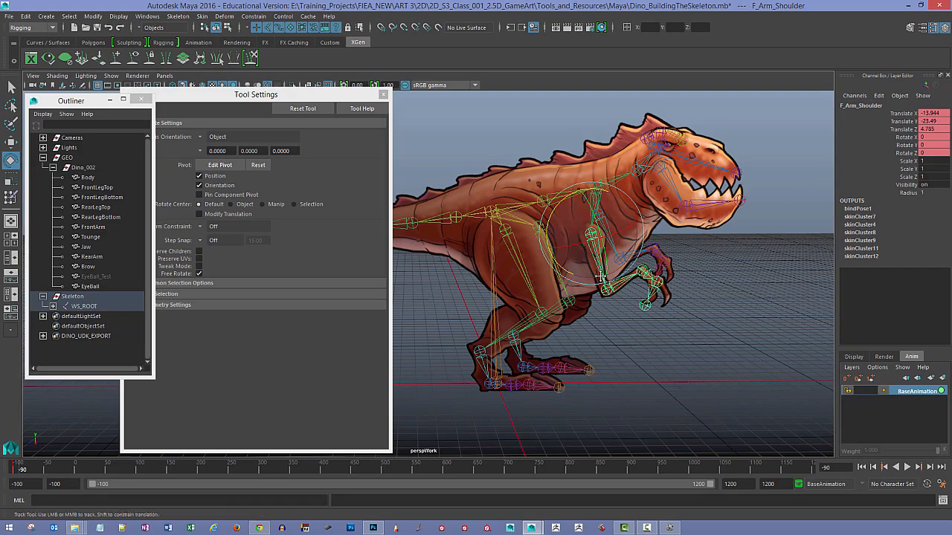
{"action": "scroll", "coordinate": [570, 272], "scroll_direction": "up", "scroll_amount": 4}
{"action": "middle_click_drag", "start_coordinate": [648, 293], "coordinate": [575, 283], "text": "alt"}
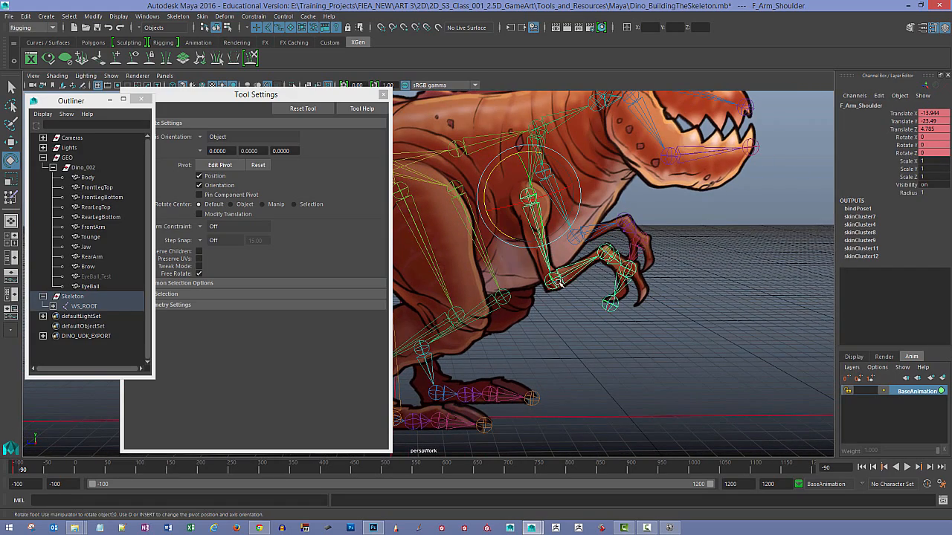
{"action": "left_click", "coordinate": [559, 282]}
{"action": "left_click", "coordinate": [607, 251]}
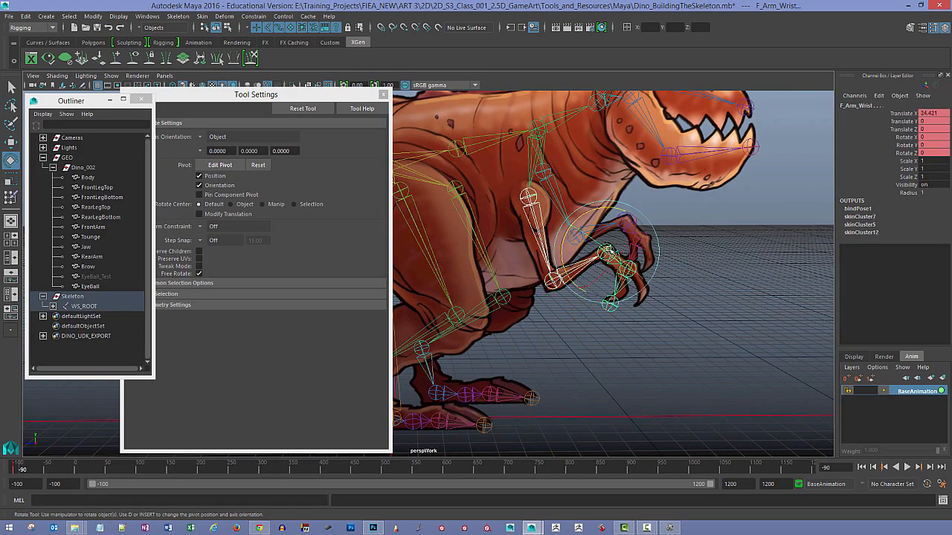
{"action": "key", "text": "q"}
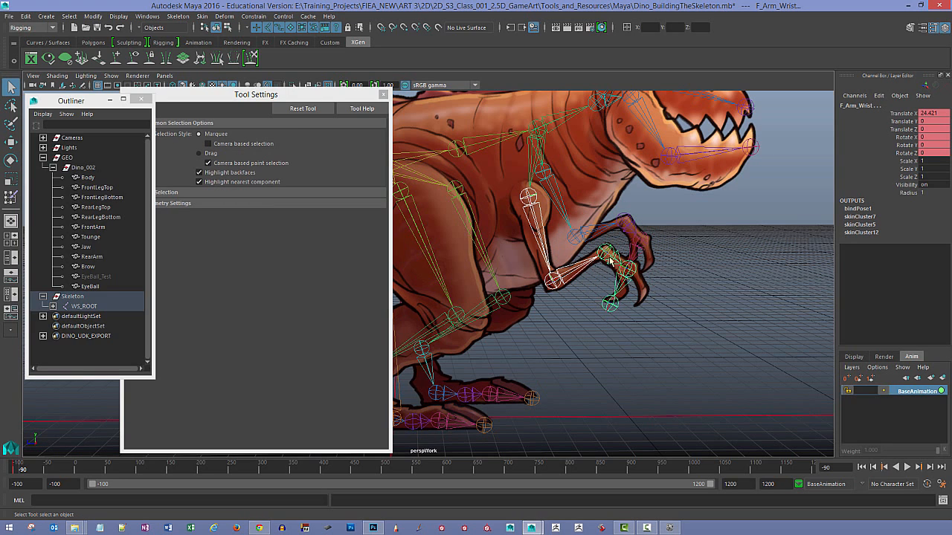
{"action": "left_click", "coordinate": [633, 276]}
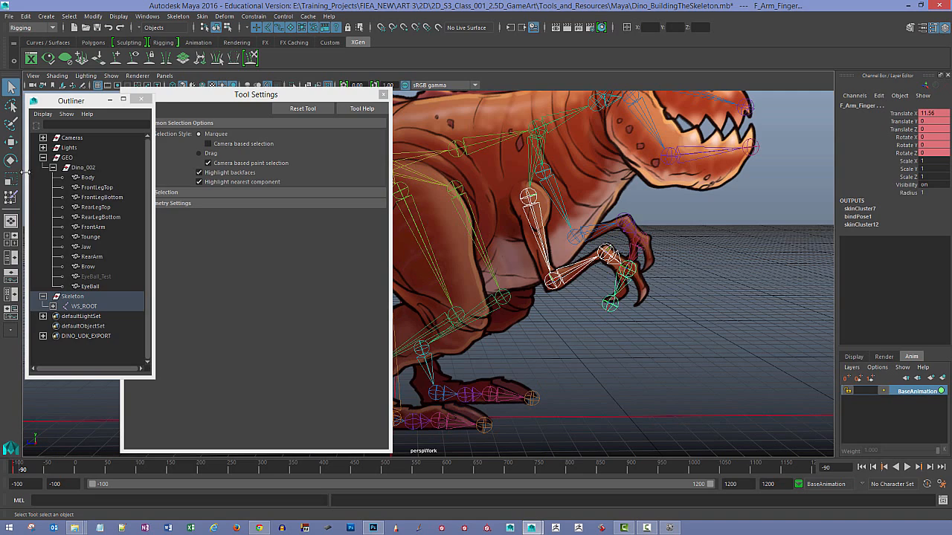
- Rotate the selected front arm joints upward by about 31 degrees in Z and key their Translate and Rotate channels at frame -90
{"action": "left_click", "coordinate": [11, 160]}
{"action": "middle_click_drag", "start_coordinate": [630, 265], "coordinate": [615, 259], "text": "alt"}
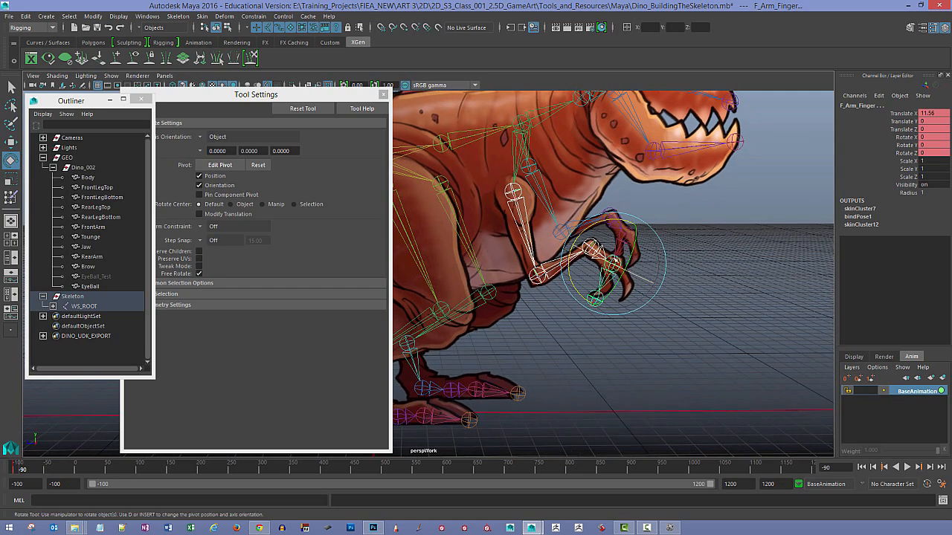
{"action": "scroll", "coordinate": [609, 223], "scroll_direction": "up", "scroll_amount": 2}
{"action": "left_click_drag", "start_coordinate": [617, 220], "coordinate": [646, 225]}
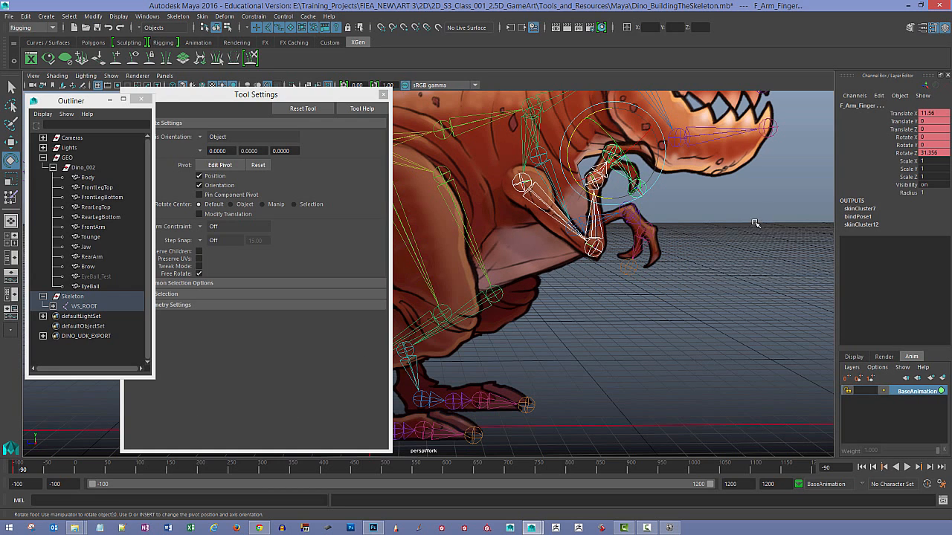
{"action": "left_click", "coordinate": [903, 115]}
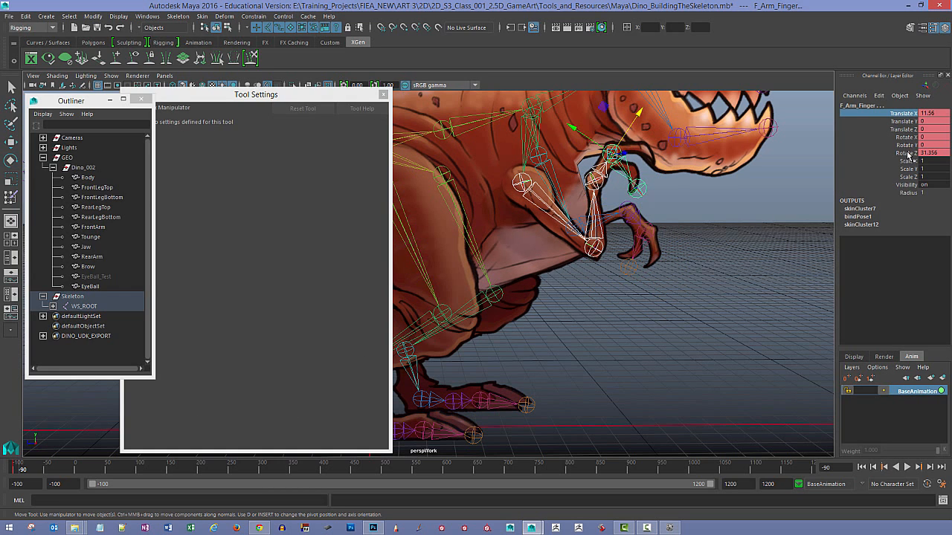
{"action": "left_click", "coordinate": [908, 154], "text": "shift"}
{"action": "right_click", "coordinate": [909, 155]}
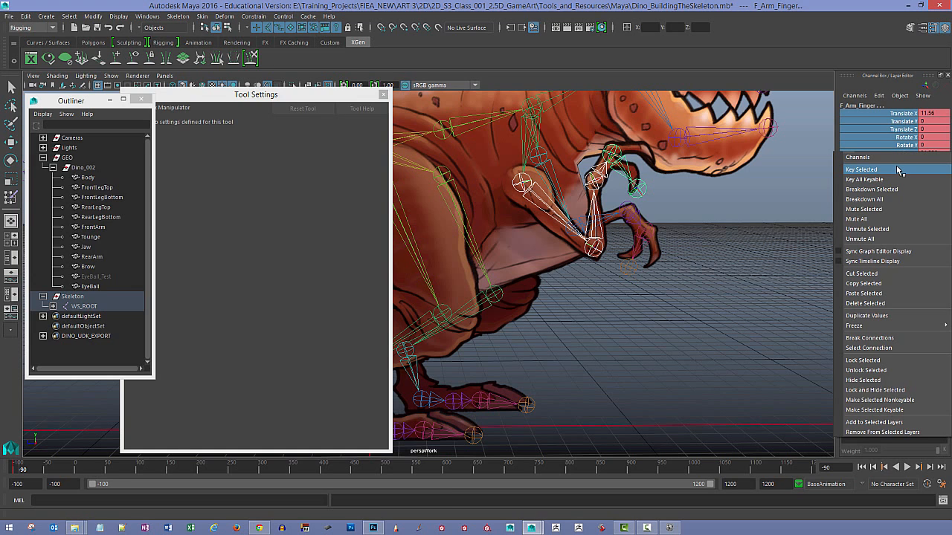
{"action": "left_click", "coordinate": [897, 170]}
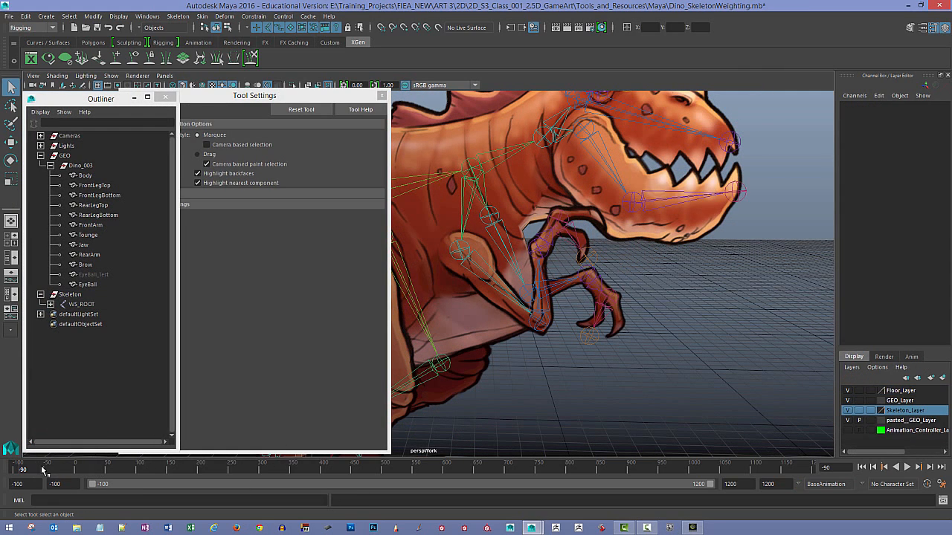
- Play back the arm animation to check the deformation, stop it at frame -100, and close the Tool Settings window
{"action": "key", "text": "alt+v"}
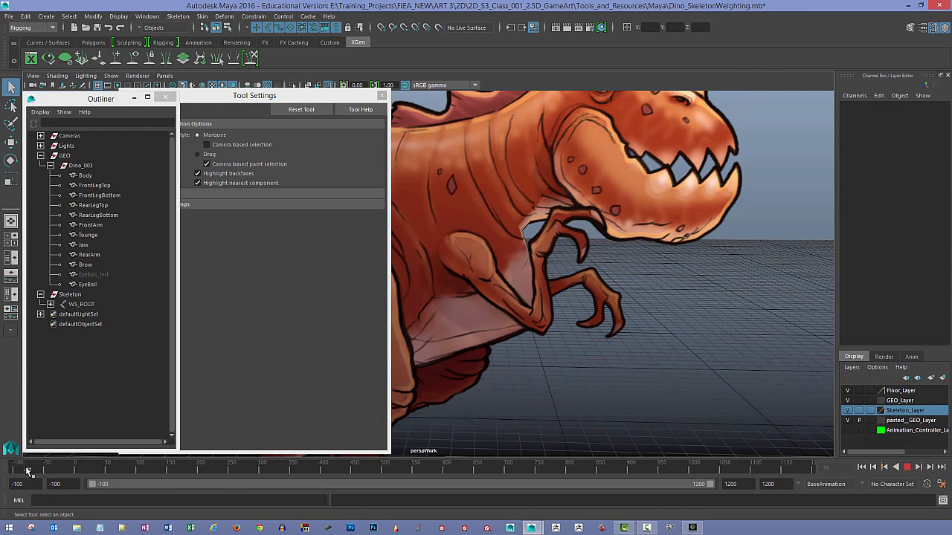
{"action": "key", "text": "alt+v"}
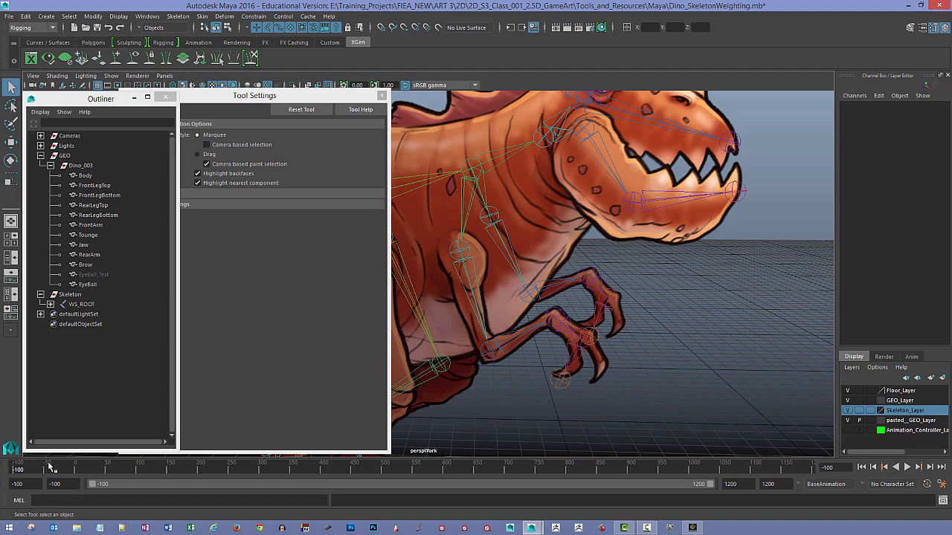
{"action": "left_click", "coordinate": [382, 96]}
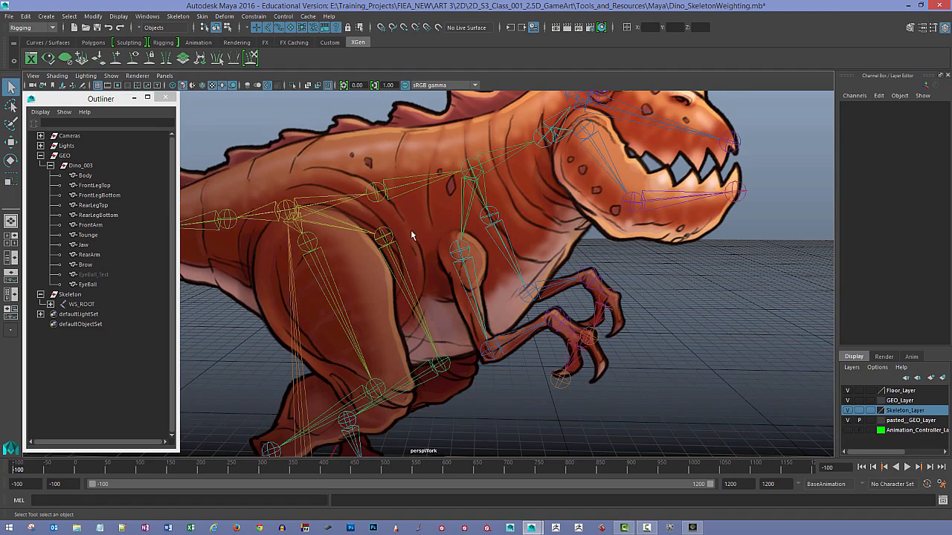
{"action": "middle_click_drag", "start_coordinate": [412, 236], "coordinate": [499, 235], "text": "alt"}
{"action": "right_click_drag", "start_coordinate": [499, 235], "coordinate": [494, 279], "text": "alt"}
{"action": "middle_click_drag", "start_coordinate": [494, 279], "coordinate": [483, 239], "text": "alt"}
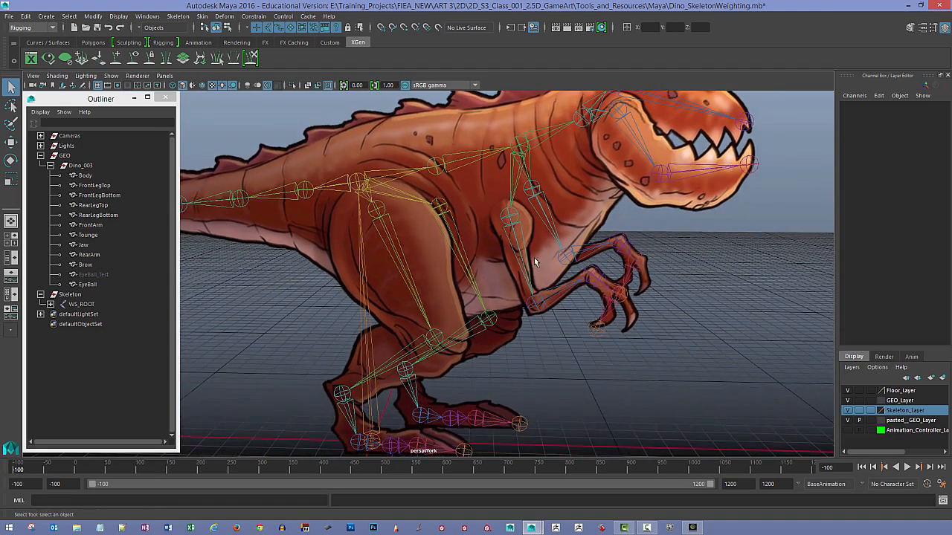
{"action": "left_click_drag", "start_coordinate": [535, 262], "coordinate": [517, 271], "text": "alt"}
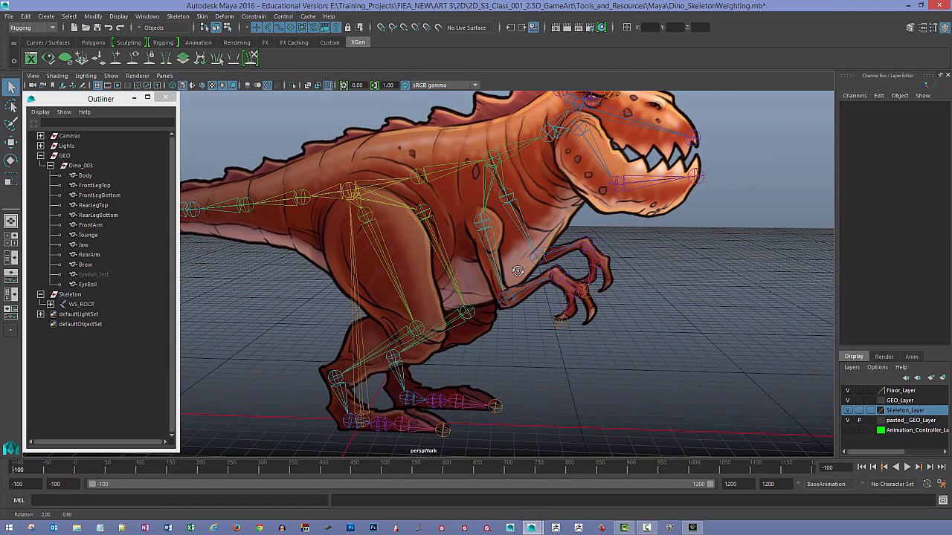
{"action": "scroll", "coordinate": [337, 287], "scroll_direction": "up", "scroll_amount": 2}
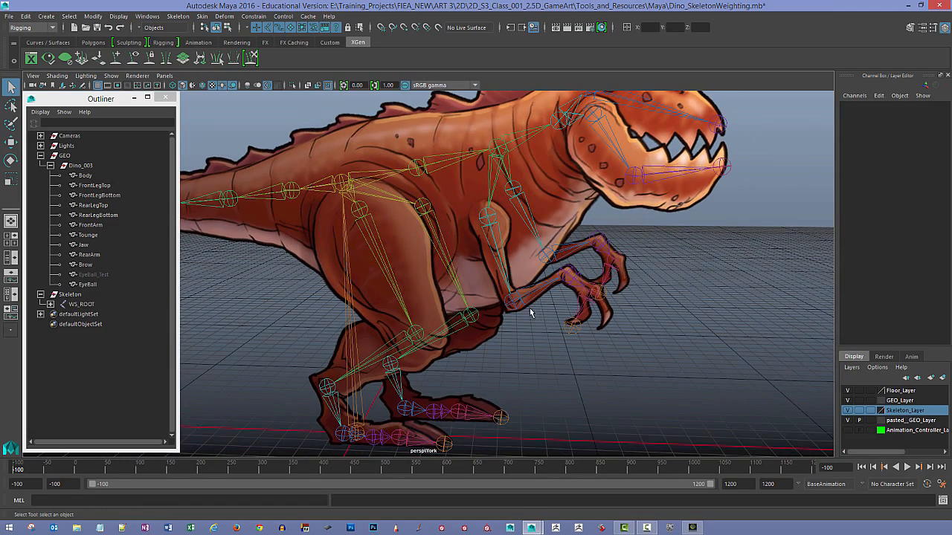
- Select the Body mesh and open the Paint Skin Weights tool with its settings, keeping the front arm area unobstructed
{"action": "left_click", "coordinate": [488, 269]}
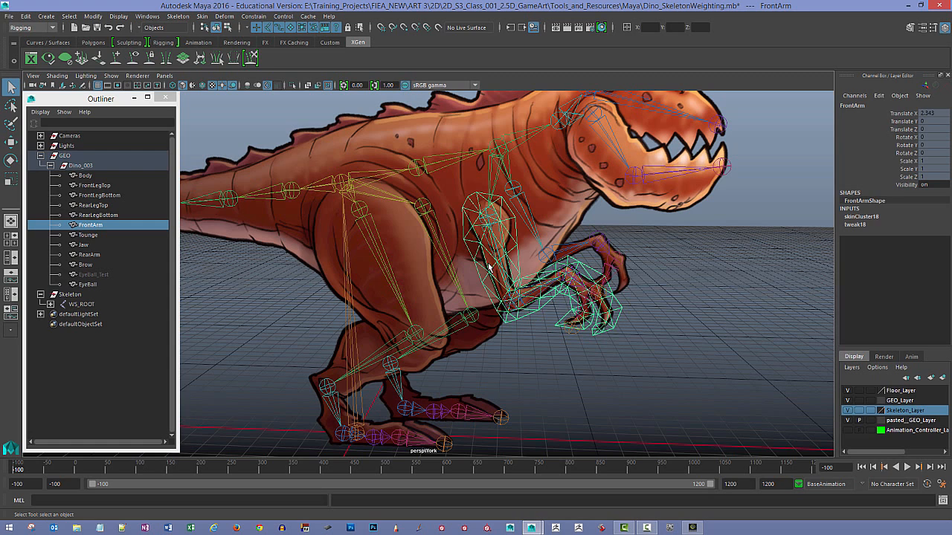
{"action": "left_click", "coordinate": [548, 231]}
{"action": "left_click", "coordinate": [568, 206]}
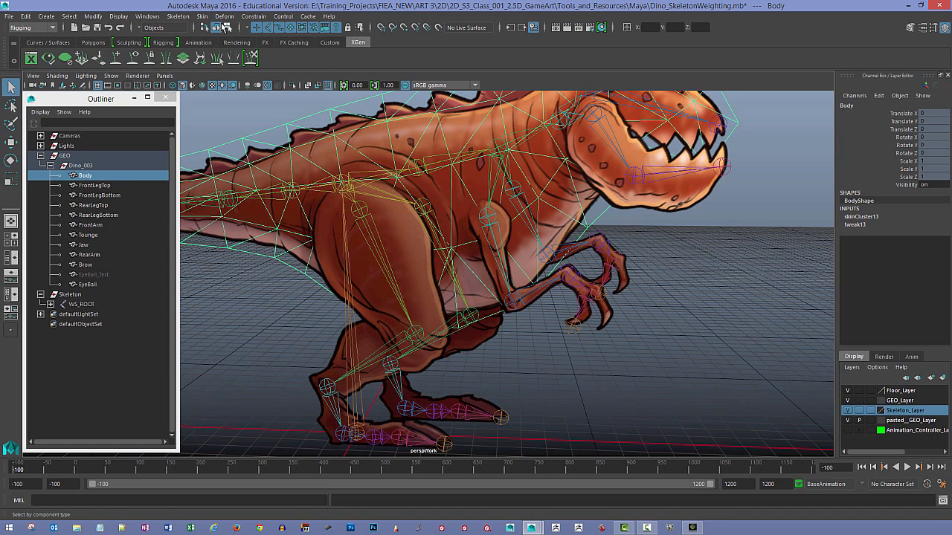
{"action": "left_click", "coordinate": [200, 16]}
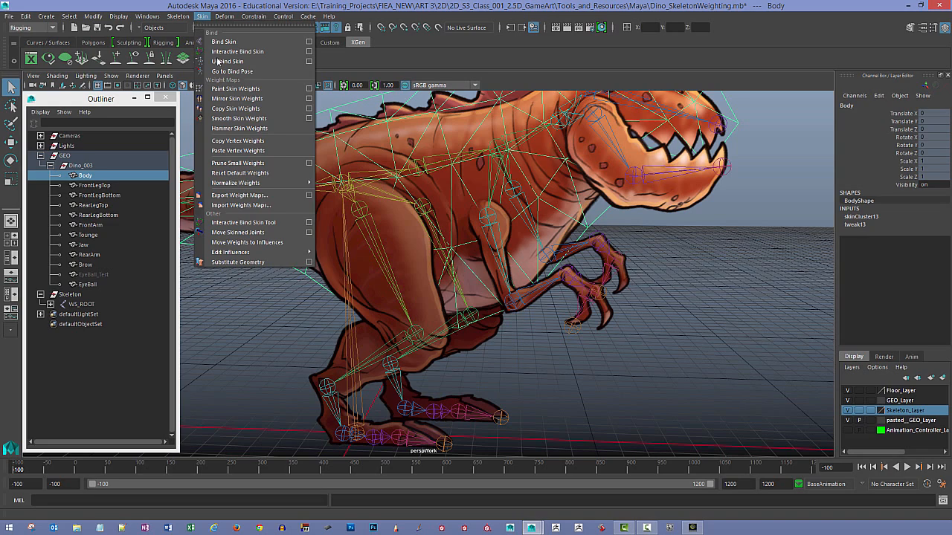
{"action": "left_click", "coordinate": [309, 89]}
{"action": "left_click_drag", "start_coordinate": [279, 94], "coordinate": [206, 93]}
{"action": "scroll", "coordinate": [541, 255], "scroll_direction": "up", "scroll_amount": 3}
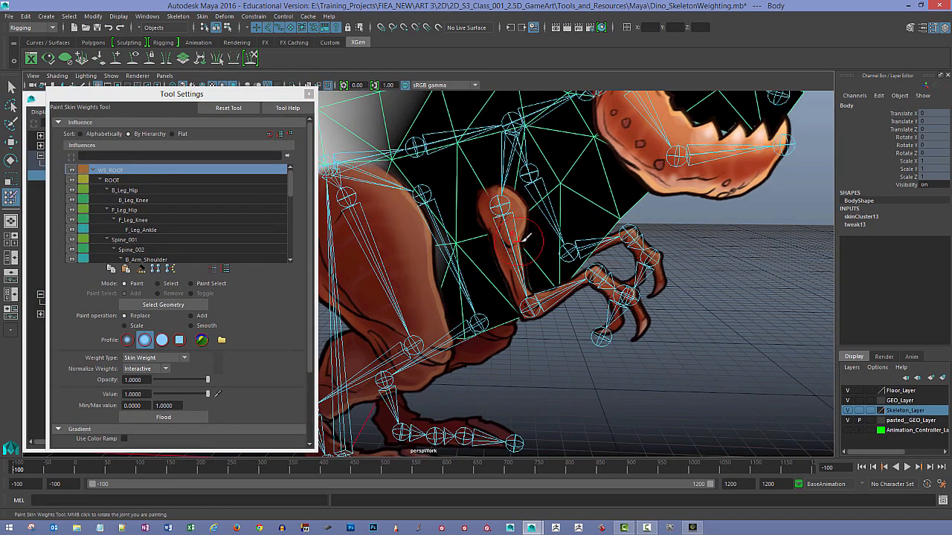
- Choose the Spine_001 influence, paint full weight down the torso and belly behind the front arm, and start playback to check it
{"action": "middle_click_drag", "start_coordinate": [478, 226], "coordinate": [481, 251], "text": "alt"}
{"action": "right_click_drag", "start_coordinate": [449, 163], "coordinate": [449, 137]}
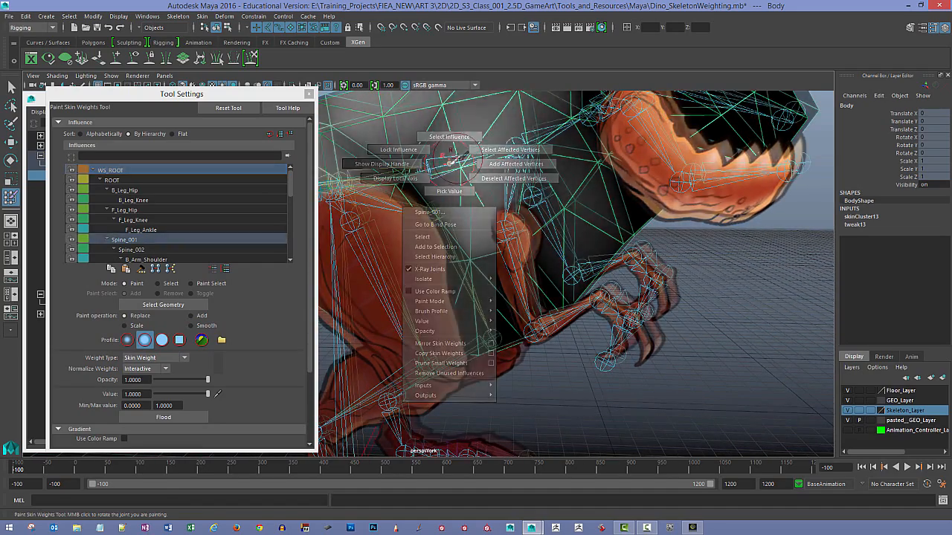
{"action": "middle_click_drag", "start_coordinate": [446, 160], "coordinate": [457, 153], "text": "alt"}
{"action": "right_click_drag", "start_coordinate": [457, 159], "coordinate": [461, 131]}
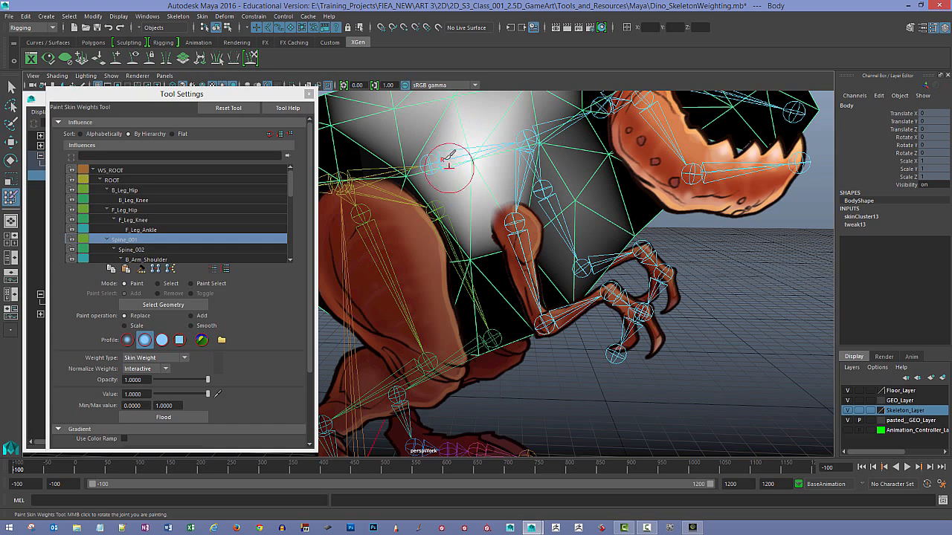
{"action": "left_click_drag", "start_coordinate": [467, 198], "coordinate": [477, 216]}
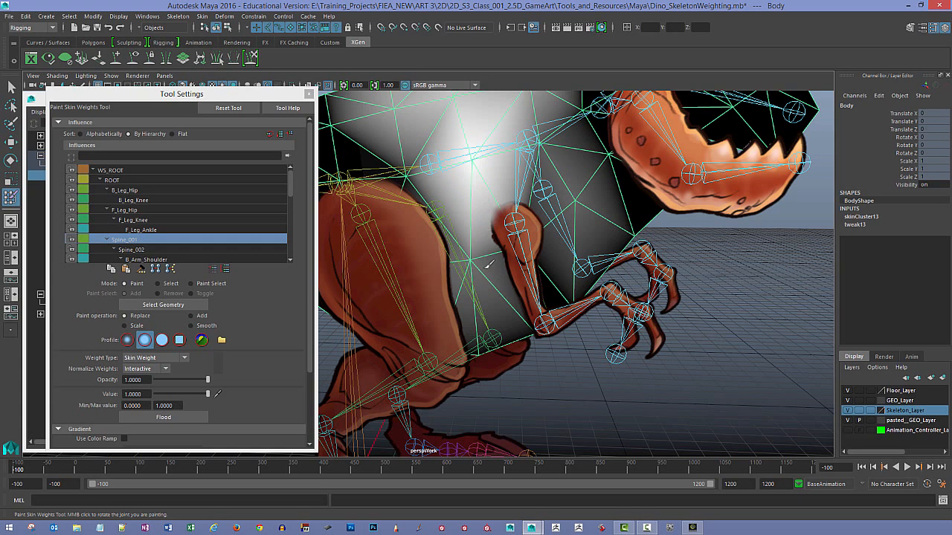
{"action": "left_click_drag", "start_coordinate": [490, 263], "coordinate": [503, 292]}
{"action": "left_click_drag", "start_coordinate": [511, 232], "coordinate": [518, 275]}
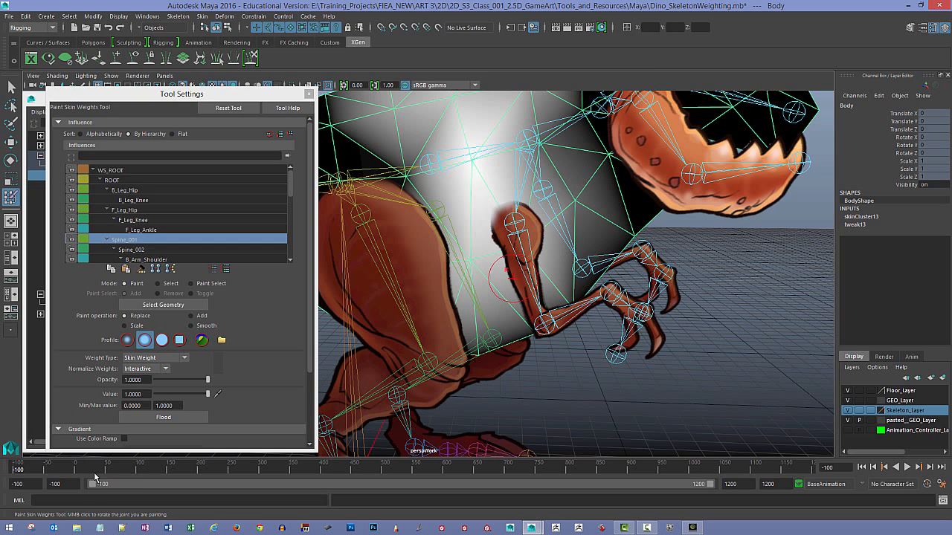
{"action": "key", "text": "alt+v"}
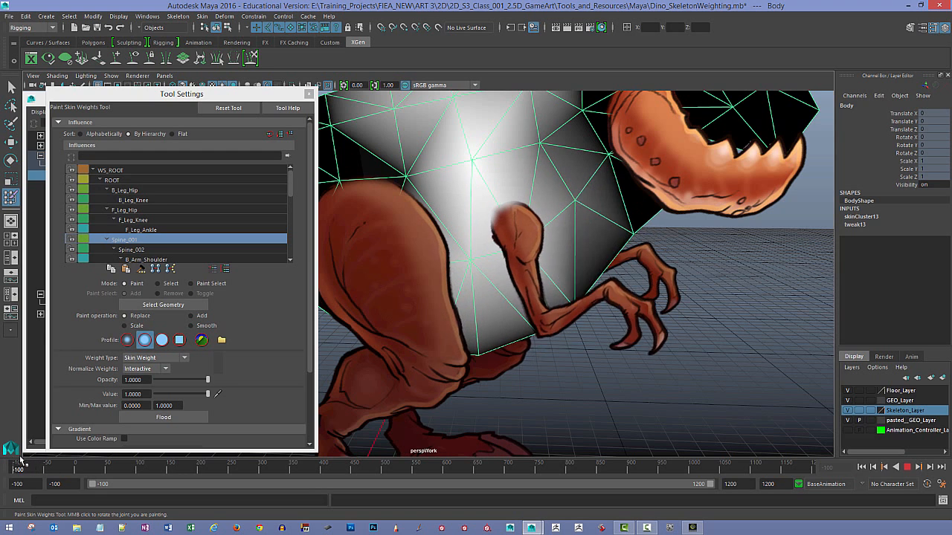
- Stop playback at frame -94 and paint full Spine_001 weight over the chest around the front shoulder
{"action": "key", "text": "alt+v"}
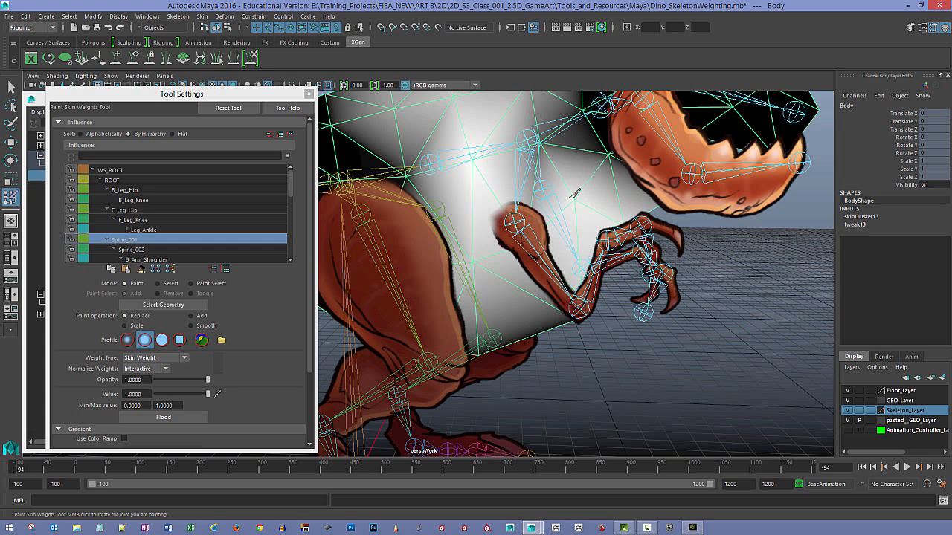
{"action": "mouse_move", "coordinate": [543, 204]}
{"action": "left_mouse_down"}
{"action": "mouse_move", "coordinate": [579, 278]}
{"action": "mouse_move", "coordinate": [543, 341]}
{"action": "mouse_move", "coordinate": [493, 319]}
{"action": "mouse_move", "coordinate": [487, 287]}
{"action": "mouse_move", "coordinate": [487, 229]}
{"action": "mouse_move", "coordinate": [522, 199]}
{"action": "left_mouse_up"}
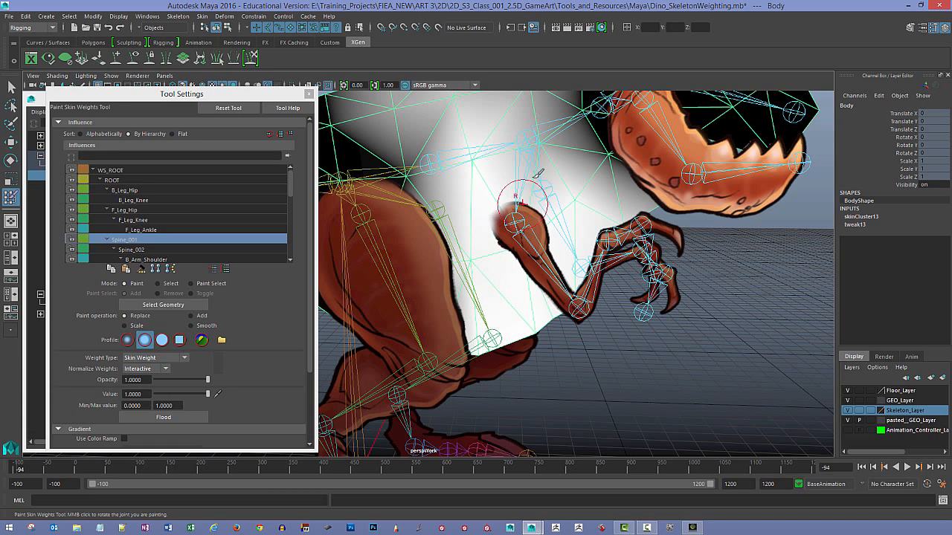
- Choose the Spine_002 influence, paint and smooth its weight across the chest and upper back around the arms, and check the deformation in playback
{"action": "right_click", "coordinate": [535, 137]}
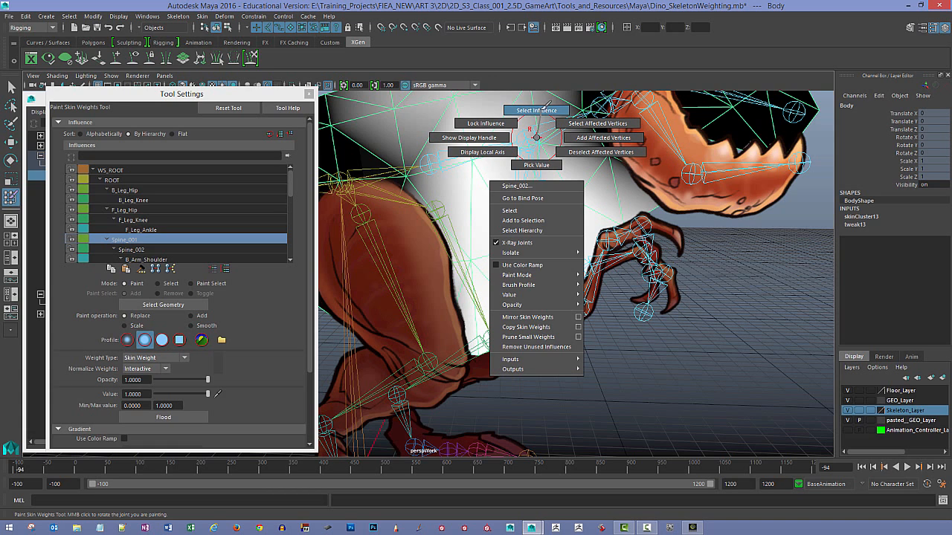
{"action": "left_click", "coordinate": [539, 110]}
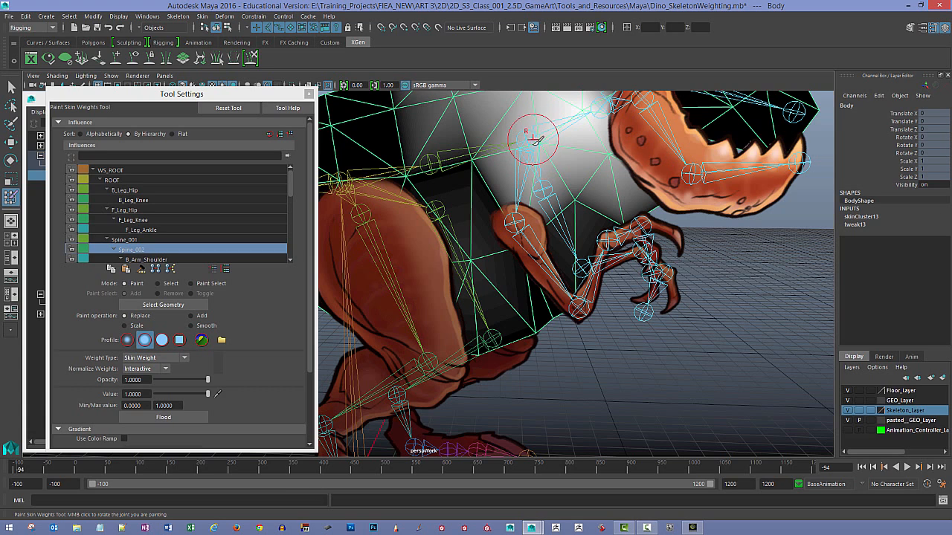
{"action": "mouse_move", "coordinate": [524, 297]}
{"action": "left_mouse_down"}
{"action": "mouse_move", "coordinate": [579, 215]}
{"action": "mouse_move", "coordinate": [619, 240]}
{"action": "mouse_move", "coordinate": [594, 133]}
{"action": "mouse_move", "coordinate": [548, 118]}
{"action": "mouse_move", "coordinate": [543, 159]}
{"action": "left_mouse_up"}
{"action": "middle_click_drag", "start_coordinate": [628, 226], "coordinate": [634, 300], "text": "alt"}
{"action": "mouse_move", "coordinate": [553, 203]}
{"action": "left_mouse_down"}
{"action": "mouse_move", "coordinate": [555, 238]}
{"action": "mouse_move", "coordinate": [510, 193]}
{"action": "mouse_move", "coordinate": [557, 134]}
{"action": "mouse_move", "coordinate": [573, 131]}
{"action": "mouse_move", "coordinate": [600, 237]}
{"action": "left_mouse_up"}
{"action": "mouse_move", "coordinate": [556, 267]}
{"action": "left_mouse_down"}
{"action": "mouse_move", "coordinate": [528, 275]}
{"action": "mouse_move", "coordinate": [532, 334]}
{"action": "mouse_move", "coordinate": [516, 290]}
{"action": "left_mouse_up"}
{"action": "left_click_drag", "start_coordinate": [467, 223], "coordinate": [484, 298]}
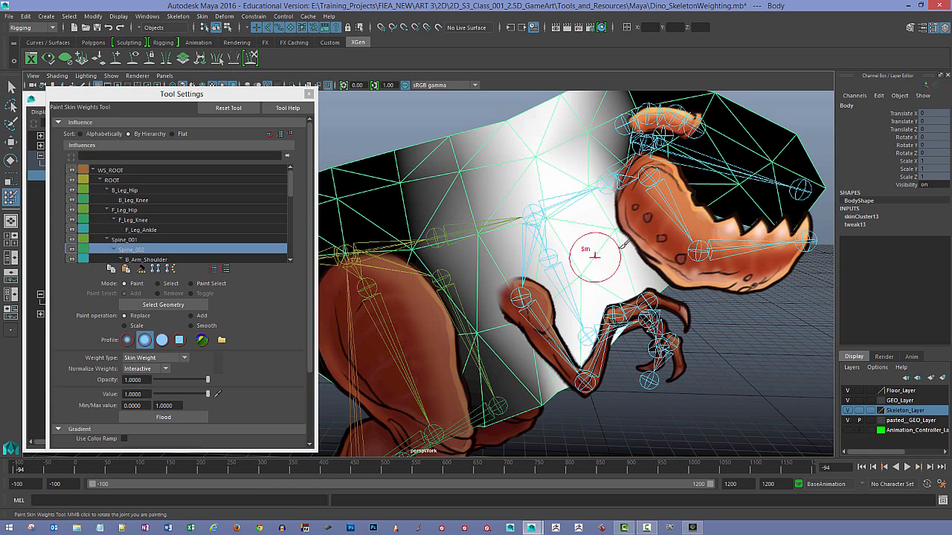
{"action": "mouse_move", "coordinate": [23, 470]}
{"action": "left_mouse_down"}
{"action": "mouse_move", "coordinate": [43, 466]}
{"action": "mouse_move", "coordinate": [20, 469]}
{"action": "left_mouse_up"}
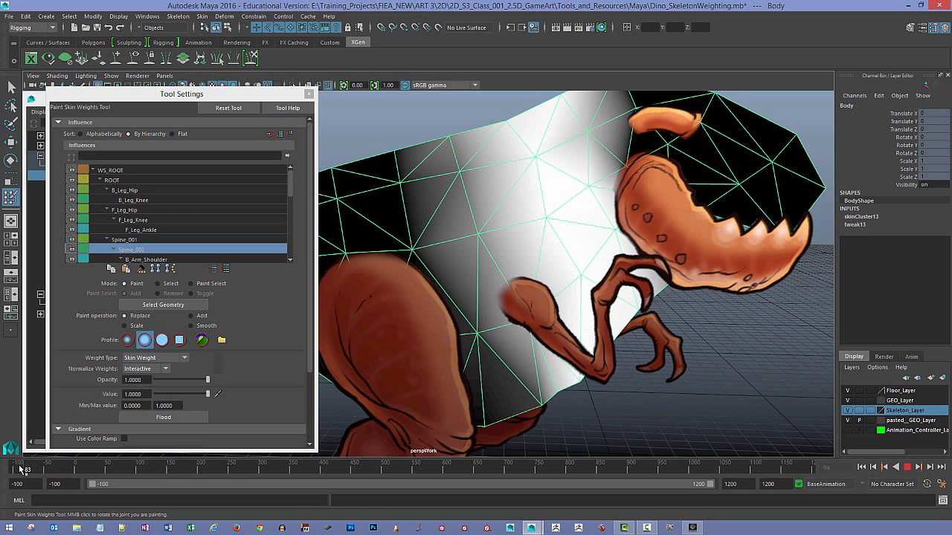
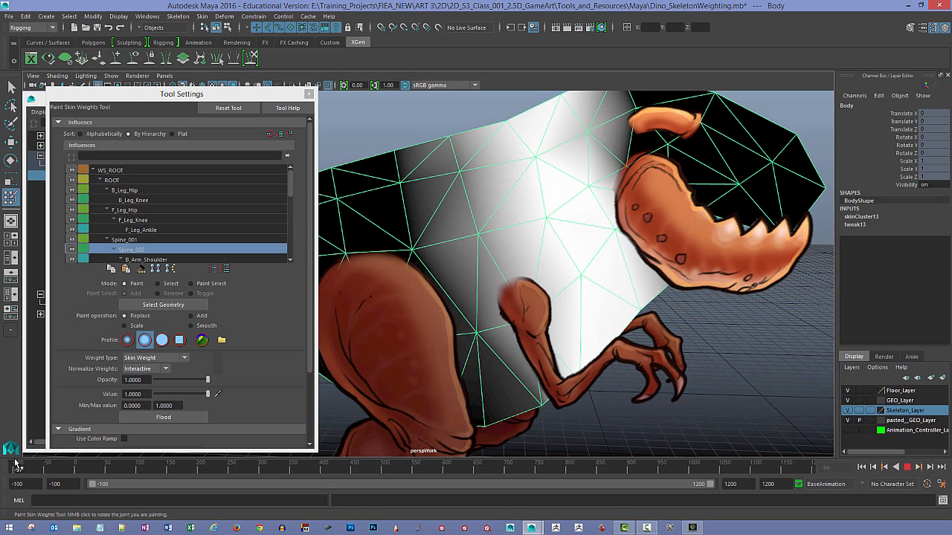
{"action": "left_click", "coordinate": [17, 465]}
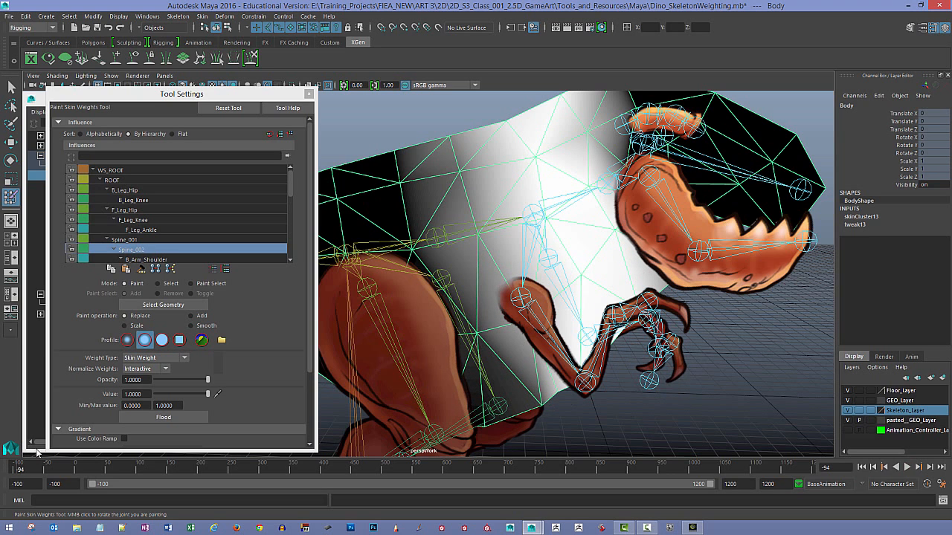
- Choose the Spine_003 influence, paint and smooth its weight down the neck and throat behind the jaw, and return to frame -100
{"action": "right_click", "coordinate": [615, 177]}
{"action": "left_click", "coordinate": [617, 149]}
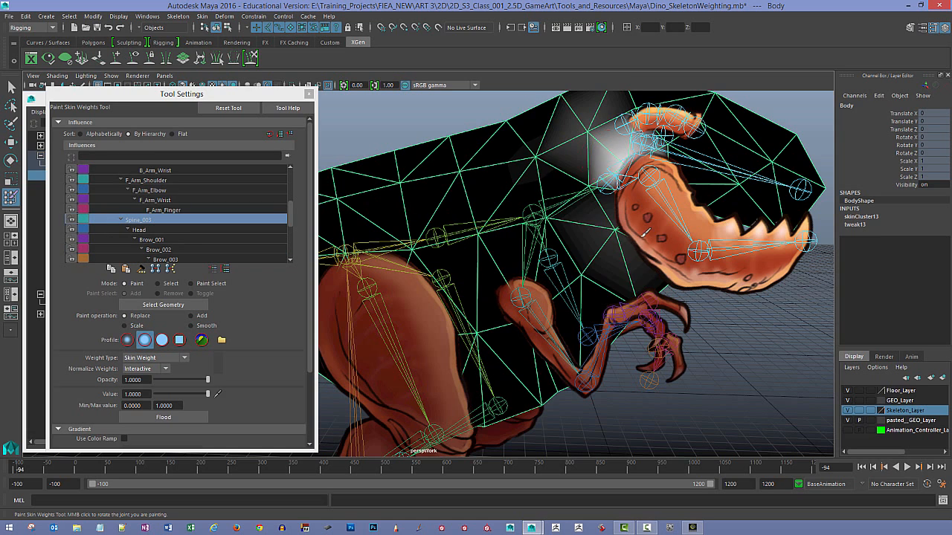
{"action": "mouse_move", "coordinate": [609, 156]}
{"action": "left_mouse_down"}
{"action": "mouse_move", "coordinate": [594, 246]}
{"action": "mouse_move", "coordinate": [604, 129]}
{"action": "mouse_move", "coordinate": [595, 138]}
{"action": "mouse_move", "coordinate": [617, 168]}
{"action": "left_mouse_up"}
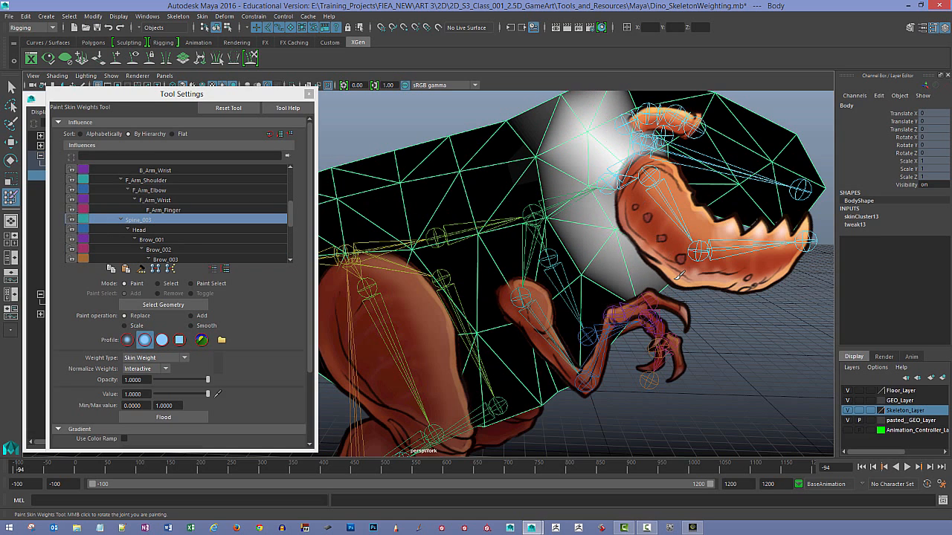
{"action": "mouse_move", "coordinate": [654, 262]}
{"action": "left_mouse_down"}
{"action": "mouse_move", "coordinate": [644, 264]}
{"action": "mouse_move", "coordinate": [619, 179]}
{"action": "mouse_move", "coordinate": [655, 264]}
{"action": "mouse_move", "coordinate": [583, 220]}
{"action": "mouse_move", "coordinate": [555, 116]}
{"action": "mouse_move", "coordinate": [590, 282]}
{"action": "mouse_move", "coordinate": [640, 278]}
{"action": "left_mouse_up"}
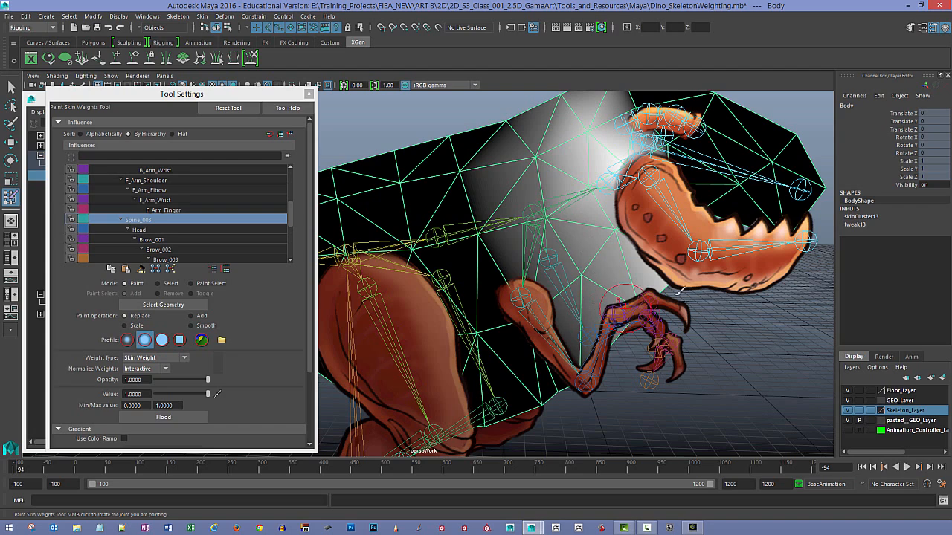
{"action": "key", "text": "alt+v"}
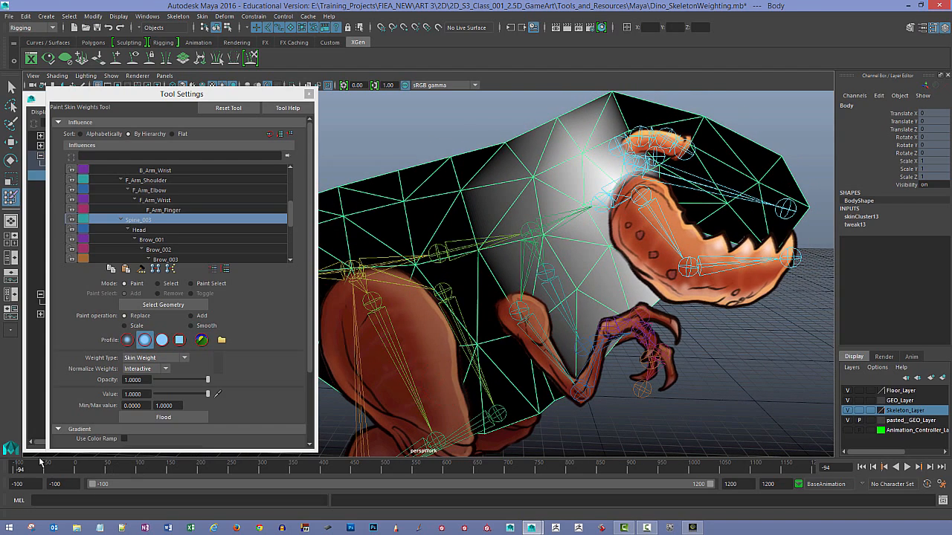
{"action": "left_click_drag", "start_coordinate": [42, 466], "coordinate": [12, 471]}
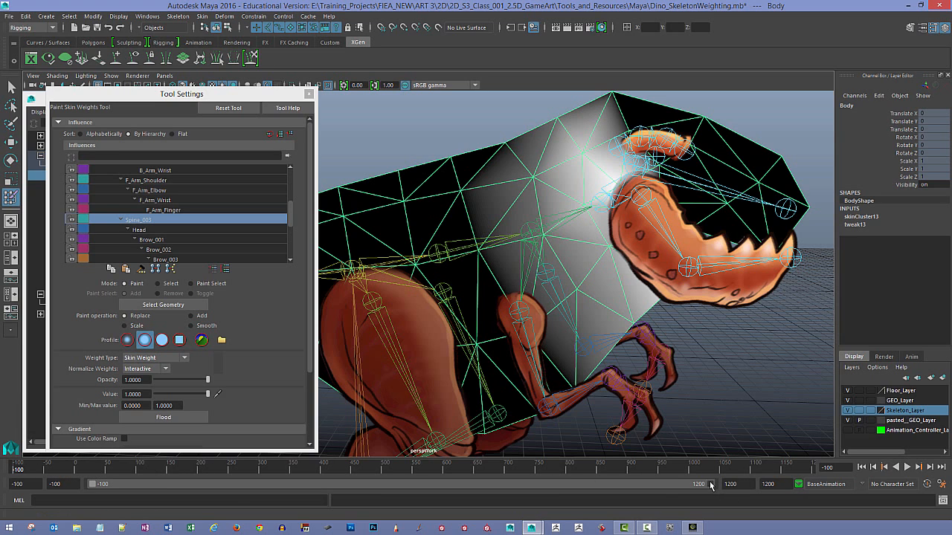
- Set the animation end time to 200, extend the playback range to frame 198, and review the arm motion before returning to frame -100
{"action": "left_click_drag", "start_coordinate": [711, 483], "coordinate": [182, 506]}
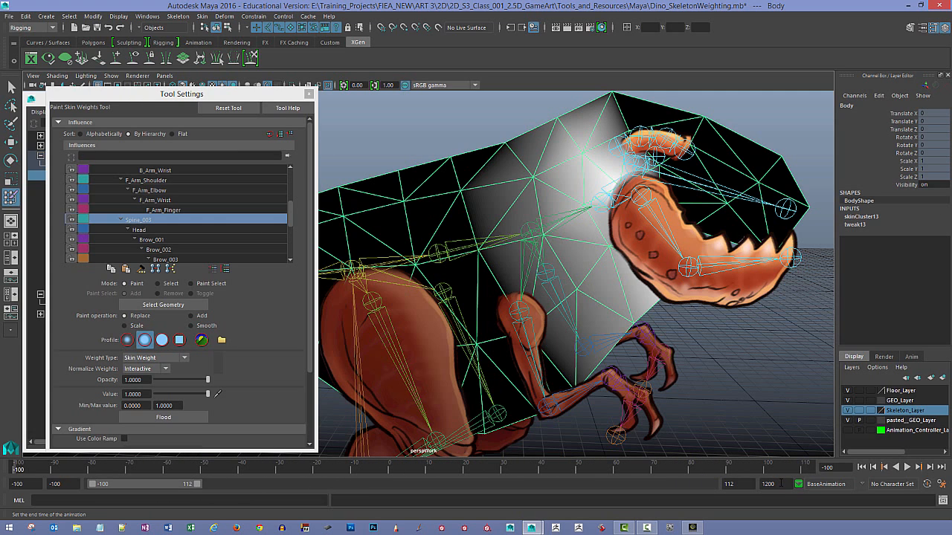
{"action": "type", "text": "2"}
{"action": "key", "text": "Return"}
{"action": "left_click", "coordinate": [729, 484]}
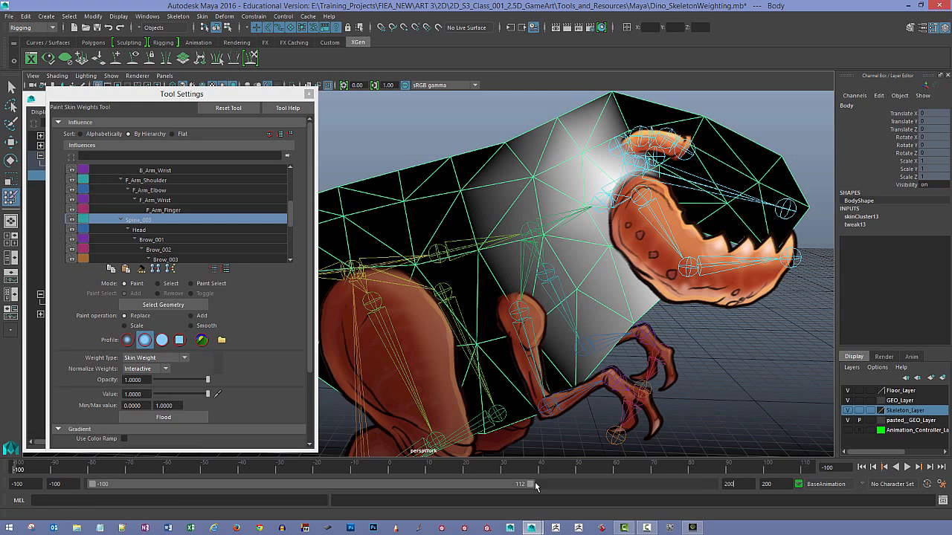
{"action": "left_click_drag", "start_coordinate": [532, 484], "coordinate": [708, 484]}
{"action": "key", "text": "alt+v"}
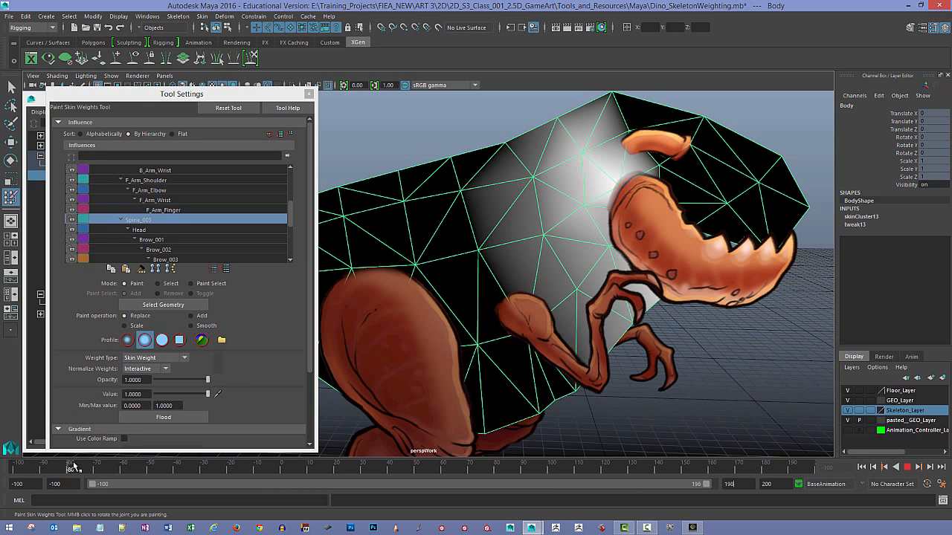
{"action": "mouse_move", "coordinate": [39, 463]}
{"action": "left_mouse_down"}
{"action": "mouse_move", "coordinate": [13, 468]}
{"action": "mouse_move", "coordinate": [59, 466]}
{"action": "mouse_move", "coordinate": [3, 467]}
{"action": "left_mouse_up"}
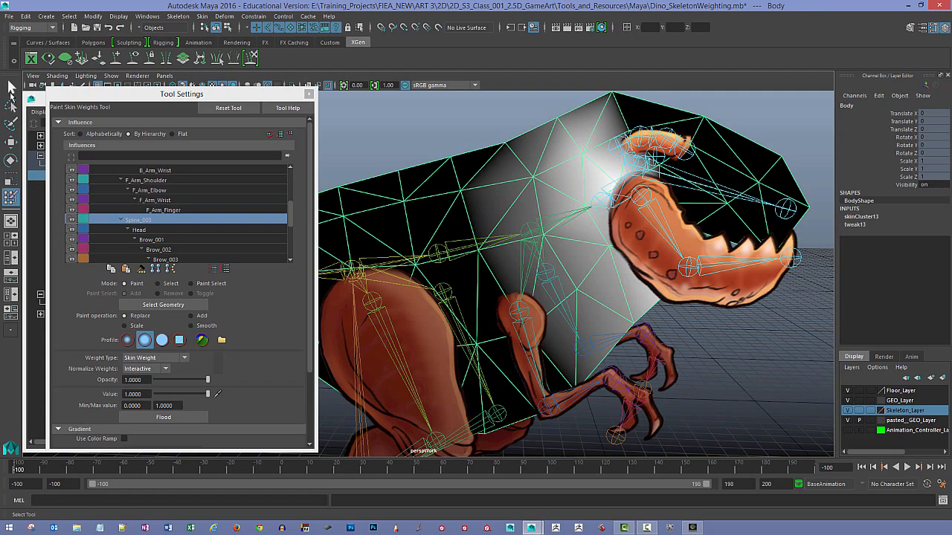
- Leave weight painting, deselect the Body mesh, and play back the arm animation with the whole front of the dinosaur in view
{"action": "key", "text": "q"}
{"action": "left_click", "coordinate": [764, 382]}
{"action": "scroll", "coordinate": [737, 353], "scroll_direction": "up", "scroll_amount": 3}
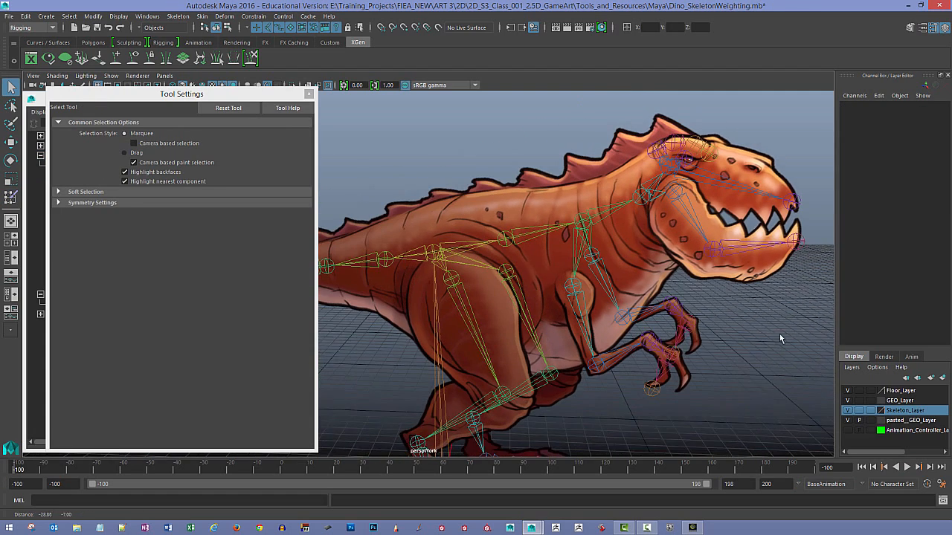
{"action": "key", "text": "alt+v"}
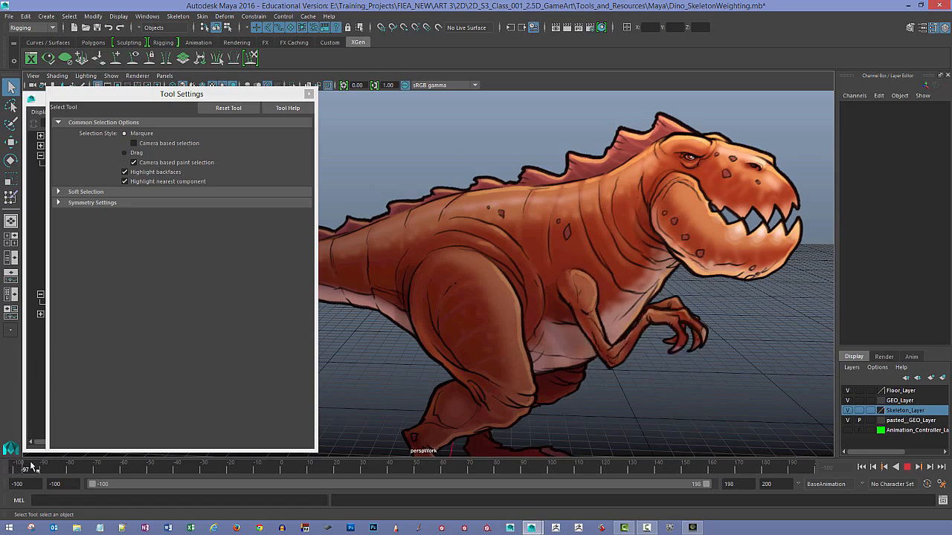
{"action": "key", "text": "alt+v"}
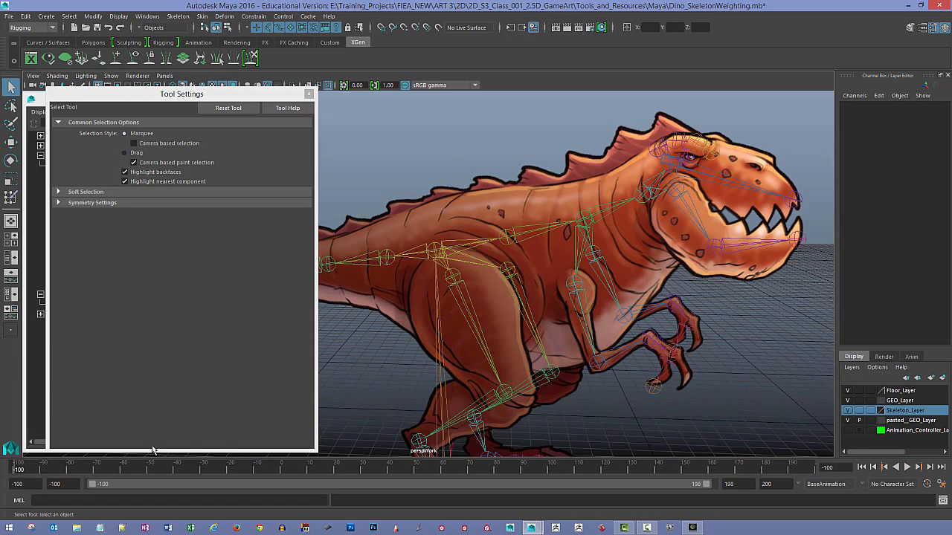
- Select the dinosaur's Body mesh and open the Paint Skin Weights tool options for it
{"action": "key", "text": "alt+v"}
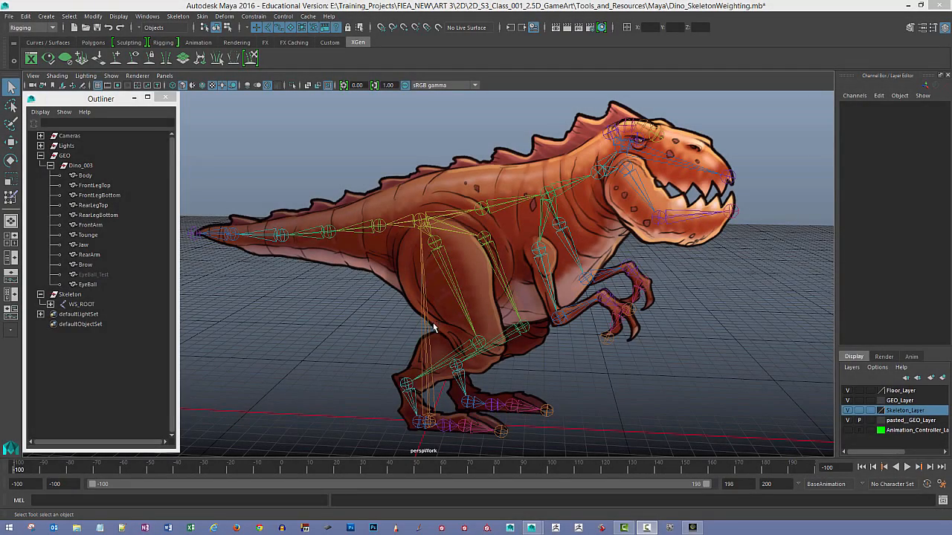
{"action": "middle_click_drag", "start_coordinate": [354, 289], "coordinate": [386, 290], "text": "alt"}
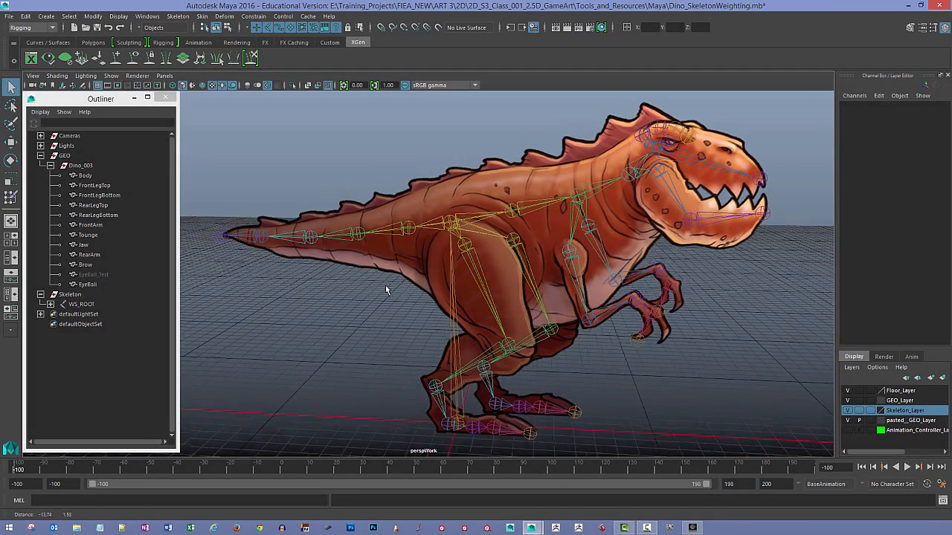
{"action": "right_click_drag", "start_coordinate": [387, 291], "coordinate": [436, 310], "text": "alt"}
{"action": "middle_click_drag", "start_coordinate": [403, 294], "coordinate": [429, 317], "text": "alt"}
{"action": "left_click_drag", "start_coordinate": [428, 317], "coordinate": [443, 289], "text": "alt"}
{"action": "left_click", "coordinate": [443, 289]}
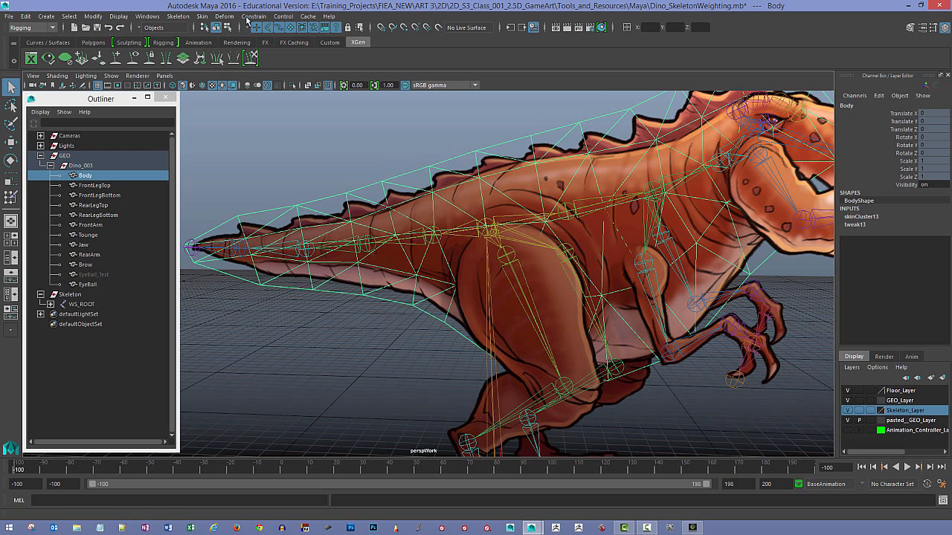
{"action": "left_click", "coordinate": [202, 17]}
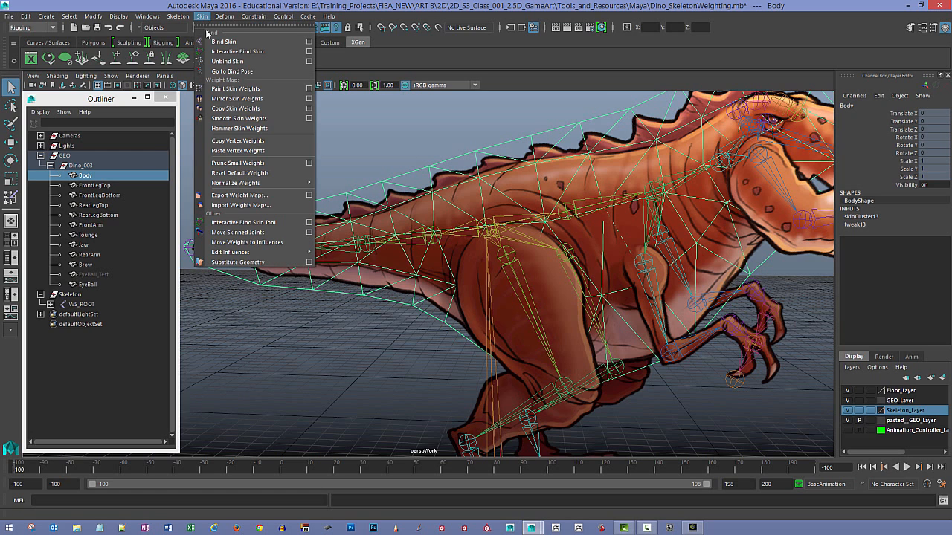
{"action": "left_click", "coordinate": [309, 89]}
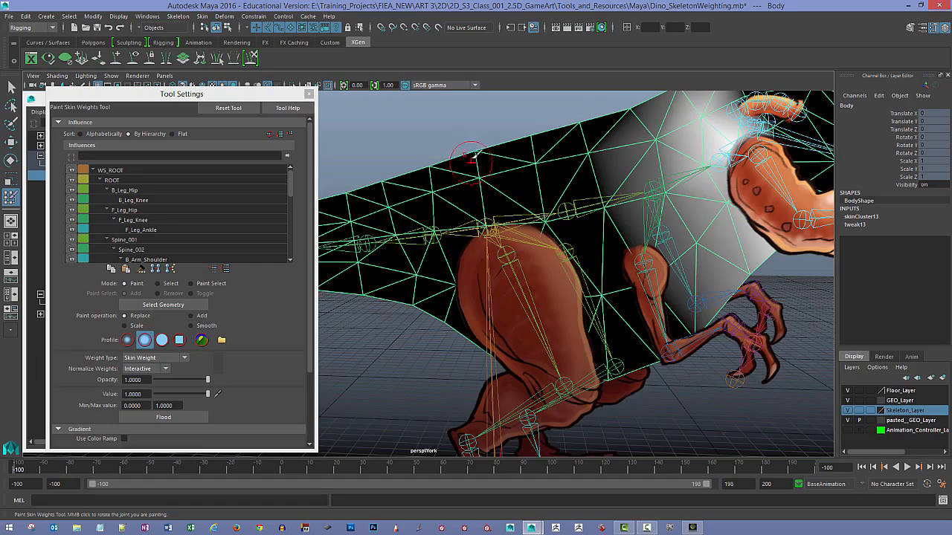
- Pick the ROOT joint as influence and paint full weight, value 1, onto the lower belly in front of the leg
{"action": "right_click_drag", "start_coordinate": [460, 149], "coordinate": [527, 153], "text": "alt"}
{"action": "left_click_drag", "start_coordinate": [527, 153], "coordinate": [611, 210], "text": "alt"}
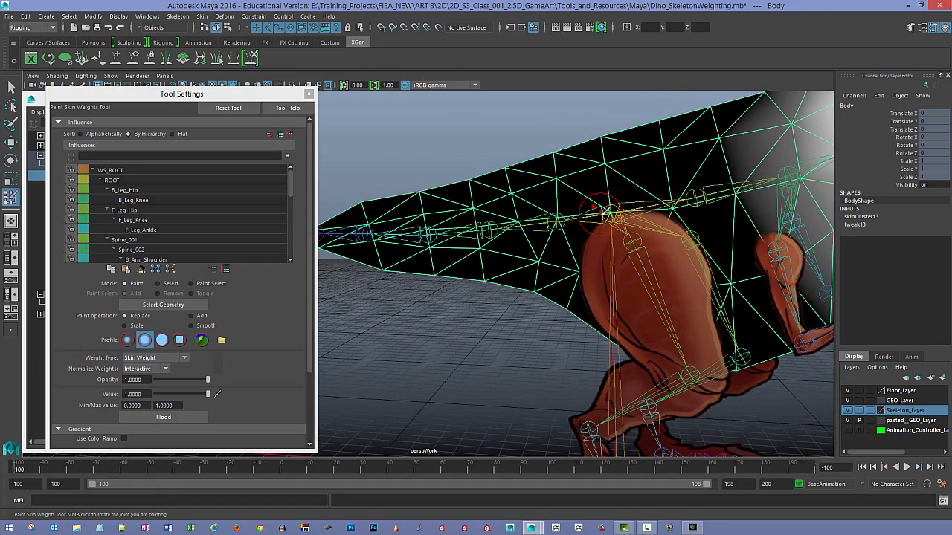
{"action": "right_click_drag", "start_coordinate": [601, 210], "coordinate": [601, 187]}
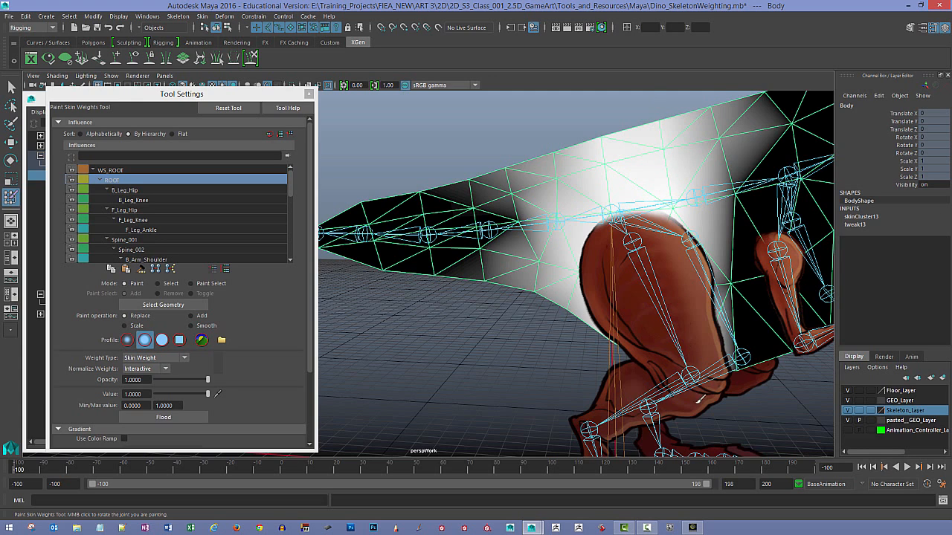
{"action": "left_click_drag", "start_coordinate": [701, 301], "coordinate": [715, 368]}
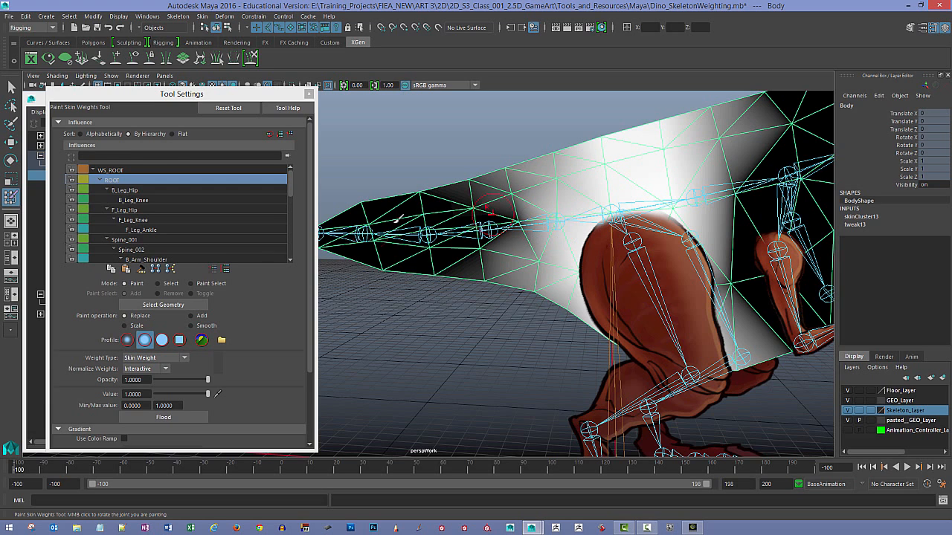
- Choose the Tail_001 influence and paint its weight across the tail base, blending it toward the hip
{"action": "left_click", "coordinate": [290, 189]}
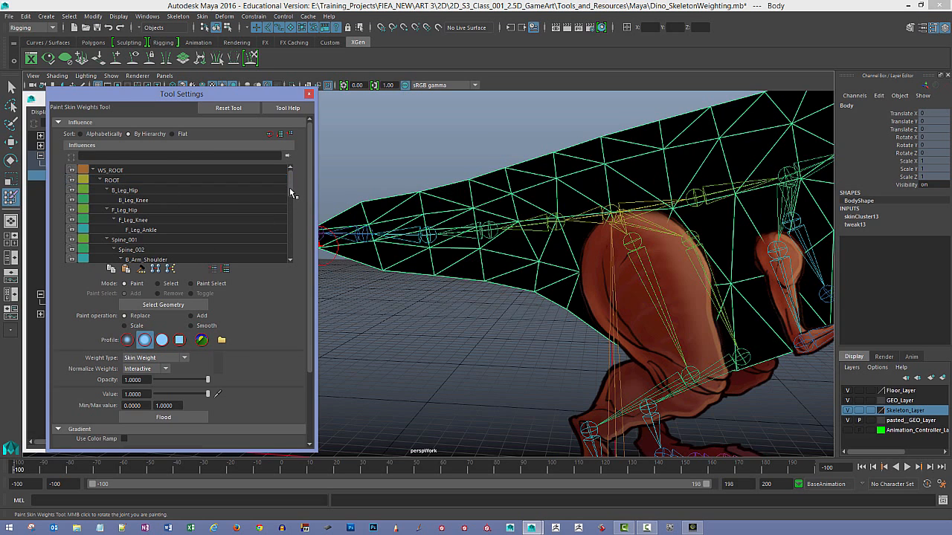
{"action": "left_click_drag", "start_coordinate": [290, 184], "coordinate": [291, 246]}
{"action": "left_click", "coordinate": [220, 204]}
{"action": "left_click", "coordinate": [200, 220]}
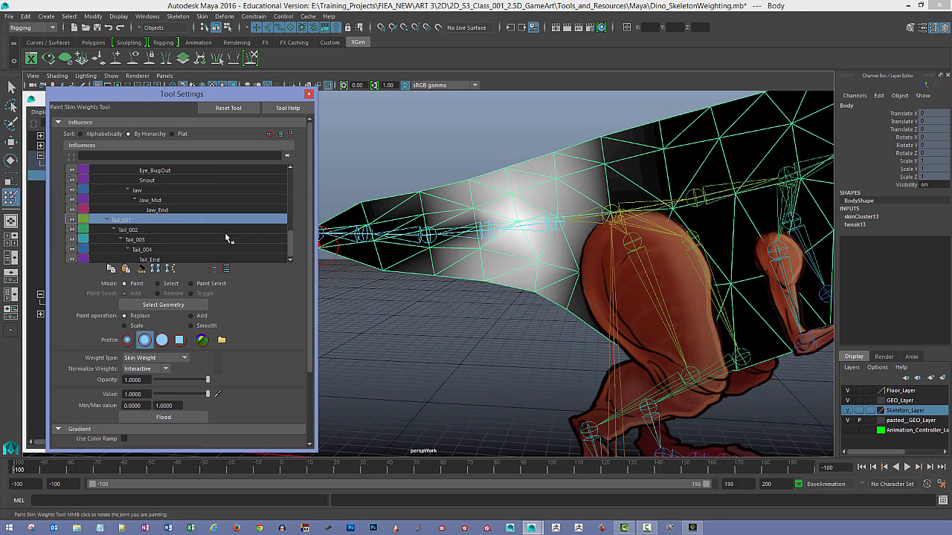
{"action": "mouse_move", "coordinate": [552, 191]}
{"action": "left_mouse_down"}
{"action": "mouse_move", "coordinate": [564, 246]}
{"action": "mouse_move", "coordinate": [552, 227]}
{"action": "mouse_move", "coordinate": [569, 274]}
{"action": "left_mouse_up"}
{"action": "mouse_move", "coordinate": [563, 144]}
{"action": "left_mouse_down"}
{"action": "mouse_move", "coordinate": [565, 286]}
{"action": "mouse_move", "coordinate": [603, 335]}
{"action": "mouse_move", "coordinate": [617, 160]}
{"action": "mouse_move", "coordinate": [606, 328]}
{"action": "left_mouse_up"}
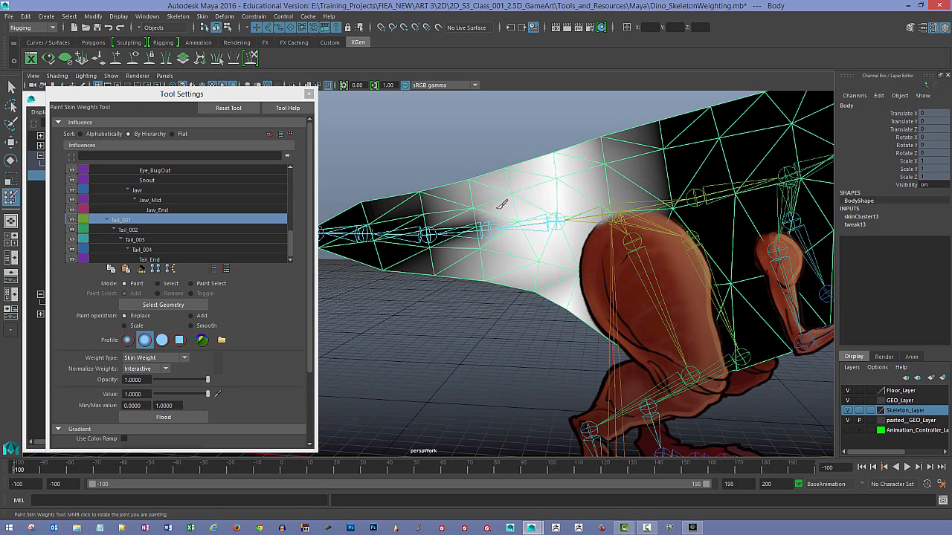
- Paint the Tail_002 weight around its joint and smooth the Tail_002 and Tail_003 influences toward the tail base
{"action": "left_click", "coordinate": [189, 232]}
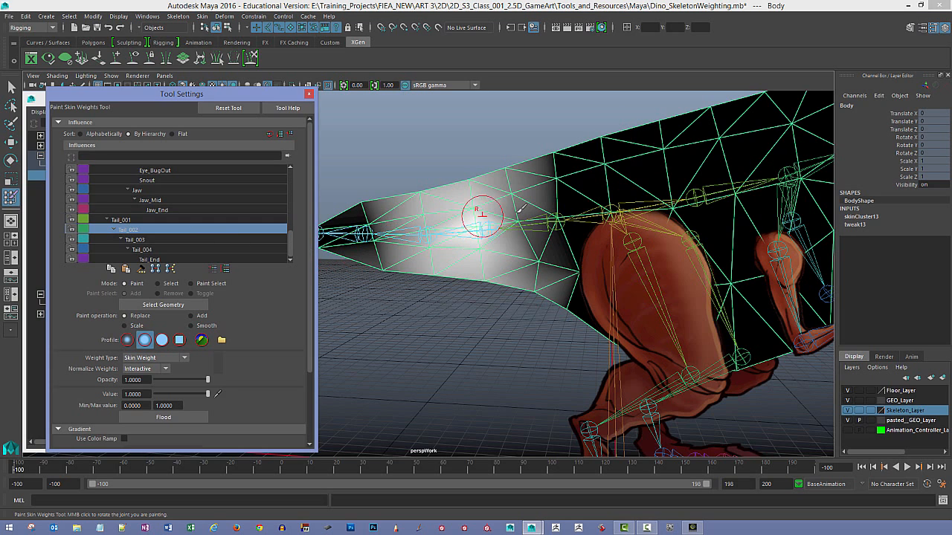
{"action": "mouse_move", "coordinate": [480, 213]}
{"action": "left_mouse_down"}
{"action": "mouse_move", "coordinate": [490, 289]}
{"action": "mouse_move", "coordinate": [503, 289]}
{"action": "mouse_move", "coordinate": [510, 309]}
{"action": "mouse_move", "coordinate": [512, 220]}
{"action": "left_mouse_up"}
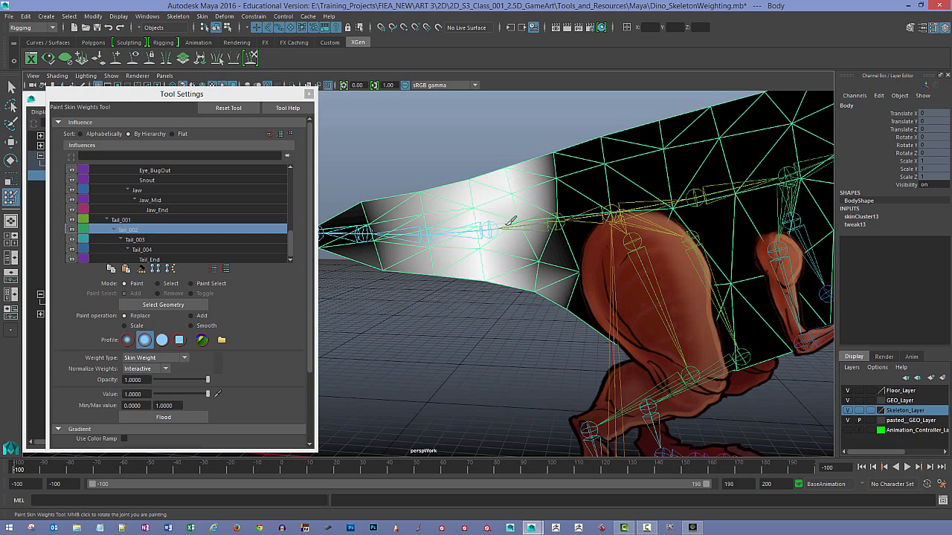
{"action": "mouse_move", "coordinate": [549, 177]}
{"action": "left_mouse_down", "text": "shift"}
{"action": "mouse_move", "coordinate": [563, 318]}
{"action": "mouse_move", "coordinate": [552, 273]}
{"action": "left_mouse_up", "text": "shift"}
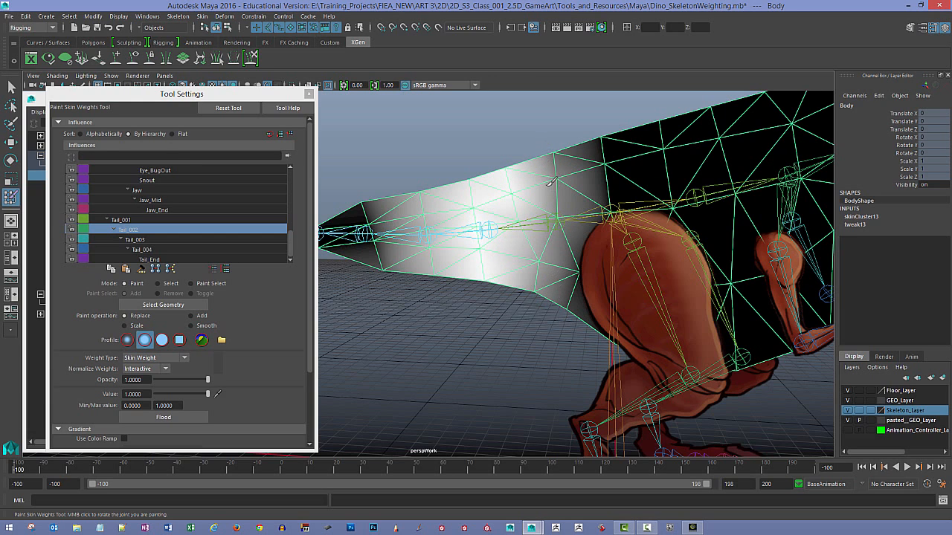
{"action": "left_click", "coordinate": [208, 240]}
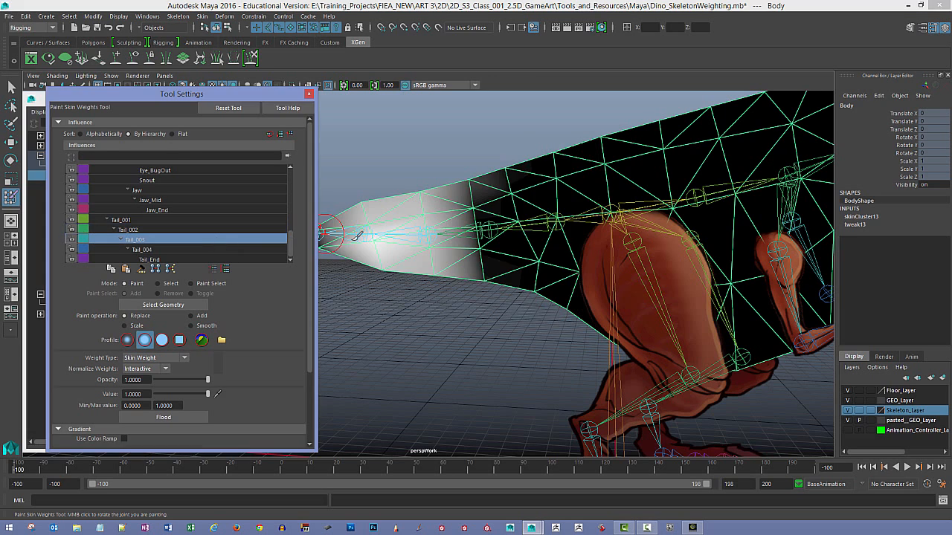
{"action": "mouse_move", "coordinate": [426, 202]}
{"action": "left_mouse_down"}
{"action": "mouse_move", "coordinate": [469, 299]}
{"action": "mouse_move", "coordinate": [490, 298]}
{"action": "mouse_move", "coordinate": [484, 180]}
{"action": "mouse_move", "coordinate": [530, 176]}
{"action": "left_mouse_up"}
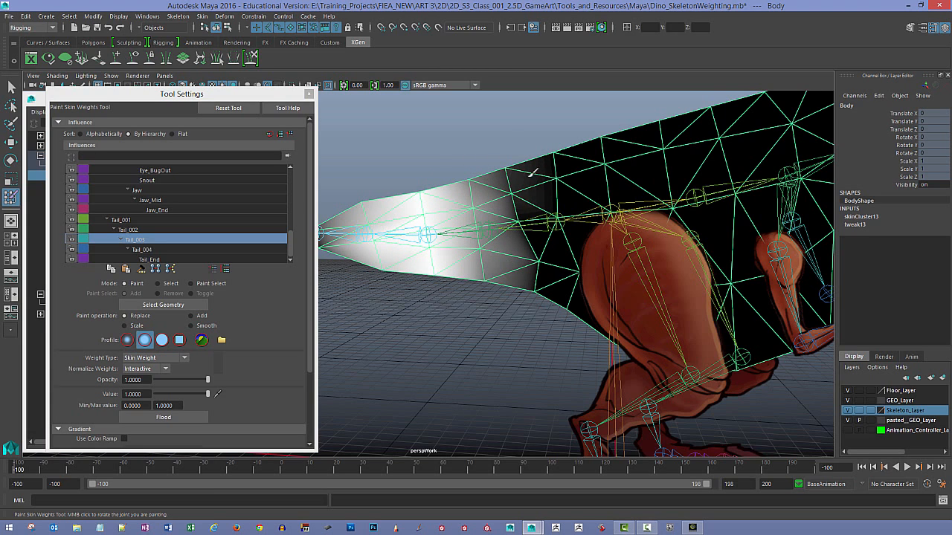
- Paint the Tail_004 weight near the tail tip with a smoothed falloff, and blend the Tail_End influence over the tip
{"action": "left_click", "coordinate": [190, 246]}
{"action": "left_click", "coordinate": [240, 249]}
{"action": "mouse_move", "coordinate": [391, 210]}
{"action": "left_mouse_down"}
{"action": "mouse_move", "coordinate": [370, 231]}
{"action": "mouse_move", "coordinate": [399, 291]}
{"action": "left_mouse_up"}
{"action": "left_click_drag", "start_coordinate": [426, 177], "coordinate": [458, 298], "text": "shift"}
{"action": "middle_click_drag", "start_coordinate": [472, 291], "coordinate": [535, 294], "text": "alt"}
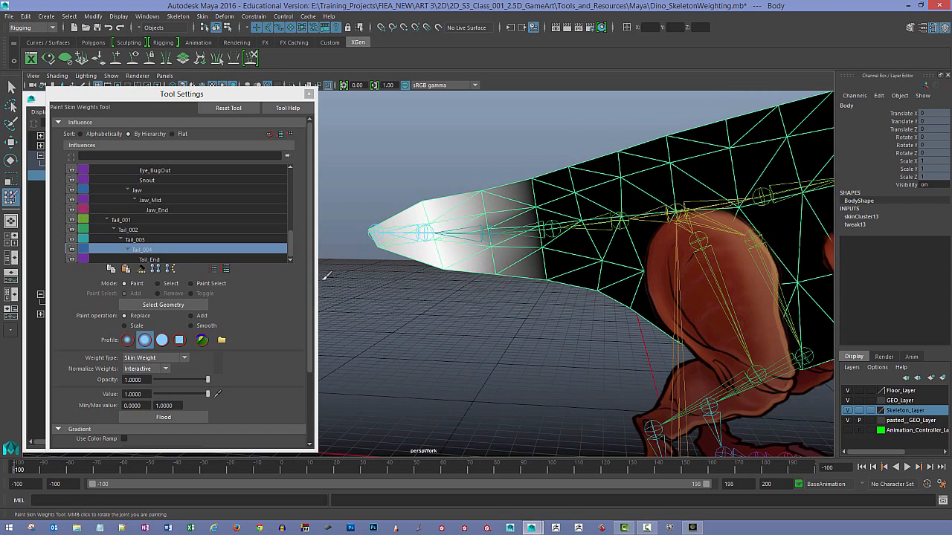
{"action": "left_click", "coordinate": [149, 259]}
{"action": "mouse_move", "coordinate": [377, 209]}
{"action": "left_mouse_down"}
{"action": "mouse_move", "coordinate": [382, 262]}
{"action": "mouse_move", "coordinate": [431, 188]}
{"action": "mouse_move", "coordinate": [426, 175]}
{"action": "left_mouse_up"}
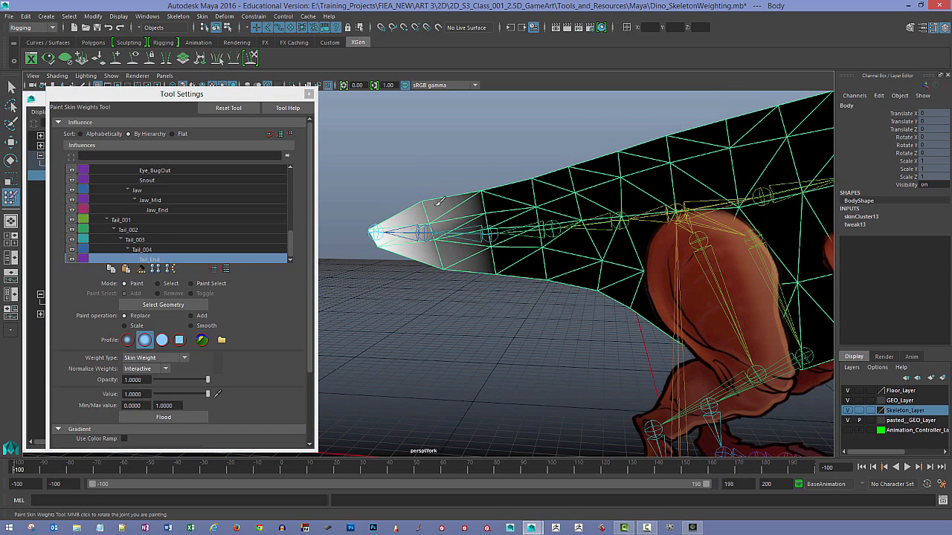
- Leave weight painting, select all tail joints from Tail_001 to Tail_End with the Rotate tool, and undo the trial rotation
{"action": "scroll", "coordinate": [629, 272], "scroll_direction": "down", "scroll_amount": 3}
{"action": "middle_click_drag", "start_coordinate": [680, 255], "coordinate": [582, 253], "text": "alt"}
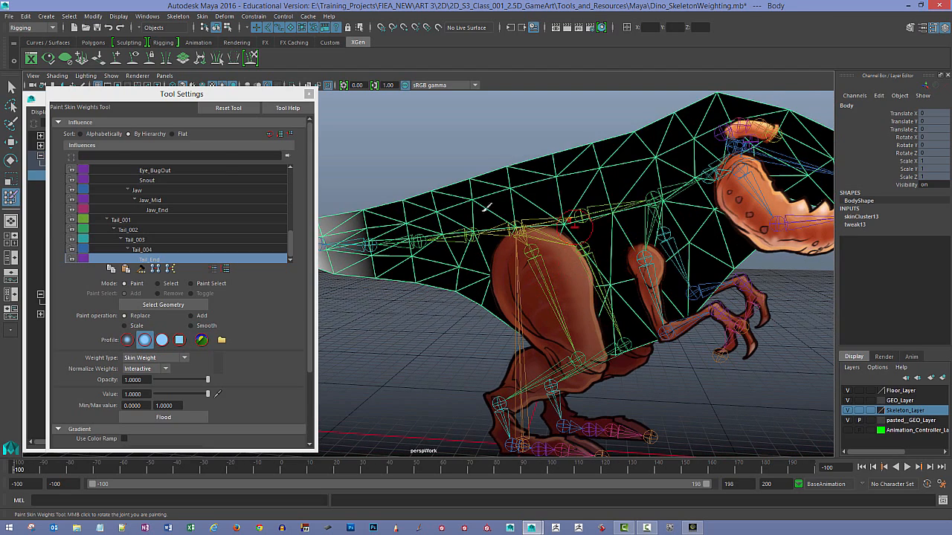
{"action": "left_click", "coordinate": [11, 87]}
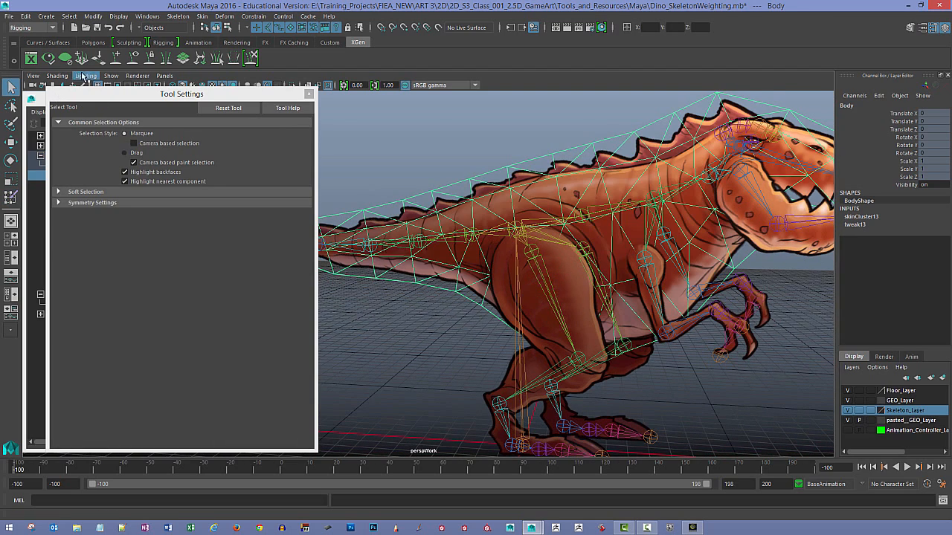
{"action": "left_click", "coordinate": [428, 128]}
{"action": "middle_click_drag", "start_coordinate": [442, 173], "coordinate": [514, 180], "text": "alt"}
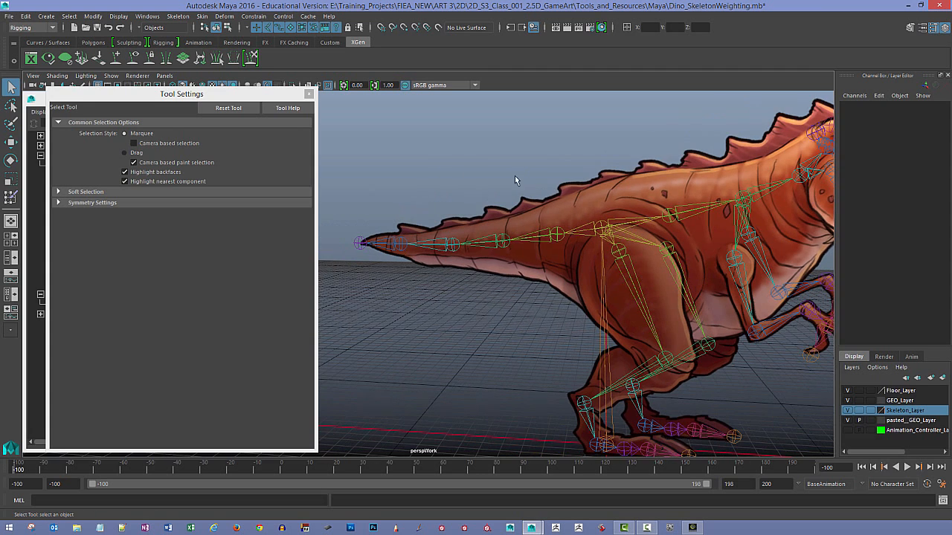
{"action": "left_click", "coordinate": [553, 236]}
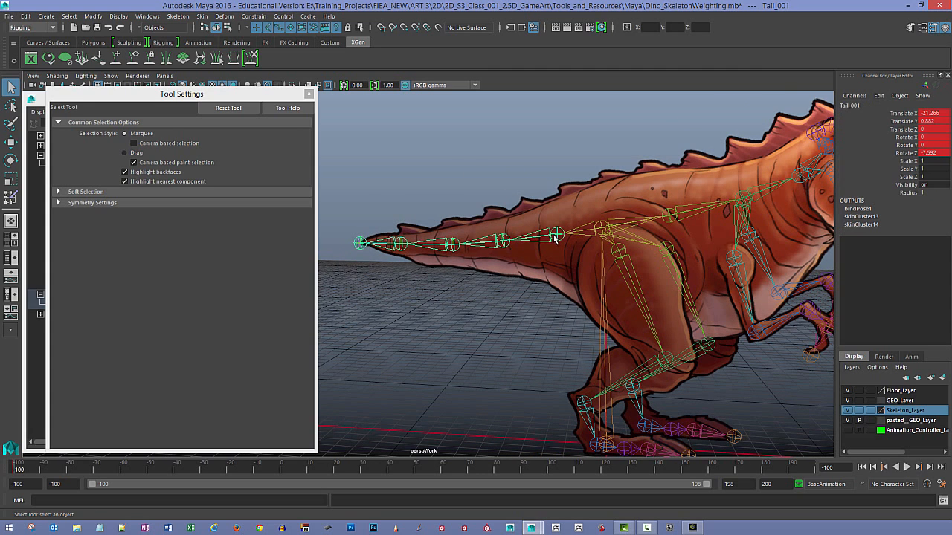
{"action": "left_click", "coordinate": [491, 245], "text": "shift"}
{"action": "left_click", "coordinate": [356, 249], "text": "shift"}
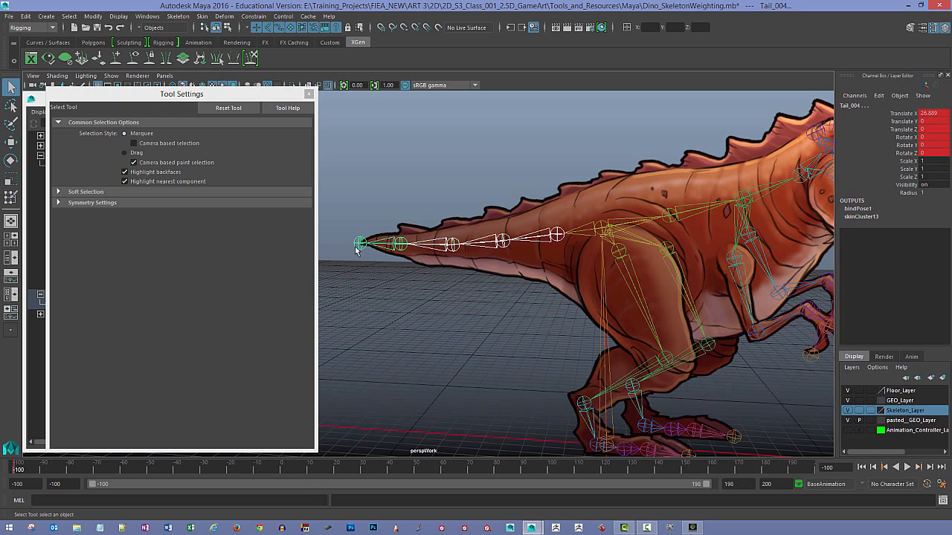
{"action": "left_click", "coordinate": [360, 245]}
{"action": "key", "text": "e"}
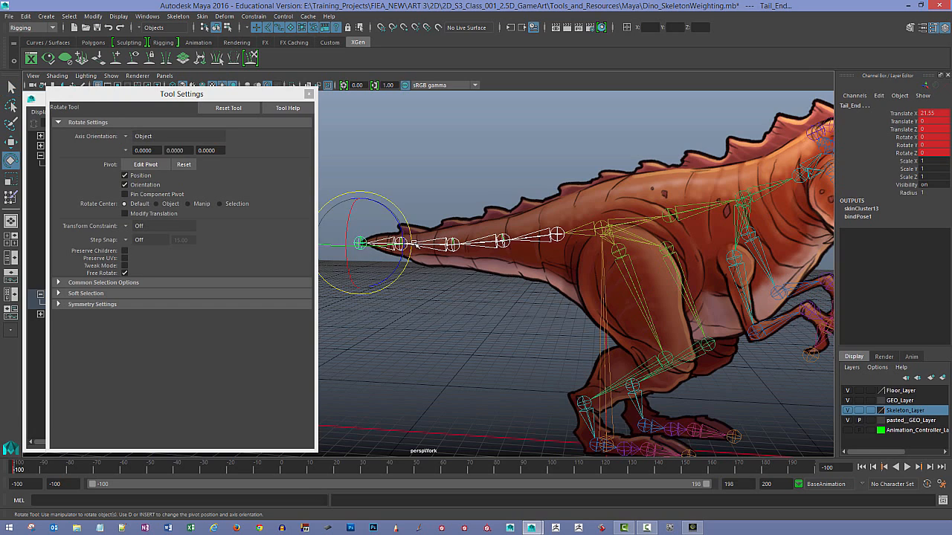
{"action": "left_click_drag", "start_coordinate": [448, 210], "coordinate": [492, 229], "text": "alt"}
{"action": "key", "text": "ctrl+z"}
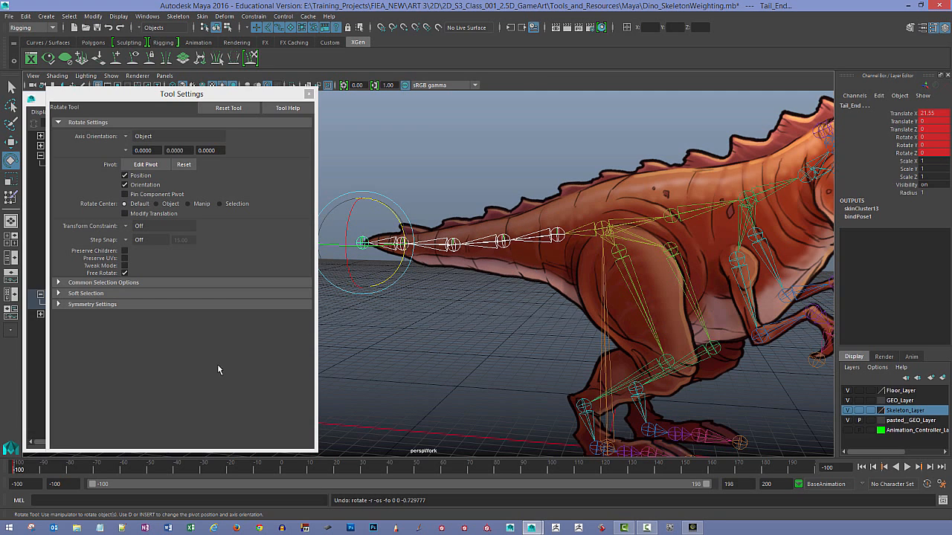
- At frame -90, curl the tail joints downward to Rotate Z -22.77 and key their translate and rotate channels
{"action": "left_click_drag", "start_coordinate": [15, 468], "coordinate": [48, 477]}
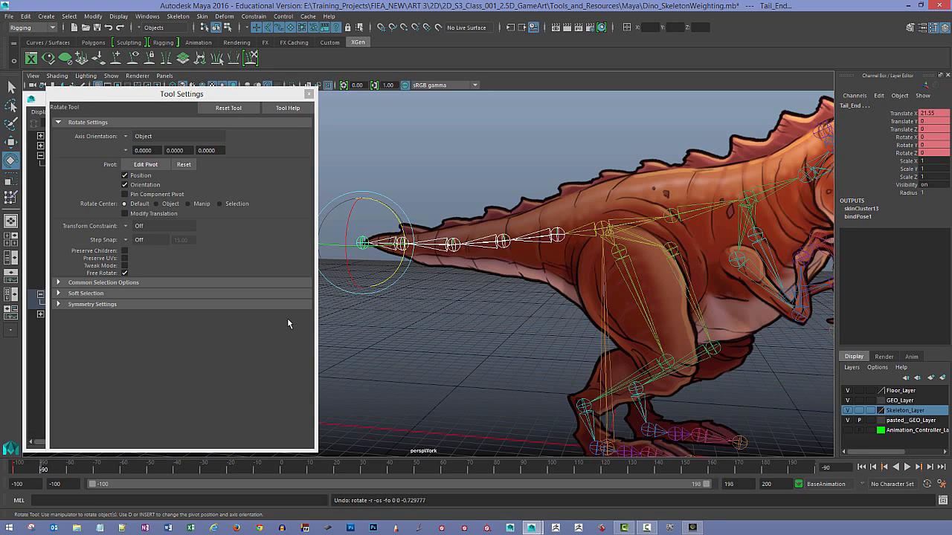
{"action": "left_click_drag", "start_coordinate": [389, 210], "coordinate": [360, 208]}
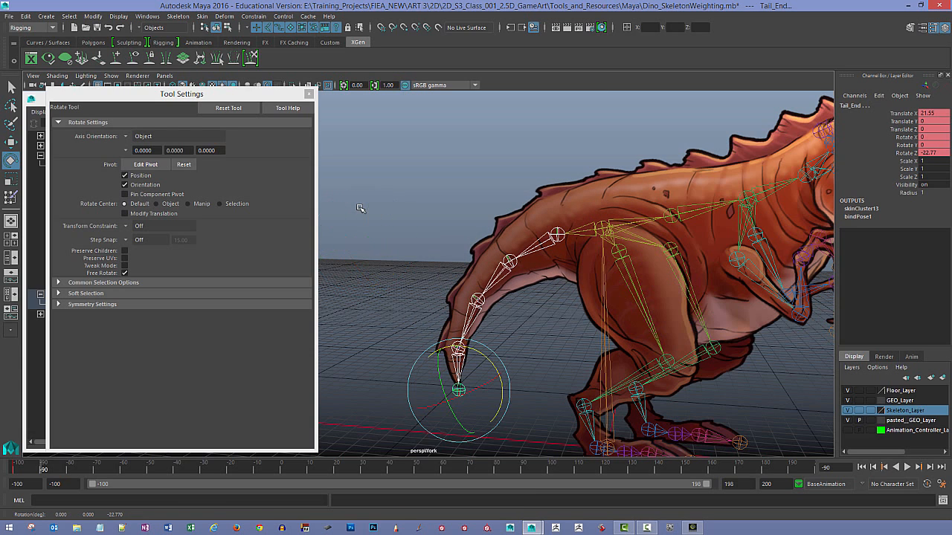
{"action": "left_click_drag", "start_coordinate": [904, 152], "coordinate": [902, 116]}
{"action": "right_click_drag", "start_coordinate": [902, 115], "coordinate": [898, 132]}
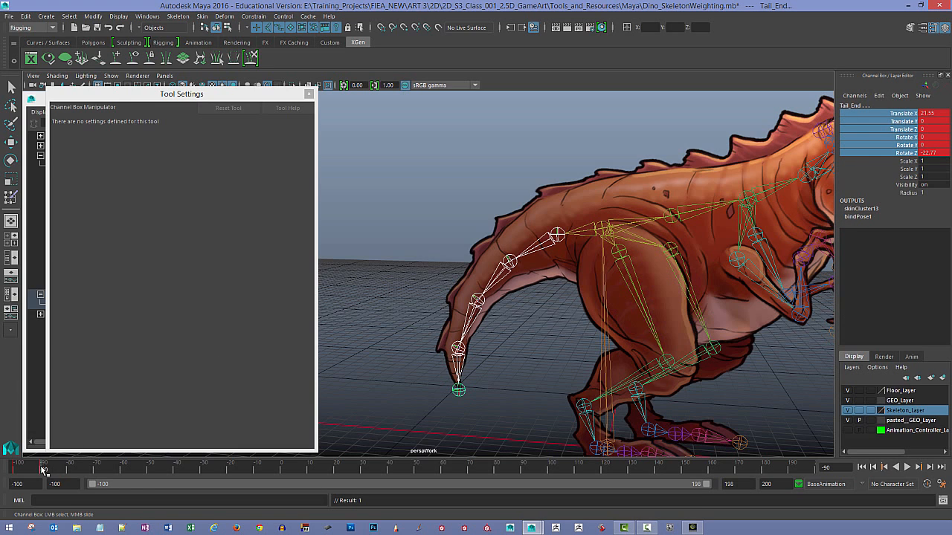
- At frame -80, curl the tail joints upward to Rotate Z 24.547 and key their translate and rotate channels
{"action": "key", "text": "alt+v"}
{"action": "left_click", "coordinate": [68, 468]}
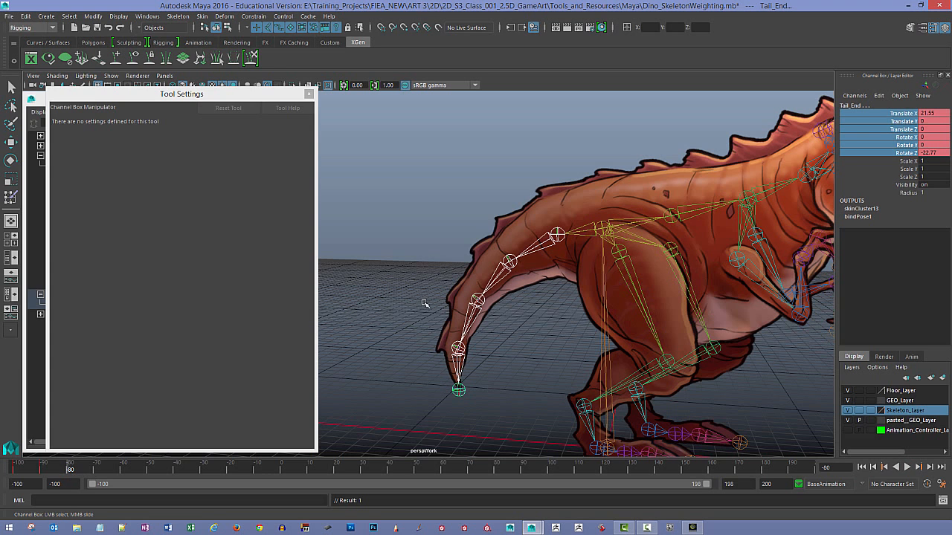
{"action": "middle_click_drag", "start_coordinate": [463, 235], "coordinate": [450, 240], "text": "alt"}
{"action": "key", "text": "e"}
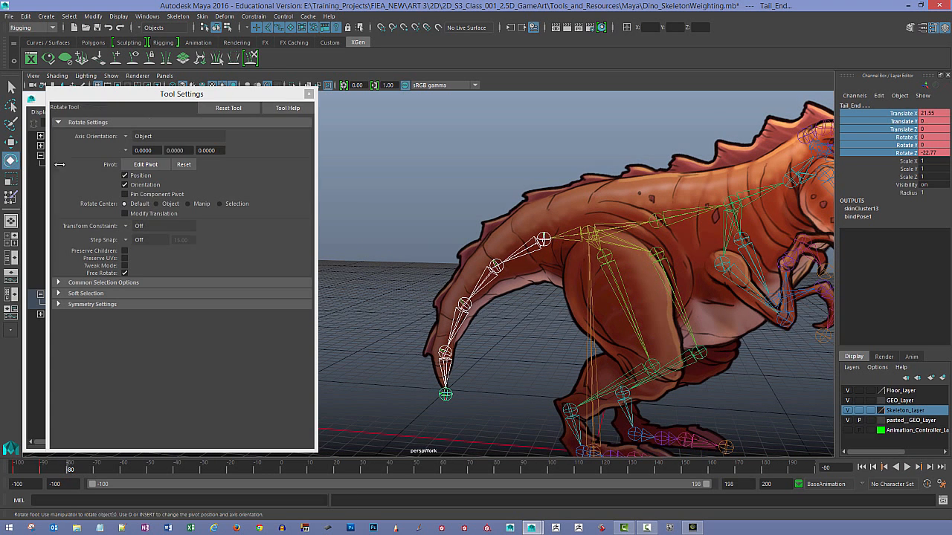
{"action": "left_click_drag", "start_coordinate": [463, 361], "coordinate": [729, 339]}
{"action": "left_click_drag", "start_coordinate": [904, 153], "coordinate": [901, 113]}
{"action": "right_click", "coordinate": [900, 113]}
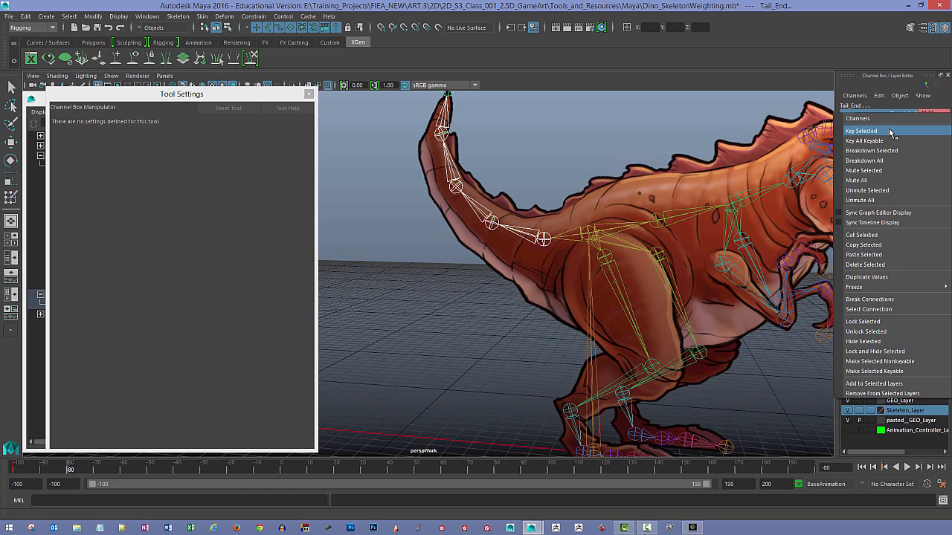
{"action": "left_click", "coordinate": [889, 132]}
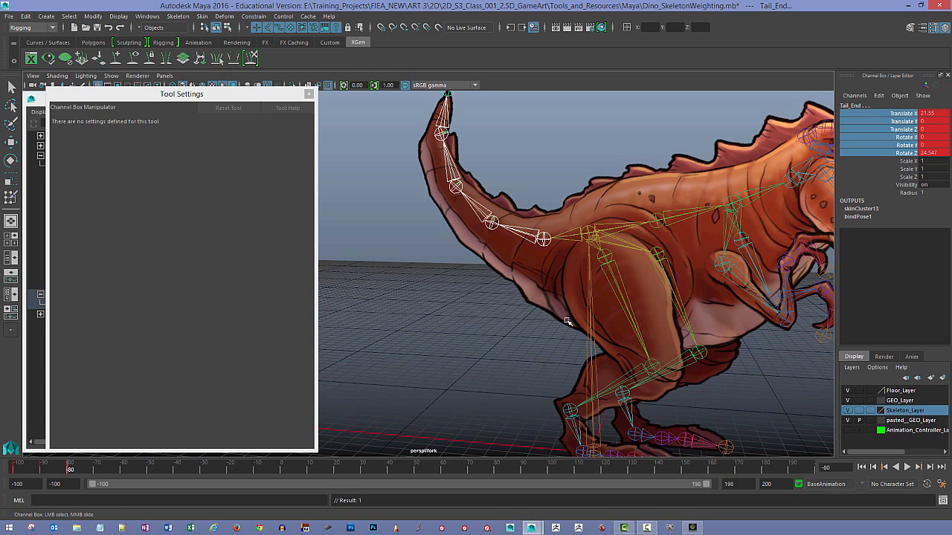
- Play back the tail swing, stop at frame -73 and select the Body mesh
{"action": "key", "text": "alt+v"}
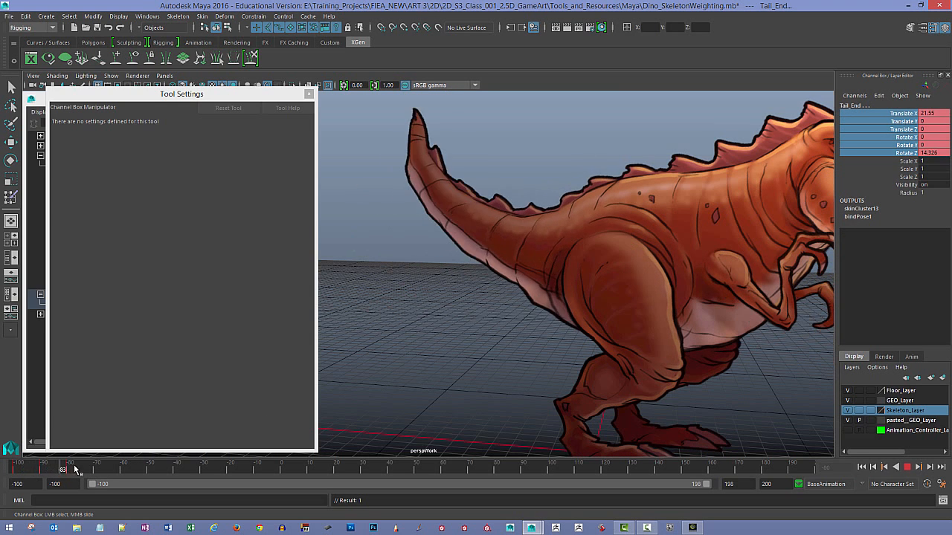
{"action": "left_click", "coordinate": [86, 470]}
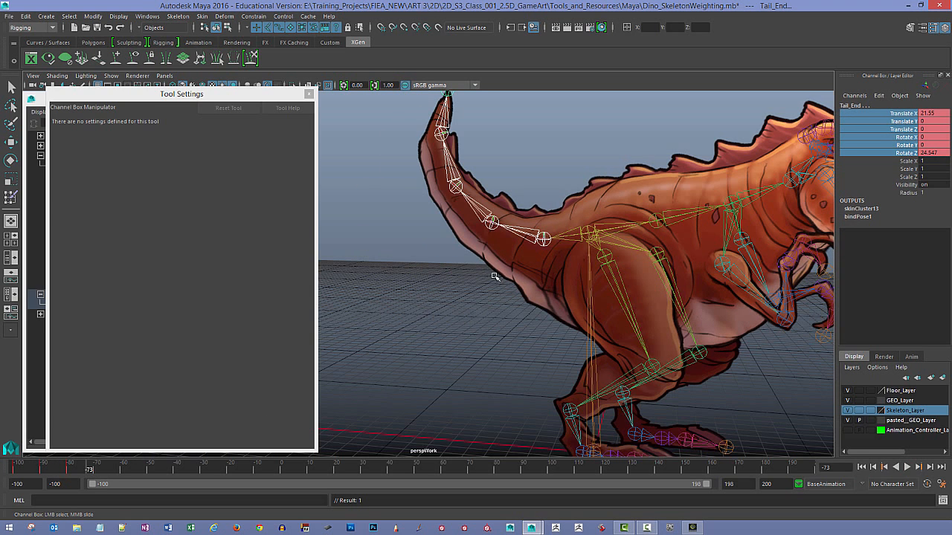
{"action": "left_click", "coordinate": [540, 303]}
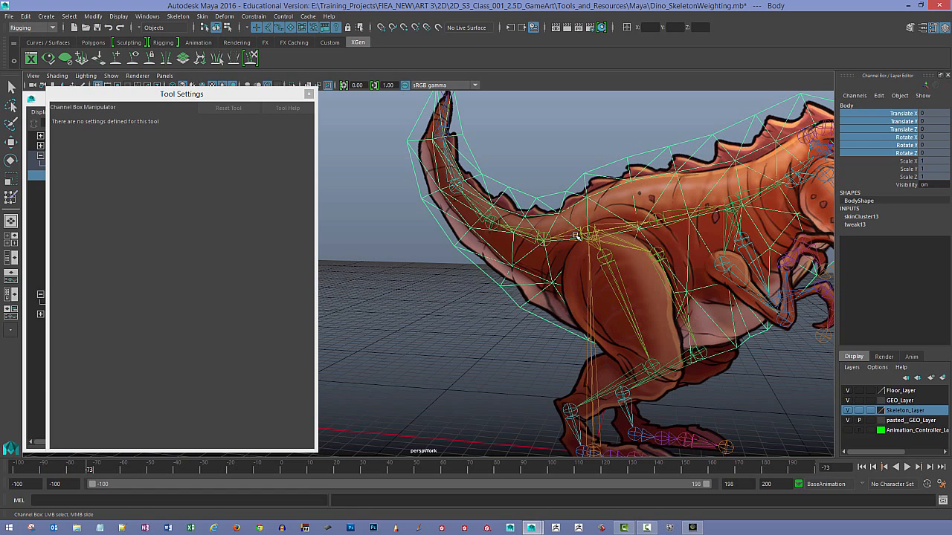
- Activate Paint Skin Weights on the Body mesh, enable Color feedback in the display settings and pick Tail_001 as the influence
{"action": "left_click", "coordinate": [11, 197]}
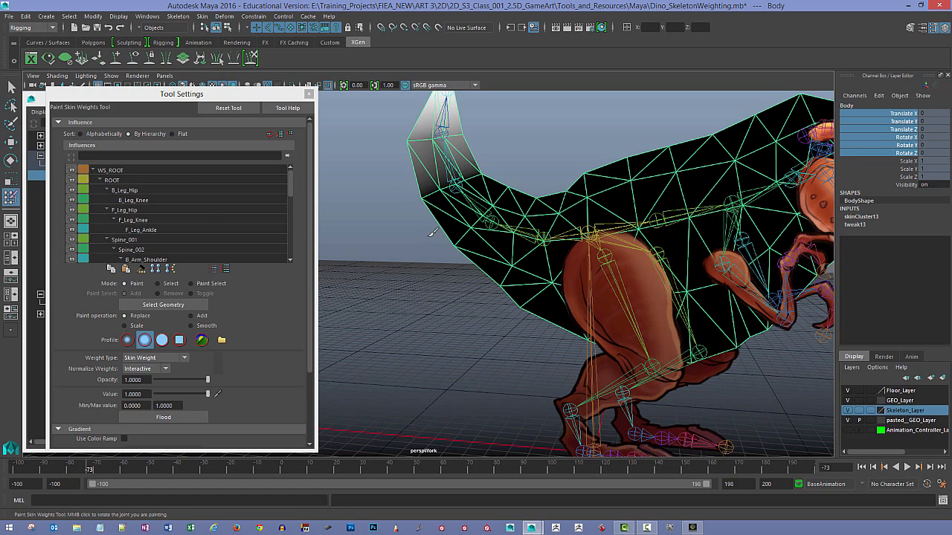
{"action": "scroll", "coordinate": [565, 211], "scroll_direction": "up", "scroll_amount": 3}
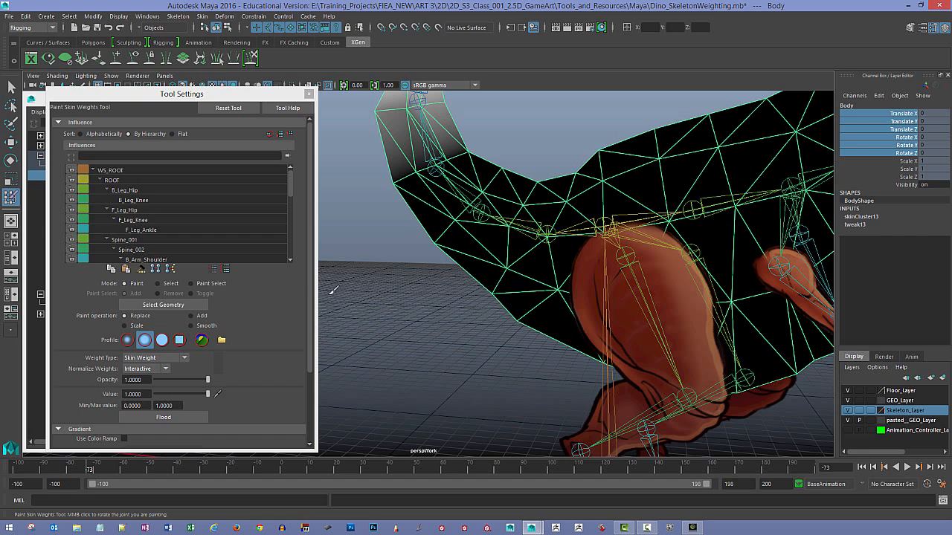
{"action": "scroll", "coordinate": [308, 284], "scroll_direction": "down", "scroll_amount": 3}
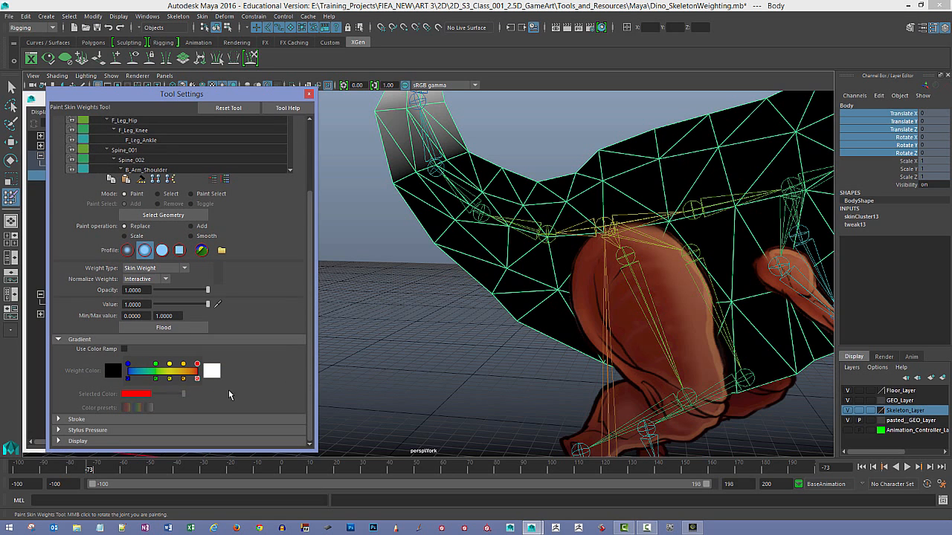
{"action": "left_click", "coordinate": [65, 442]}
{"action": "scroll", "coordinate": [269, 380], "scroll_direction": "down", "scroll_amount": 4}
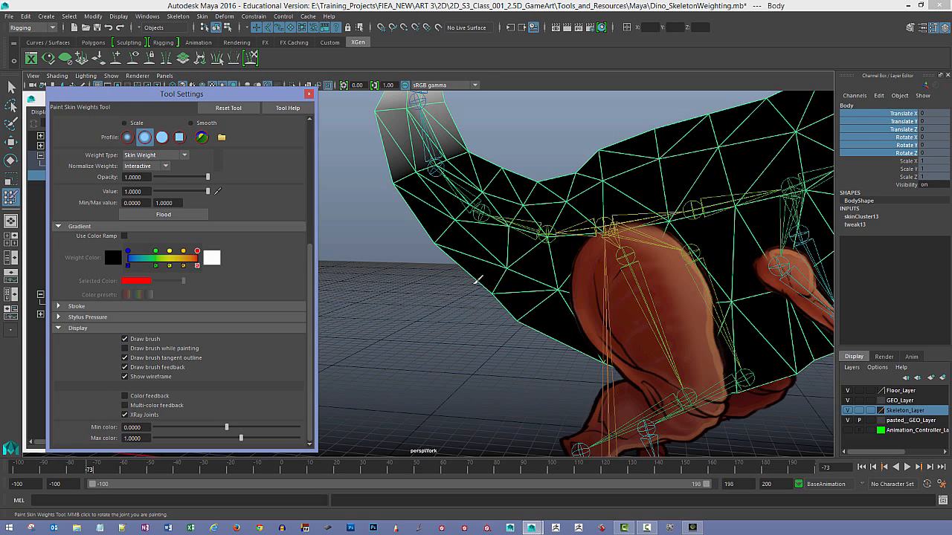
{"action": "right_click_drag", "start_coordinate": [545, 233], "coordinate": [546, 206]}
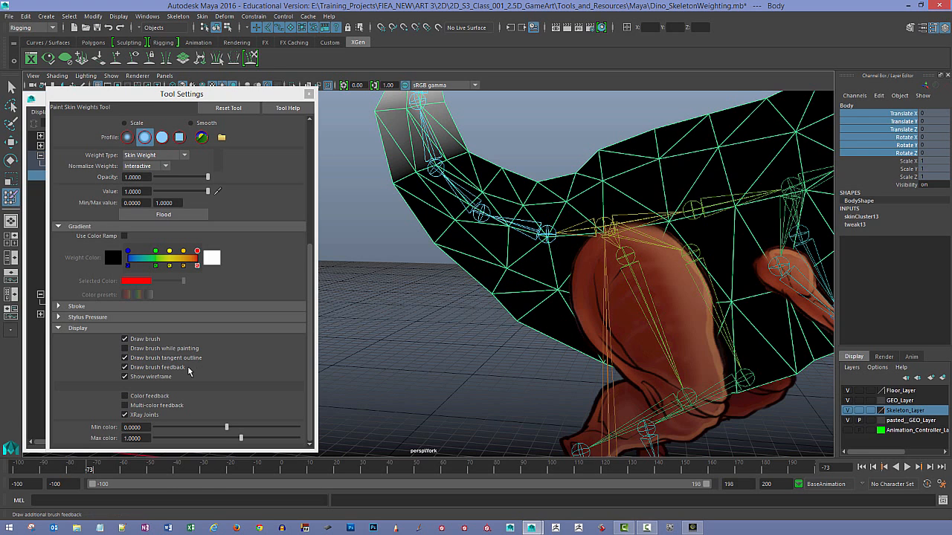
{"action": "left_click", "coordinate": [125, 397]}
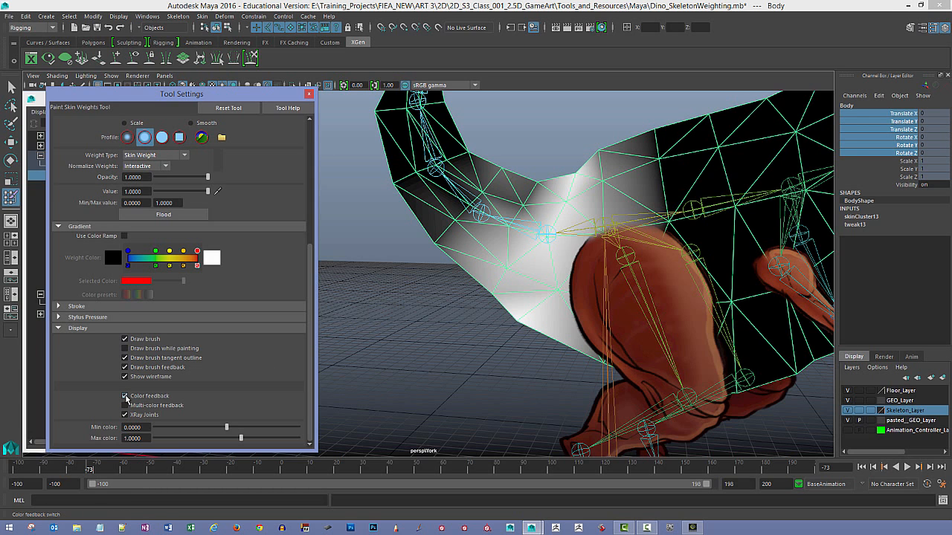
- Smooth the Tail_001 weights over the tail base, covering the upper edge, the underside and the transition towards the tail tip
{"action": "middle_click_drag", "start_coordinate": [514, 249], "coordinate": [495, 255], "text": "alt"}
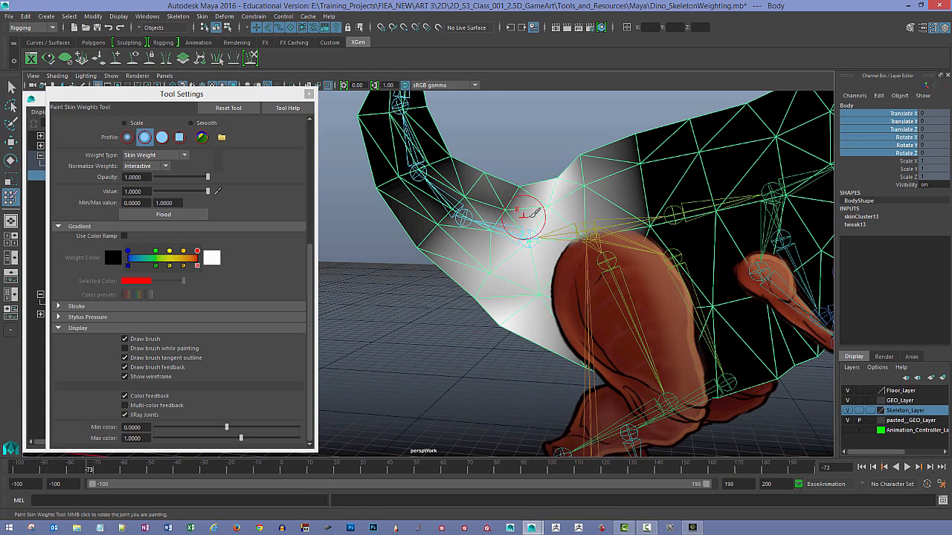
{"action": "left_click_drag", "start_coordinate": [524, 246], "coordinate": [524, 235]}
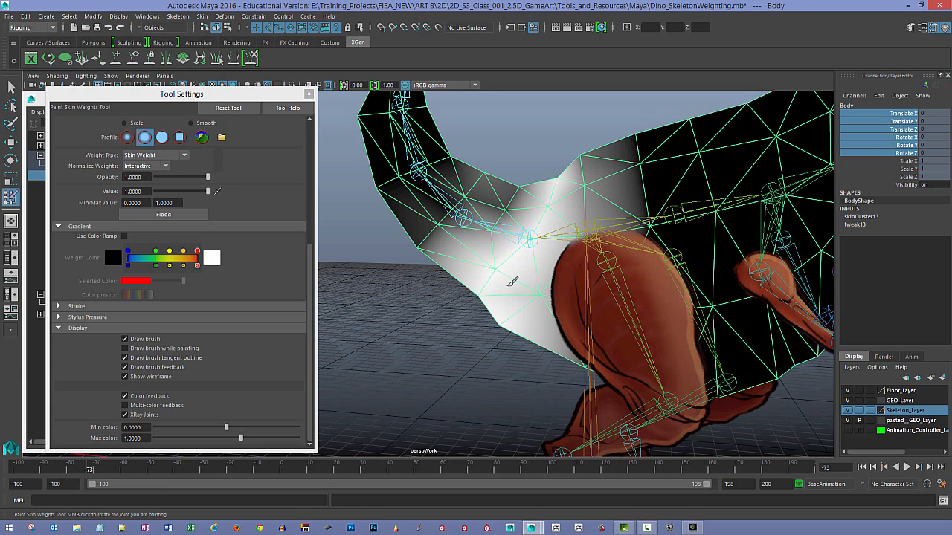
{"action": "mouse_move", "coordinate": [542, 268]}
{"action": "left_mouse_down", "text": "shift"}
{"action": "mouse_move", "coordinate": [519, 319]}
{"action": "mouse_move", "coordinate": [513, 276]}
{"action": "mouse_move", "coordinate": [509, 292]}
{"action": "left_mouse_up", "text": "shift"}
{"action": "mouse_move", "coordinate": [501, 253]}
{"action": "left_mouse_down"}
{"action": "mouse_move", "coordinate": [492, 269]}
{"action": "mouse_move", "coordinate": [554, 200]}
{"action": "mouse_move", "coordinate": [547, 209]}
{"action": "left_mouse_up"}
{"action": "mouse_move", "coordinate": [548, 209]}
{"action": "left_mouse_down"}
{"action": "mouse_move", "coordinate": [544, 197]}
{"action": "mouse_move", "coordinate": [516, 214]}
{"action": "mouse_move", "coordinate": [557, 184]}
{"action": "mouse_move", "coordinate": [534, 226]}
{"action": "left_mouse_up"}
{"action": "left_click_drag", "start_coordinate": [589, 149], "coordinate": [584, 232]}
{"action": "left_click_drag", "start_coordinate": [547, 281], "coordinate": [505, 302]}
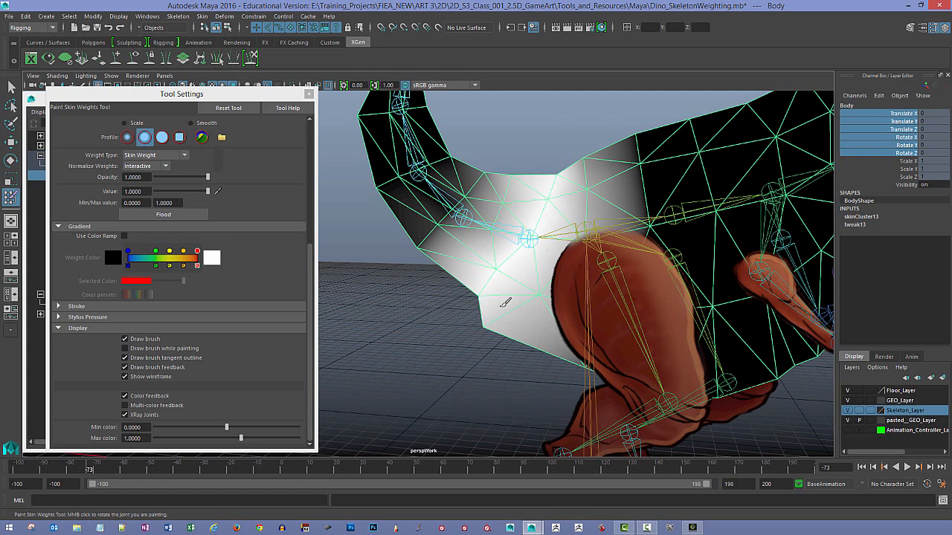
{"action": "left_click_drag", "start_coordinate": [512, 266], "coordinate": [498, 325]}
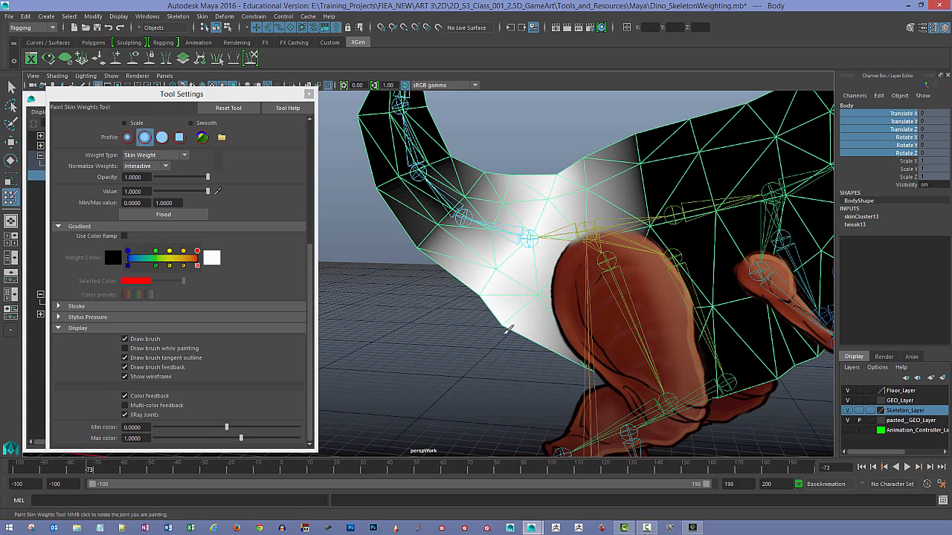
{"action": "mouse_move", "coordinate": [466, 255]}
{"action": "left_mouse_down"}
{"action": "mouse_move", "coordinate": [438, 230]}
{"action": "mouse_move", "coordinate": [448, 238]}
{"action": "mouse_move", "coordinate": [461, 212]}
{"action": "mouse_move", "coordinate": [442, 223]}
{"action": "left_mouse_up"}
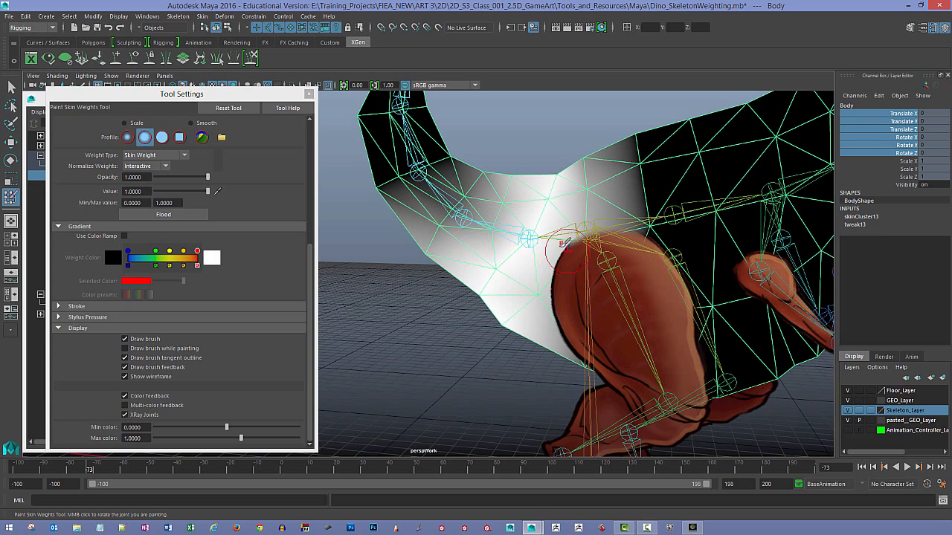
- Pick Tail_002 as the influence and smooth its weights along the middle of the tail
{"action": "right_click", "coordinate": [467, 217]}
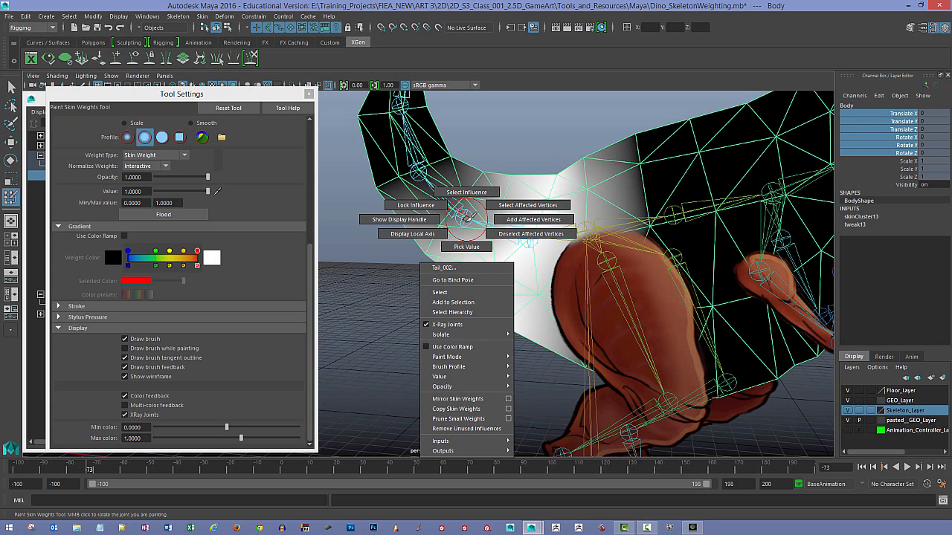
{"action": "left_click", "coordinate": [467, 192]}
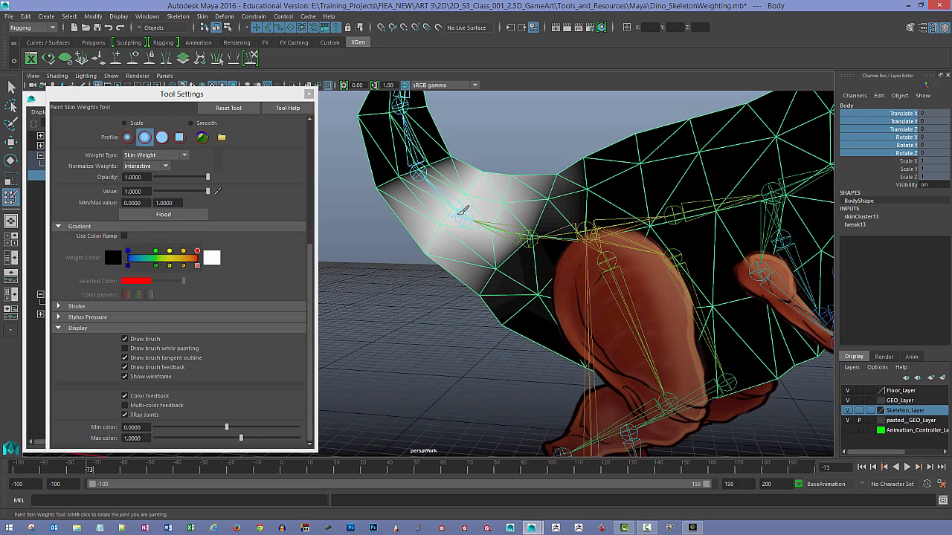
{"action": "mouse_move", "coordinate": [454, 229]}
{"action": "left_mouse_down"}
{"action": "mouse_move", "coordinate": [478, 187]}
{"action": "mouse_move", "coordinate": [435, 177]}
{"action": "mouse_move", "coordinate": [440, 160]}
{"action": "mouse_move", "coordinate": [408, 158]}
{"action": "mouse_move", "coordinate": [401, 195]}
{"action": "mouse_move", "coordinate": [394, 168]}
{"action": "mouse_move", "coordinate": [424, 105]}
{"action": "mouse_move", "coordinate": [388, 163]}
{"action": "mouse_move", "coordinate": [407, 186]}
{"action": "left_mouse_up"}
- Pick the third tail joint as the influence and smooth its weights towards the tail tip
{"action": "middle_click_drag", "start_coordinate": [491, 253], "coordinate": [518, 318], "text": "alt"}
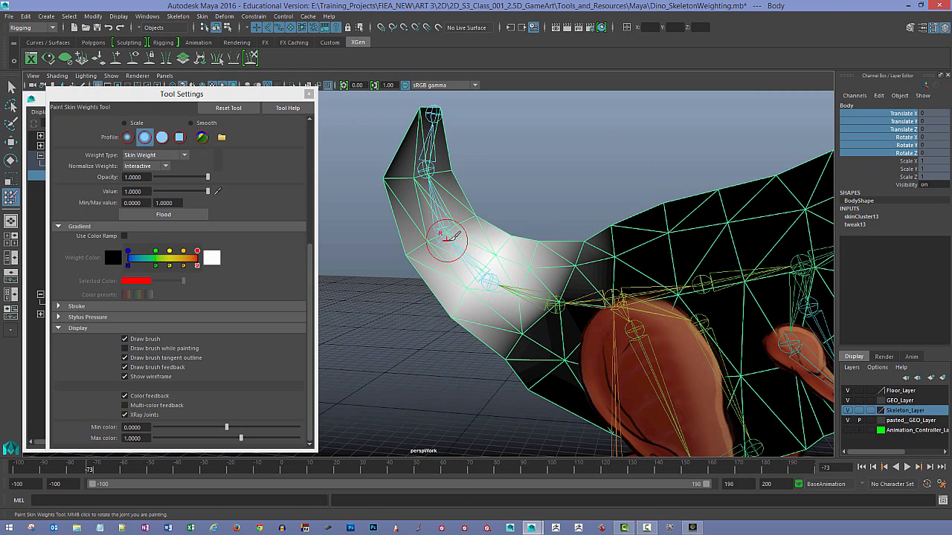
{"action": "right_click_drag", "start_coordinate": [443, 235], "coordinate": [444, 202]}
{"action": "mouse_move", "coordinate": [460, 206]}
{"action": "left_mouse_down"}
{"action": "mouse_move", "coordinate": [462, 215]}
{"action": "mouse_move", "coordinate": [447, 164]}
{"action": "left_mouse_up"}
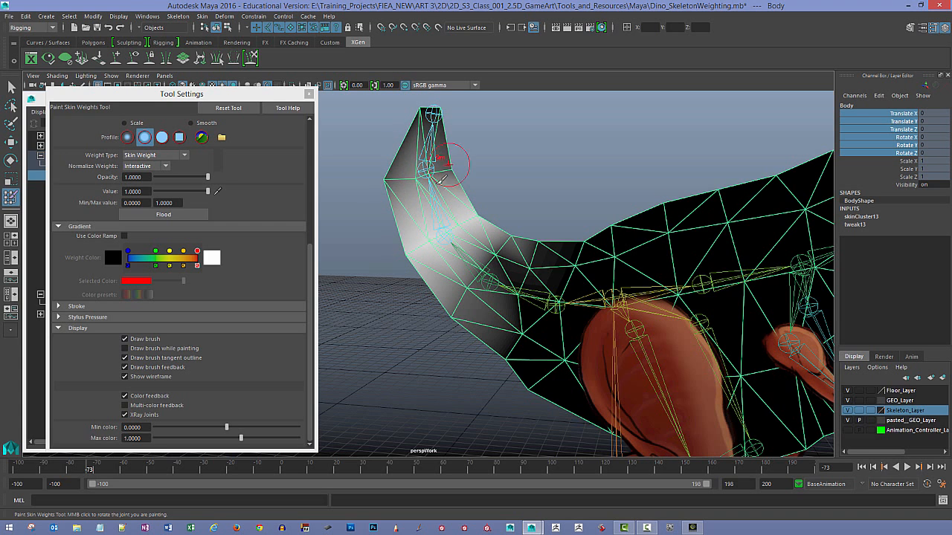
{"action": "left_click_drag", "start_coordinate": [403, 191], "coordinate": [431, 181]}
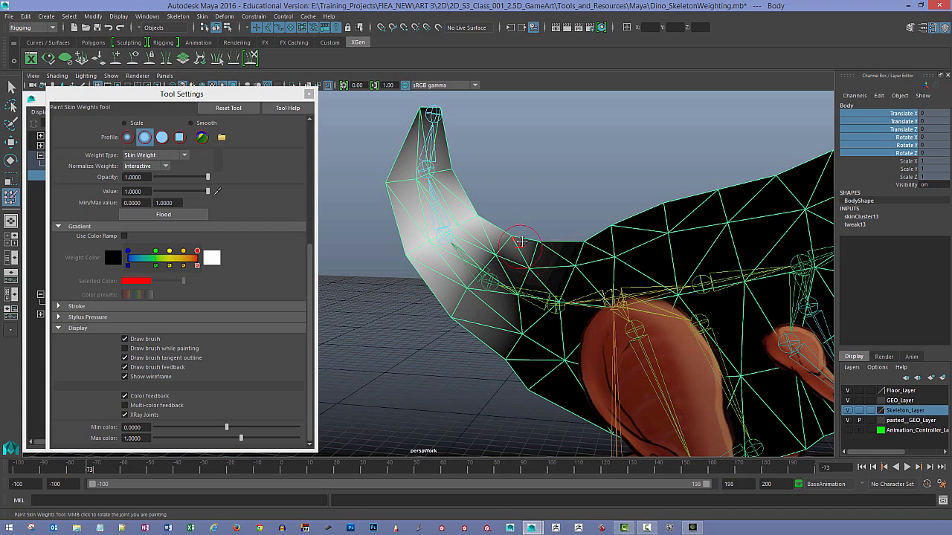
- Go to frame -89, pick Tail_002 as the influence and smooth its weights along the tail's underside and upper edge
{"action": "mouse_move", "coordinate": [521, 242]}
{"action": "left_mouse_down", "text": "alt"}
{"action": "mouse_move", "coordinate": [538, 258]}
{"action": "mouse_move", "coordinate": [540, 282]}
{"action": "mouse_move", "coordinate": [483, 256]}
{"action": "mouse_move", "coordinate": [446, 220]}
{"action": "left_mouse_up", "text": "alt"}
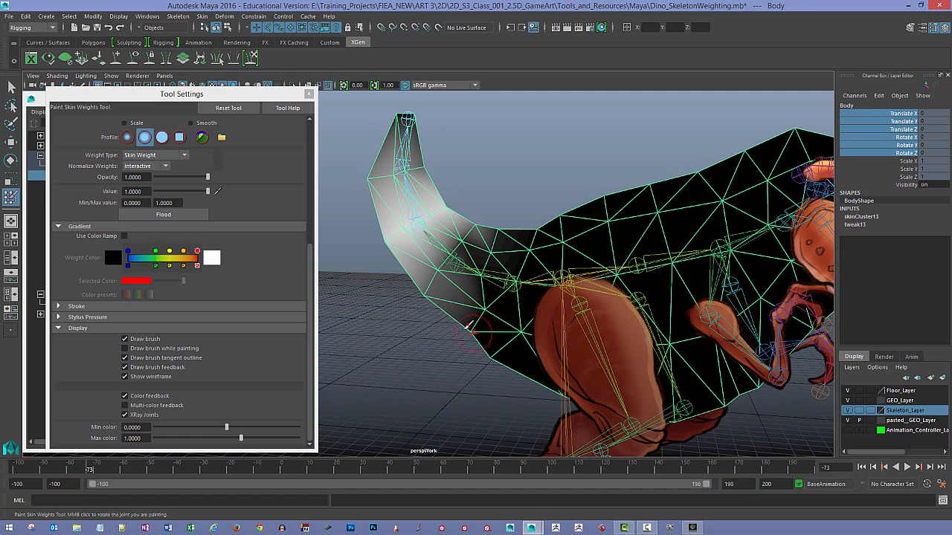
{"action": "middle_click_drag", "start_coordinate": [508, 310], "coordinate": [523, 276], "text": "alt"}
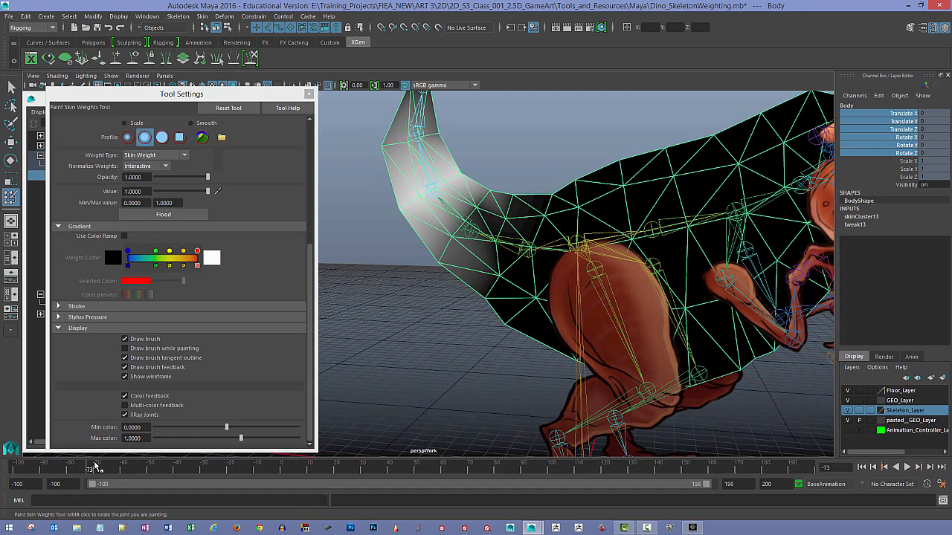
{"action": "left_click_drag", "start_coordinate": [95, 466], "coordinate": [43, 470]}
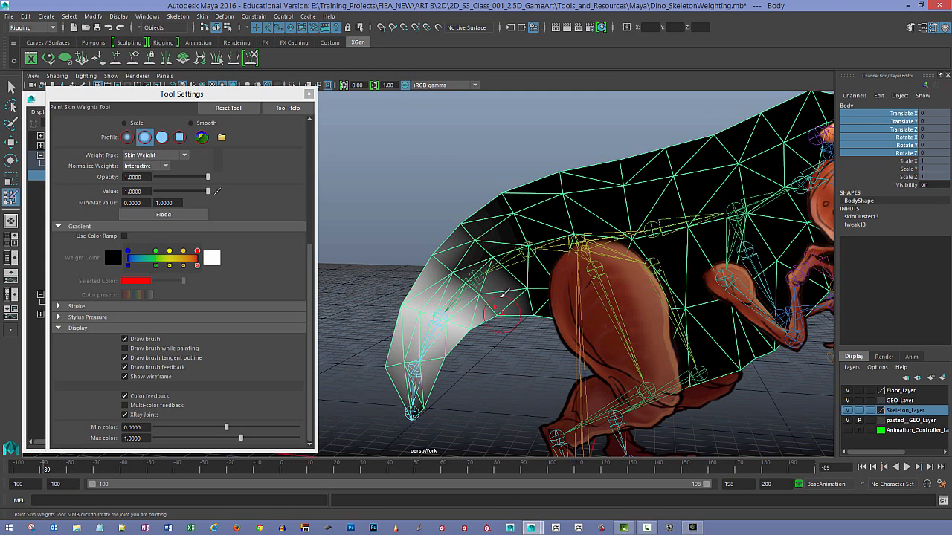
{"action": "right_click_drag", "start_coordinate": [473, 281], "coordinate": [477, 269]}
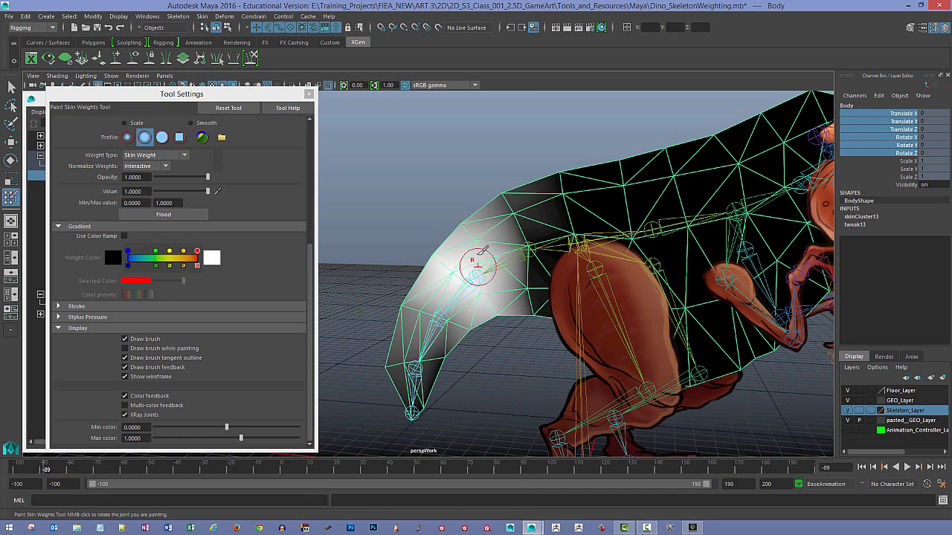
{"action": "left_click_drag", "start_coordinate": [488, 298], "coordinate": [444, 349]}
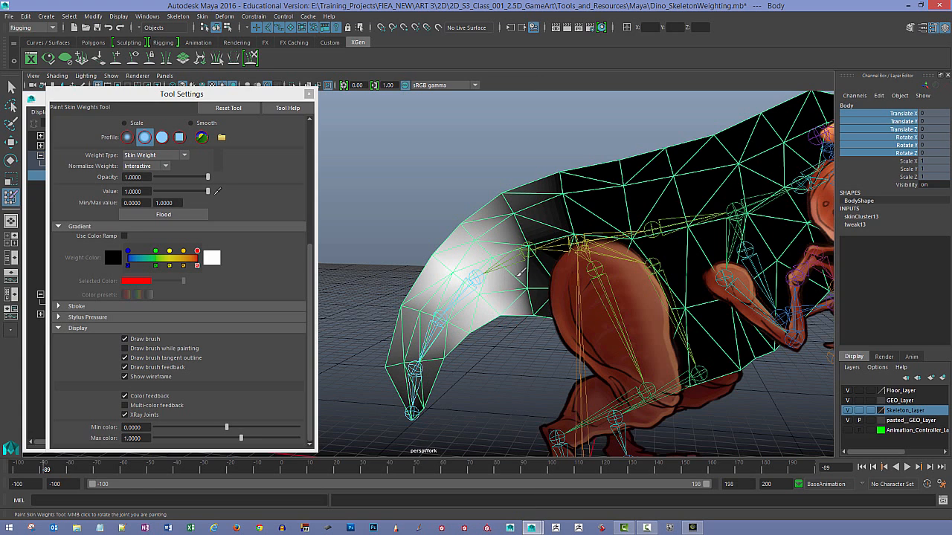
{"action": "left_click_drag", "start_coordinate": [519, 209], "coordinate": [515, 211]}
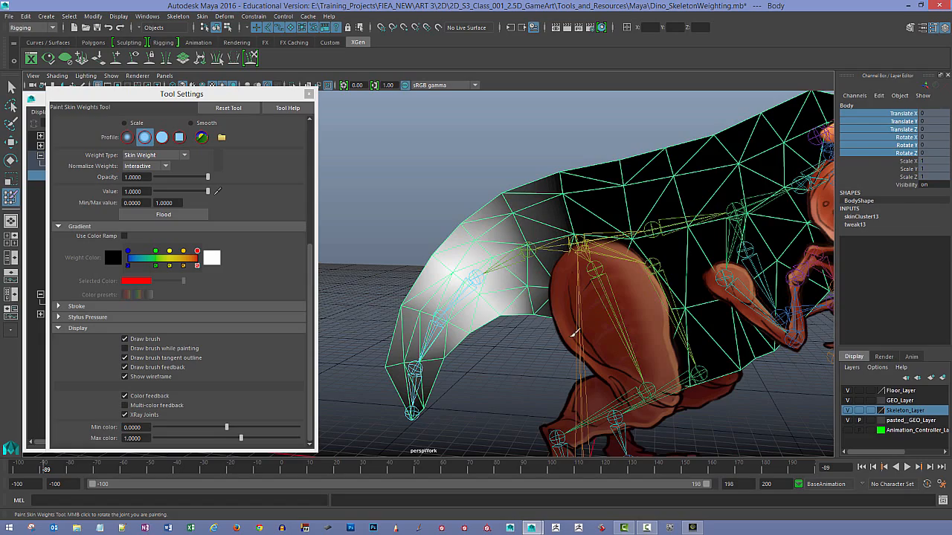
- Play back the tail swing to examine the tail deformation and stop at frame -85
{"action": "left_click_drag", "start_coordinate": [459, 315], "coordinate": [552, 285], "text": "alt"}
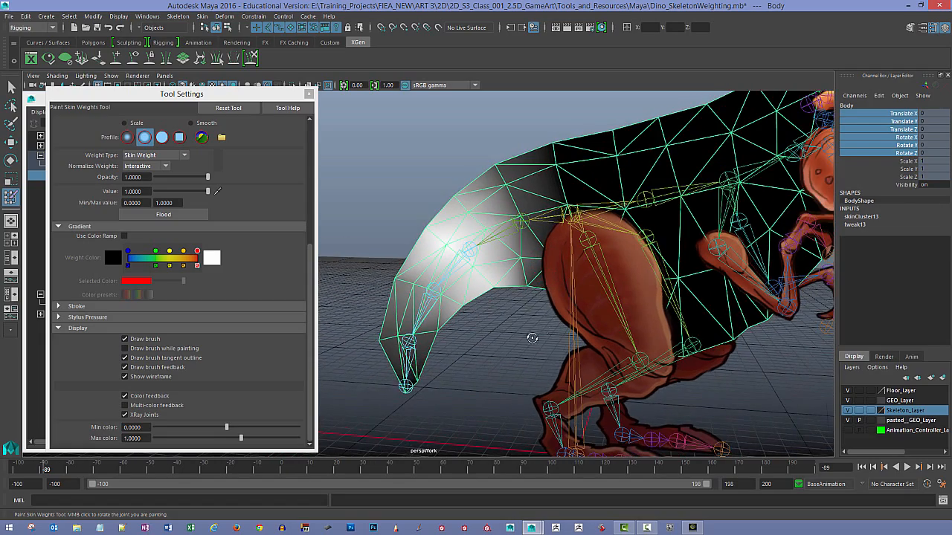
{"action": "left_click_drag", "start_coordinate": [532, 337], "coordinate": [487, 326], "text": "alt"}
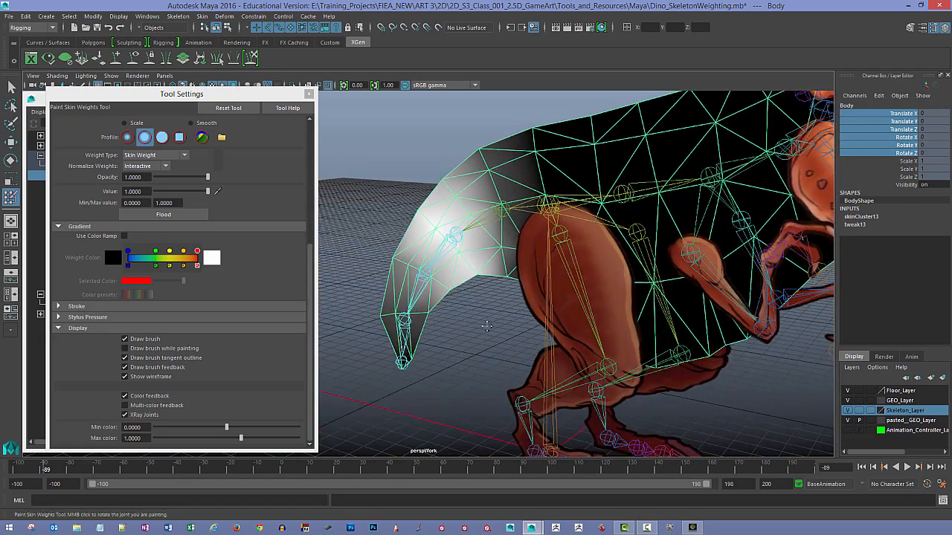
{"action": "middle_click_drag", "start_coordinate": [487, 326], "coordinate": [487, 339], "text": "alt"}
{"action": "right_click_drag", "start_coordinate": [484, 365], "coordinate": [492, 338], "text": "alt"}
{"action": "left_click_drag", "start_coordinate": [493, 337], "coordinate": [470, 353], "text": "alt"}
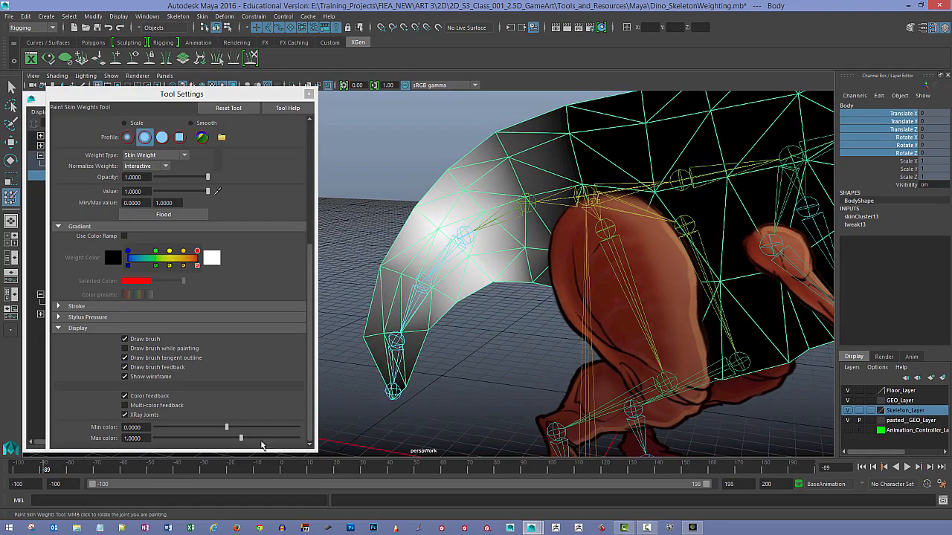
{"action": "key", "text": "alt+v"}
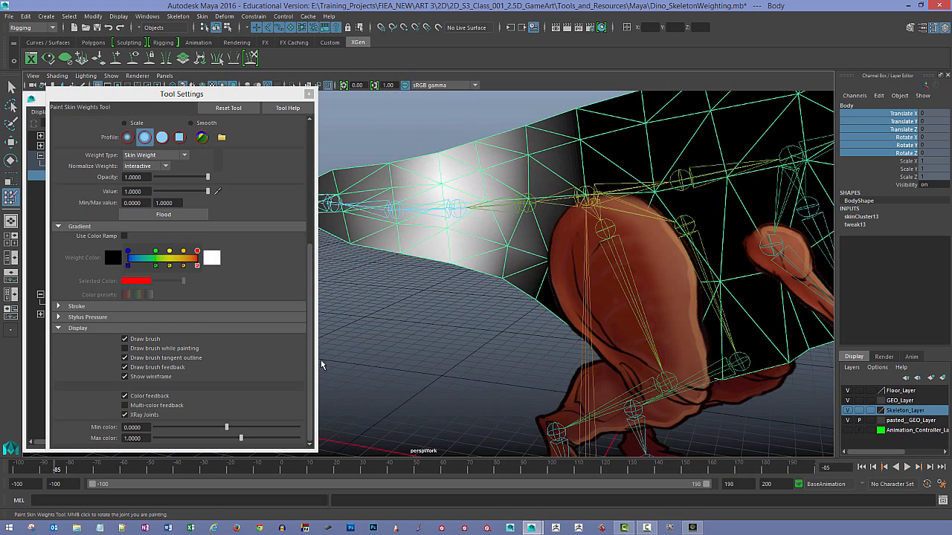
{"action": "key", "text": "alt+v"}
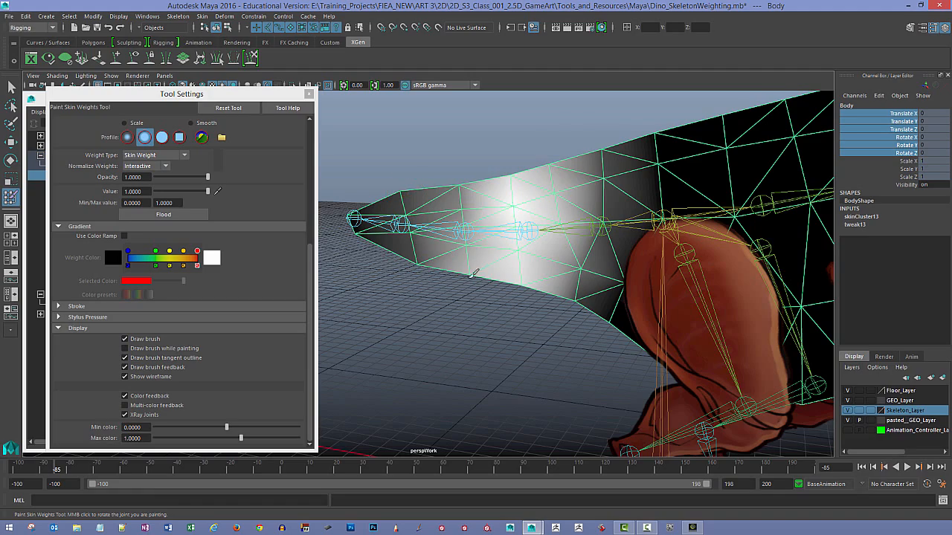
- Pick the ROOT influence at the hips and smooth its weights over the tail base with the tail posed at frame -93
{"action": "left_click_drag", "start_coordinate": [477, 311], "coordinate": [522, 288], "text": "alt"}
{"action": "left_click_drag", "start_coordinate": [65, 467], "coordinate": [28, 468]}
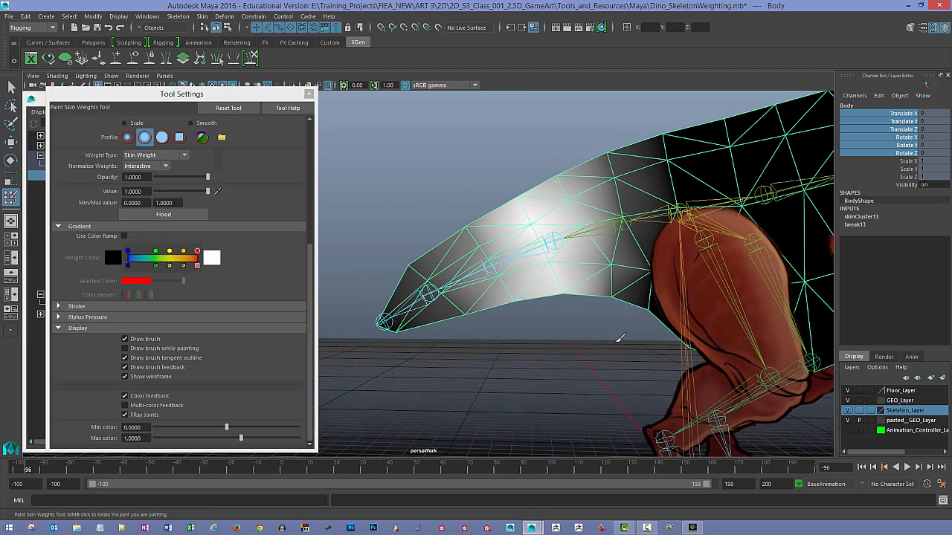
{"action": "middle_click_drag", "start_coordinate": [667, 320], "coordinate": [629, 320], "text": "alt"}
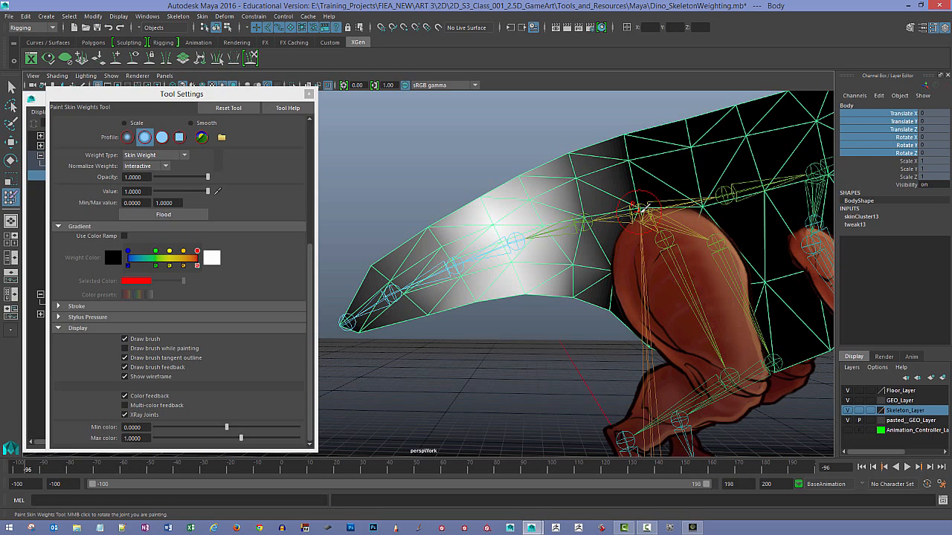
{"action": "right_click_drag", "start_coordinate": [638, 213], "coordinate": [642, 186]}
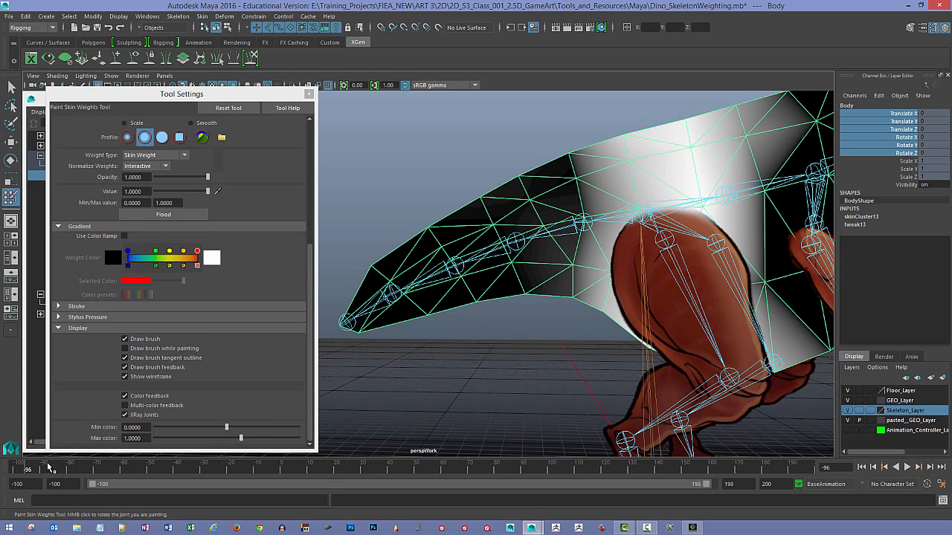
{"action": "key", "text": "alt+v"}
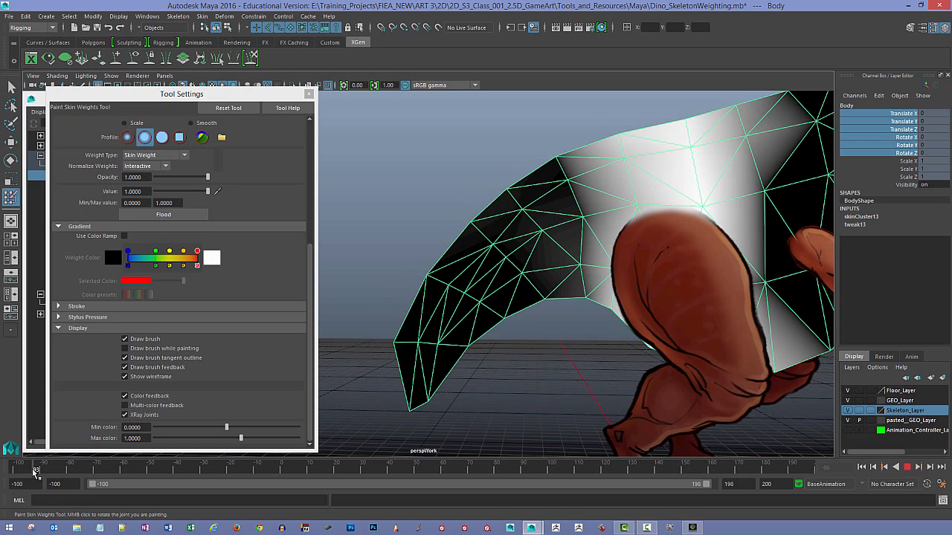
{"action": "key", "text": "alt+v"}
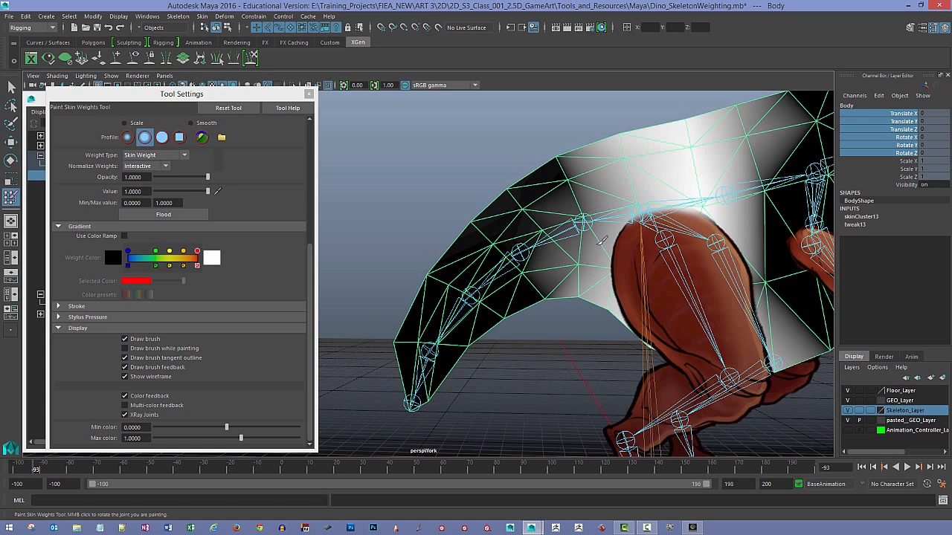
{"action": "left_click_drag", "start_coordinate": [580, 247], "coordinate": [573, 176]}
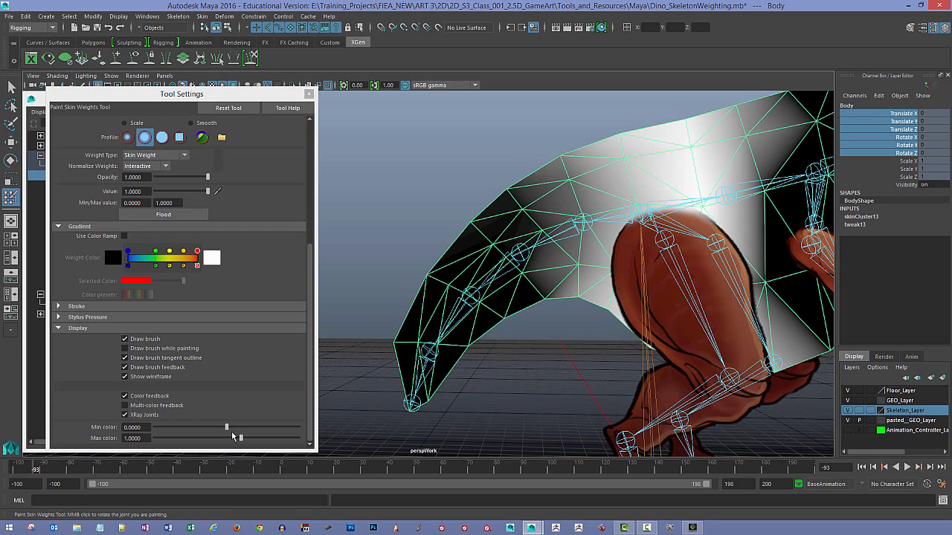
- Play back the tail swing to check the tail base and go to frame -82
{"action": "key", "text": "alt+v"}
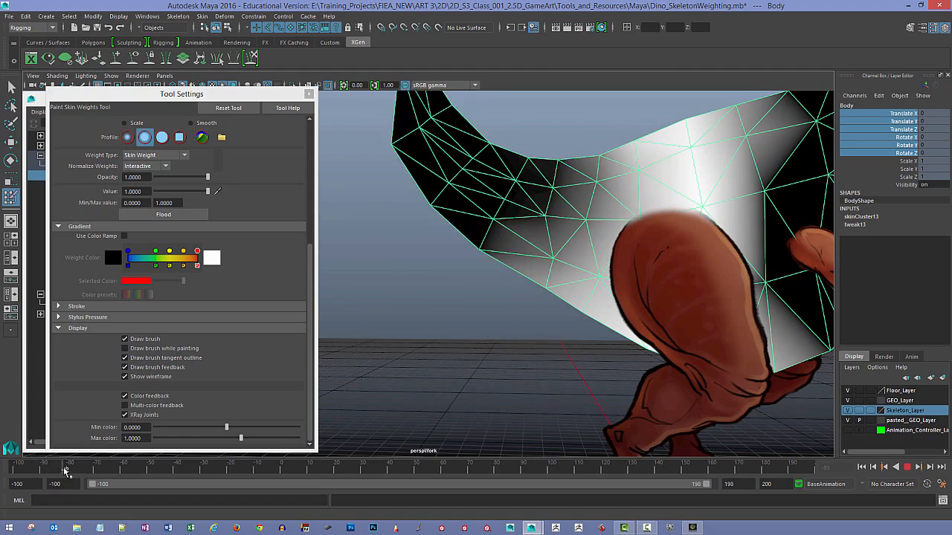
{"action": "left_click", "coordinate": [66, 469]}
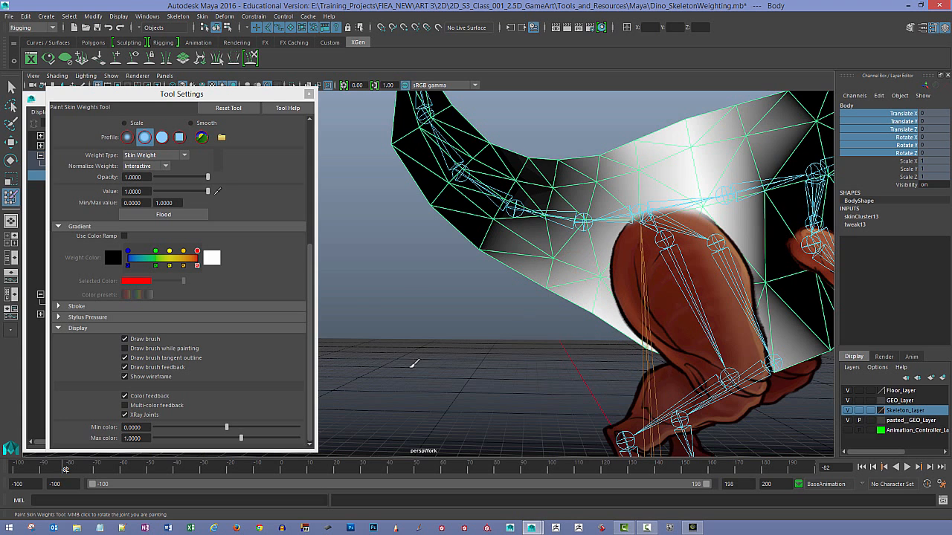
- Go to frame -88, play back the tail swing to check the hip weights, and stop at frame -85
{"action": "mouse_move", "coordinate": [65, 469]}
{"action": "left_mouse_down"}
{"action": "mouse_move", "coordinate": [87, 471]}
{"action": "mouse_move", "coordinate": [38, 470]}
{"action": "mouse_move", "coordinate": [48, 470]}
{"action": "left_mouse_up"}
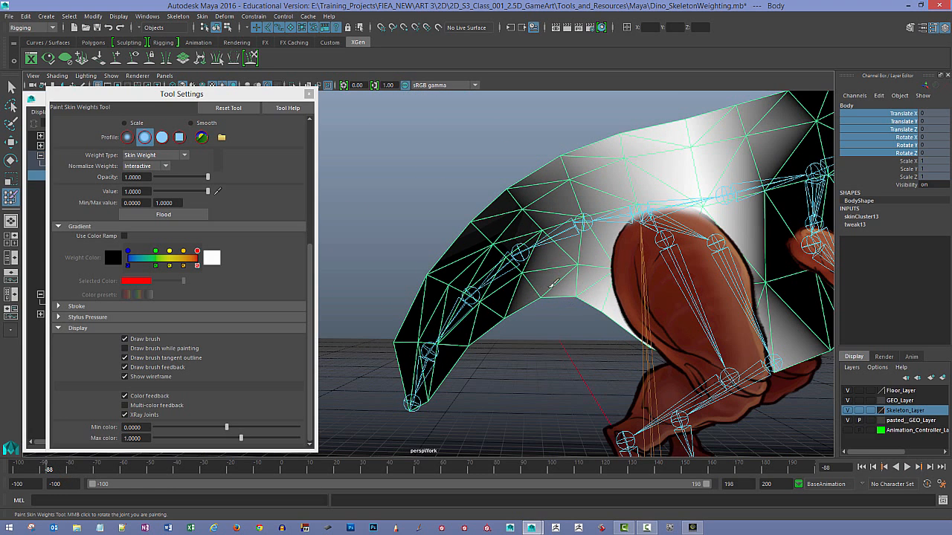
{"action": "key", "text": "alt+v"}
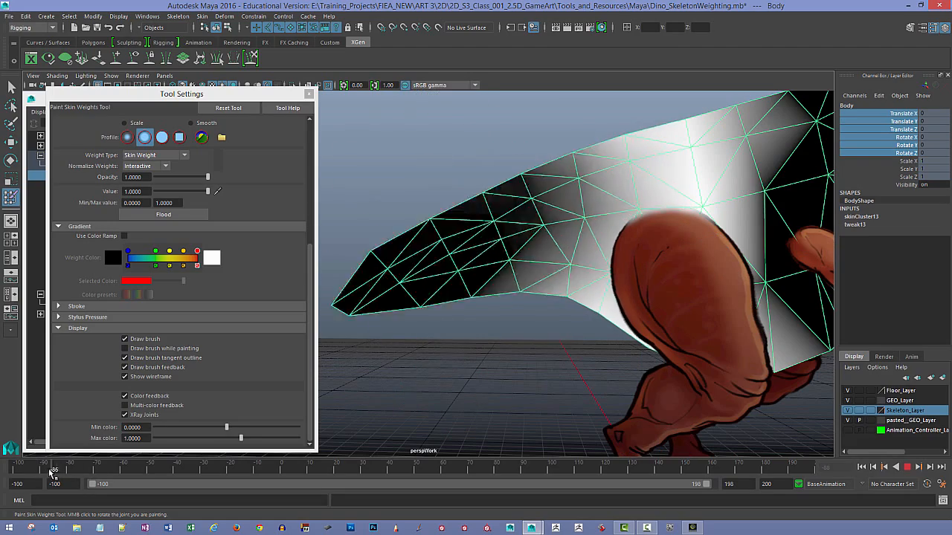
{"action": "mouse_move", "coordinate": [71, 465]}
{"action": "left_mouse_down"}
{"action": "mouse_move", "coordinate": [49, 468]}
{"action": "mouse_move", "coordinate": [59, 462]}
{"action": "left_mouse_up"}
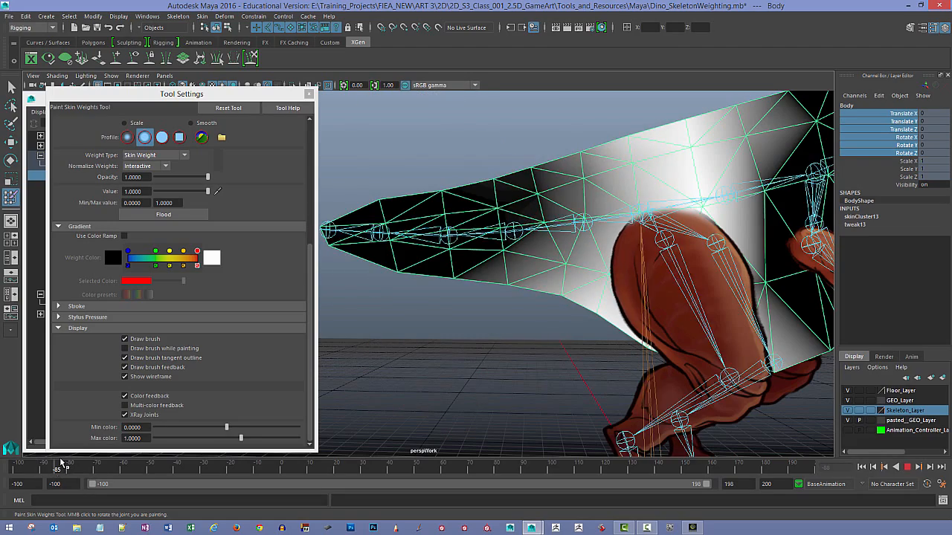
{"action": "right_click_drag", "start_coordinate": [714, 325], "coordinate": [680, 324], "text": "alt"}
{"action": "middle_click_drag", "start_coordinate": [714, 324], "coordinate": [665, 316], "text": "alt"}
{"action": "left_click_drag", "start_coordinate": [665, 316], "coordinate": [743, 290], "text": "alt"}
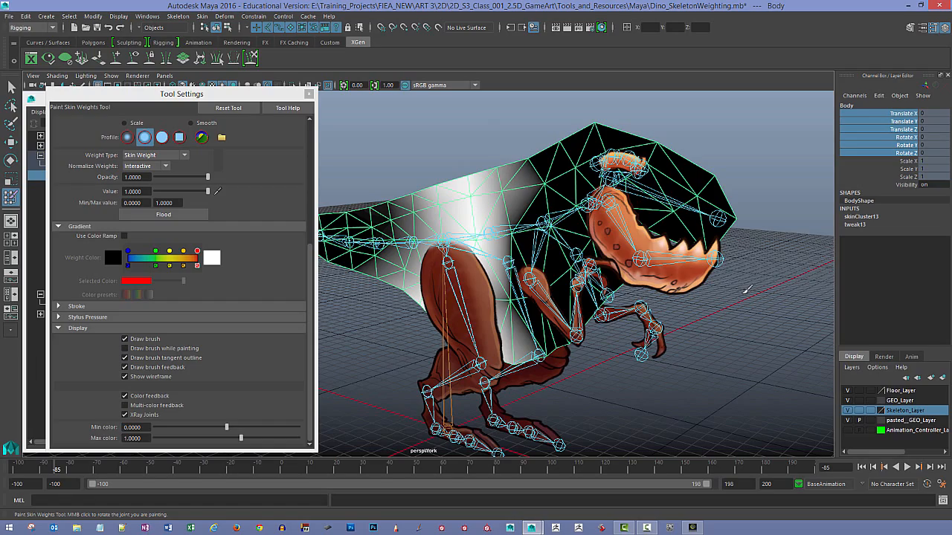
- Leave weight painting on the Body, examine the EyeBall mesh's skin weights for the eye joint's influence, and close the tool settings
{"action": "key", "text": "q"}
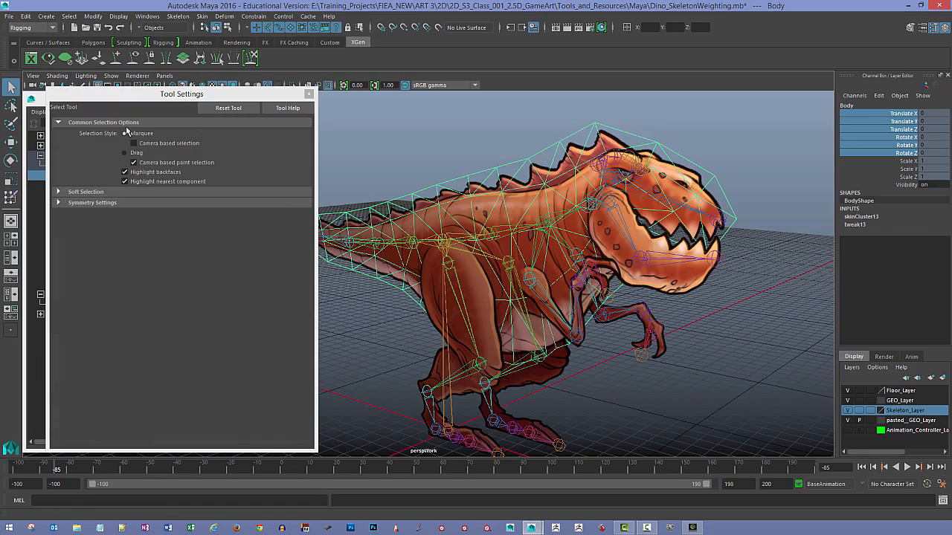
{"action": "left_click", "coordinate": [501, 166]}
{"action": "left_click_drag", "start_coordinate": [514, 161], "coordinate": [413, 191], "text": "alt"}
{"action": "left_click", "coordinate": [514, 161]}
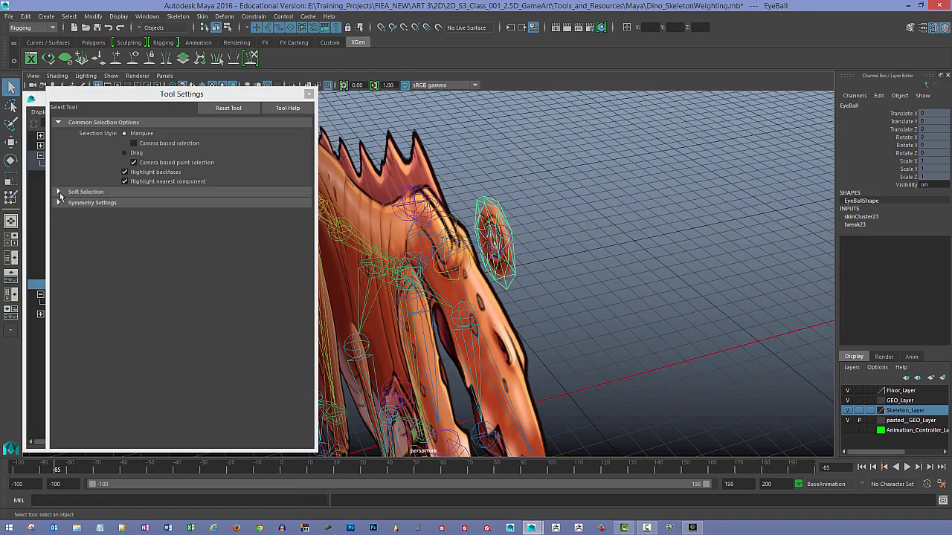
{"action": "left_click", "coordinate": [13, 199]}
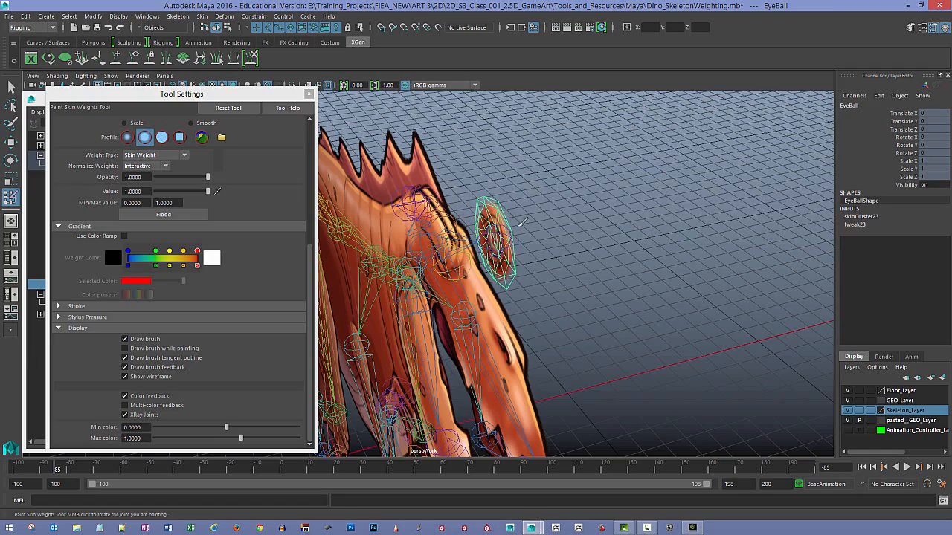
{"action": "mouse_move", "coordinate": [523, 221]}
{"action": "left_mouse_down", "text": "alt"}
{"action": "mouse_move", "coordinate": [584, 213]}
{"action": "mouse_move", "coordinate": [518, 269]}
{"action": "left_mouse_up", "text": "alt"}
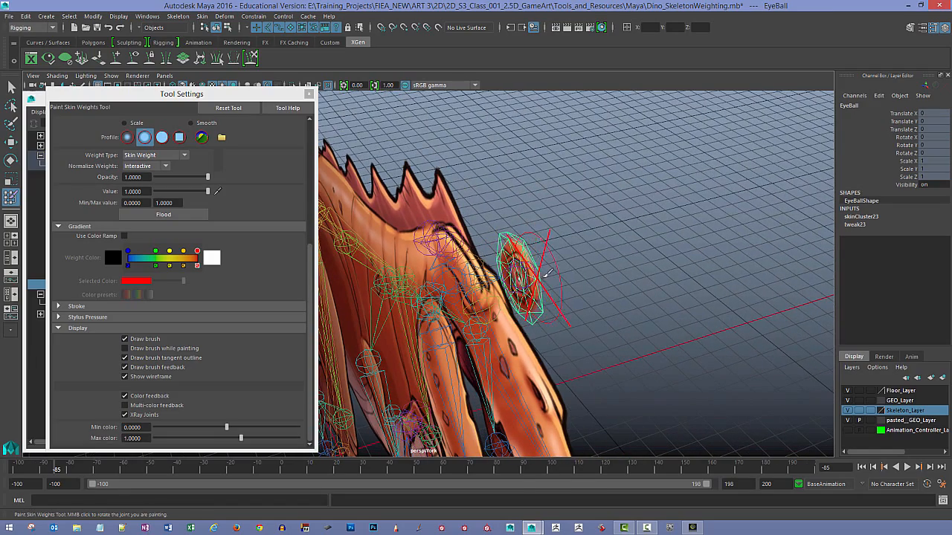
{"action": "right_click_drag", "start_coordinate": [529, 276], "coordinate": [533, 248]}
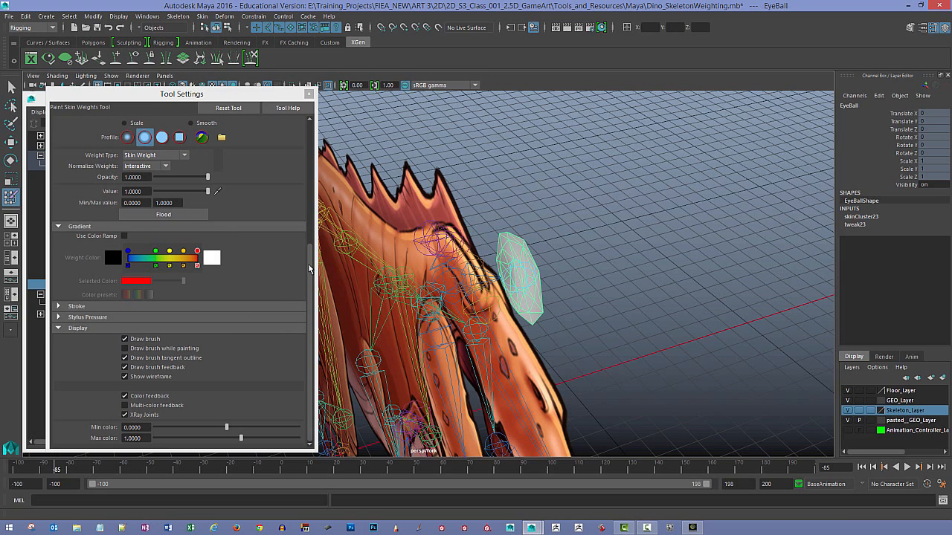
{"action": "scroll", "coordinate": [255, 258], "scroll_direction": "up", "scroll_amount": 3}
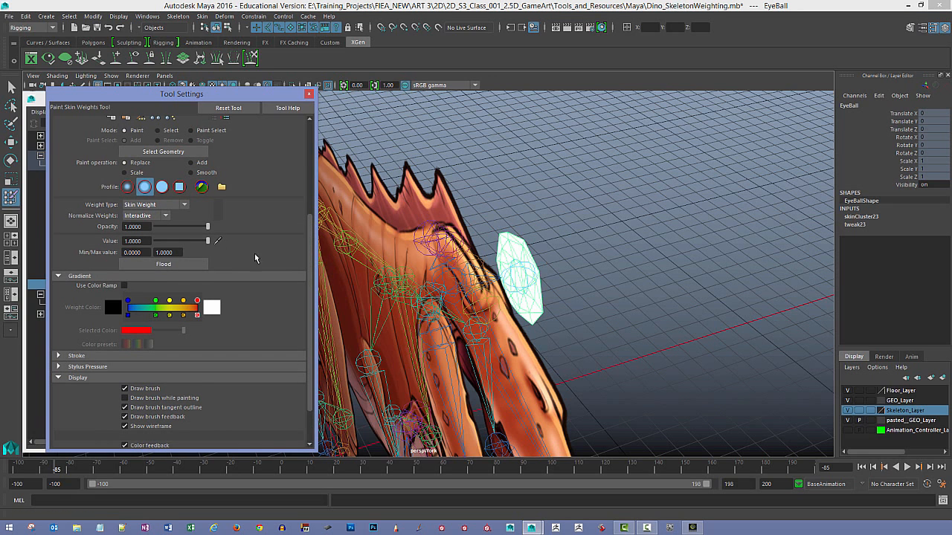
{"action": "key", "text": "q"}
{"action": "left_click", "coordinate": [309, 94]}
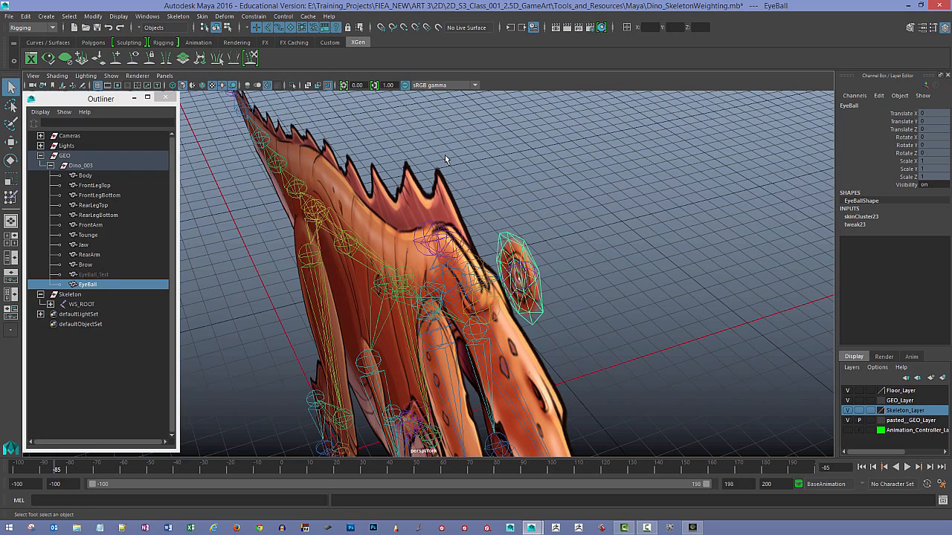
- Select the Eye_BugOut joint and key its Translate and Rotate channels at frame -90
{"action": "left_click", "coordinate": [500, 167]}
{"action": "left_click_drag", "start_coordinate": [394, 397], "coordinate": [476, 365], "text": "alt"}
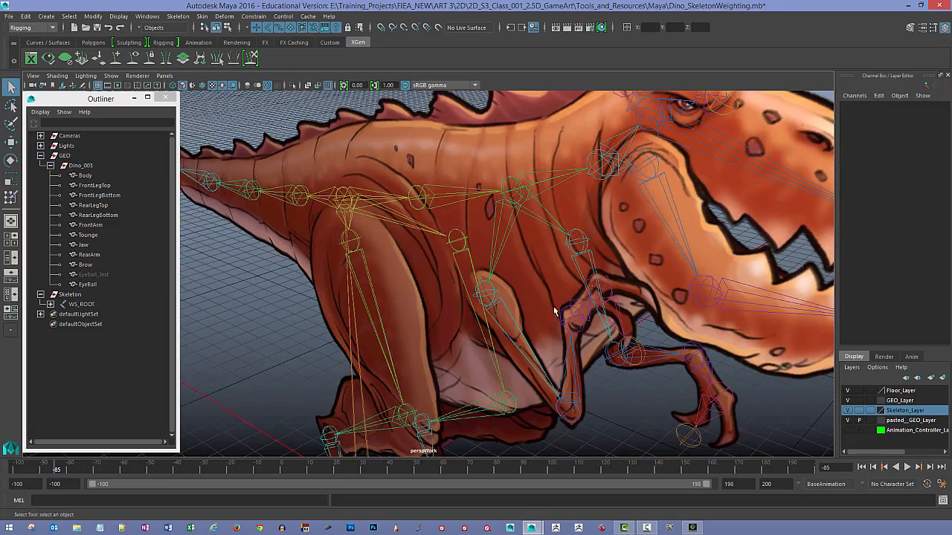
{"action": "right_click_drag", "start_coordinate": [600, 267], "coordinate": [512, 240], "text": "alt"}
{"action": "left_click_drag", "start_coordinate": [512, 240], "coordinate": [462, 269], "text": "alt"}
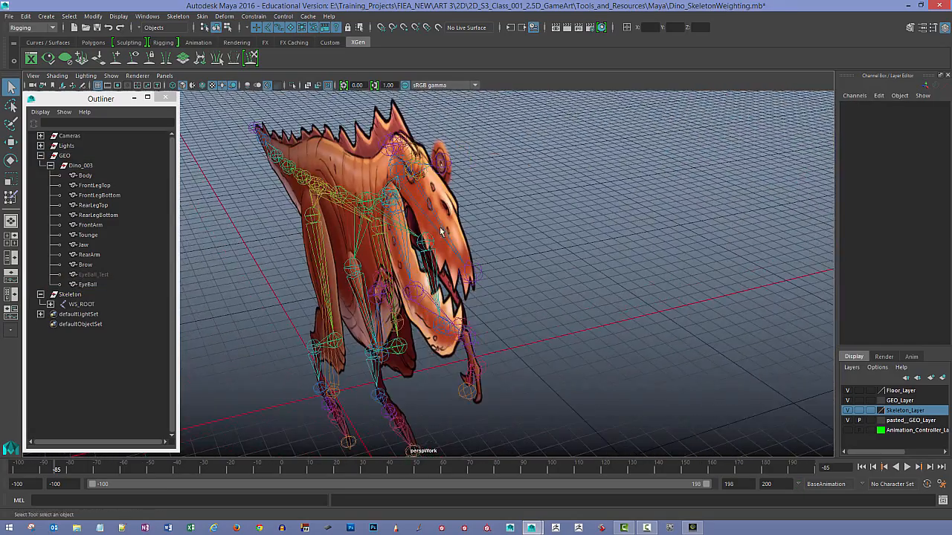
{"action": "left_click_drag", "start_coordinate": [440, 232], "coordinate": [480, 234], "text": "alt"}
{"action": "left_click", "coordinate": [440, 226]}
{"action": "key", "text": "w"}
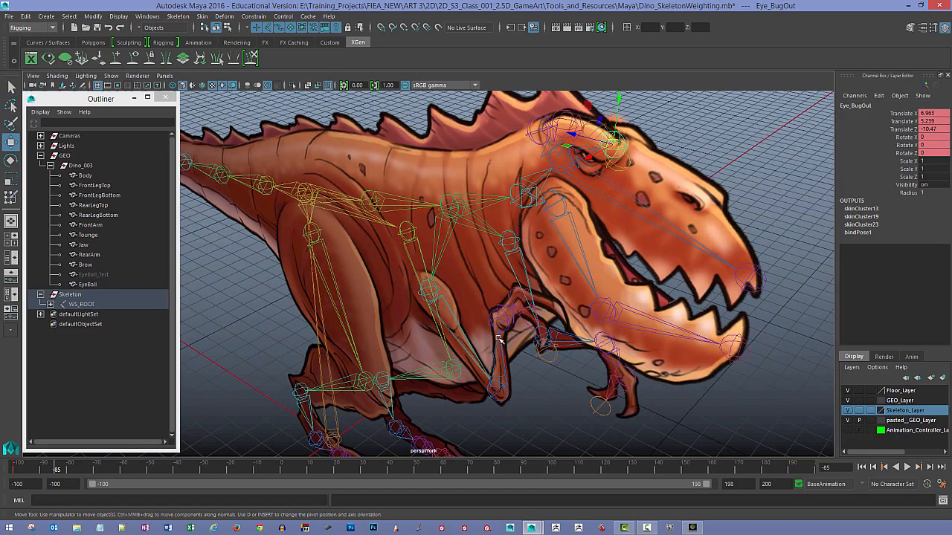
{"action": "left_click_drag", "start_coordinate": [56, 470], "coordinate": [41, 473]}
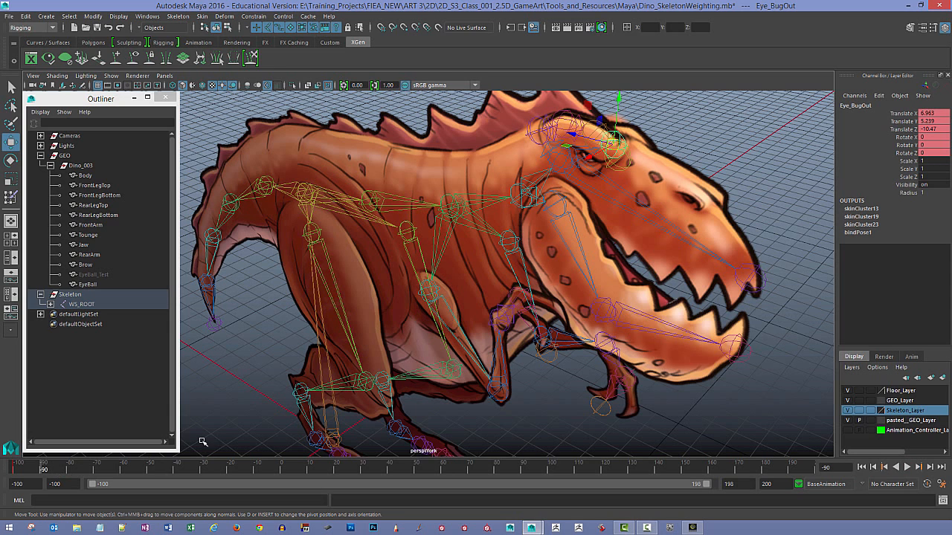
{"action": "left_click_drag", "start_coordinate": [918, 158], "coordinate": [903, 117]}
{"action": "right_click", "coordinate": [901, 117]}
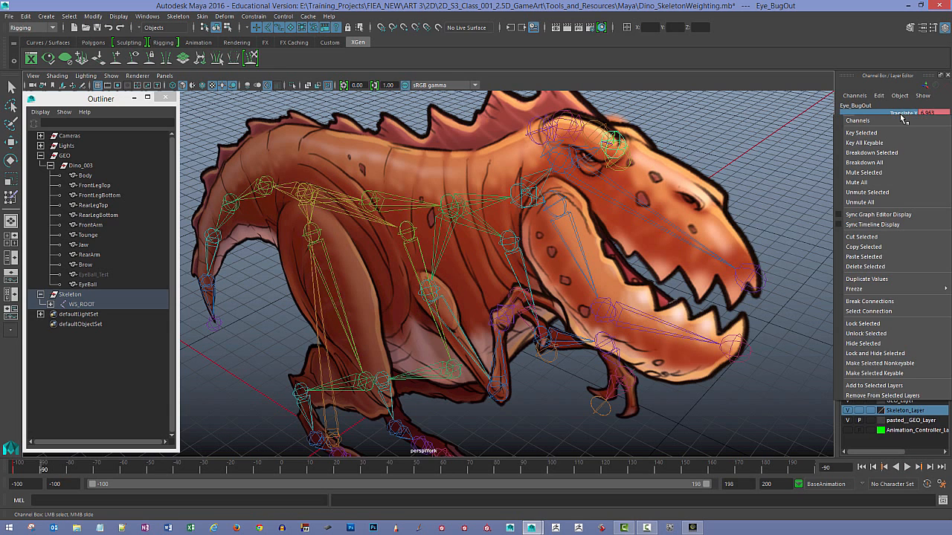
{"action": "left_click", "coordinate": [863, 132]}
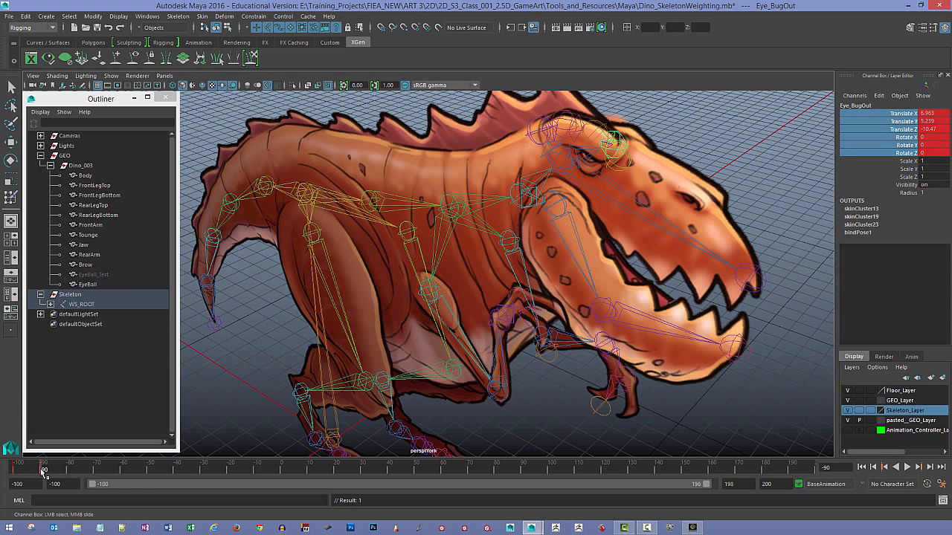
- At frame -89, move the Eye_BugOut joint to Translate Z 1.191 and key its Translate and Rotate channels
{"action": "key", "text": "alt+v"}
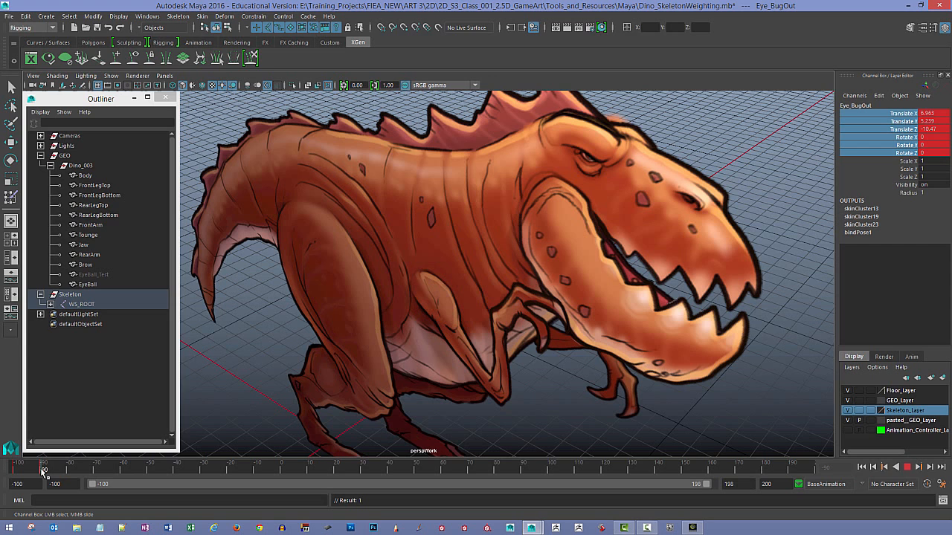
{"action": "key", "text": "alt+v"}
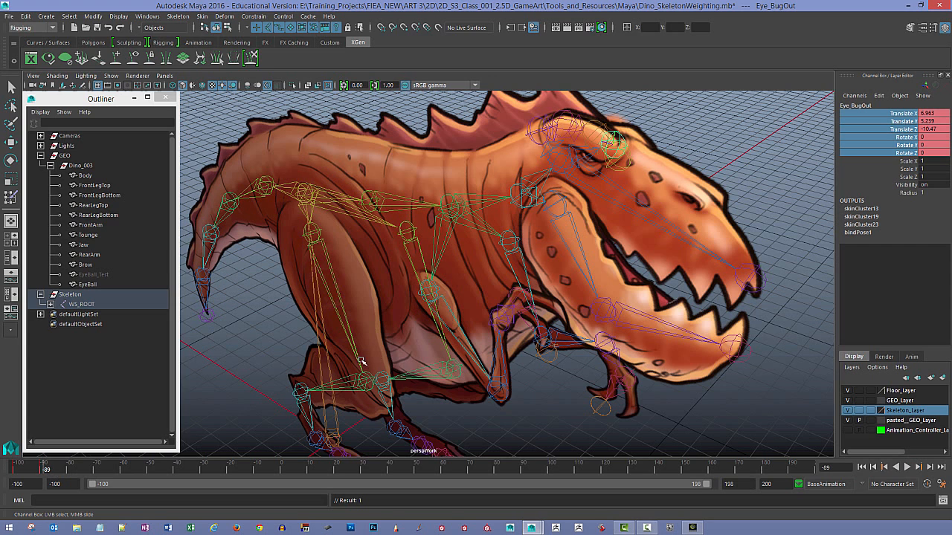
{"action": "left_click_drag", "start_coordinate": [611, 146], "coordinate": [535, 192], "text": "alt"}
{"action": "key", "text": "w"}
{"action": "scroll", "coordinate": [536, 191], "scroll_direction": "up", "scroll_amount": 5}
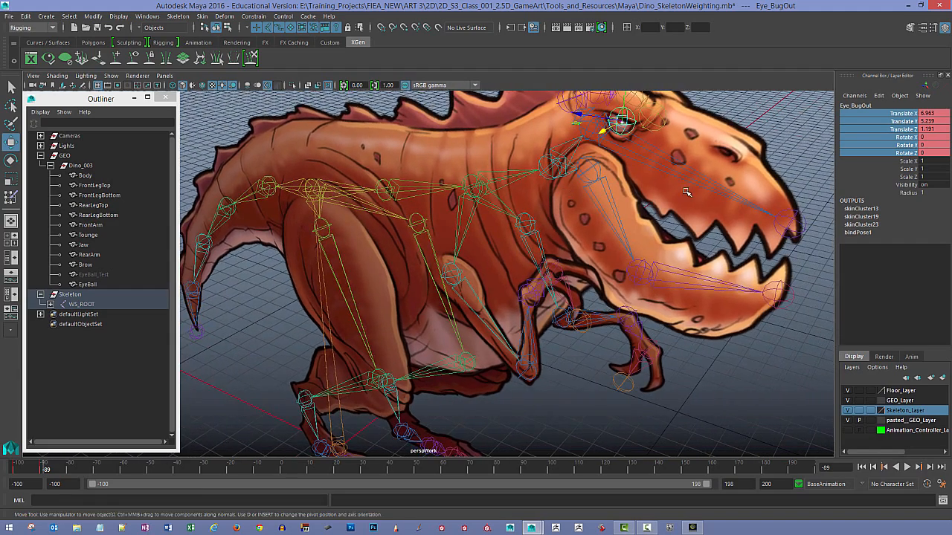
{"action": "left_click", "coordinate": [900, 113]}
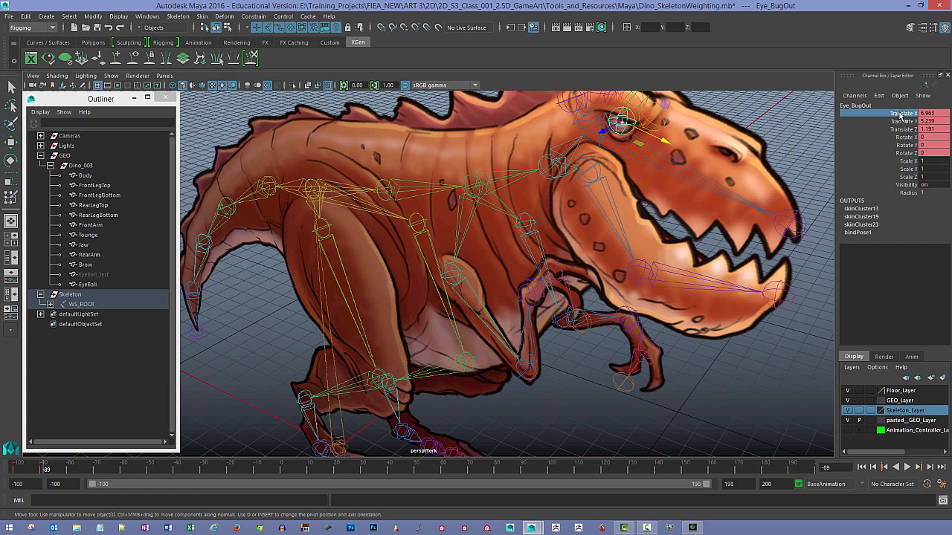
{"action": "left_click_drag", "start_coordinate": [901, 114], "coordinate": [911, 153]}
{"action": "right_click", "coordinate": [897, 118]}
{"action": "left_click", "coordinate": [895, 132]}
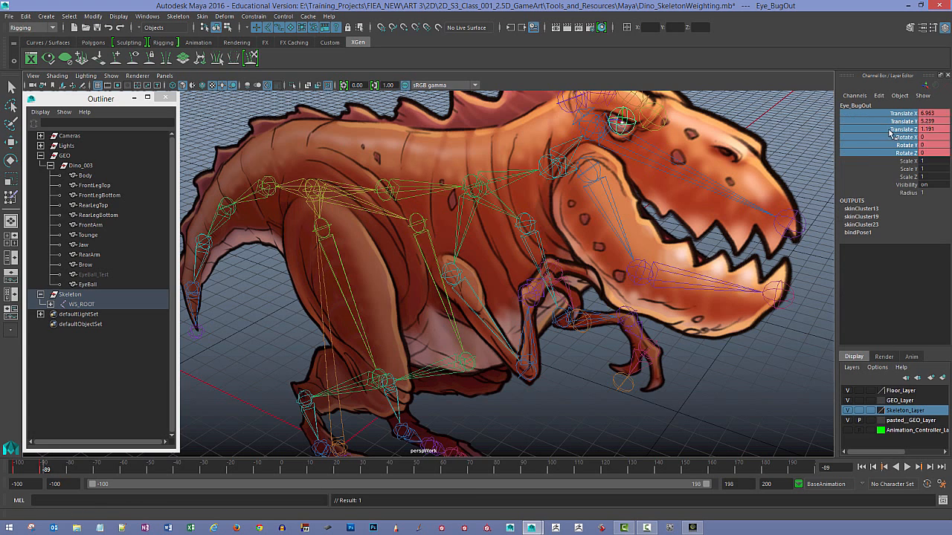
- Add the whole Skeleton group to the Skeleton_Layer display layer
{"action": "left_click", "coordinate": [786, 138]}
{"action": "middle_click_drag", "start_coordinate": [701, 243], "coordinate": [653, 282], "text": "alt"}
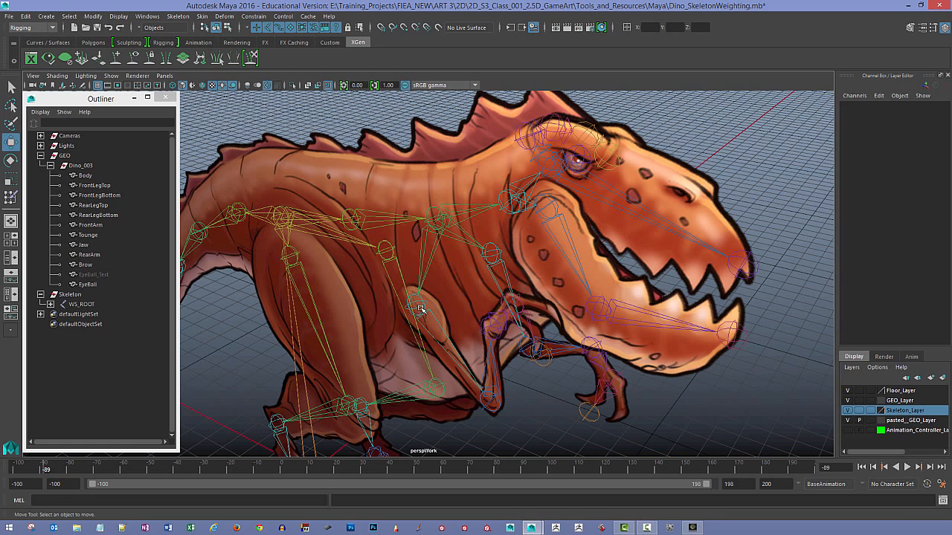
{"action": "left_click", "coordinate": [71, 304]}
{"action": "left_click", "coordinate": [67, 295]}
{"action": "left_click", "coordinate": [81, 305]}
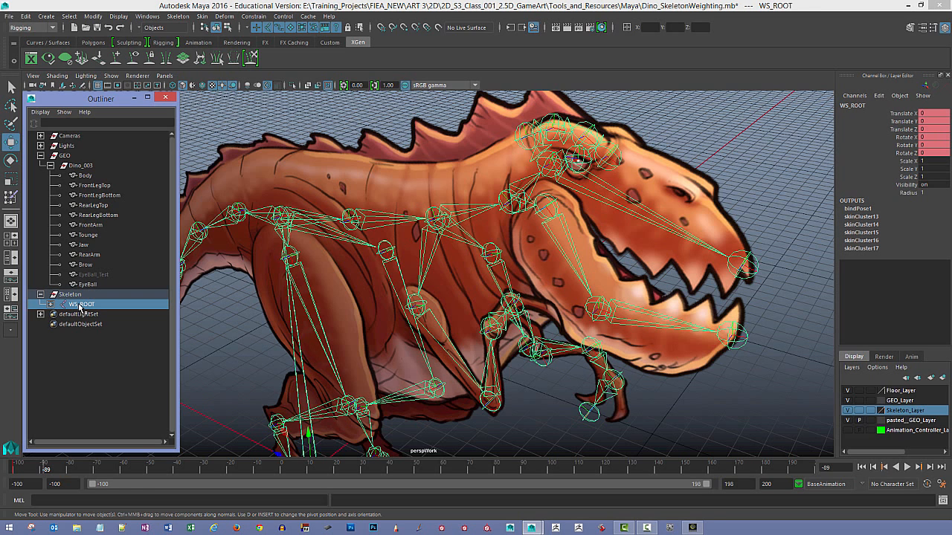
{"action": "left_click", "coordinate": [74, 295]}
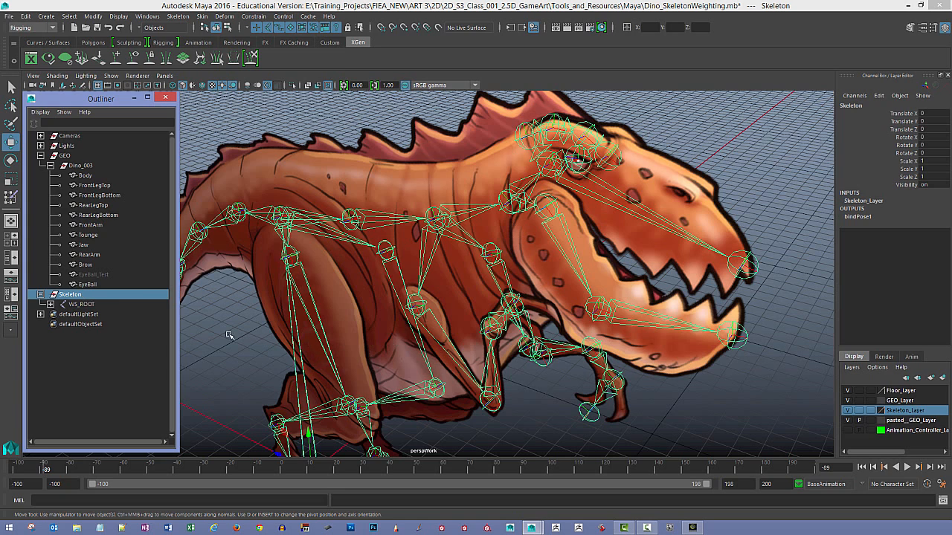
{"action": "right_click", "coordinate": [908, 410]}
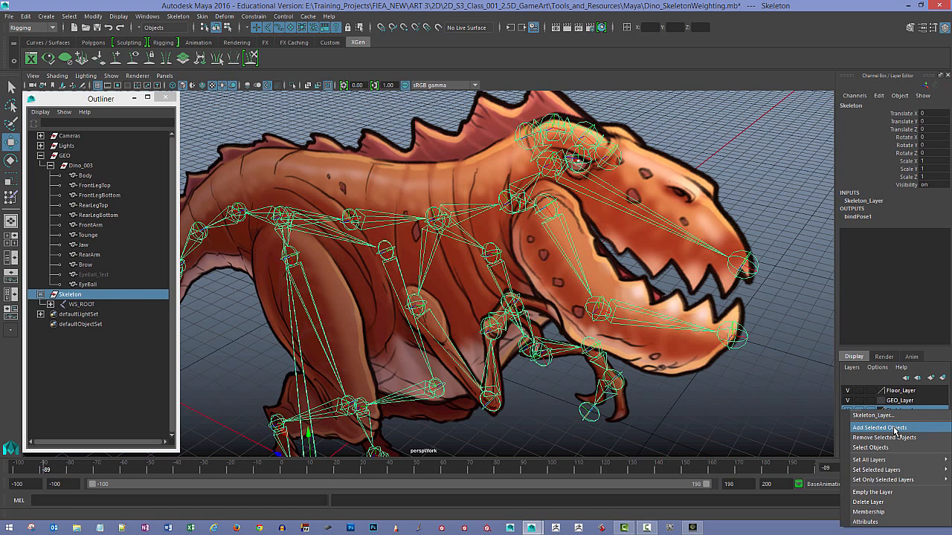
{"action": "left_click", "coordinate": [896, 428]}
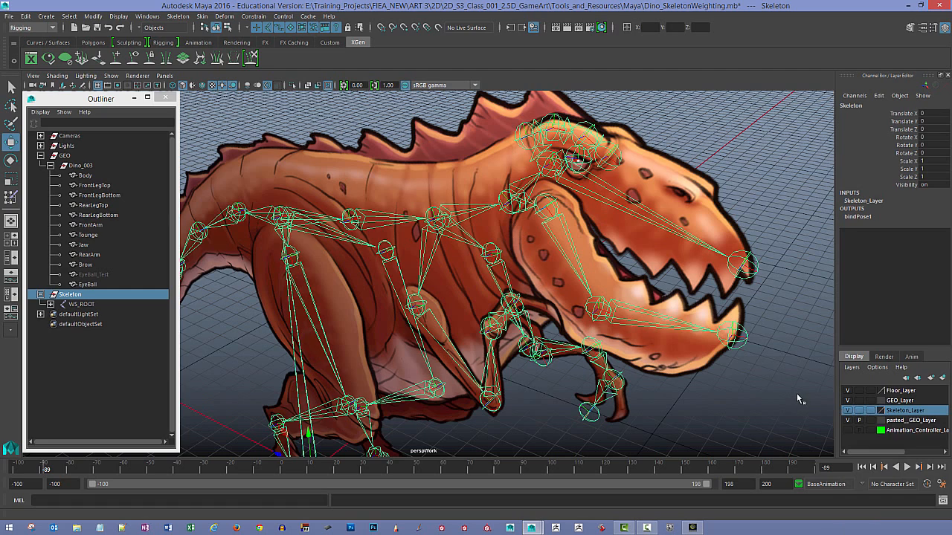
- Test the visibility of Skeleton_Layer by toggling it, and leave the layer hidden
{"action": "left_click", "coordinate": [848, 410]}
{"action": "left_click", "coordinate": [848, 410]}
{"action": "left_click", "coordinate": [847, 410]}
{"action": "left_click", "coordinate": [848, 410]}
{"action": "left_click", "coordinate": [847, 410]}
{"action": "left_click_drag", "start_coordinate": [795, 372], "coordinate": [711, 340], "text": "alt"}
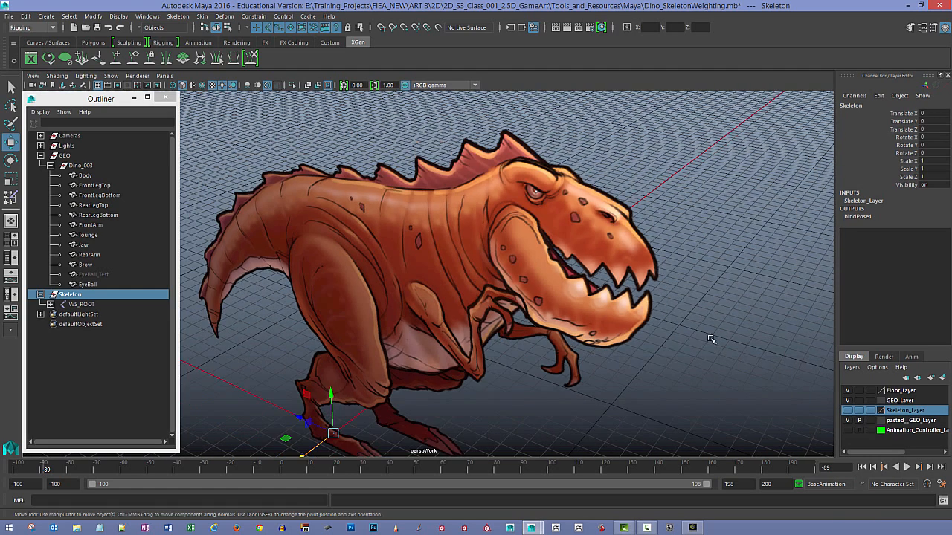
- Go to frame -91, play back the range to examine the eye popping into place, and stop at frame -89
{"action": "left_click_drag", "start_coordinate": [42, 466], "coordinate": [41, 467]}
{"action": "left_click_drag", "start_coordinate": [271, 393], "coordinate": [295, 351], "text": "alt"}
{"action": "middle_click_drag", "start_coordinate": [295, 350], "coordinate": [220, 376], "text": "alt"}
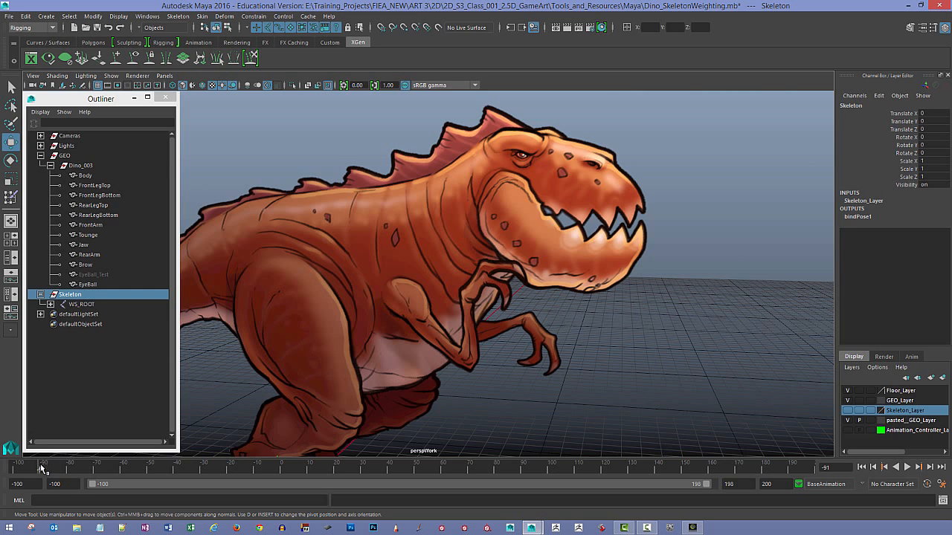
{"action": "key", "text": "alt+v"}
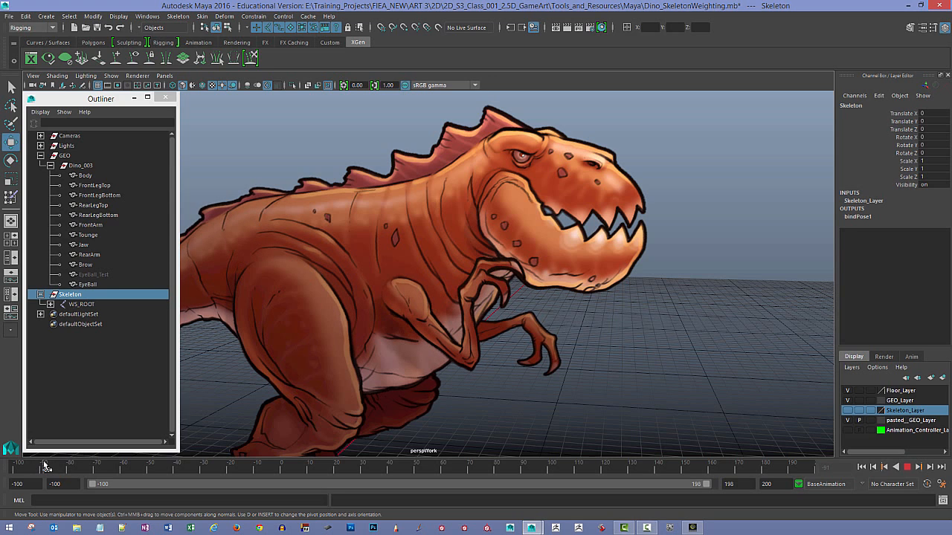
{"action": "left_click", "coordinate": [45, 466]}
{"action": "middle_click_drag", "start_coordinate": [388, 336], "coordinate": [400, 333], "text": "alt"}
- Show Skeleton_Layer again and key the Eye_BugOut joint's Scale X, Y and Z at frame -80
{"action": "left_click", "coordinate": [847, 412]}
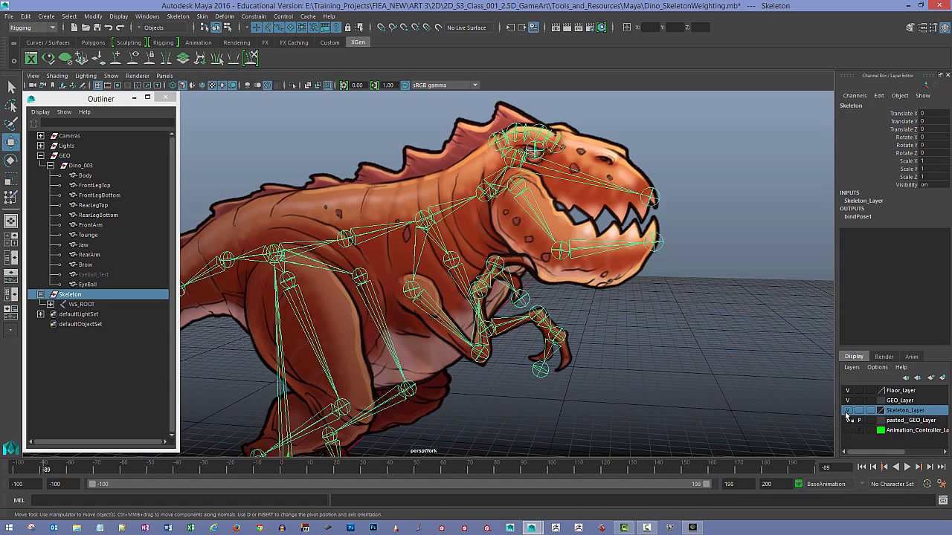
{"action": "left_click_drag", "start_coordinate": [721, 321], "coordinate": [714, 321], "text": "alt"}
{"action": "right_click_drag", "start_coordinate": [714, 321], "coordinate": [720, 339], "text": "alt"}
{"action": "middle_click_drag", "start_coordinate": [720, 340], "coordinate": [663, 400], "text": "alt"}
{"action": "right_click_drag", "start_coordinate": [604, 341], "coordinate": [619, 344], "text": "alt"}
{"action": "left_click", "coordinate": [421, 229]}
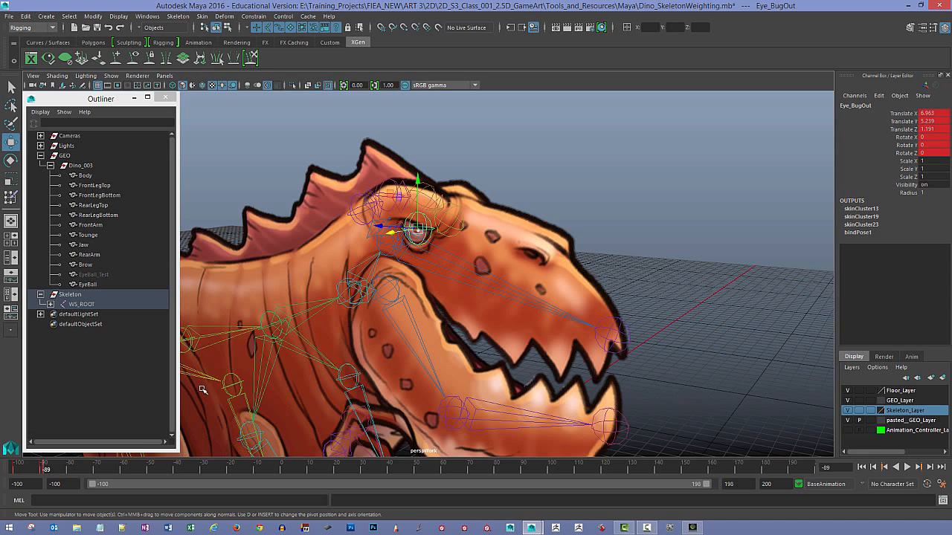
{"action": "left_click_drag", "start_coordinate": [47, 466], "coordinate": [67, 476]}
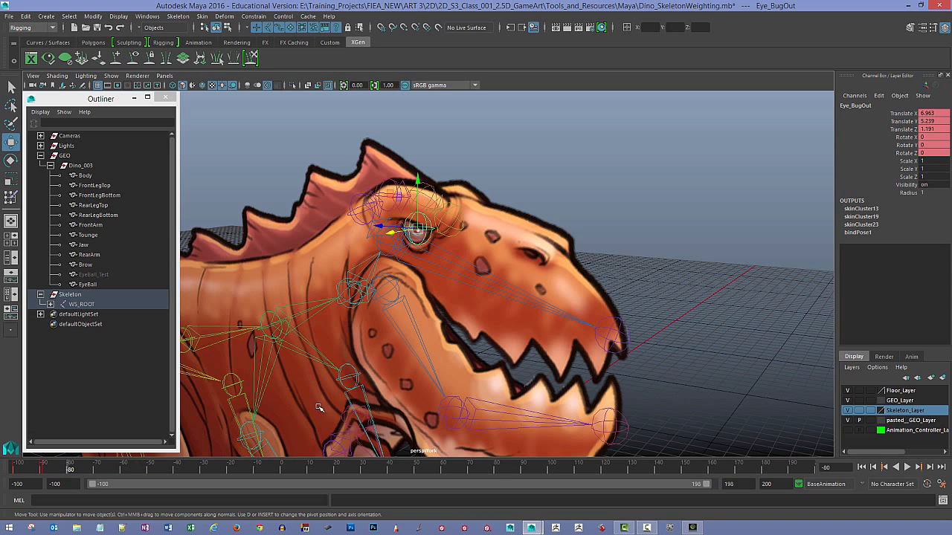
{"action": "left_click_drag", "start_coordinate": [903, 175], "coordinate": [910, 161]}
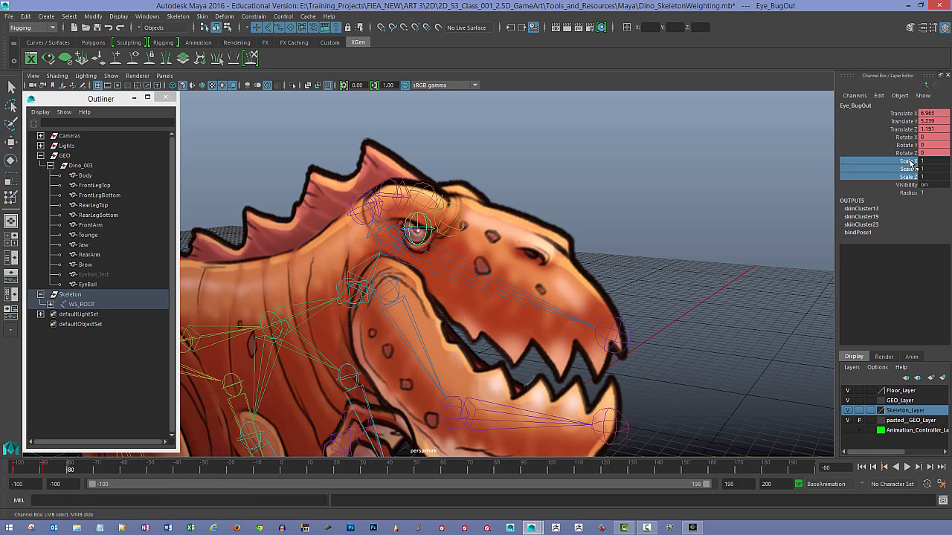
{"action": "right_click", "coordinate": [909, 161]}
{"action": "left_click", "coordinate": [895, 179]}
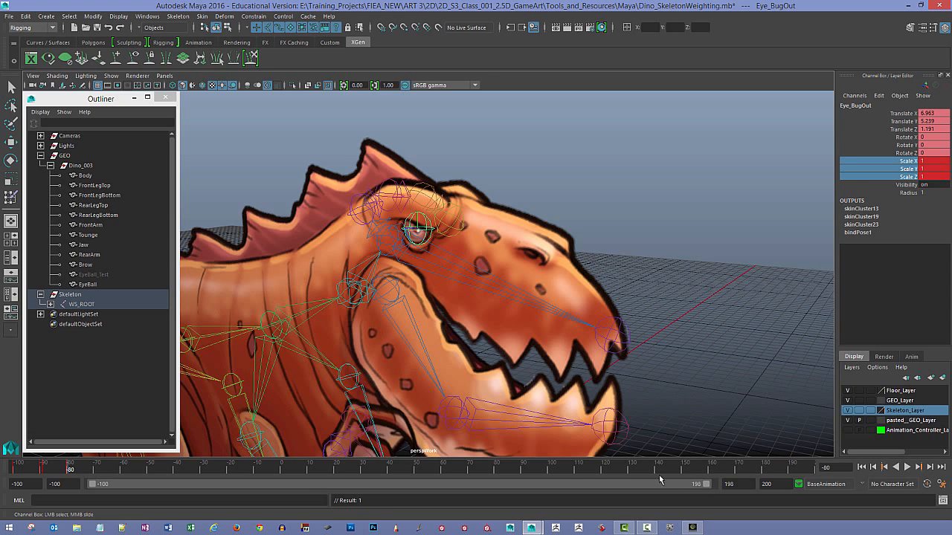
- Shorten the playback range to end at frame 14, and key Eye_BugOut's Scale X, Y and Z at 0.001 on frame -79
{"action": "left_click_drag", "start_coordinate": [707, 485], "coordinate": [322, 488]}
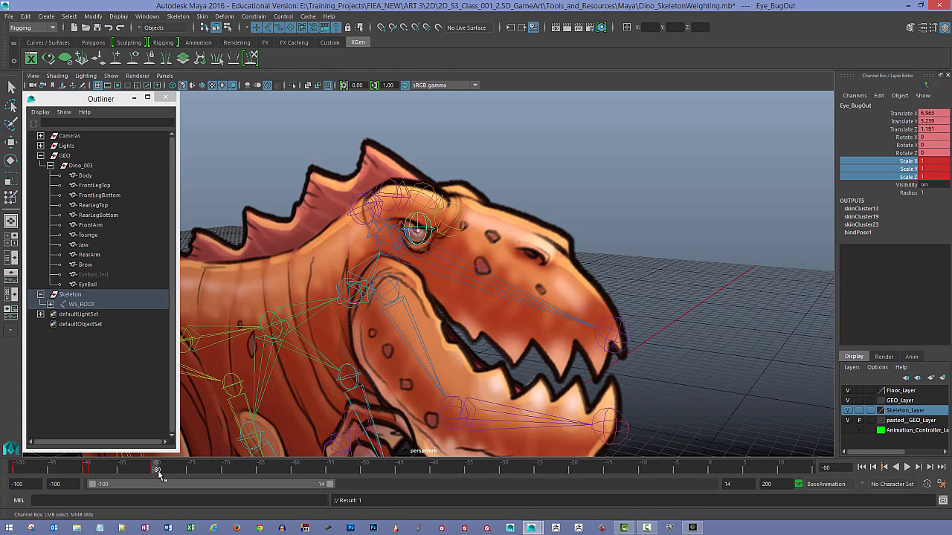
{"action": "left_click_drag", "start_coordinate": [157, 471], "coordinate": [176, 472]}
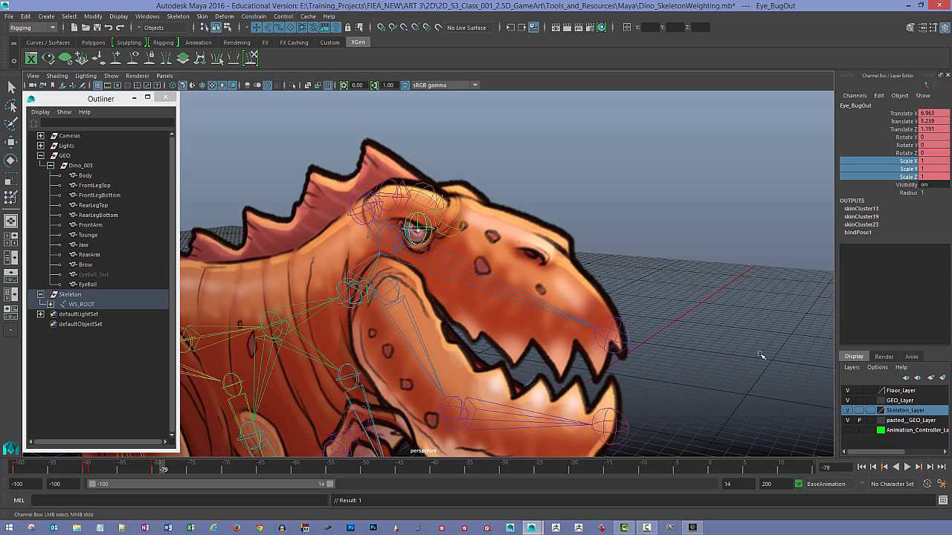
{"action": "left_click", "coordinate": [929, 160]}
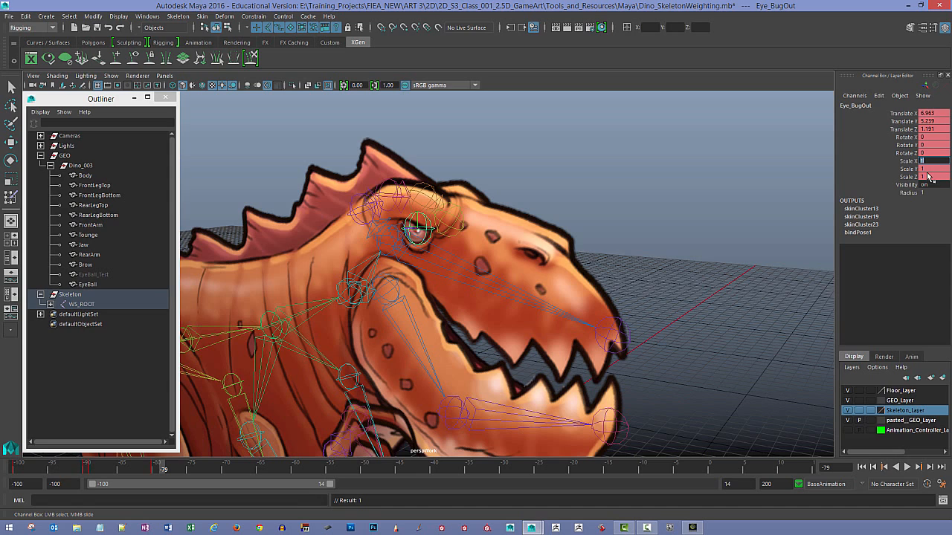
{"action": "left_click", "coordinate": [928, 177], "text": "shift"}
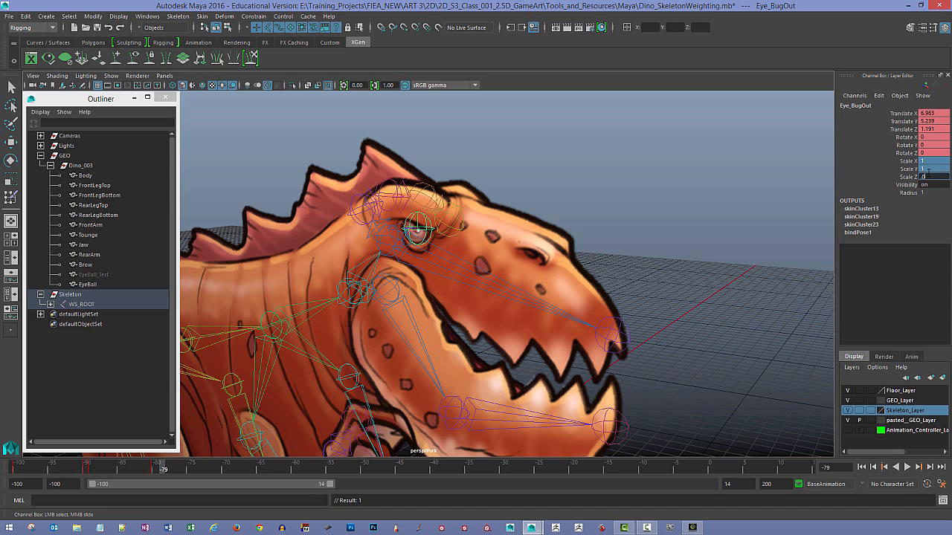
{"action": "key", "text": "Return"}
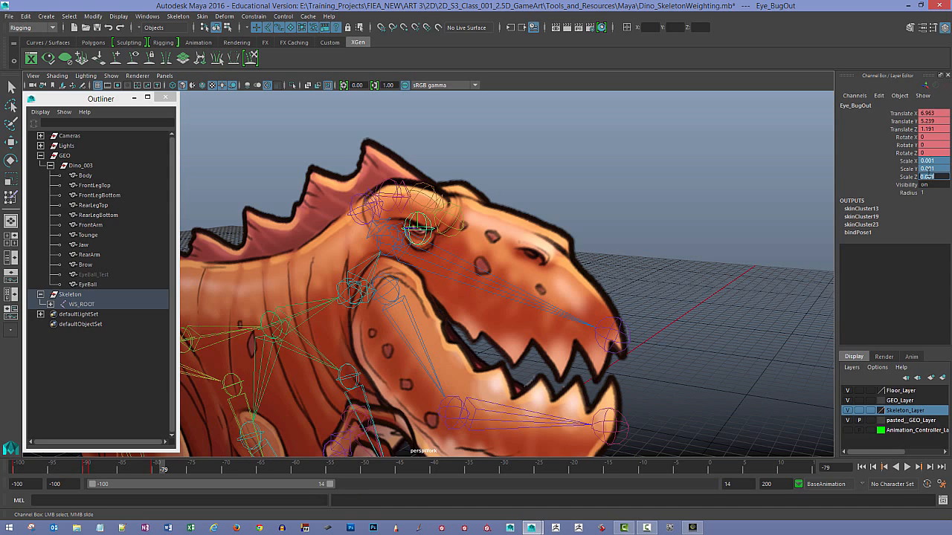
{"action": "left_click_drag", "start_coordinate": [912, 177], "coordinate": [911, 161]}
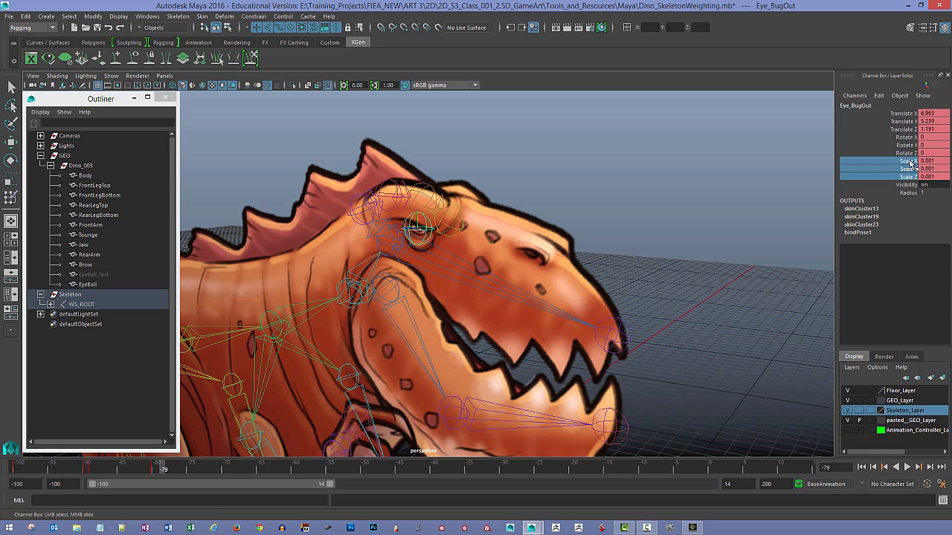
{"action": "right_click", "coordinate": [908, 162]}
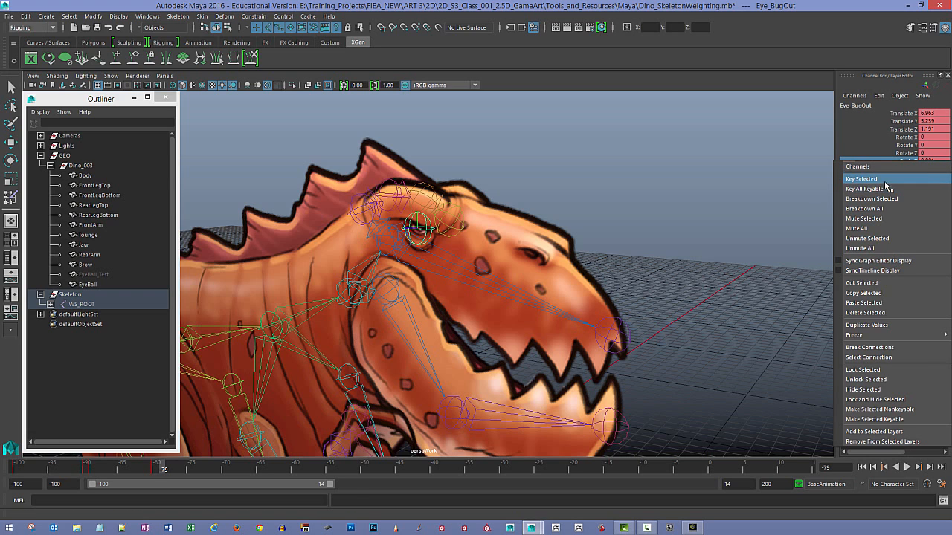
{"action": "left_click", "coordinate": [886, 182]}
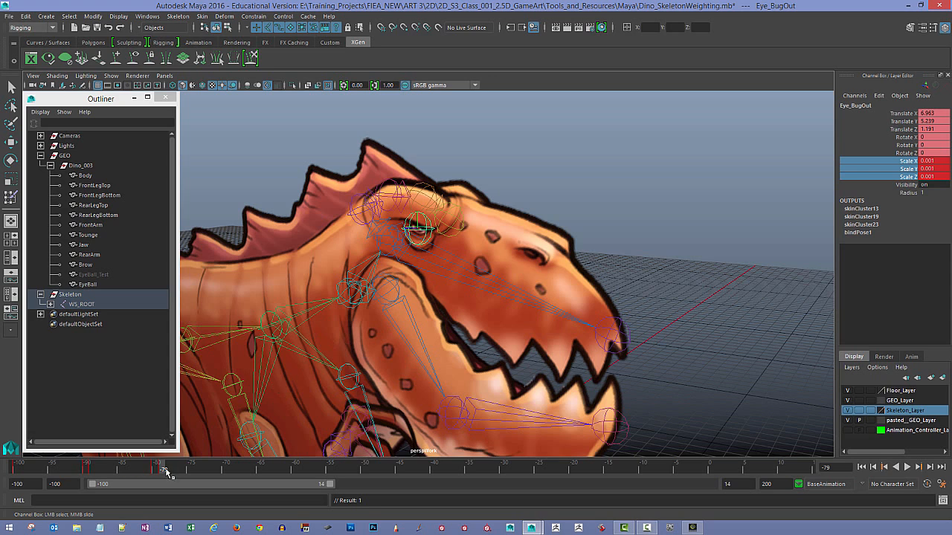
- Key the Eye_BugOut joint's Scale X, Y and Z back at 1 on frame -78, and deselect the joint
{"action": "left_click_drag", "start_coordinate": [165, 473], "coordinate": [170, 472]}
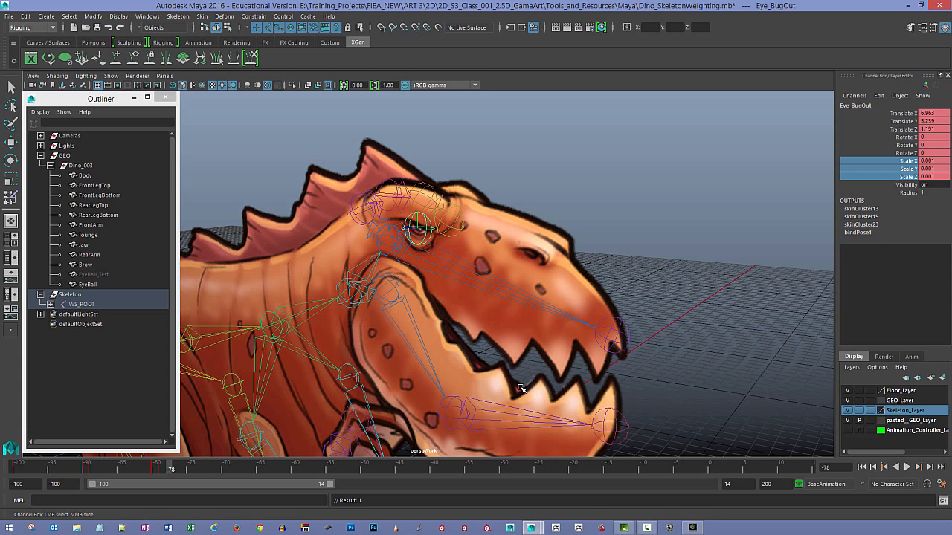
{"action": "left_click", "coordinate": [938, 175]}
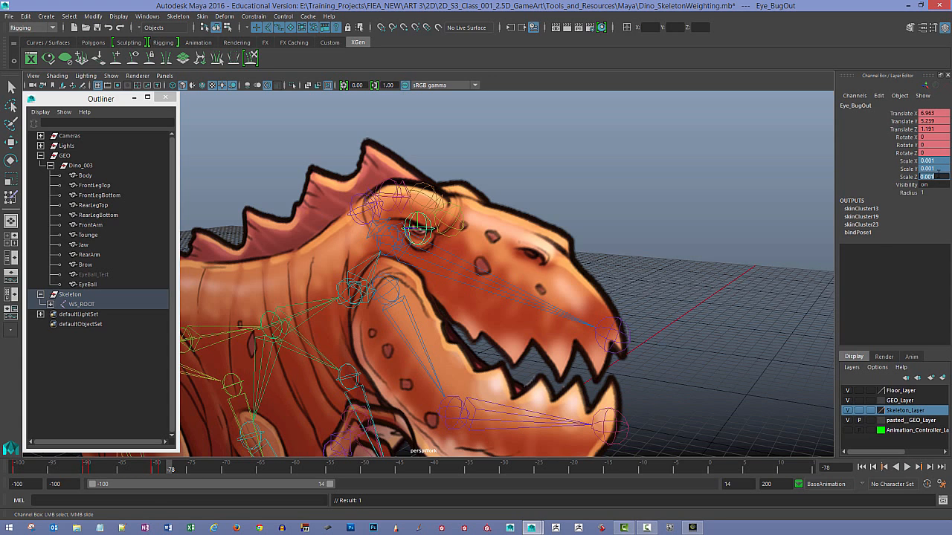
{"action": "type", "text": "1"}
{"action": "key", "text": "Return"}
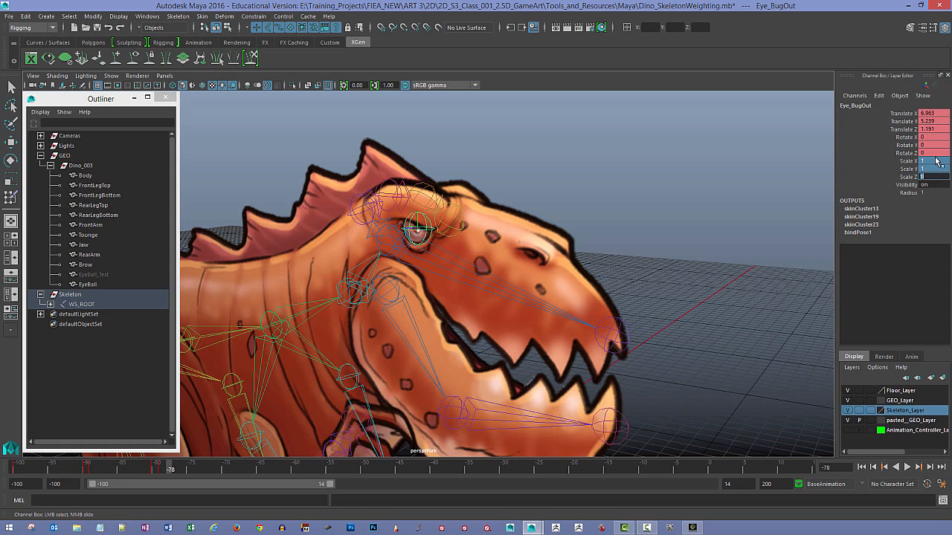
{"action": "left_click", "coordinate": [913, 176]}
{"action": "left_click", "coordinate": [912, 162], "text": "shift"}
{"action": "right_click", "coordinate": [912, 162]}
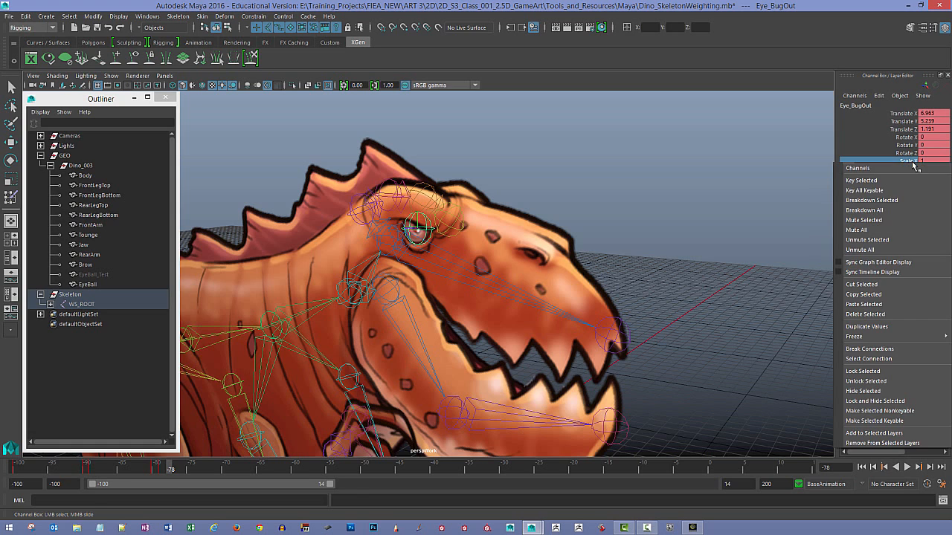
{"action": "left_click", "coordinate": [915, 180]}
{"action": "left_click", "coordinate": [635, 176]}
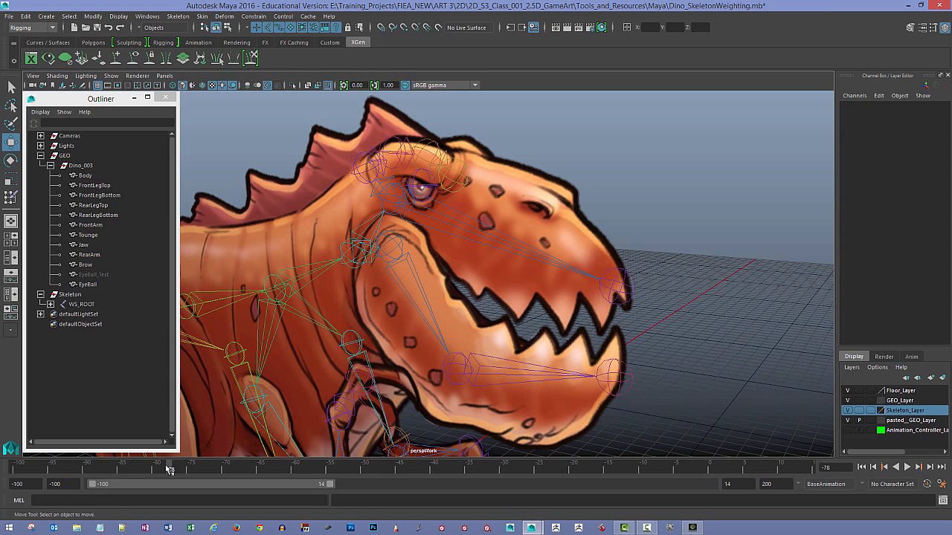
- Play back and scrub around frame -80 to examine the eye's scale animation, hiding Skeleton_Layer for a clear view
{"action": "key", "text": "alt+v"}
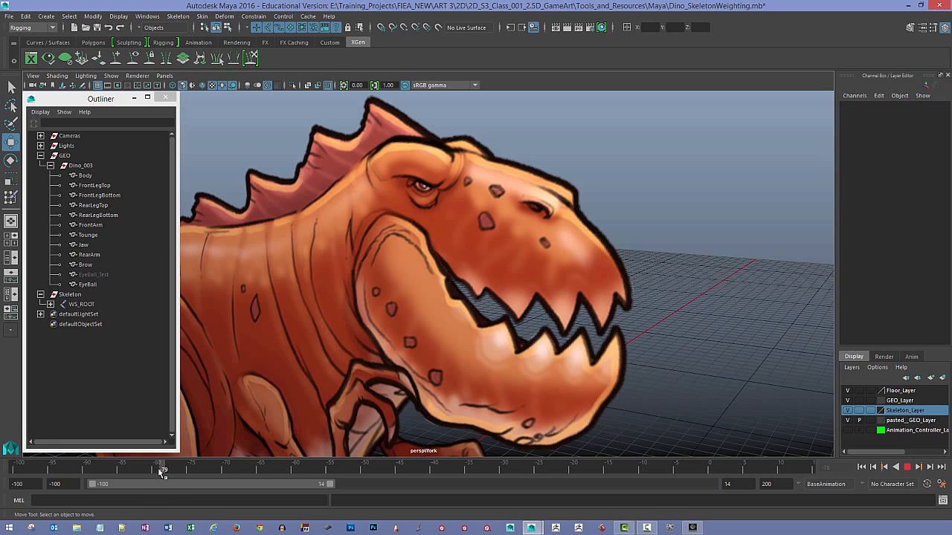
{"action": "left_click_drag", "start_coordinate": [161, 468], "coordinate": [157, 471]}
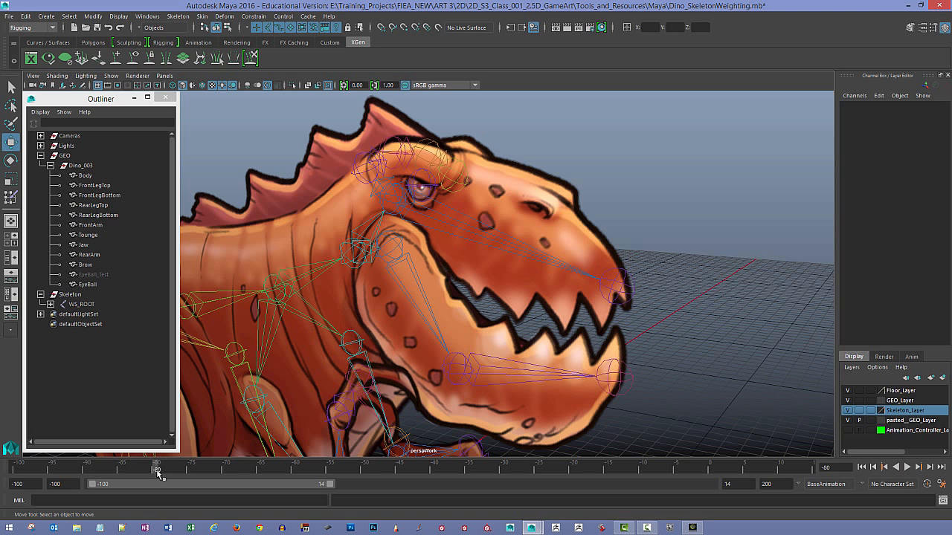
{"action": "left_click_drag", "start_coordinate": [448, 319], "coordinate": [487, 370], "text": "alt"}
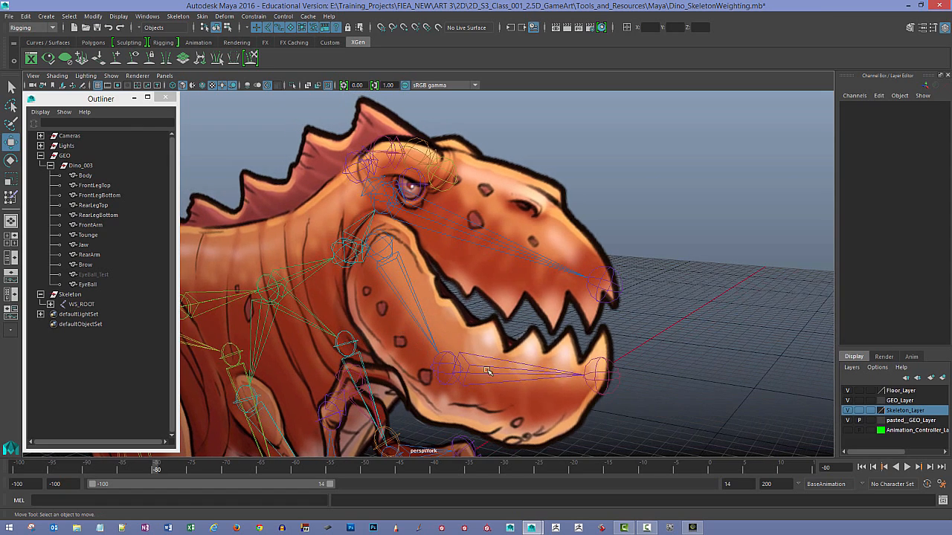
{"action": "left_click", "coordinate": [847, 411]}
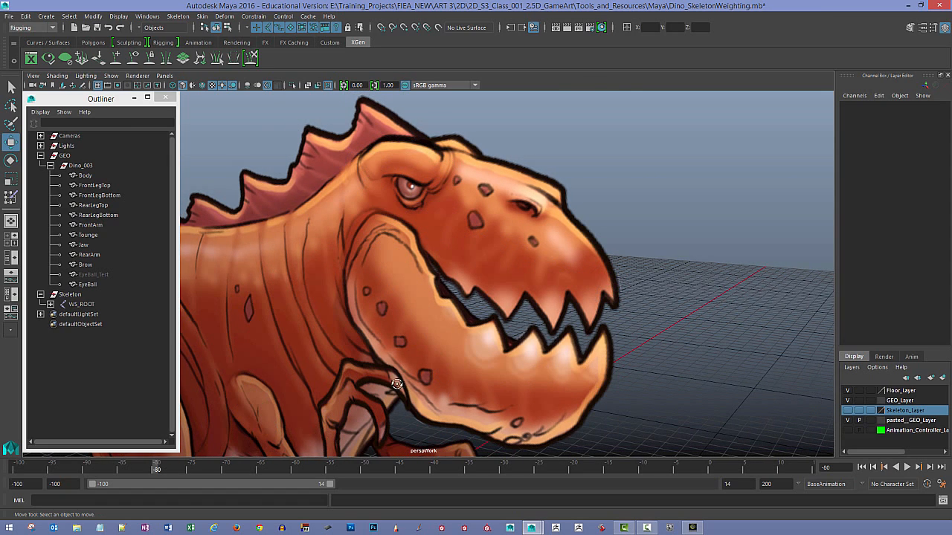
{"action": "middle_click_drag", "start_coordinate": [395, 382], "coordinate": [451, 358], "text": "alt"}
{"action": "right_click_drag", "start_coordinate": [452, 357], "coordinate": [427, 367], "text": "alt"}
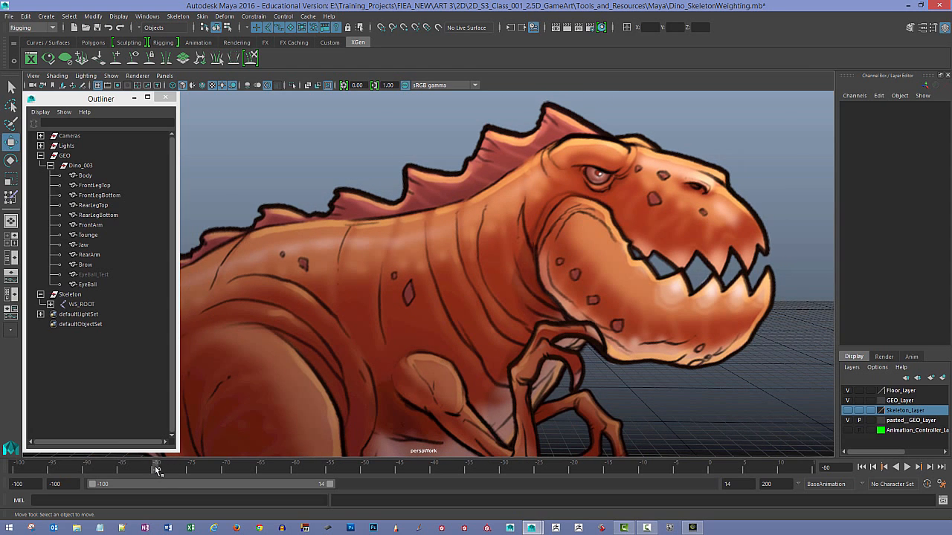
{"action": "mouse_move", "coordinate": [152, 467]}
{"action": "left_mouse_down"}
{"action": "mouse_move", "coordinate": [139, 465]}
{"action": "mouse_move", "coordinate": [165, 466]}
{"action": "mouse_move", "coordinate": [155, 469]}
{"action": "left_mouse_up"}
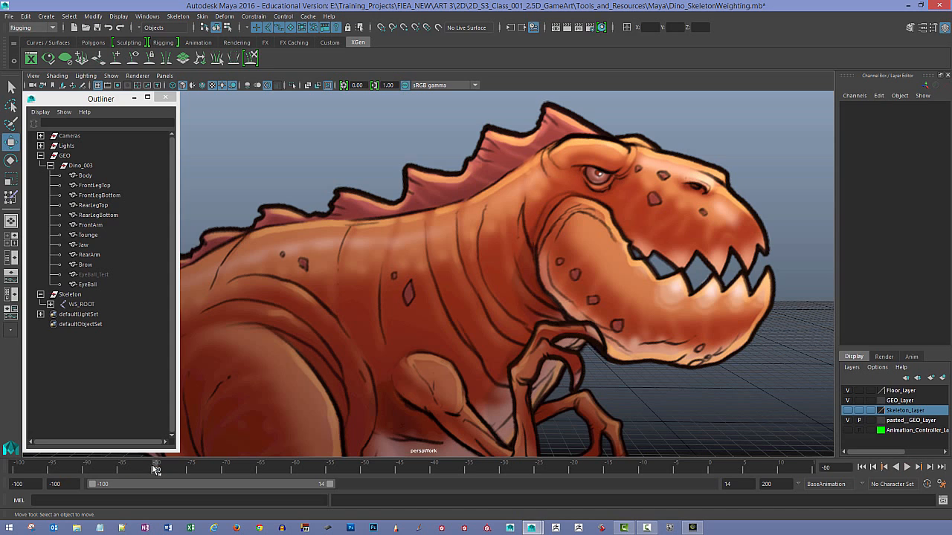
- Try moving the Eye_BugOut joint and scaling it uniformly to 1.09 at frame -80 without keying, and scrub back to frame -82
{"action": "left_click", "coordinate": [847, 410]}
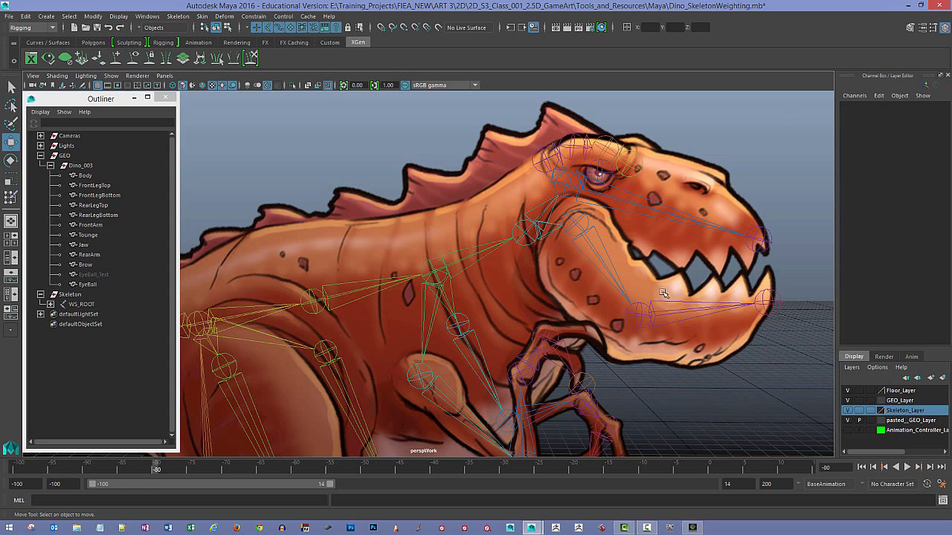
{"action": "left_click", "coordinate": [601, 172]}
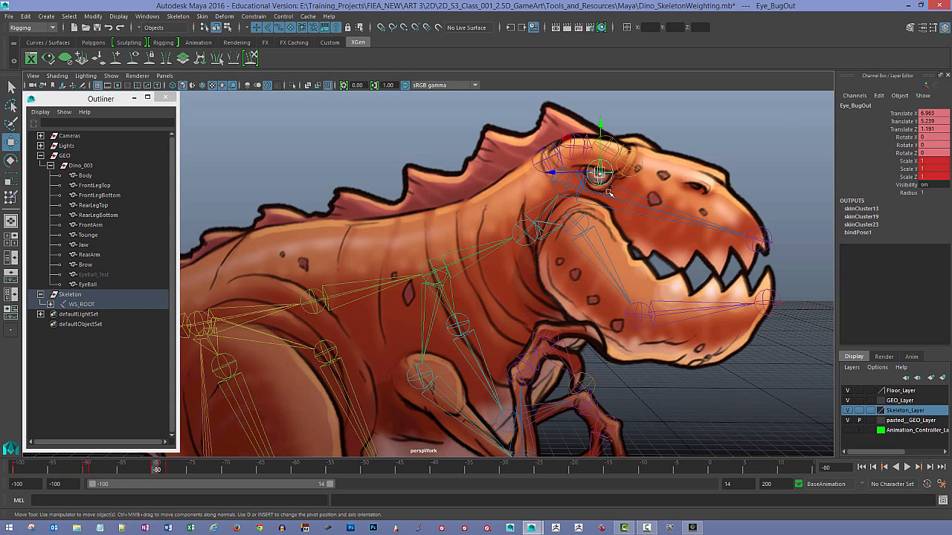
{"action": "left_click", "coordinate": [848, 410]}
{"action": "left_click_drag", "start_coordinate": [600, 123], "coordinate": [715, 236]}
{"action": "key", "text": "r"}
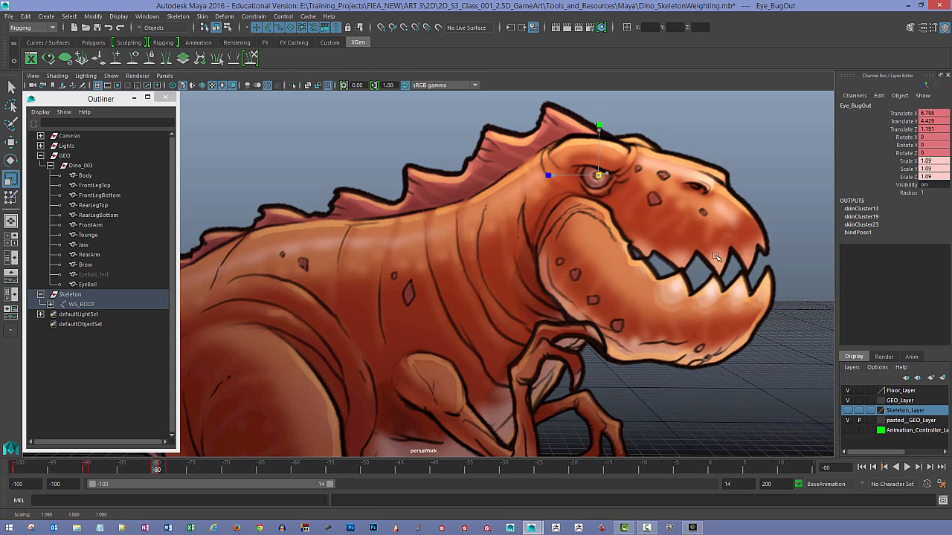
{"action": "left_click", "coordinate": [674, 137]}
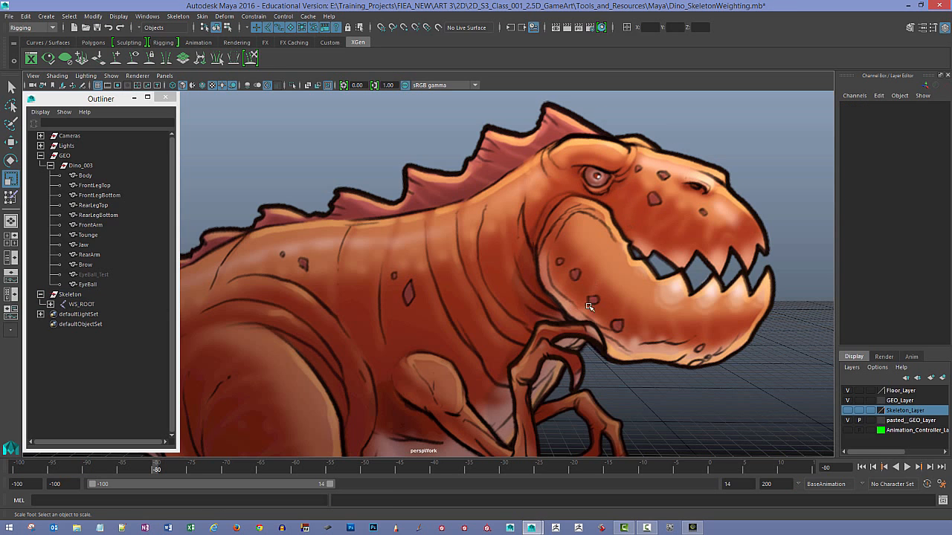
{"action": "middle_click_drag", "start_coordinate": [687, 230], "coordinate": [664, 237], "text": "alt"}
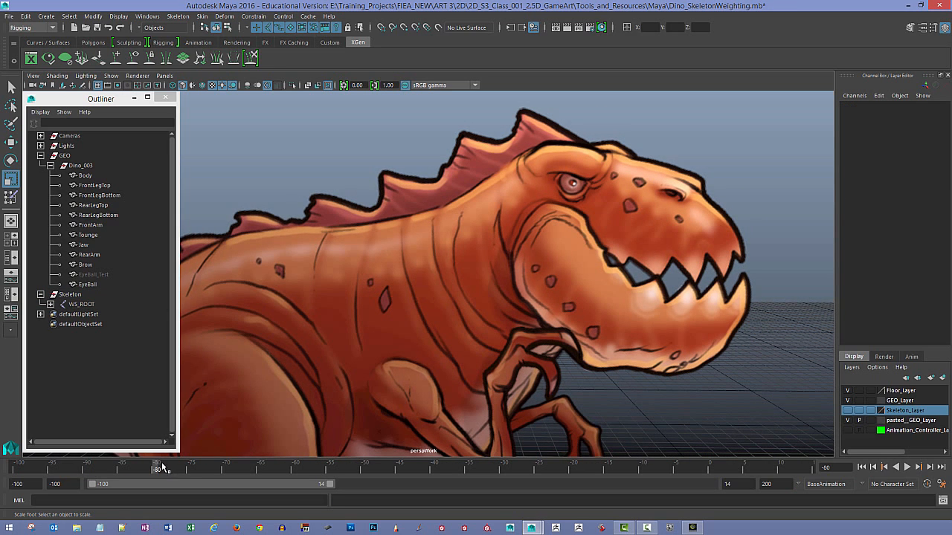
{"action": "left_click_drag", "start_coordinate": [163, 467], "coordinate": [143, 466]}
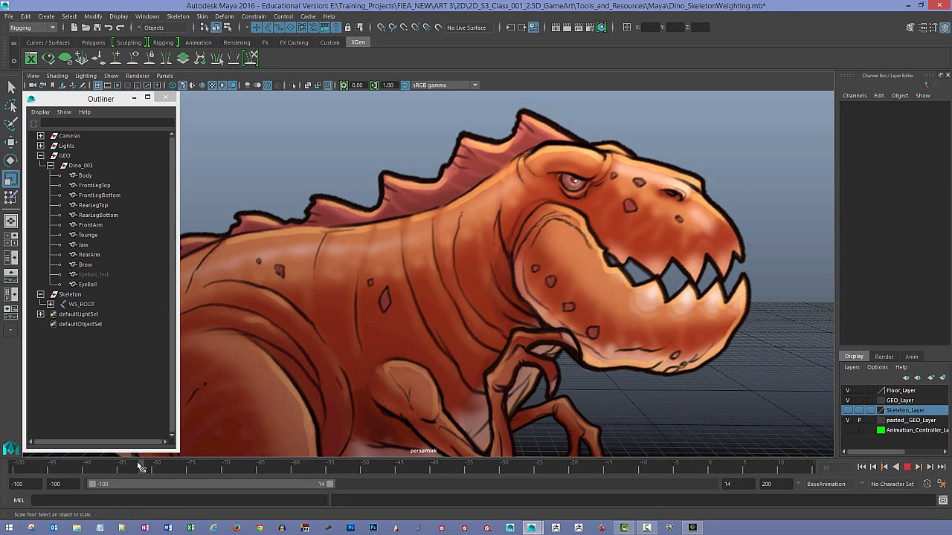
- Show Skeleton_Layer, try uniformly scaling the Spine_003 joint at the neck on frame -82, and undo the scaling
{"action": "left_click", "coordinate": [847, 411]}
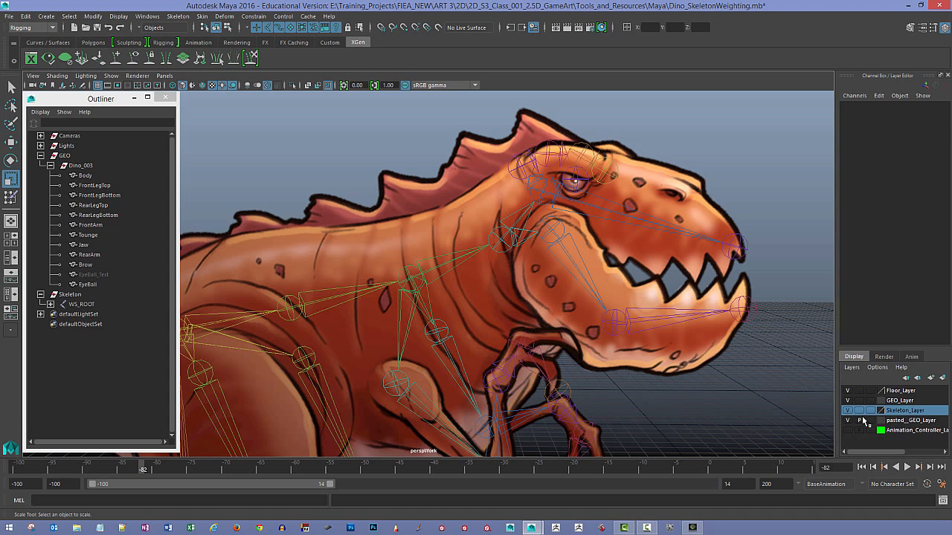
{"action": "middle_click_drag", "start_coordinate": [664, 264], "coordinate": [530, 229], "text": "alt"}
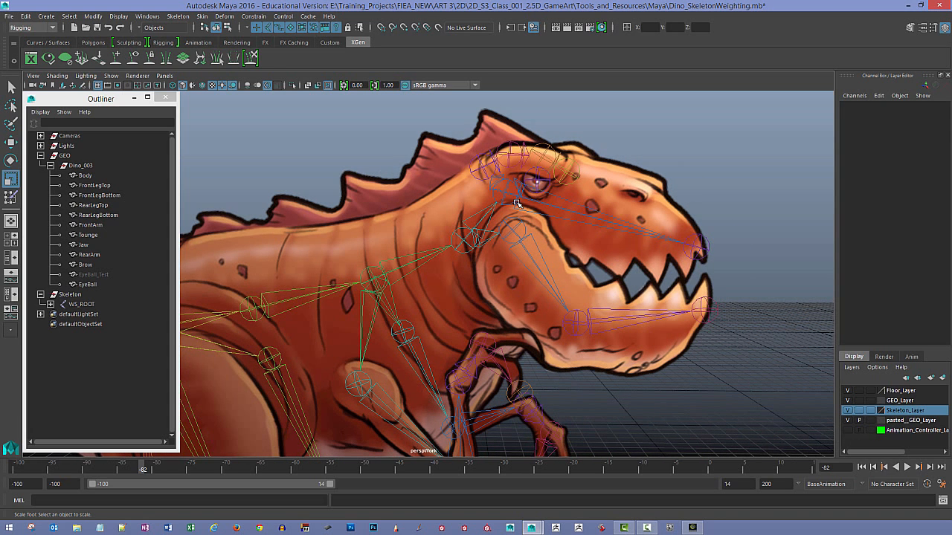
{"action": "left_click", "coordinate": [518, 203]}
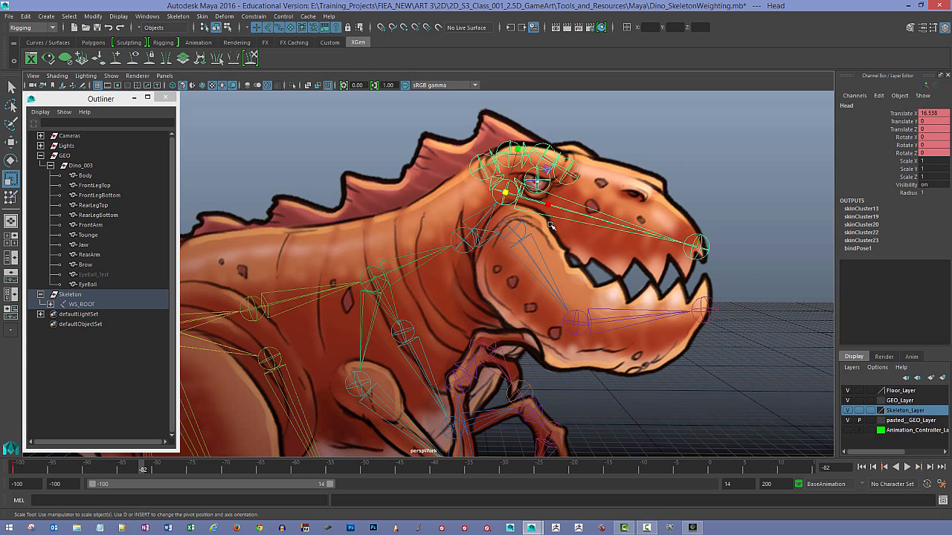
{"action": "left_click", "coordinate": [471, 225]}
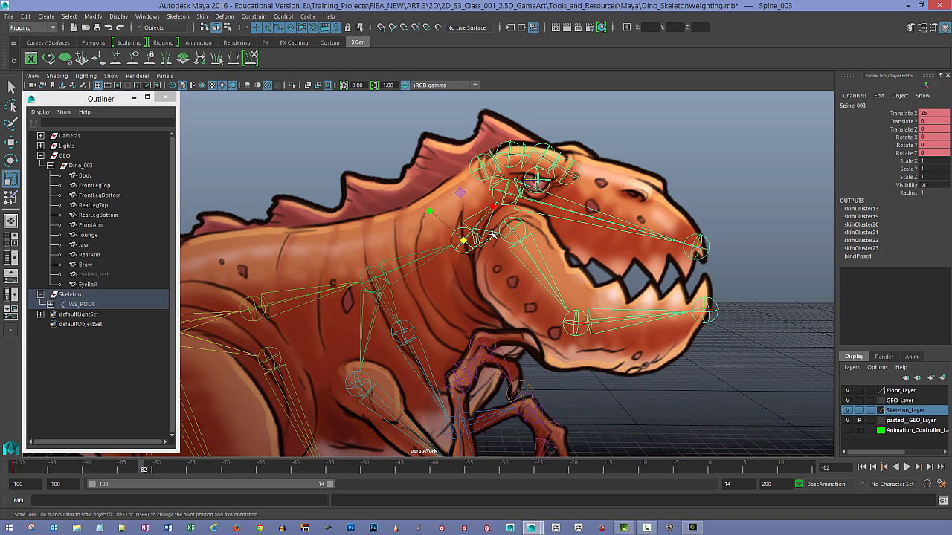
{"action": "mouse_move", "coordinate": [462, 241]}
{"action": "left_mouse_down"}
{"action": "mouse_move", "coordinate": [559, 232]}
{"action": "mouse_move", "coordinate": [444, 240]}
{"action": "mouse_move", "coordinate": [462, 237]}
{"action": "left_mouse_up"}
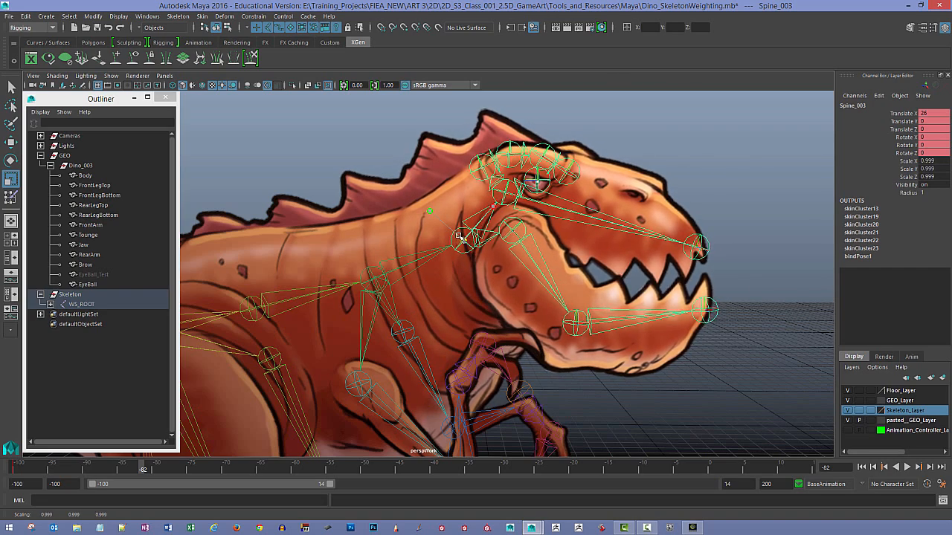
{"action": "key", "text": "ctrl+z"}
- Select the Spine_002 joint above the front arms and scale it uniformly to about 1.005
{"action": "middle_click_drag", "start_coordinate": [464, 244], "coordinate": [609, 187], "text": "alt"}
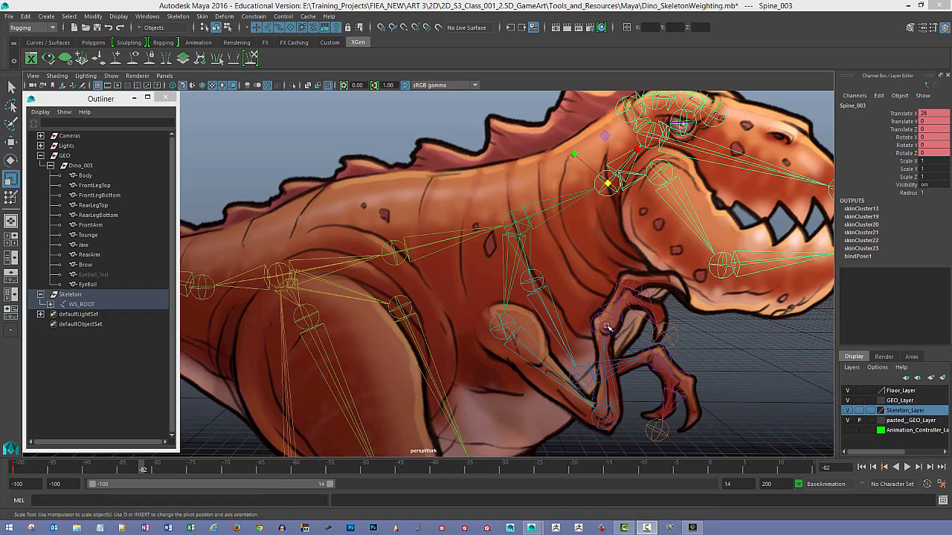
{"action": "left_click_drag", "start_coordinate": [617, 327], "coordinate": [686, 330], "text": "alt"}
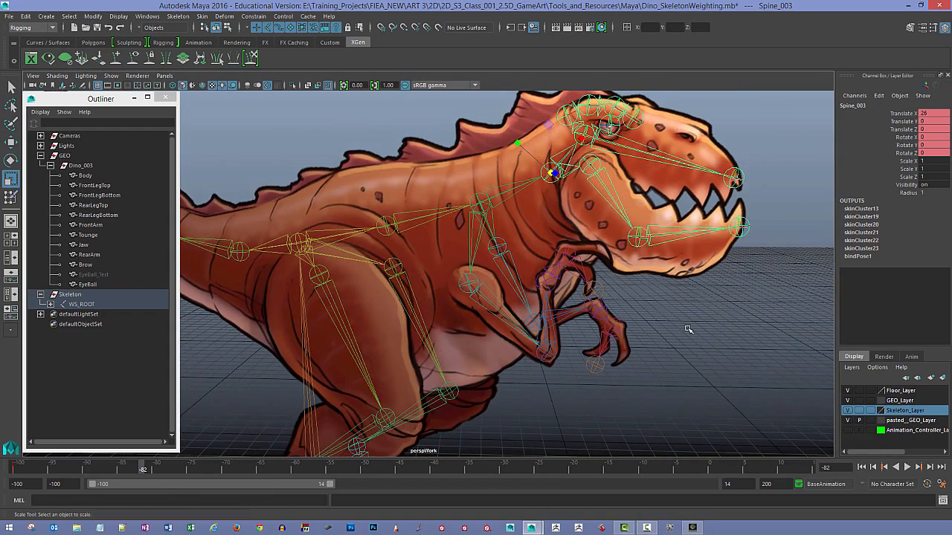
{"action": "left_click", "coordinate": [686, 330]}
{"action": "left_click", "coordinate": [481, 202]}
{"action": "left_click_drag", "start_coordinate": [482, 204], "coordinate": [539, 235], "text": "alt"}
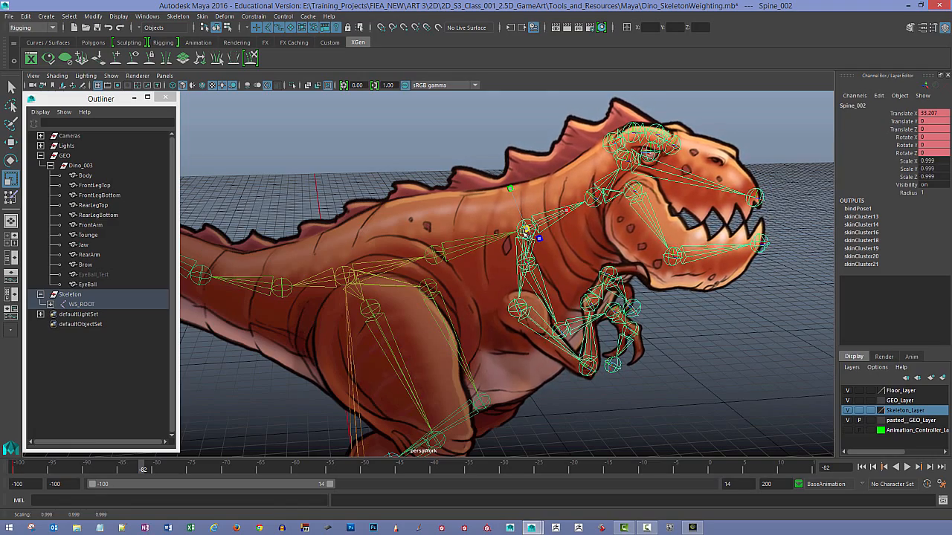
{"action": "mouse_move", "coordinate": [526, 232]}
{"action": "left_mouse_down"}
{"action": "mouse_move", "coordinate": [510, 236]}
{"action": "mouse_move", "coordinate": [522, 222]}
{"action": "left_mouse_up"}
- Hide Skeleton_Layer and return to frame -100 to examine the whole dinosaur without its joints
{"action": "left_click", "coordinate": [850, 411]}
{"action": "left_click_drag", "start_coordinate": [662, 253], "coordinate": [664, 249], "text": "alt"}
{"action": "right_click_drag", "start_coordinate": [664, 249], "coordinate": [595, 260], "text": "alt"}
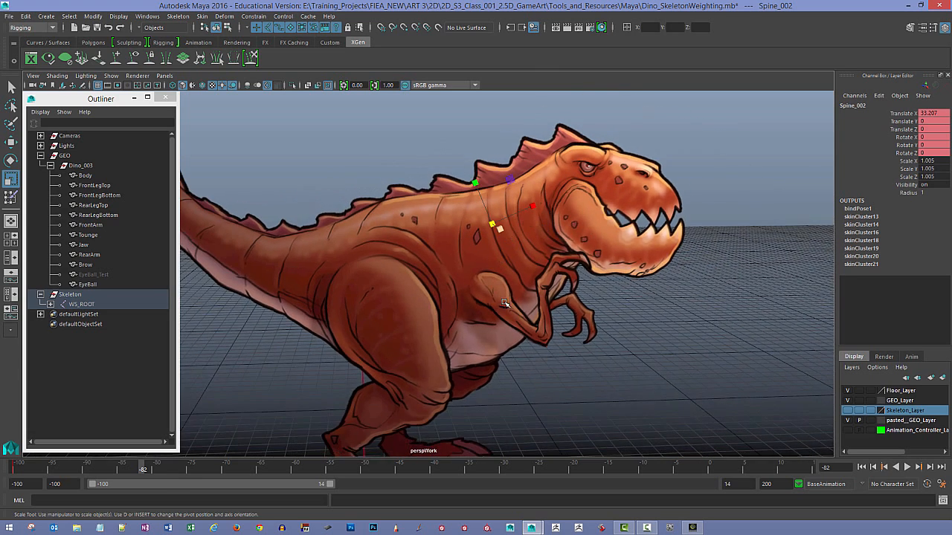
{"action": "middle_click_drag", "start_coordinate": [595, 260], "coordinate": [712, 252], "text": "alt"}
{"action": "left_click", "coordinate": [16, 470]}
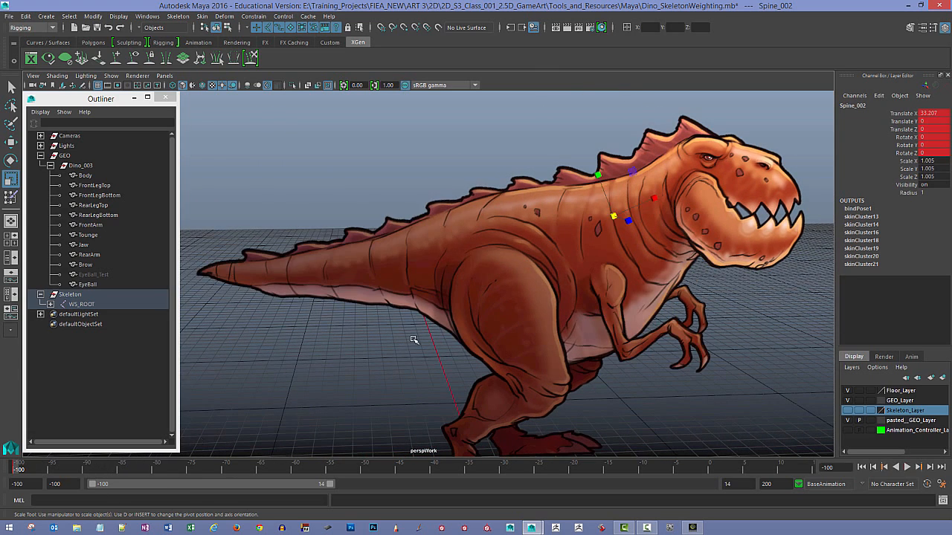
{"action": "right_click_drag", "start_coordinate": [427, 313], "coordinate": [357, 297], "text": "alt"}
{"action": "middle_click_drag", "start_coordinate": [420, 318], "coordinate": [371, 296], "text": "alt"}
{"action": "left_click_drag", "start_coordinate": [394, 305], "coordinate": [383, 307], "text": "alt"}
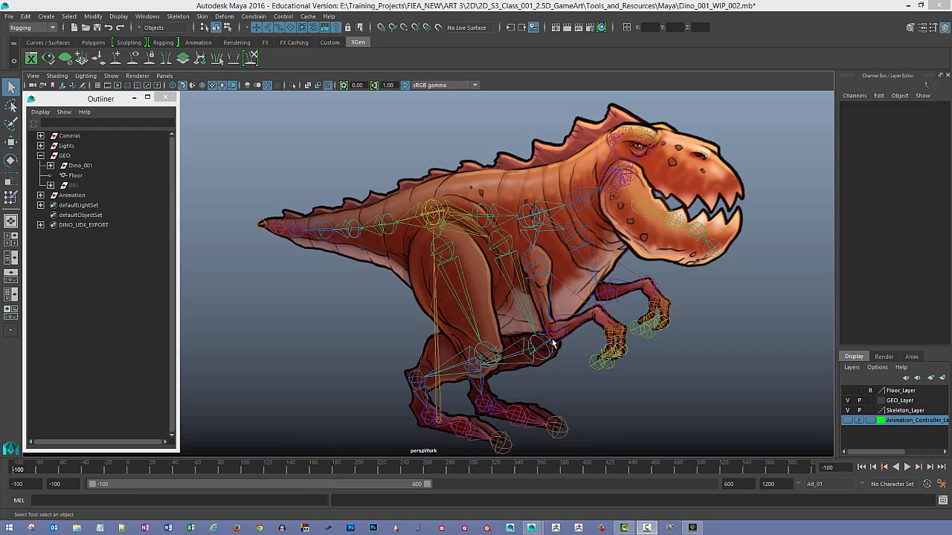
- Examine the dinosaur and its full skeleton in Dino_001_WIP_002.mb from both sides and the front, including the jaw and arms
{"action": "left_click_drag", "start_coordinate": [553, 342], "coordinate": [414, 295], "text": "alt"}
{"action": "middle_click_drag", "start_coordinate": [414, 295], "coordinate": [436, 276], "text": "alt"}
{"action": "right_click_drag", "start_coordinate": [435, 276], "coordinate": [529, 329], "text": "alt"}
{"action": "left_click_drag", "start_coordinate": [529, 329], "coordinate": [398, 267], "text": "alt"}
{"action": "middle_click_drag", "start_coordinate": [398, 267], "coordinate": [444, 273], "text": "alt"}
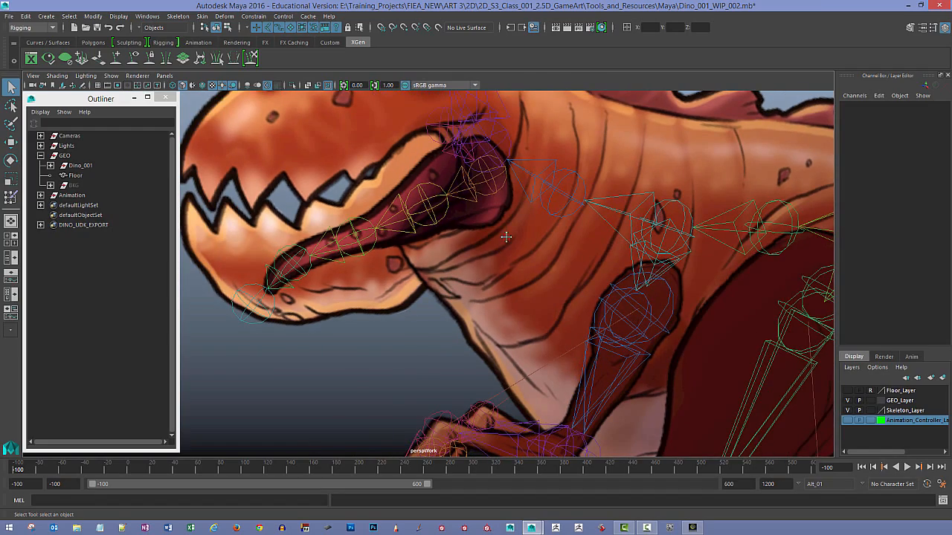
{"action": "right_click_drag", "start_coordinate": [506, 237], "coordinate": [447, 263], "text": "alt"}
{"action": "left_click_drag", "start_coordinate": [448, 263], "coordinate": [317, 225], "text": "alt"}
{"action": "right_click_drag", "start_coordinate": [317, 225], "coordinate": [379, 256], "text": "alt"}
{"action": "left_click_drag", "start_coordinate": [379, 256], "coordinate": [457, 249], "text": "alt"}
{"action": "middle_click_drag", "start_coordinate": [457, 249], "coordinate": [382, 238], "text": "alt"}
{"action": "right_click_drag", "start_coordinate": [382, 238], "coordinate": [417, 263], "text": "alt"}
{"action": "left_click_drag", "start_coordinate": [417, 263], "coordinate": [511, 257], "text": "alt"}
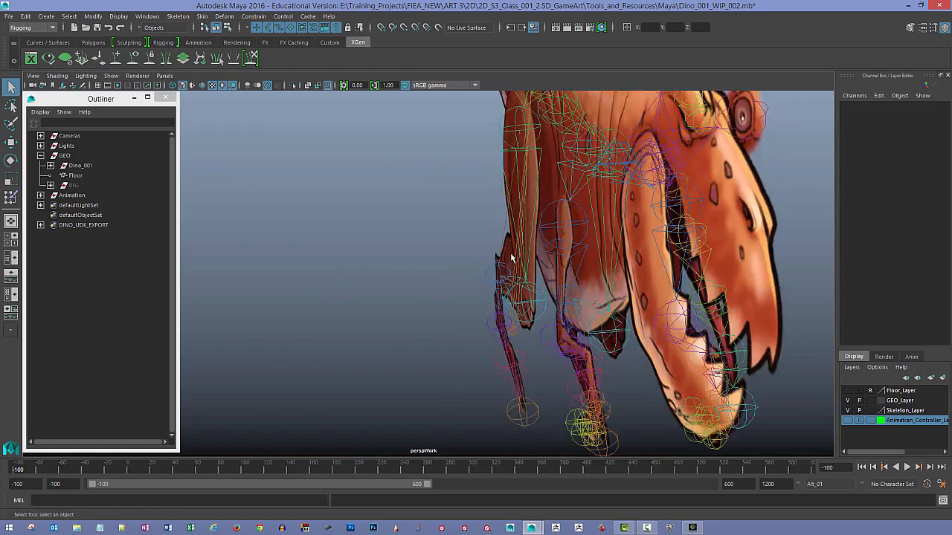
{"action": "middle_click_drag", "start_coordinate": [510, 256], "coordinate": [414, 275], "text": "alt"}
{"action": "mouse_move", "coordinate": [485, 252]}
{"action": "left_mouse_down", "text": "alt"}
{"action": "mouse_move", "coordinate": [536, 244]}
{"action": "mouse_move", "coordinate": [540, 224]}
{"action": "left_mouse_up", "text": "alt"}
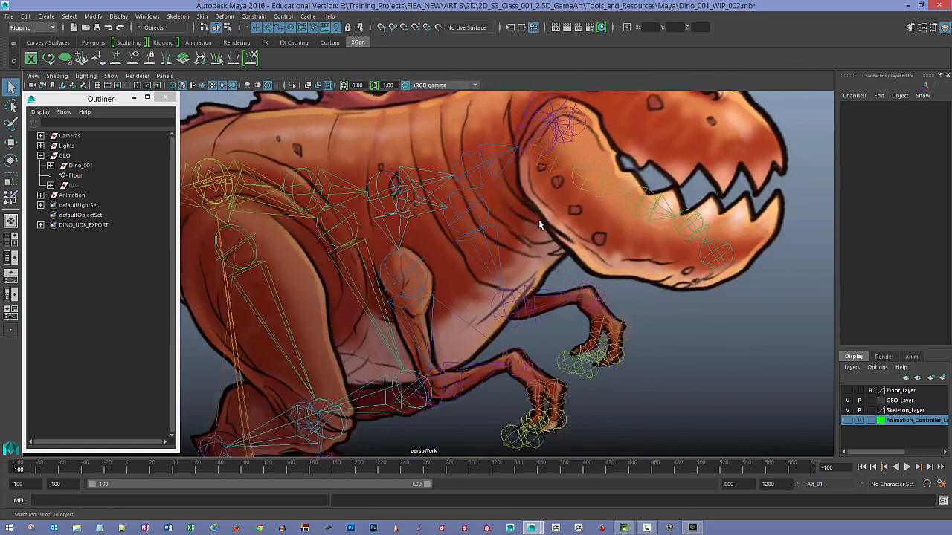
{"action": "middle_click_drag", "start_coordinate": [539, 224], "coordinate": [537, 298], "text": "alt"}
{"action": "right_click_drag", "start_coordinate": [599, 278], "coordinate": [539, 321], "text": "alt"}
{"action": "middle_click_drag", "start_coordinate": [540, 321], "coordinate": [605, 278], "text": "alt"}
{"action": "right_click_drag", "start_coordinate": [605, 279], "coordinate": [512, 262], "text": "alt"}
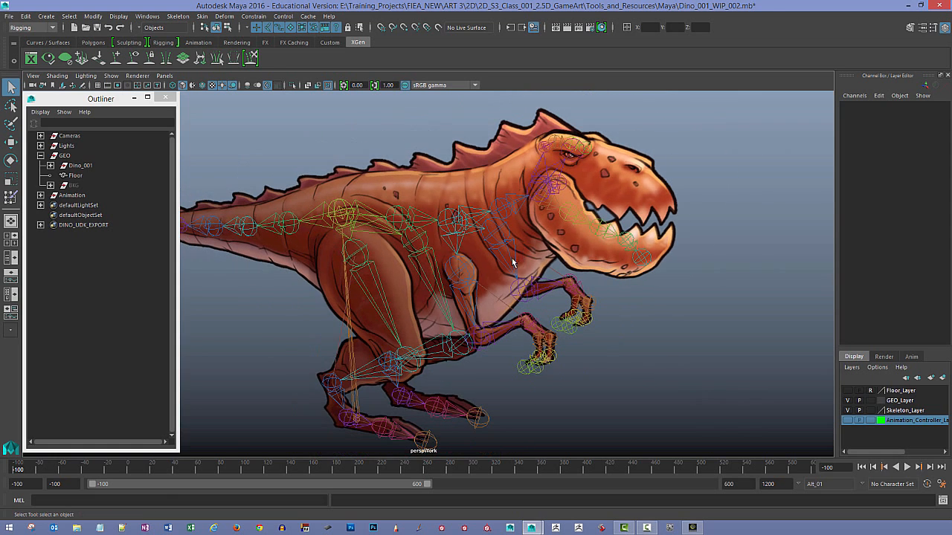
- Open the Paint Skin Weights tool with its settings for the dinosaur's Body mesh and show its influence list
{"action": "left_click", "coordinate": [638, 195]}
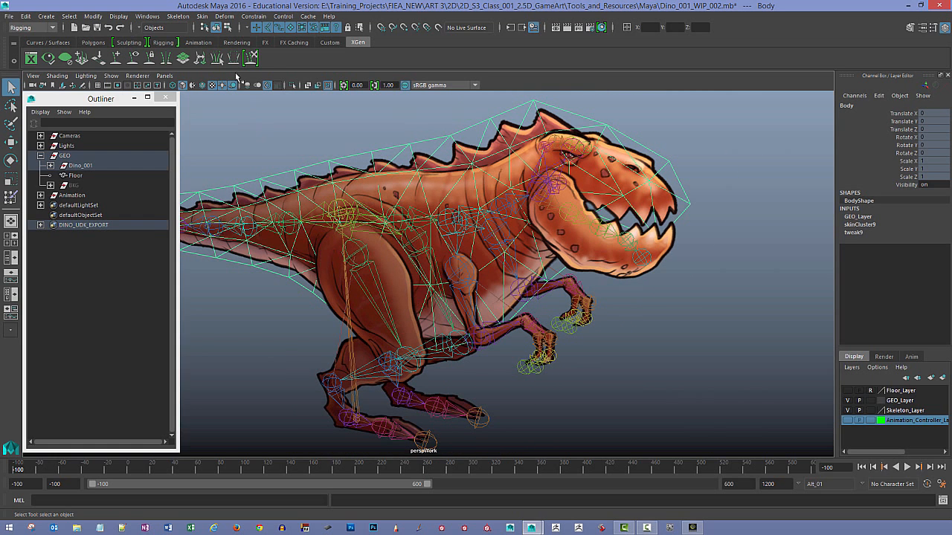
{"action": "left_click", "coordinate": [201, 16]}
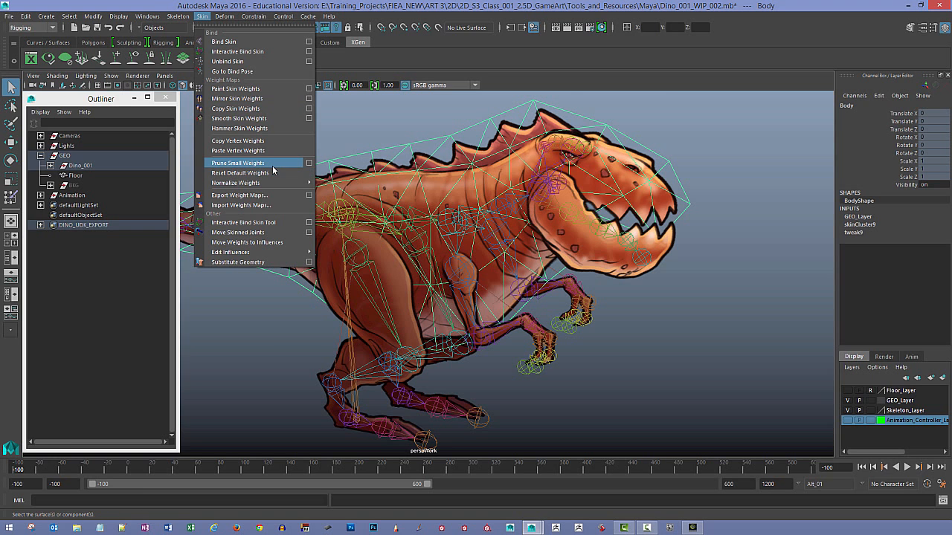
{"action": "left_click", "coordinate": [309, 89]}
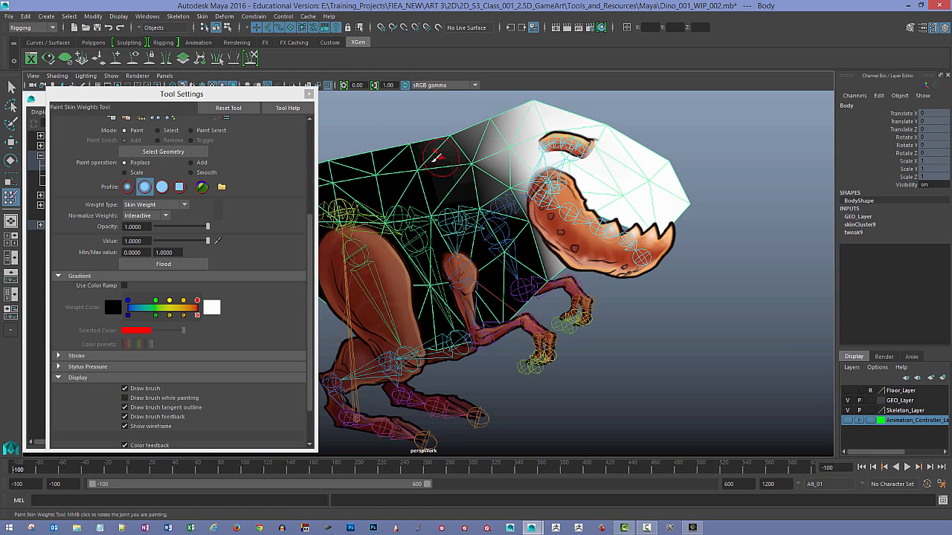
{"action": "middle_click_drag", "start_coordinate": [535, 180], "coordinate": [614, 184], "text": "alt"}
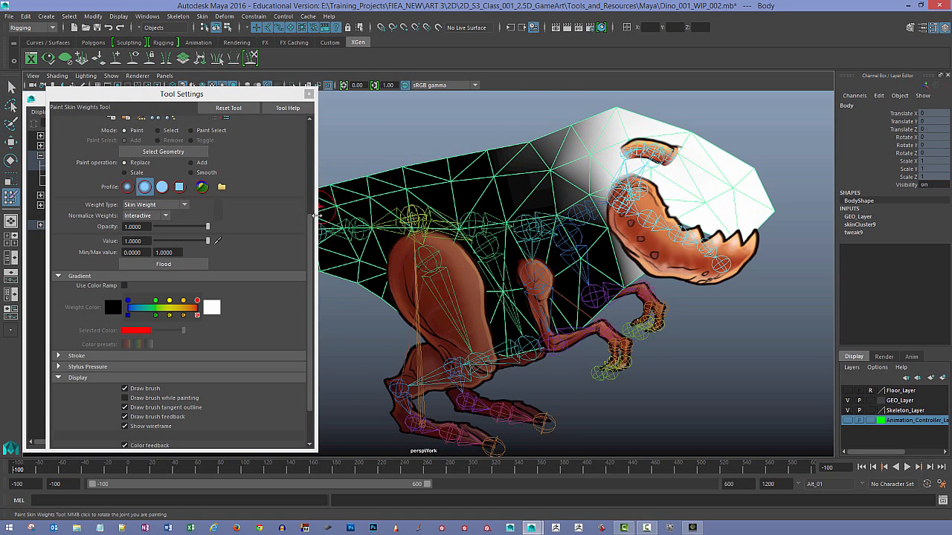
{"action": "left_click_drag", "start_coordinate": [310, 241], "coordinate": [318, 142]}
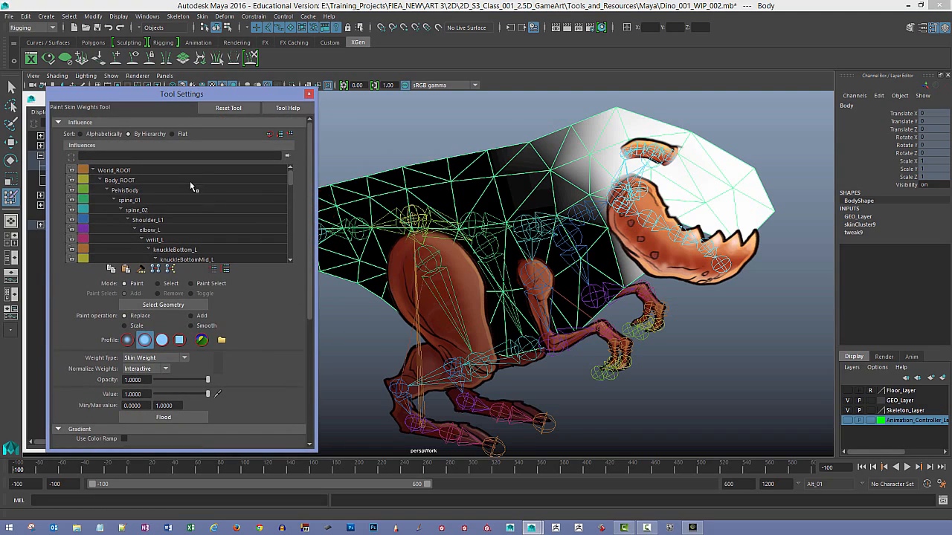
- Inspect the Body mesh's weights for the World_ROOT influence and for the Body_ROOT influence
{"action": "left_click", "coordinate": [111, 170]}
{"action": "middle_click_drag", "start_coordinate": [468, 218], "coordinate": [573, 218], "text": "alt"}
{"action": "left_click_drag", "start_coordinate": [479, 297], "coordinate": [497, 377], "text": "alt"}
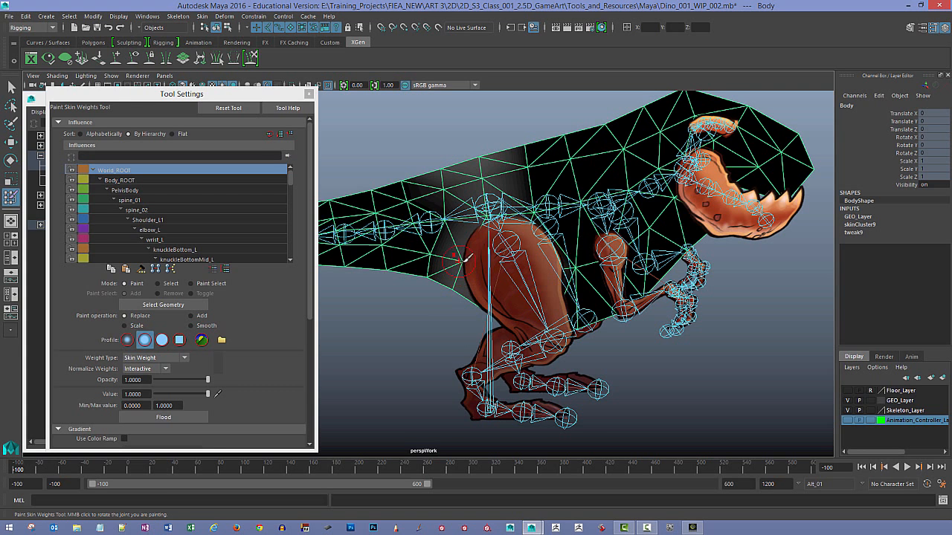
{"action": "left_click_drag", "start_coordinate": [482, 240], "coordinate": [474, 223], "text": "alt"}
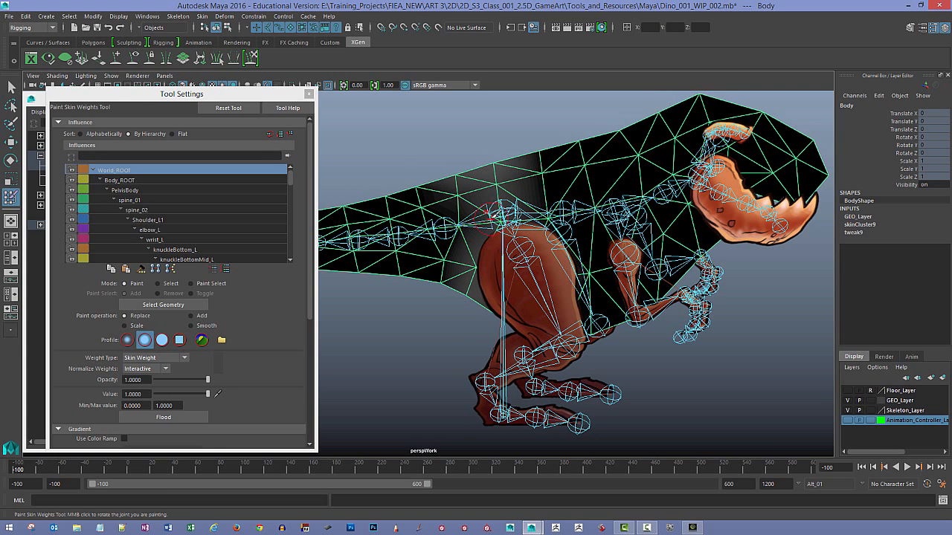
{"action": "left_click", "coordinate": [120, 181]}
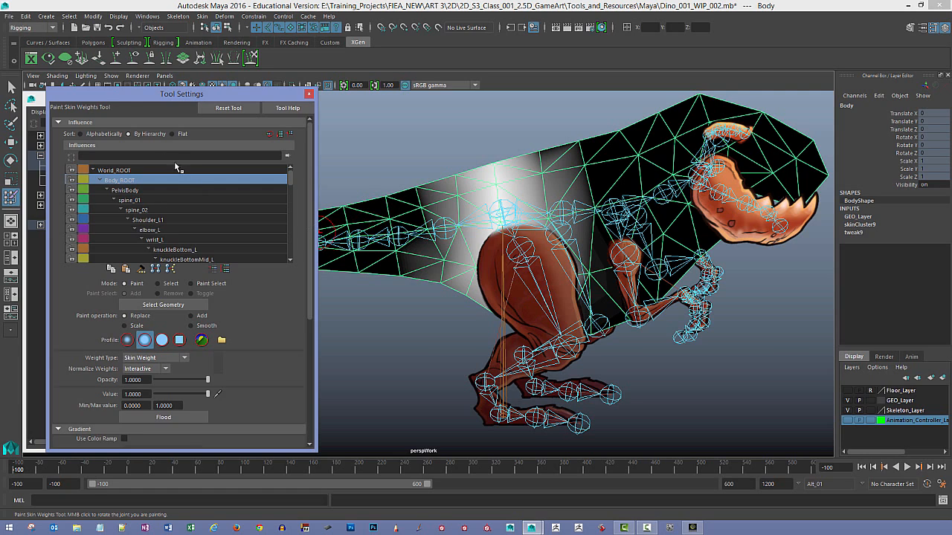
- Leave weight painting and select the Body_ROOT joint above the dinosaur's hips
{"action": "left_click", "coordinate": [11, 87]}
{"action": "left_click", "coordinate": [389, 141]}
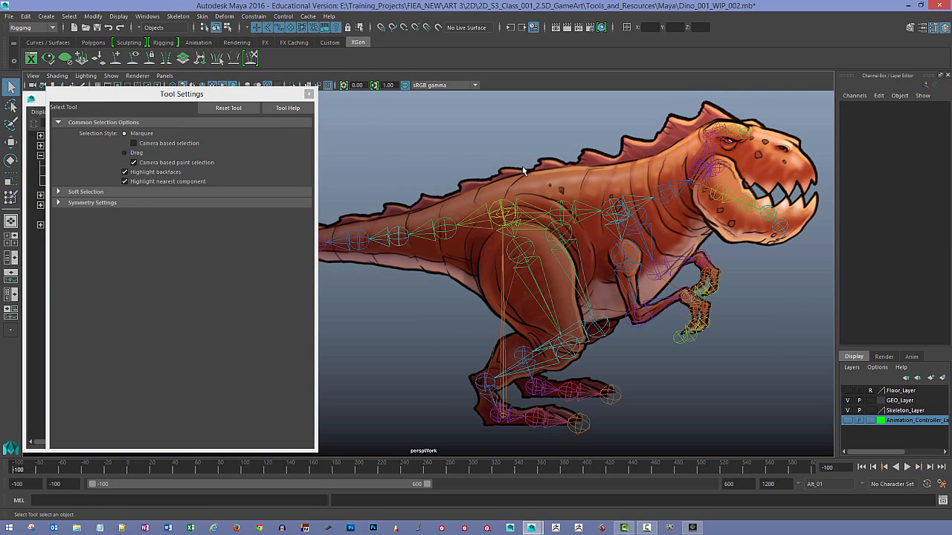
{"action": "scroll", "coordinate": [523, 171], "scroll_direction": "up", "scroll_amount": 6}
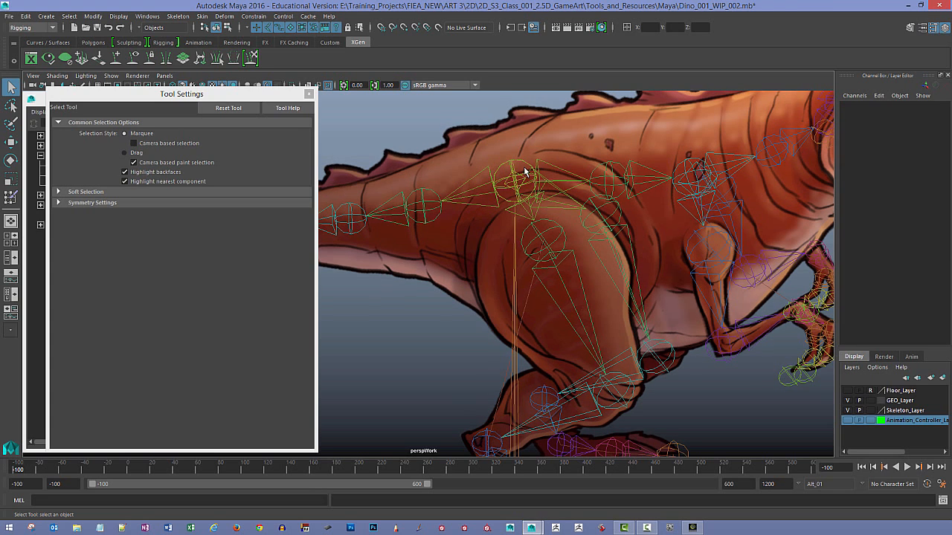
{"action": "left_click", "coordinate": [523, 177]}
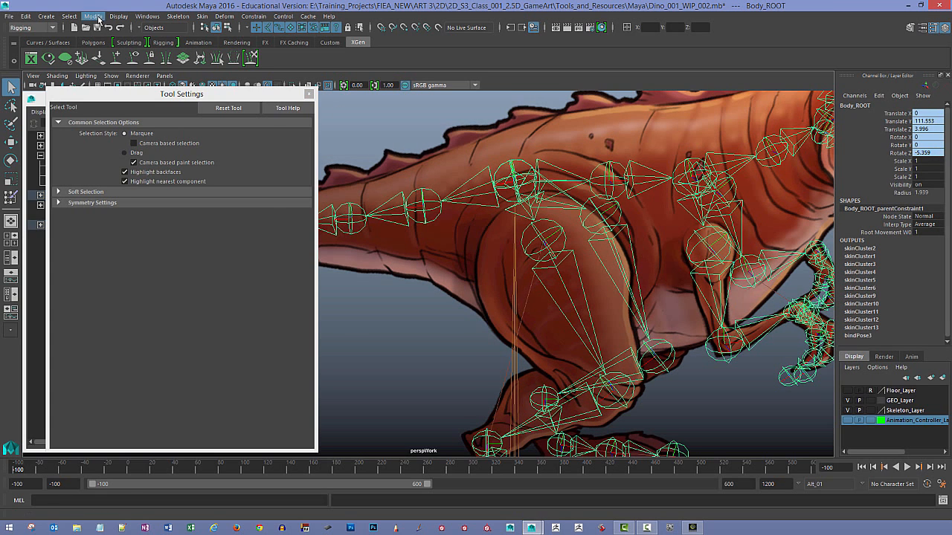
- Show the Outliner, expand Animation, Skeleton, World_ROOT and Body_ROOT down to the pelvis joints, and widen the window
{"action": "left_click", "coordinate": [142, 18]}
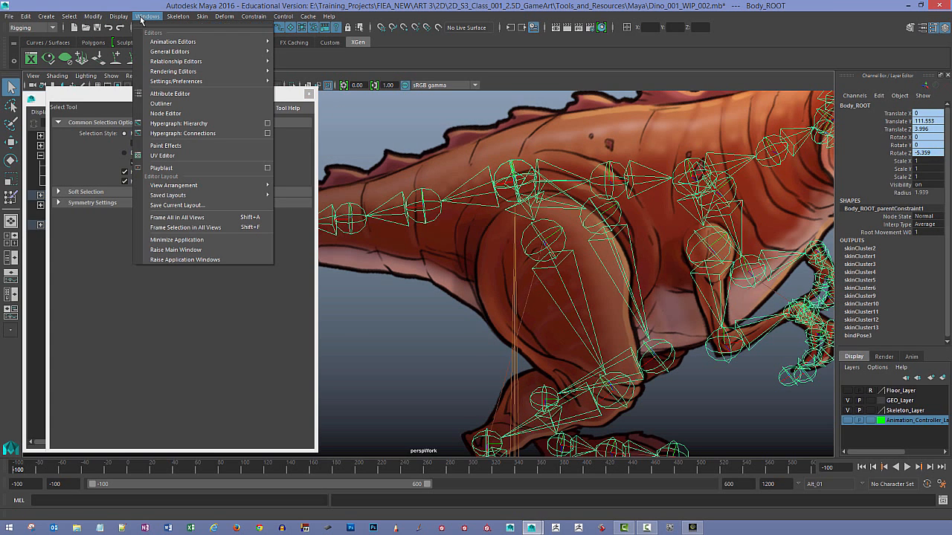
{"action": "left_click", "coordinate": [162, 103]}
{"action": "left_click", "coordinate": [40, 195]}
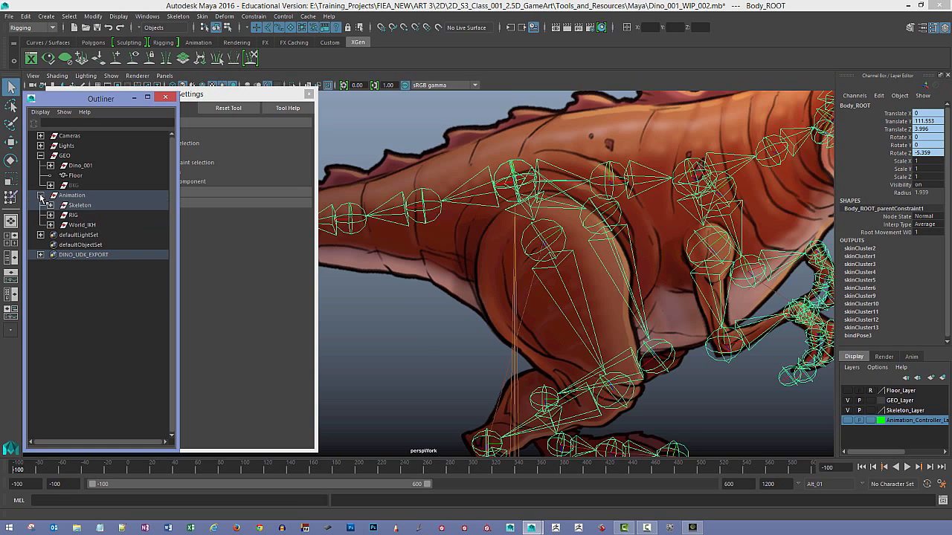
{"action": "left_click", "coordinate": [50, 205]}
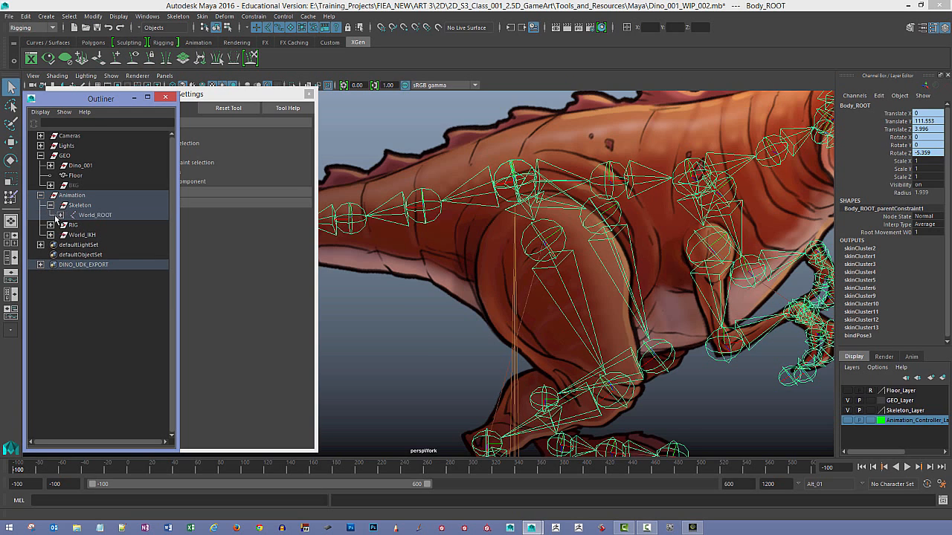
{"action": "left_click", "coordinate": [60, 215]}
{"action": "left_click", "coordinate": [70, 224]}
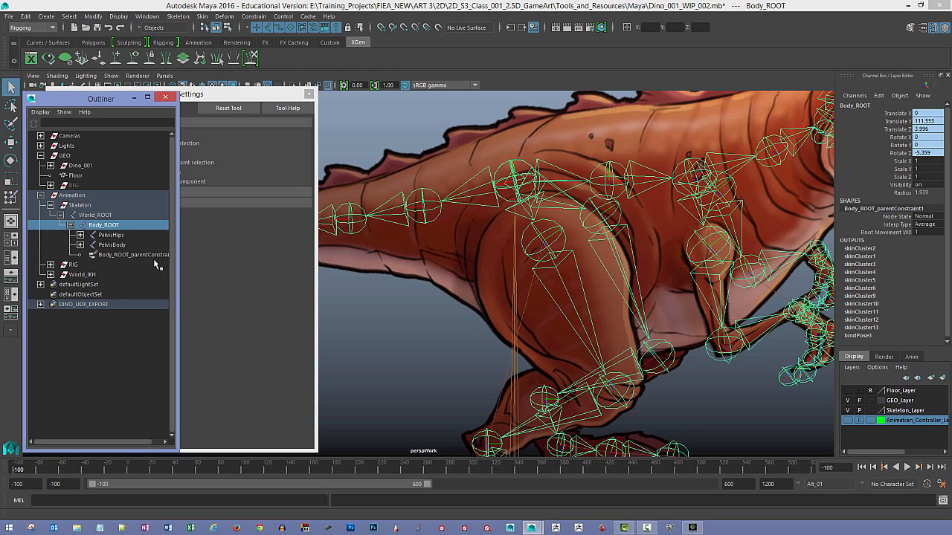
{"action": "left_click_drag", "start_coordinate": [178, 241], "coordinate": [285, 241]}
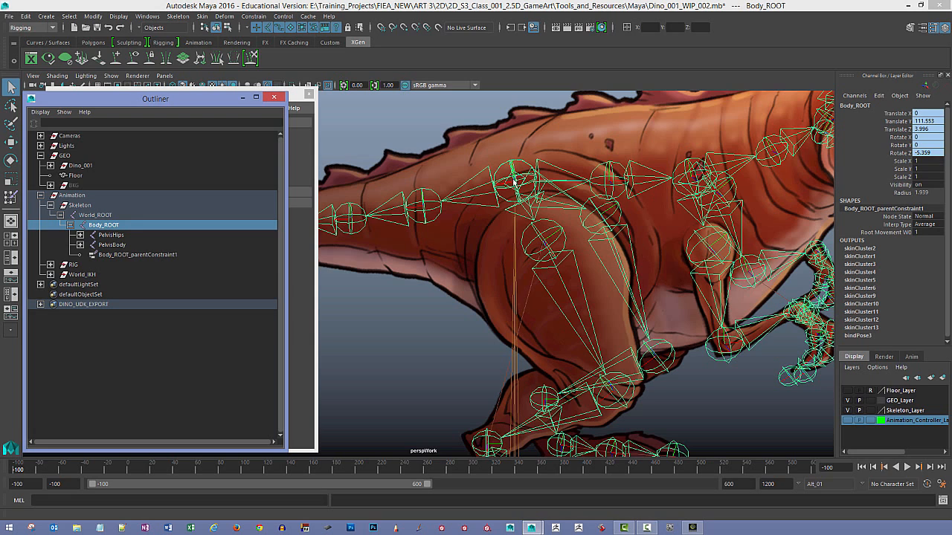
- Select PelvisHips and PelvisBody in turn to compare their hierarchies, try rotating PelvisBody about Z, and undo the rotation
{"action": "left_click", "coordinate": [111, 235]}
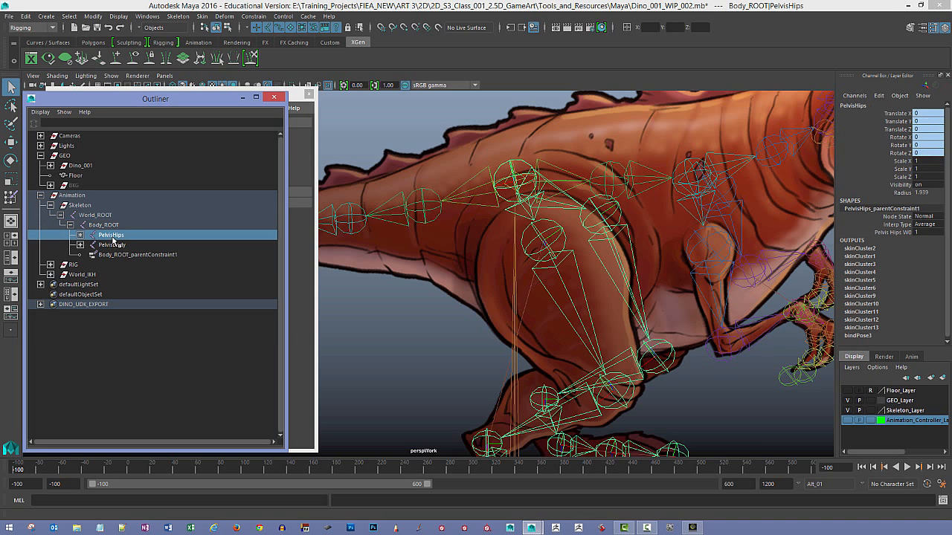
{"action": "left_click", "coordinate": [113, 245]}
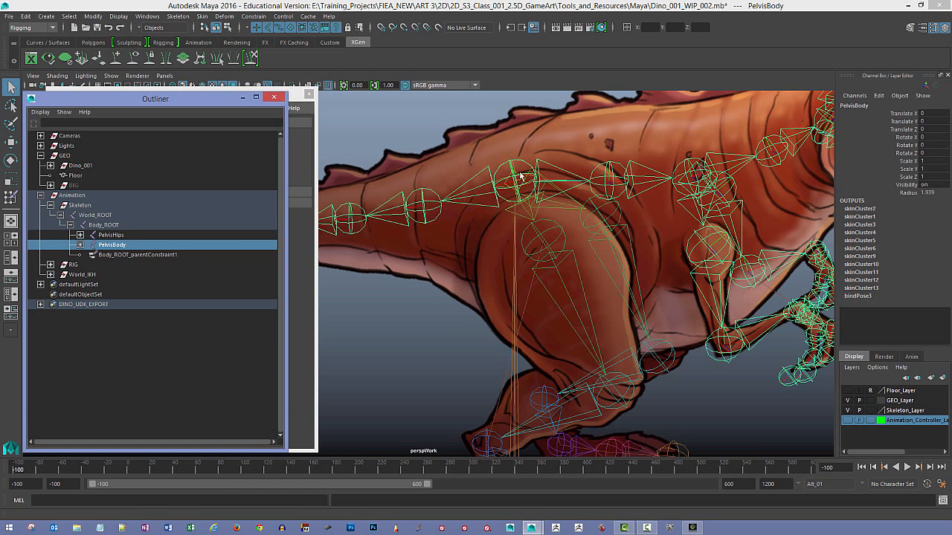
{"action": "key", "text": "e"}
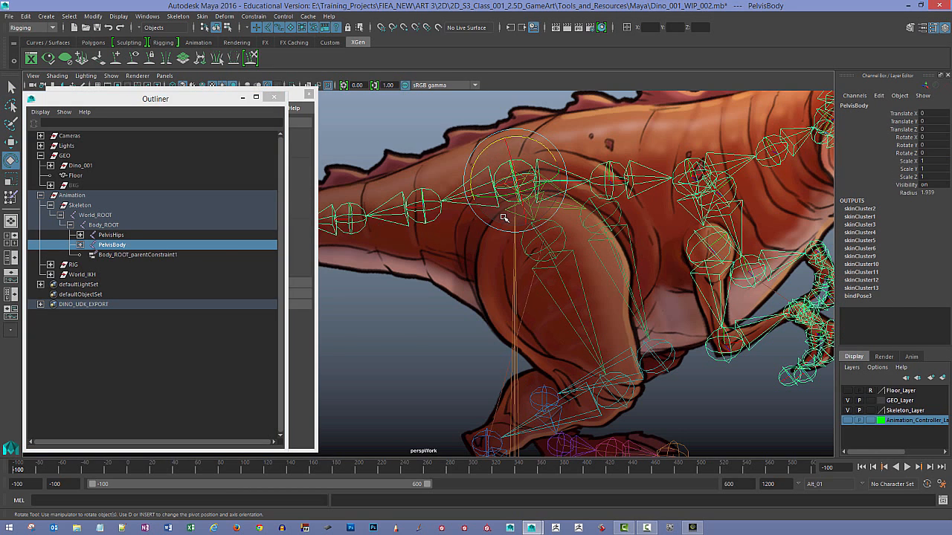
{"action": "mouse_move", "coordinate": [546, 149]}
{"action": "left_mouse_down"}
{"action": "mouse_move", "coordinate": [553, 177]}
{"action": "mouse_move", "coordinate": [543, 152]}
{"action": "mouse_move", "coordinate": [535, 157]}
{"action": "left_mouse_up"}
{"action": "key", "text": "ctrl+z"}
{"action": "key", "text": "ctrl+z"}
{"action": "key", "text": "ctrl+z"}
{"action": "key", "text": "ctrl+z"}
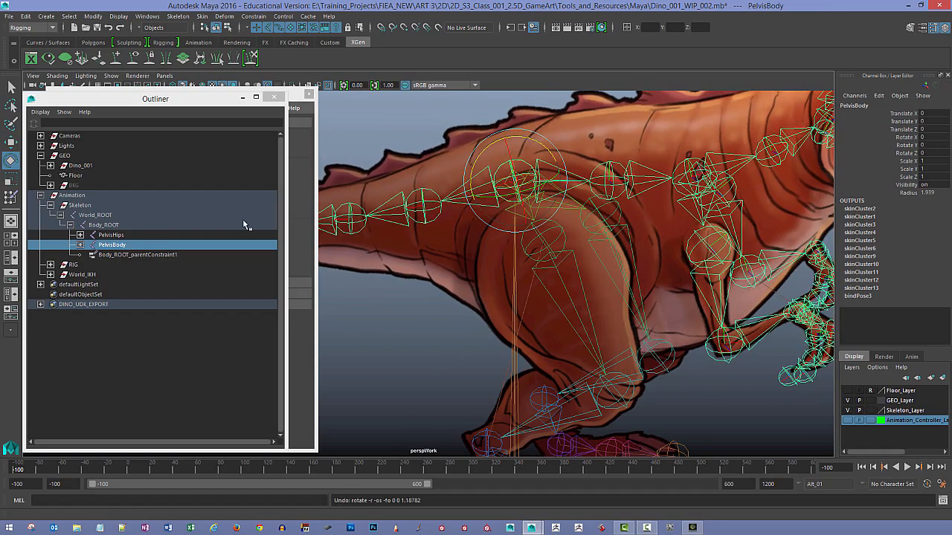
- Try rotating the PelvisHips joint to about 34° in Z to swing the hips, and undo the rotations
{"action": "left_click", "coordinate": [124, 235]}
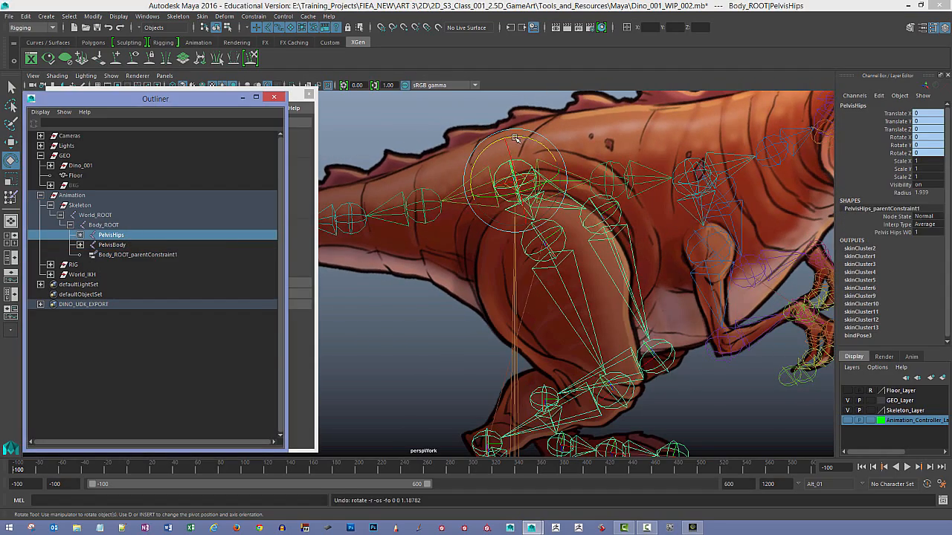
{"action": "mouse_move", "coordinate": [515, 138]}
{"action": "left_mouse_down"}
{"action": "mouse_move", "coordinate": [503, 134]}
{"action": "mouse_move", "coordinate": [505, 142]}
{"action": "left_mouse_up"}
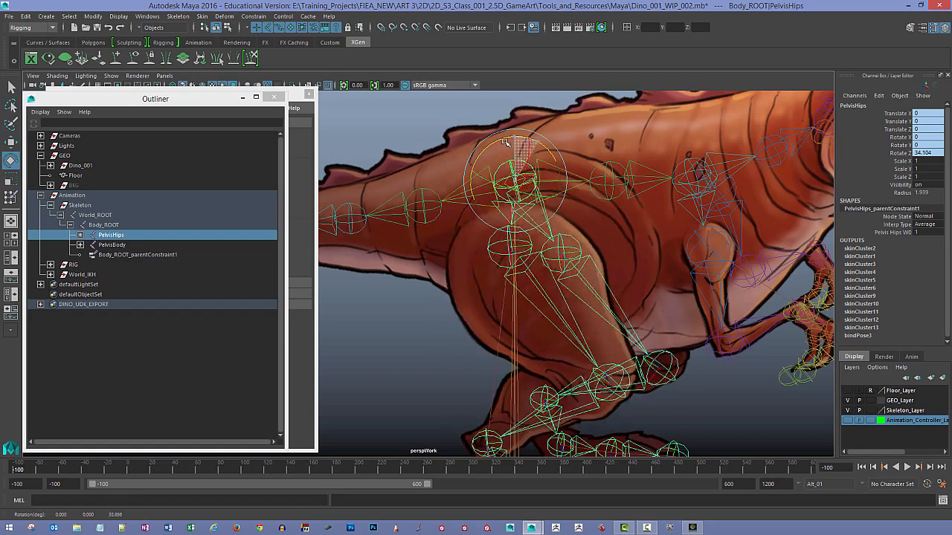
{"action": "key", "text": "ctrl+z"}
{"action": "key", "text": "ctrl+z"}
{"action": "key", "text": "ctrl+z"}
{"action": "key", "text": "ctrl+z"}
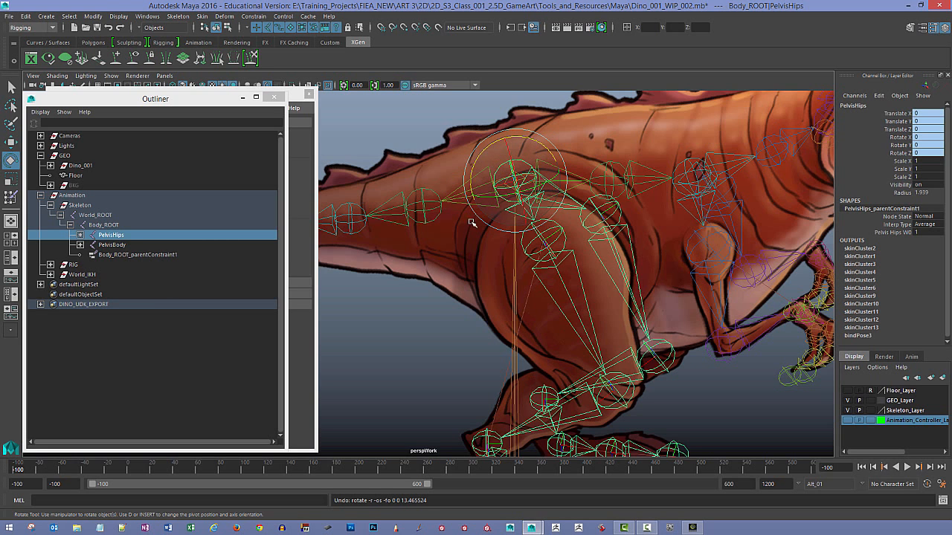
- Try moving the PelvisHips joint down and forward in the Y–Z plane, and undo the move
{"action": "right_click_drag", "start_coordinate": [561, 203], "coordinate": [523, 200], "text": "alt"}
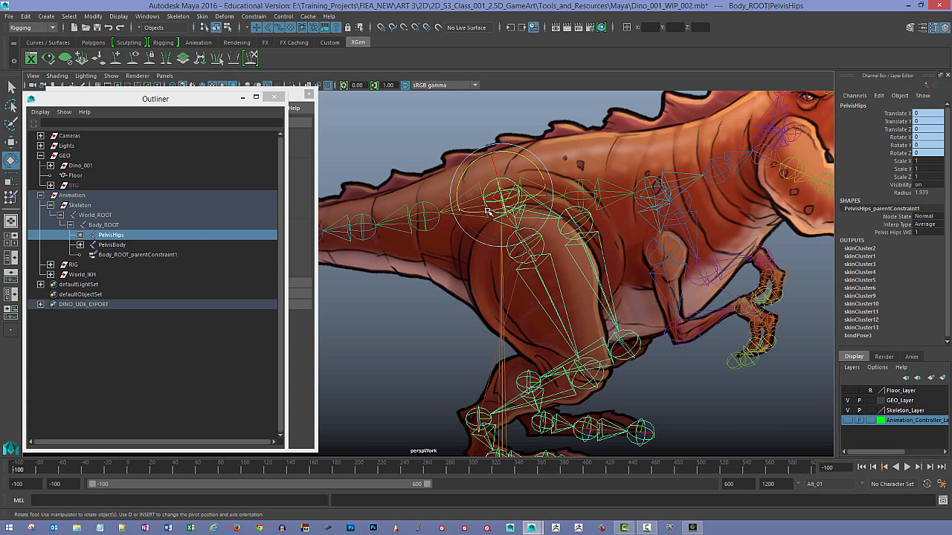
{"action": "middle_click_drag", "start_coordinate": [543, 171], "coordinate": [608, 170], "text": "alt"}
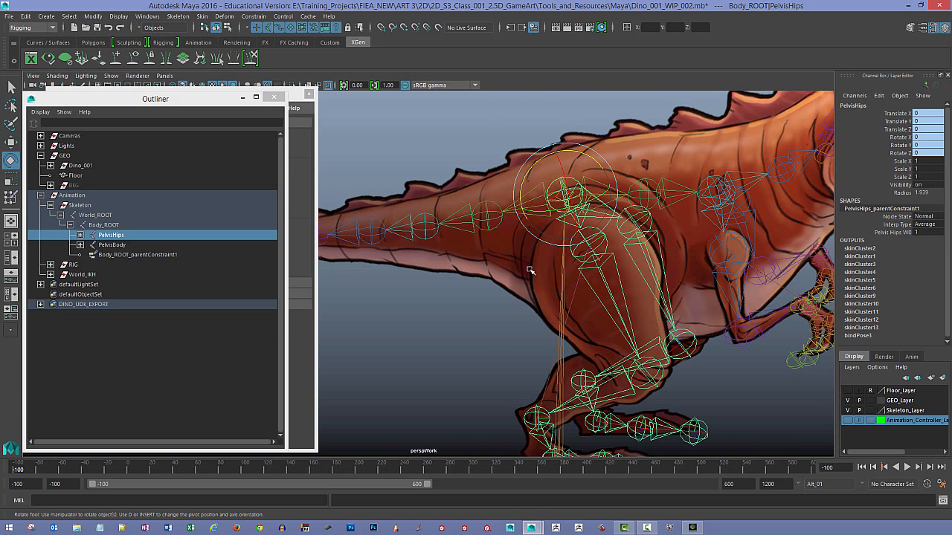
{"action": "middle_click_drag", "start_coordinate": [530, 270], "coordinate": [498, 207], "text": "alt"}
{"action": "key", "text": "w"}
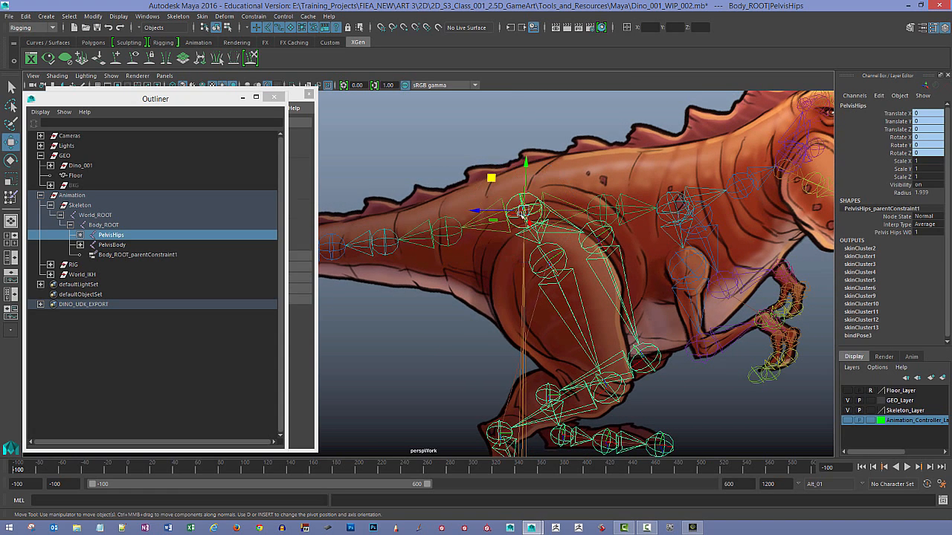
{"action": "left_click_drag", "start_coordinate": [498, 212], "coordinate": [518, 240]}
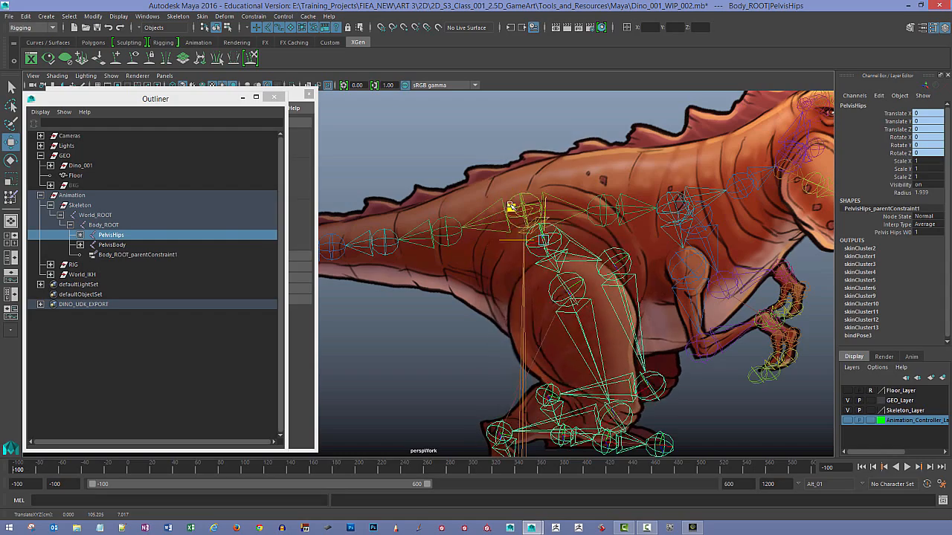
{"action": "key", "text": "ctrl+z"}
- Select the Body_ROOT joint, try moving it down in the Y–Z plane, and undo the move
{"action": "left_click", "coordinate": [107, 225]}
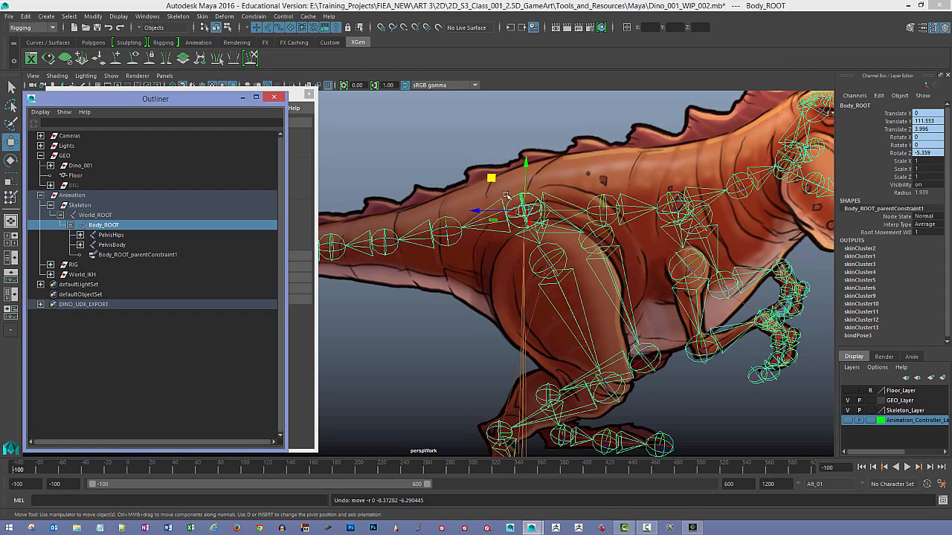
{"action": "left_click_drag", "start_coordinate": [491, 179], "coordinate": [487, 216]}
{"action": "key", "text": "ctrl+z"}
{"action": "key", "text": "ctrl+z"}
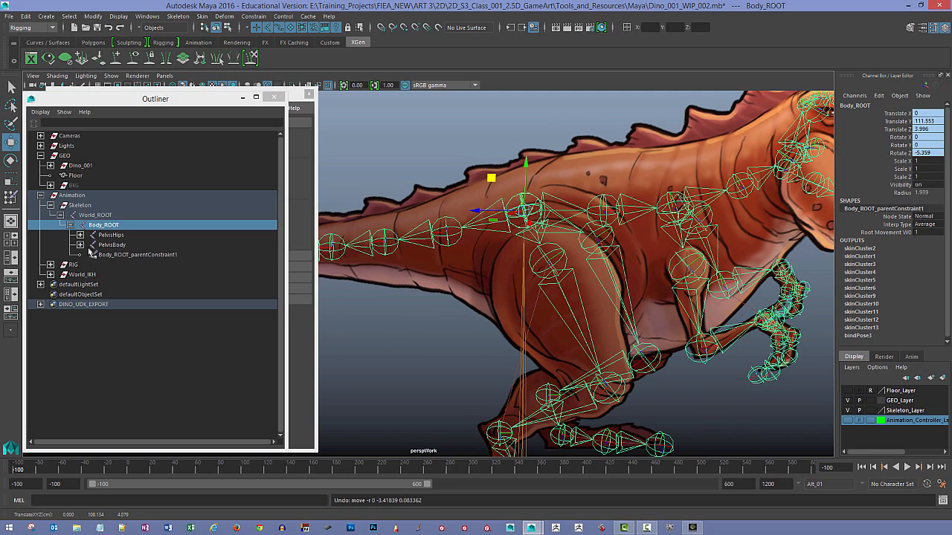
- Select the PelvisHips joint and expand its hierarchy to examine its child joints, then collapse it
{"action": "left_click", "coordinate": [106, 235]}
{"action": "left_click", "coordinate": [81, 235]}
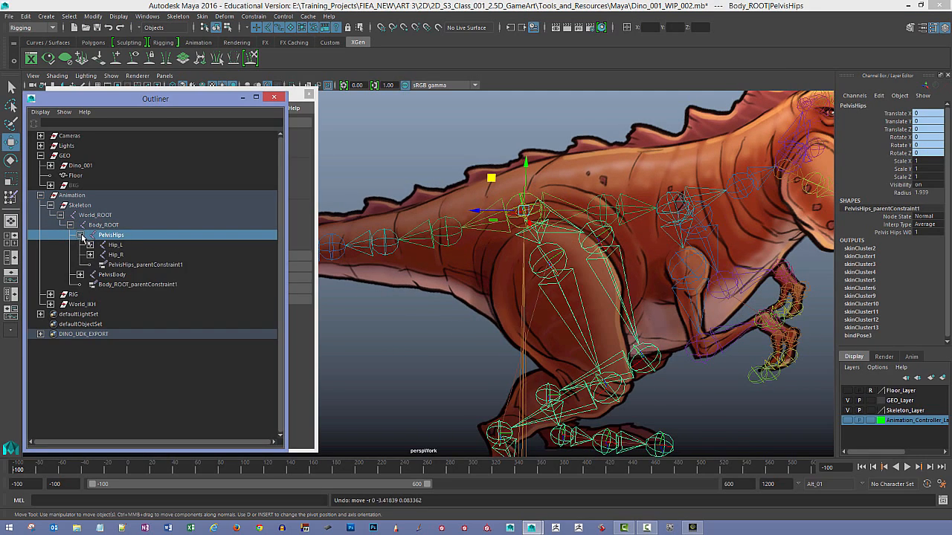
{"action": "left_click", "coordinate": [81, 235]}
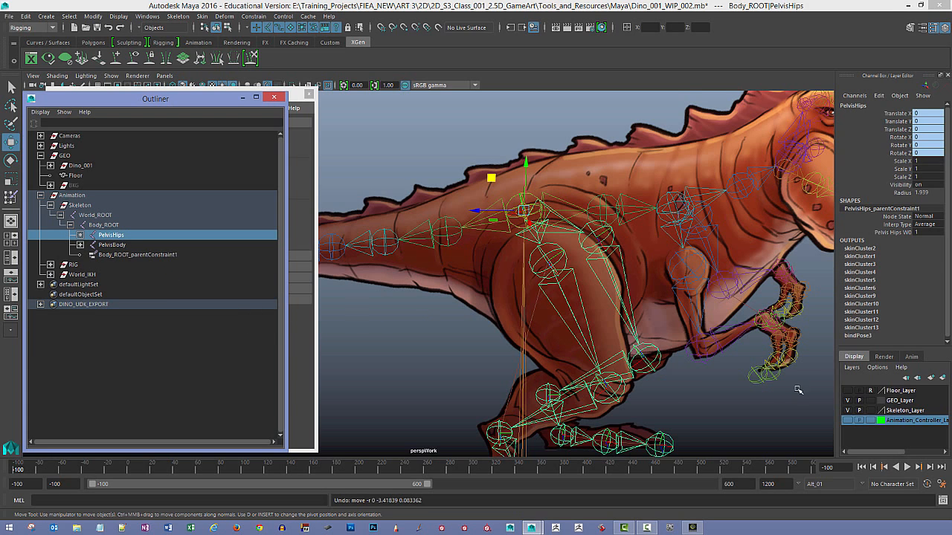
- Show the animation controller layer and select the Root_Movement and PelvisHips controls in turn to compare the joints each one drives
{"action": "left_click", "coordinate": [846, 420]}
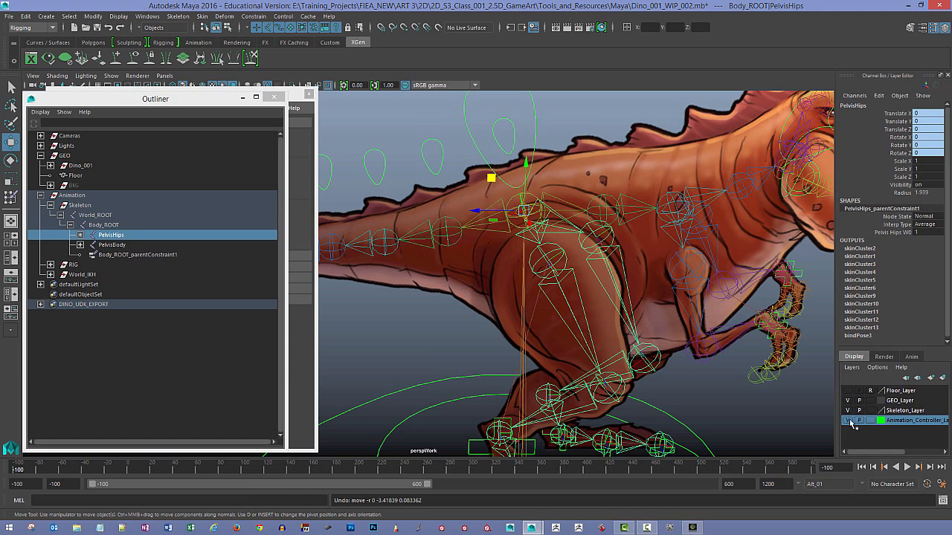
{"action": "left_click", "coordinate": [719, 402]}
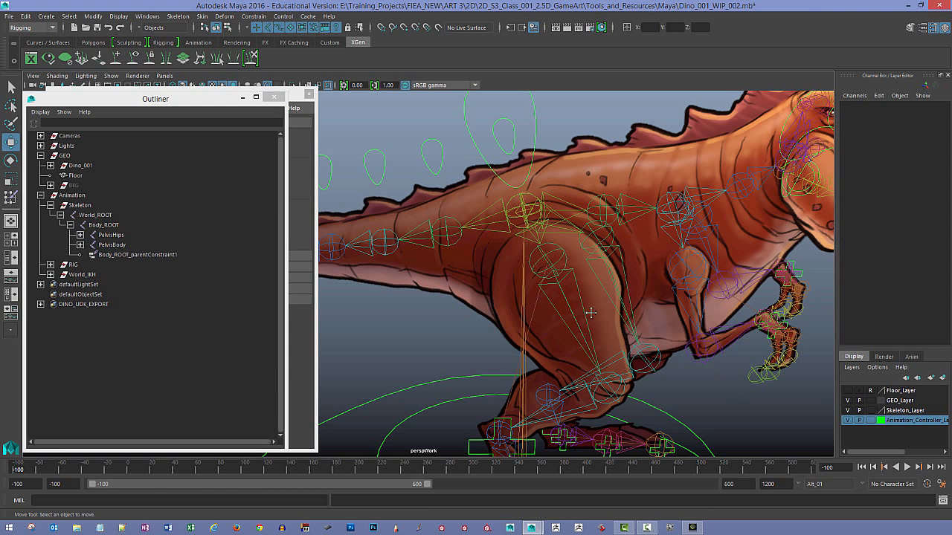
{"action": "left_click_drag", "start_coordinate": [591, 313], "coordinate": [616, 316], "text": "alt"}
{"action": "left_click", "coordinate": [558, 150]}
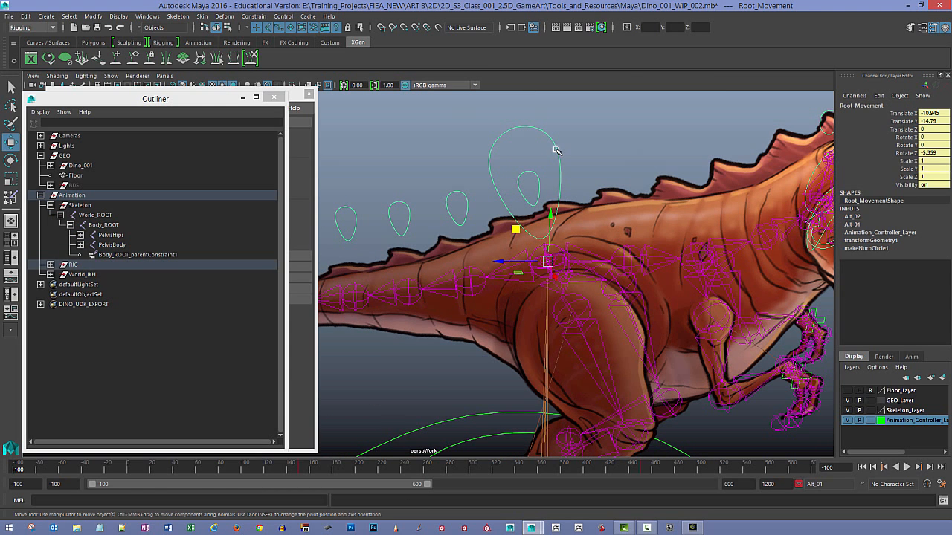
{"action": "left_click_drag", "start_coordinate": [522, 238], "coordinate": [524, 224], "text": "alt"}
{"action": "left_click_drag", "start_coordinate": [528, 250], "coordinate": [547, 185]}
{"action": "left_click", "coordinate": [565, 241]}
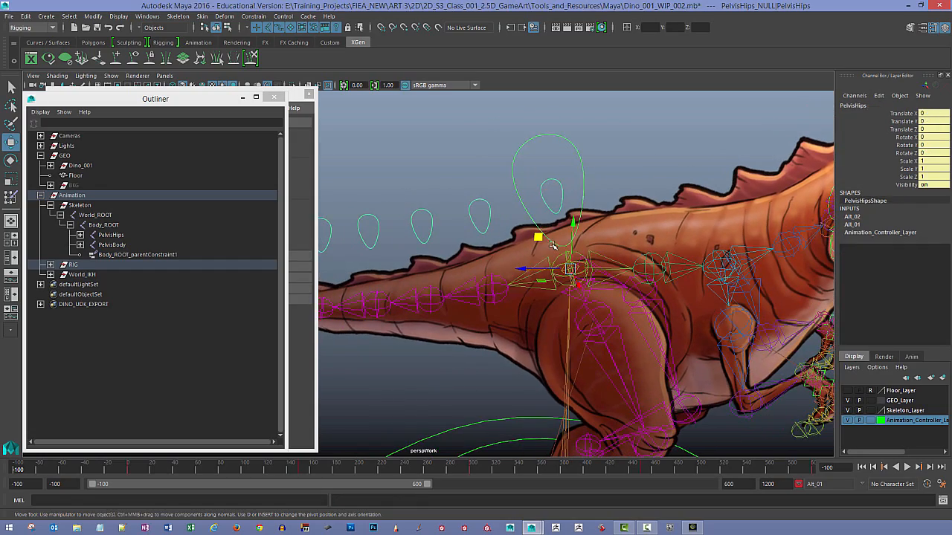
{"action": "left_click_drag", "start_coordinate": [553, 245], "coordinate": [567, 186]}
{"action": "left_click", "coordinate": [574, 148]}
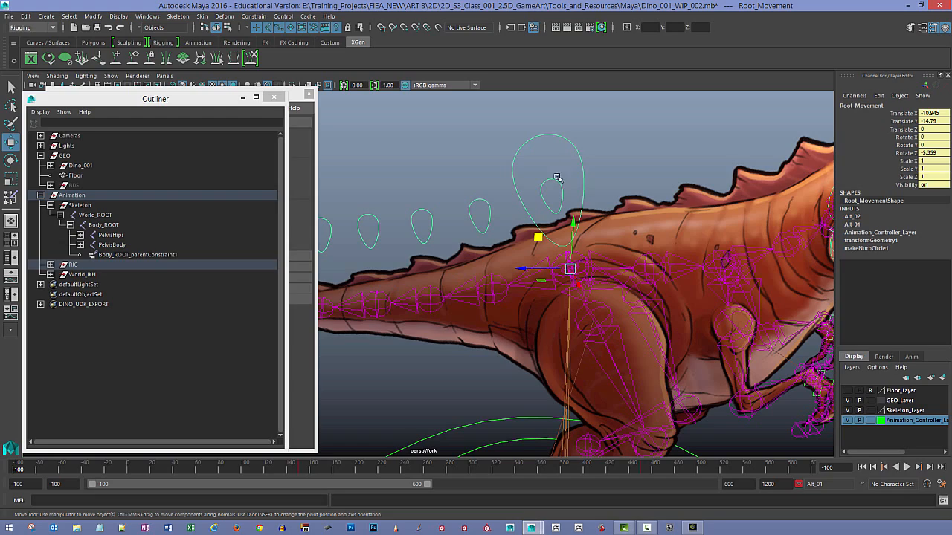
- Clear the selection and hide the animation controller layer
{"action": "left_click", "coordinate": [484, 365]}
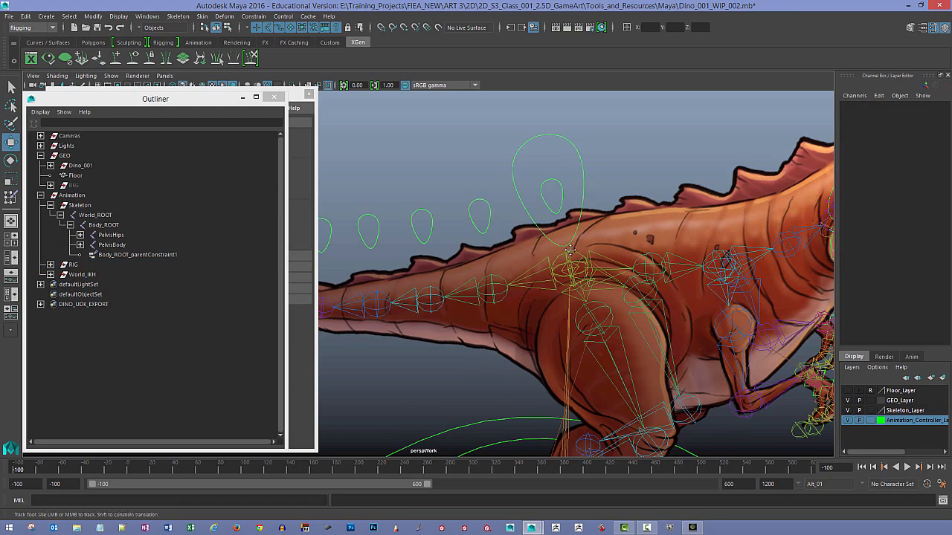
{"action": "left_click_drag", "start_coordinate": [512, 346], "coordinate": [708, 309], "text": "alt"}
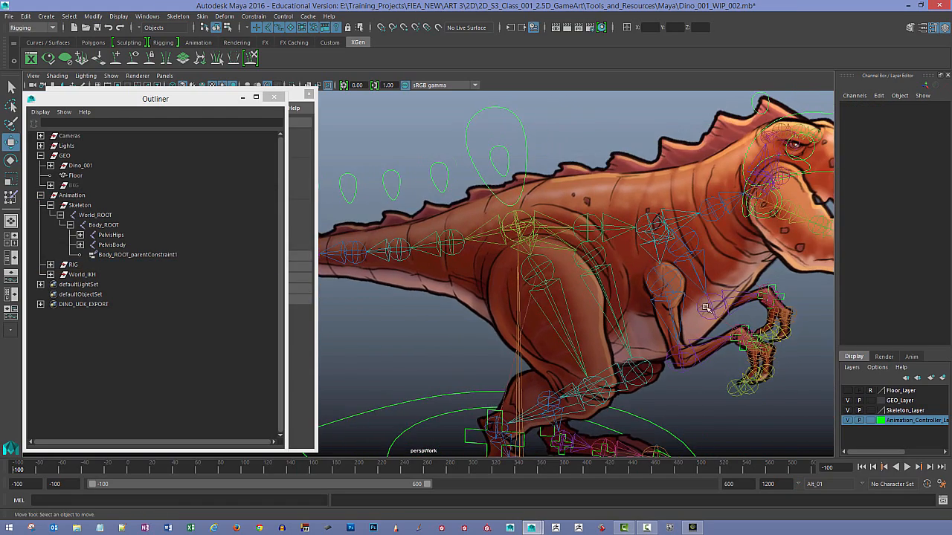
{"action": "left_click", "coordinate": [849, 421]}
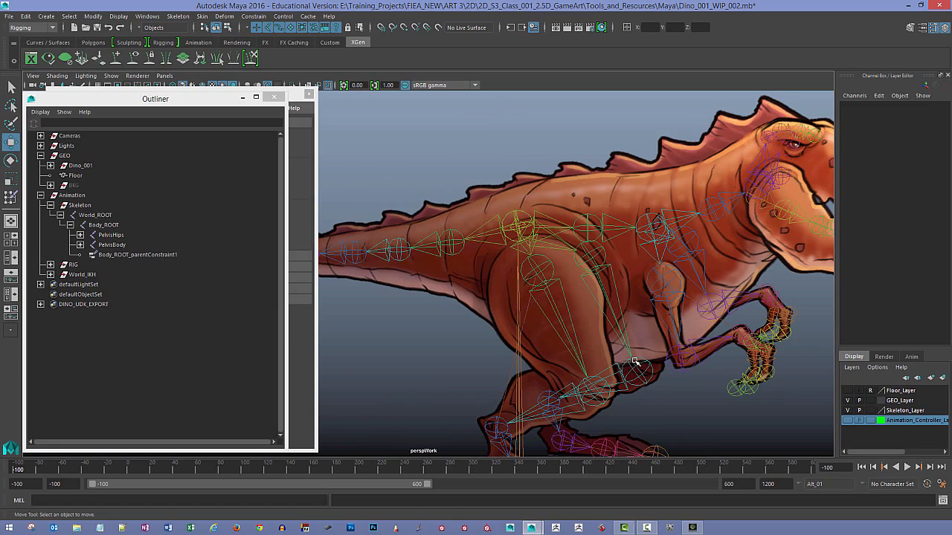
- Examine the skeleton around the hips up close, selecting the Body_ROOT and PelvisHips joints in turn
{"action": "left_click_drag", "start_coordinate": [638, 358], "coordinate": [504, 291], "text": "alt"}
{"action": "right_click_drag", "start_coordinate": [507, 295], "coordinate": [584, 310], "text": "alt"}
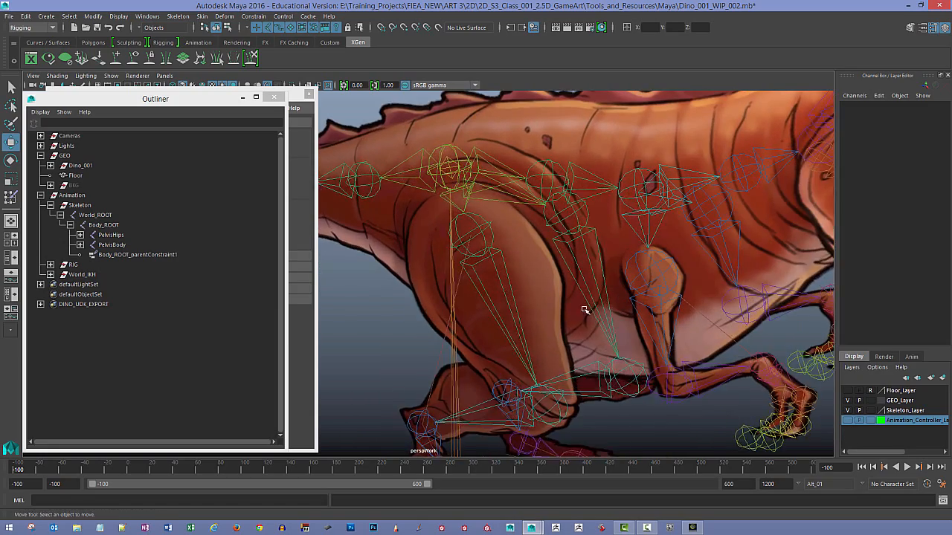
{"action": "middle_click_drag", "start_coordinate": [584, 310], "coordinate": [610, 354], "text": "alt"}
{"action": "left_click_drag", "start_coordinate": [610, 355], "coordinate": [580, 344], "text": "alt"}
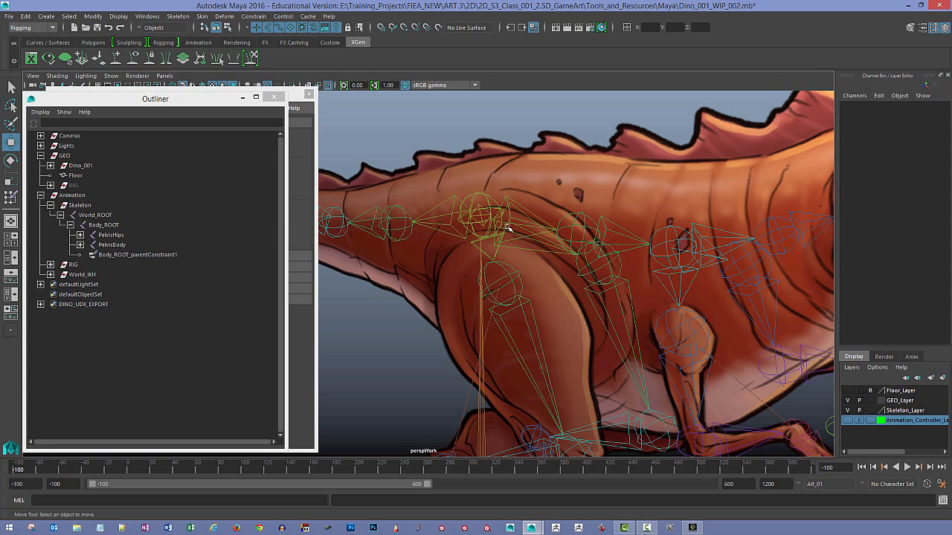
{"action": "left_click_drag", "start_coordinate": [508, 245], "coordinate": [476, 251], "text": "alt"}
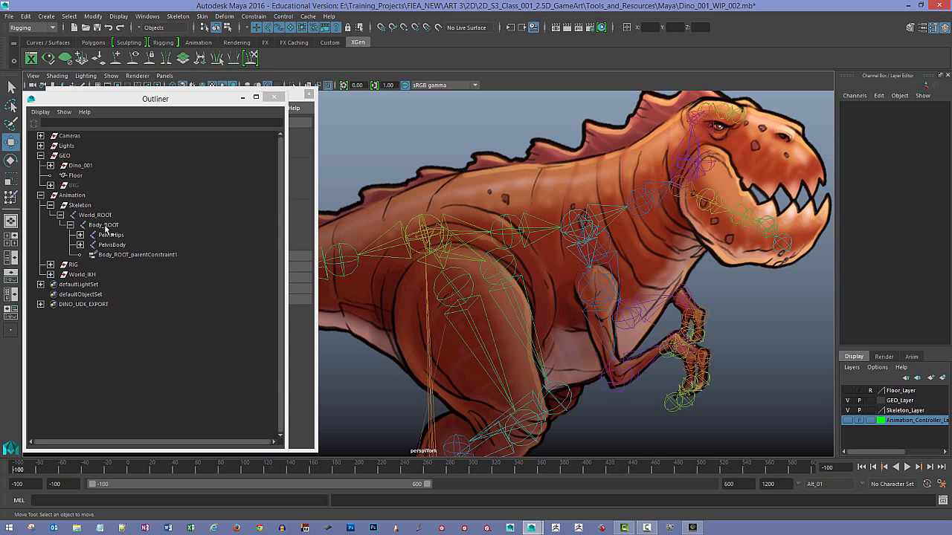
{"action": "left_click", "coordinate": [101, 225]}
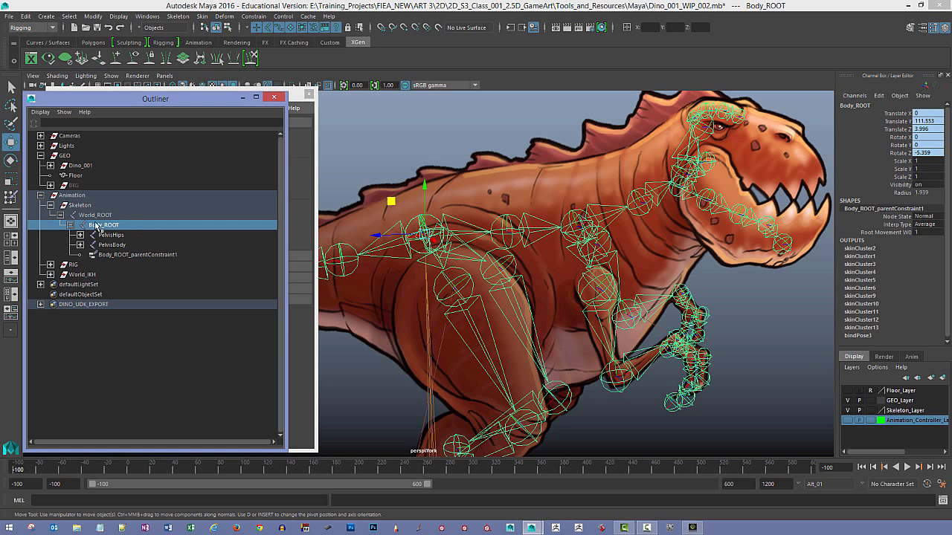
{"action": "left_click", "coordinate": [111, 236]}
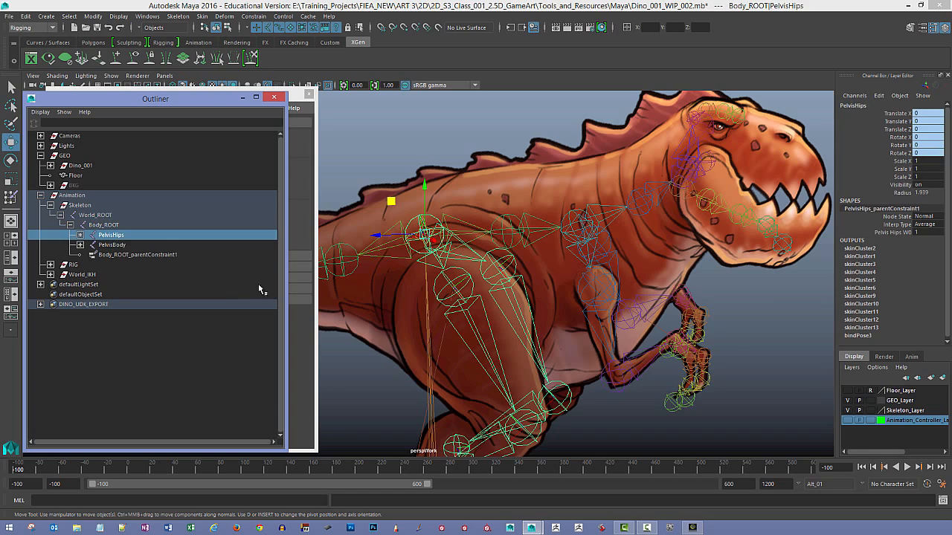
- Select the dinosaur's Body mesh, close the Outliner, and activate the Paint Skin Weights Tool
{"action": "left_click", "coordinate": [364, 374]}
{"action": "left_click_drag", "start_coordinate": [431, 331], "coordinate": [458, 321], "text": "alt"}
{"action": "right_click_drag", "start_coordinate": [459, 320], "coordinate": [505, 290], "text": "alt"}
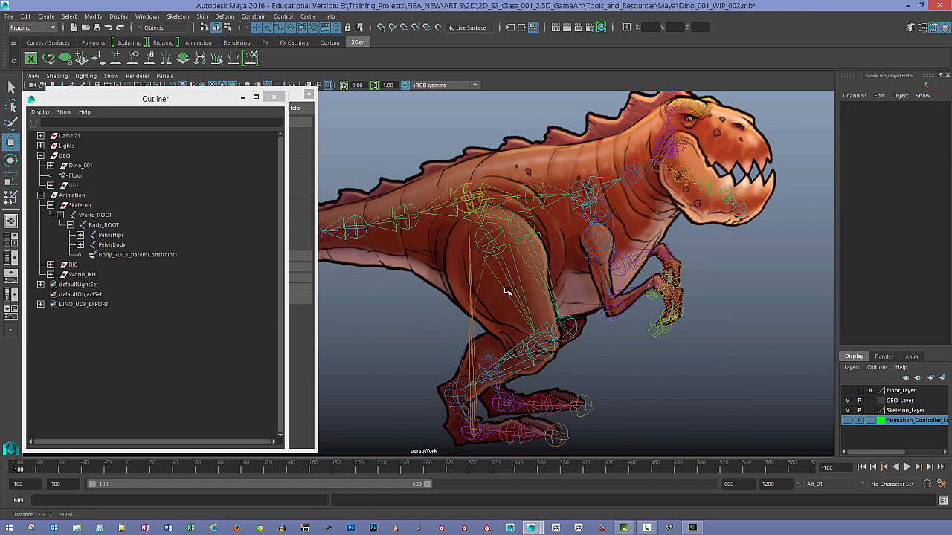
{"action": "left_click_drag", "start_coordinate": [506, 291], "coordinate": [477, 267], "text": "alt"}
{"action": "left_click", "coordinate": [528, 206]}
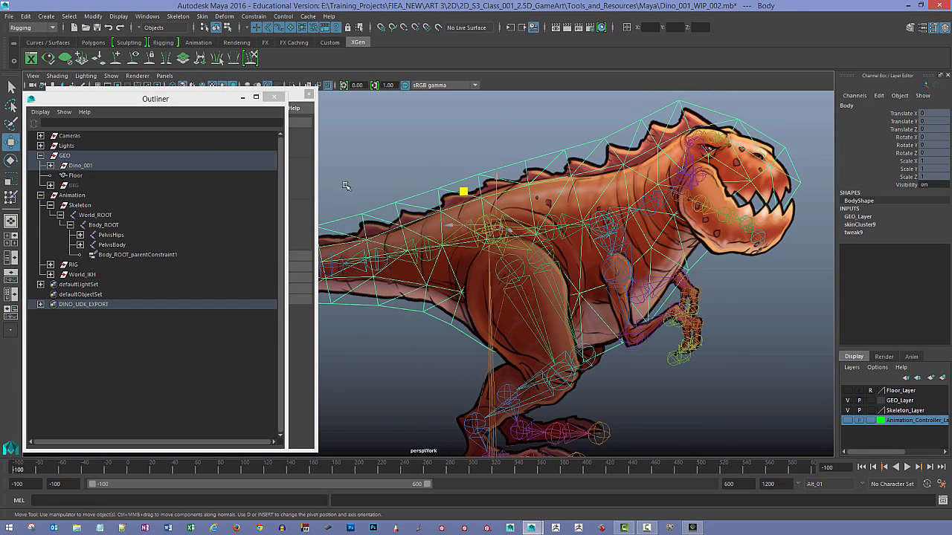
{"action": "left_click", "coordinate": [274, 97]}
{"action": "left_click", "coordinate": [10, 197]}
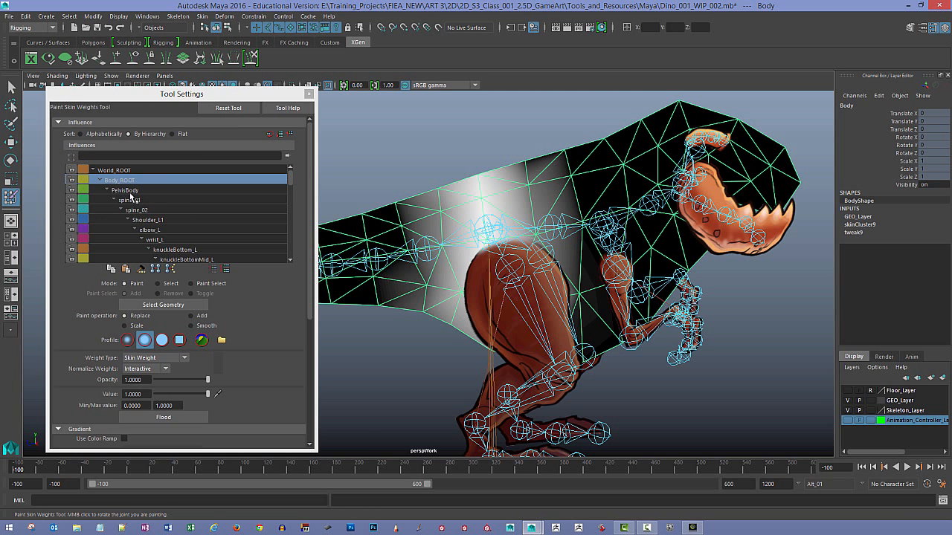
- Examine the Body mesh's skin weights for the spine_01, spine_02 and Shoulder_L1 influences
{"action": "left_click", "coordinate": [131, 200]}
{"action": "left_click", "coordinate": [144, 210]}
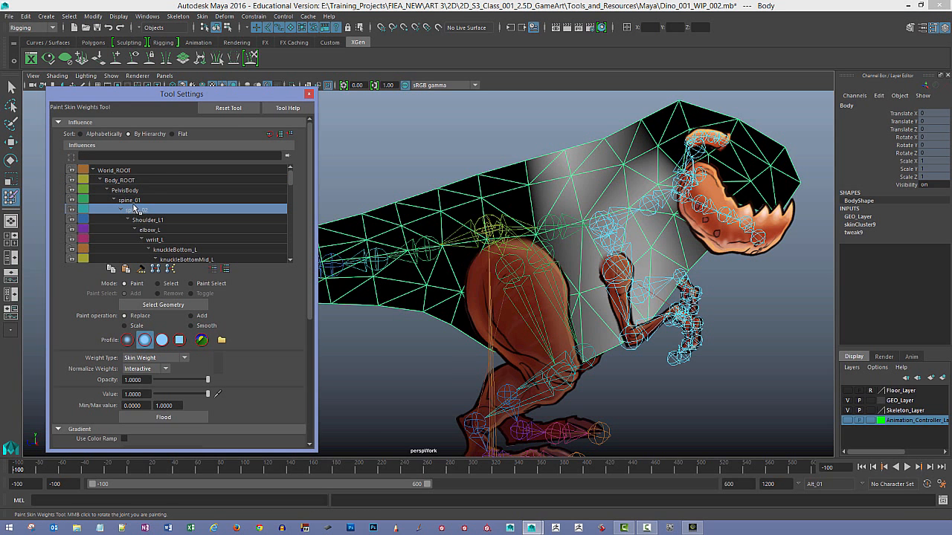
{"action": "left_click", "coordinate": [134, 200]}
{"action": "left_click", "coordinate": [140, 212]}
{"action": "left_click", "coordinate": [147, 221]}
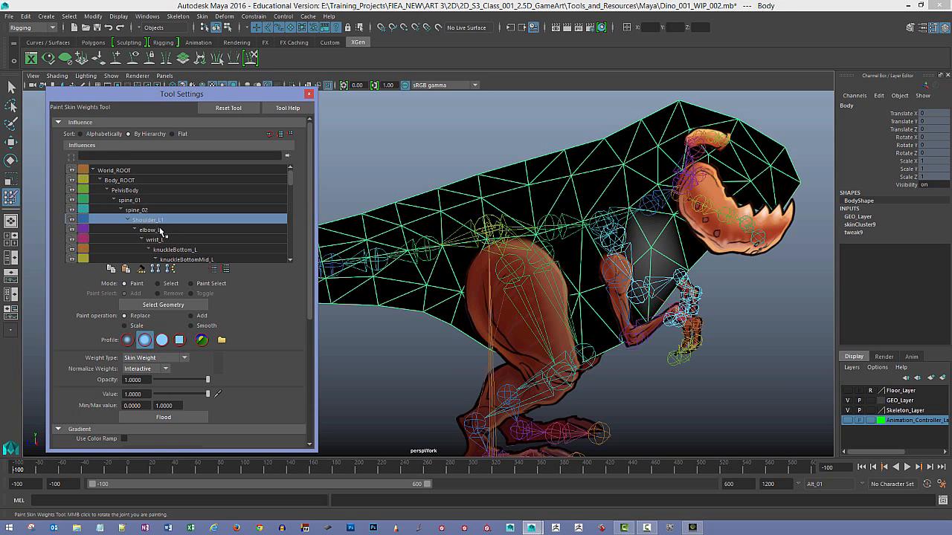
- Check the Body mesh's weights for elbow_L, wrist_L, knuckleBottom_L, knuckleBottomMid_L and knuckleBottomEnd_L
{"action": "left_click", "coordinate": [152, 230]}
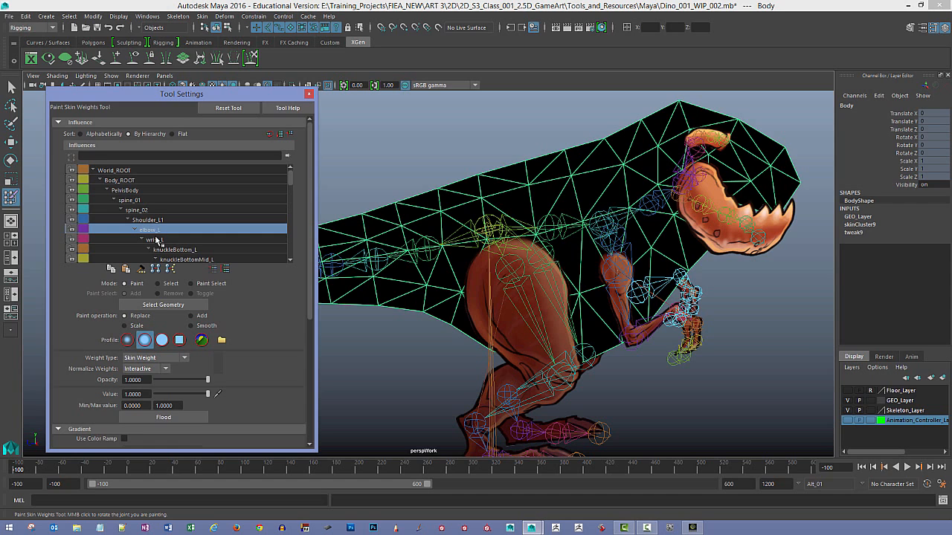
{"action": "left_click", "coordinate": [157, 240]}
{"action": "left_click", "coordinate": [169, 251]}
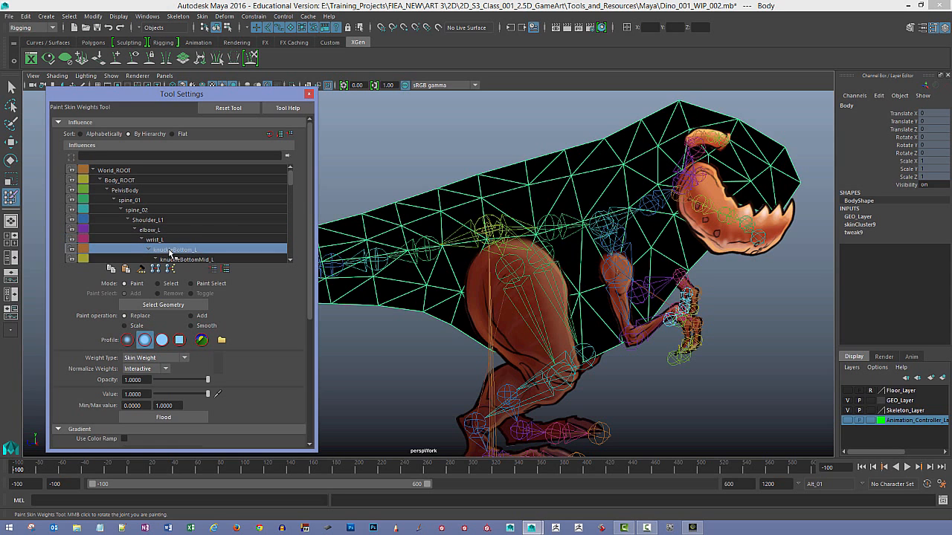
{"action": "scroll", "coordinate": [189, 229], "scroll_direction": "down", "scroll_amount": 2}
{"action": "left_click", "coordinate": [185, 212]}
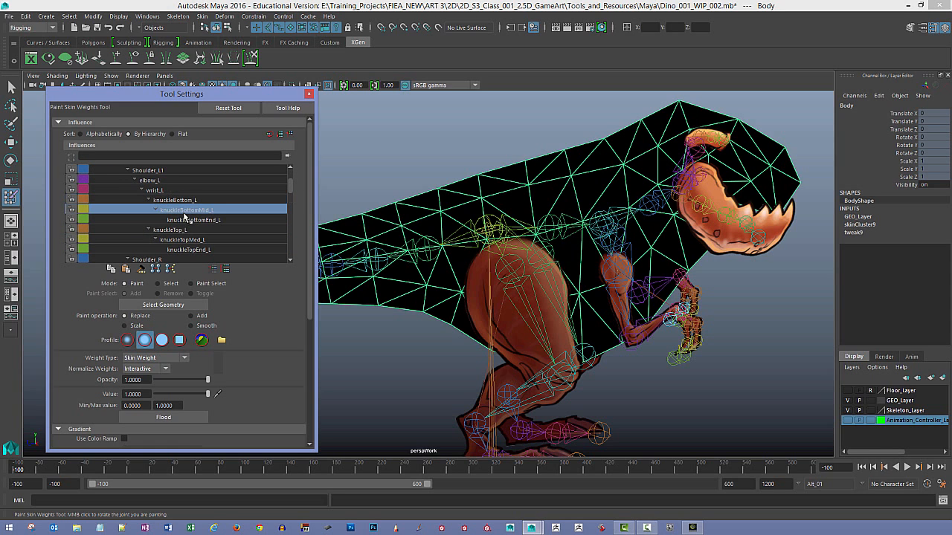
{"action": "left_click", "coordinate": [194, 220]}
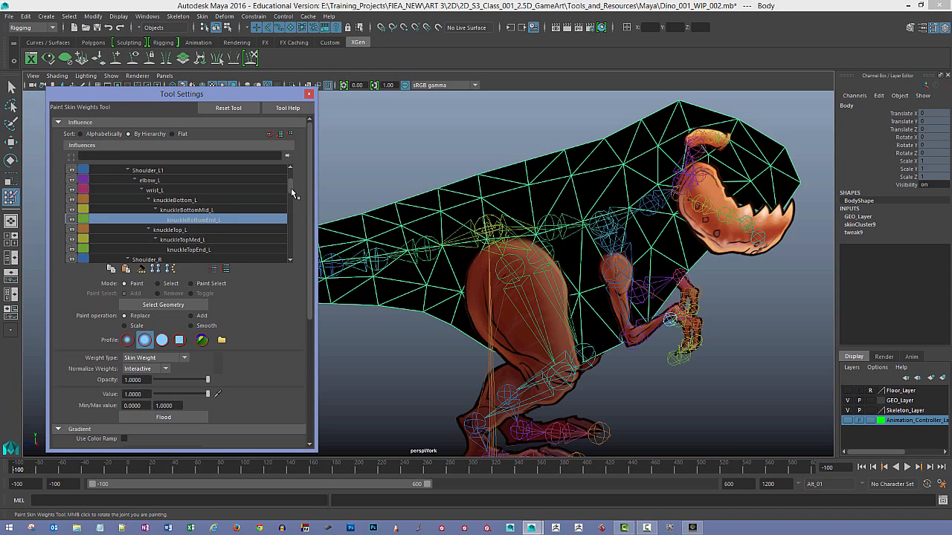
- Inspect the Body mesh's weights for the spine_03, HeadBase, Brow_01 and Brow_02 influences
{"action": "left_click_drag", "start_coordinate": [290, 189], "coordinate": [287, 208]}
{"action": "left_click", "coordinate": [151, 187]}
{"action": "left_click", "coordinate": [156, 197]}
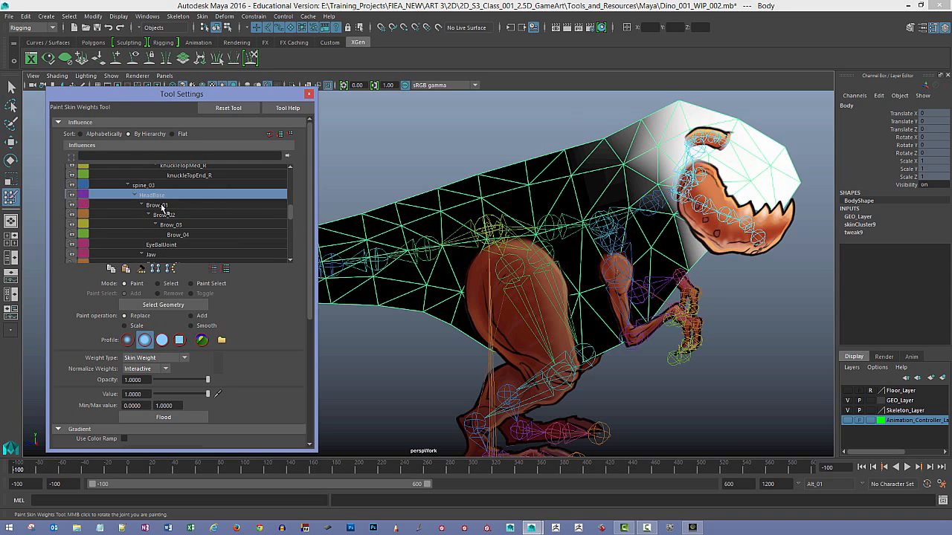
{"action": "left_click", "coordinate": [162, 205]}
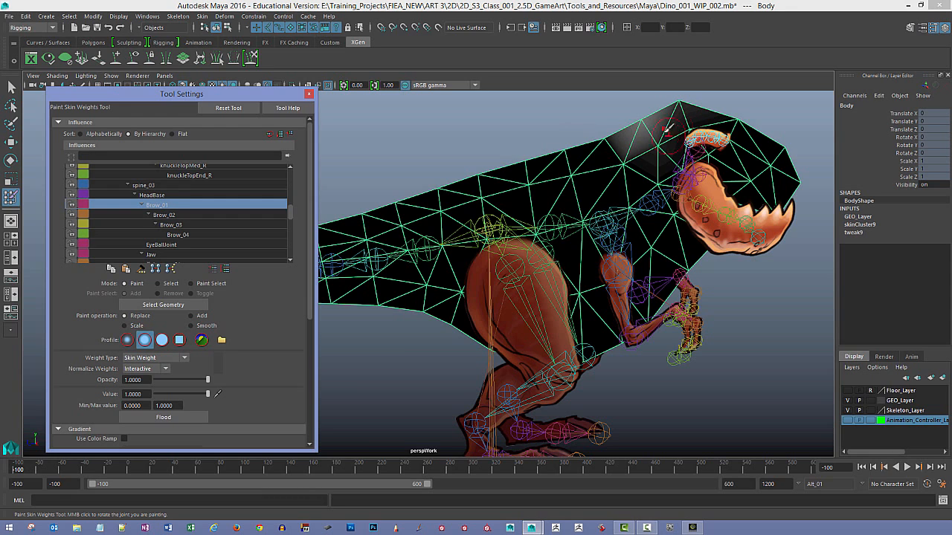
{"action": "left_click", "coordinate": [175, 216]}
- Select the Brow mesh on the dinosaur's head and activate the Paint Skin Weights Tool on it
{"action": "key", "text": "q"}
{"action": "left_click", "coordinate": [715, 133]}
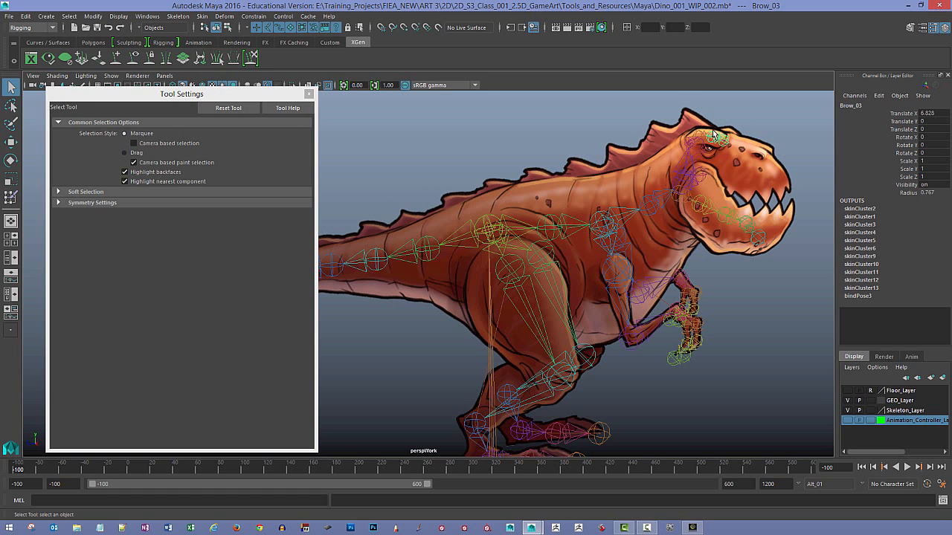
{"action": "left_click", "coordinate": [705, 129]}
{"action": "left_click_drag", "start_coordinate": [732, 110], "coordinate": [742, 156], "text": "alt"}
{"action": "middle_click_drag", "start_coordinate": [742, 156], "coordinate": [604, 210], "text": "alt"}
{"action": "left_click", "coordinate": [622, 192]}
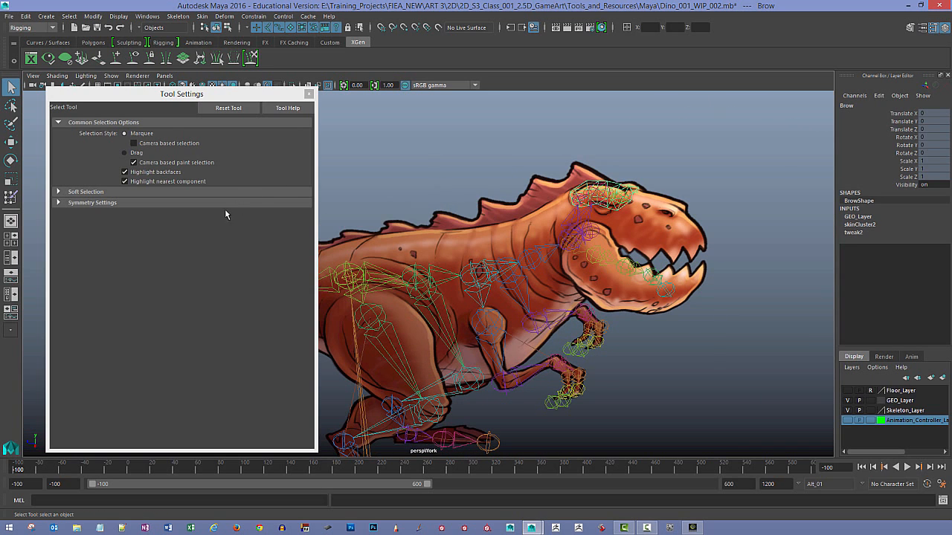
{"action": "left_click_drag", "start_coordinate": [422, 231], "coordinate": [405, 196], "text": "alt"}
{"action": "left_click", "coordinate": [11, 197]}
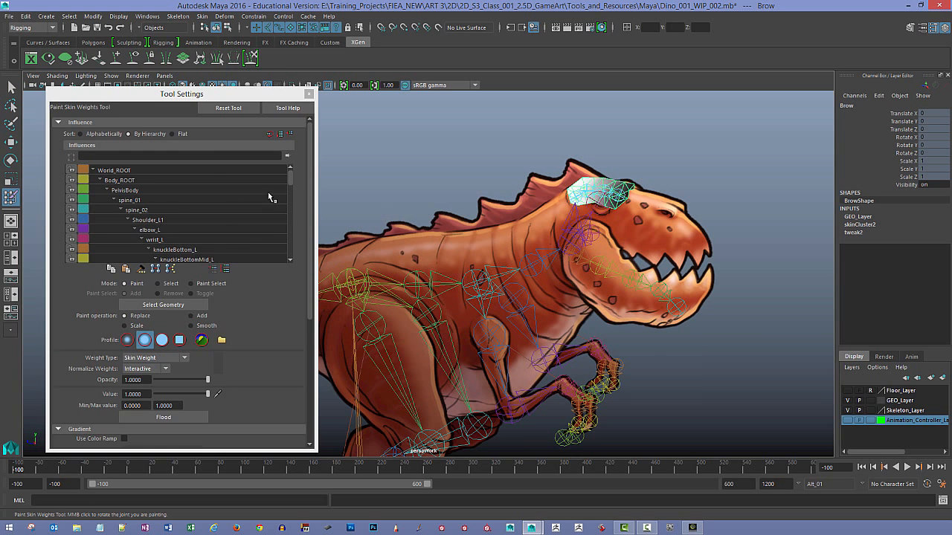
- Examine the Brow mesh's weights for the Brow_02, Brow_03 and Brow_04 influences, returning to Brow_03 for a close look
{"action": "left_click_drag", "start_coordinate": [288, 177], "coordinate": [286, 209]}
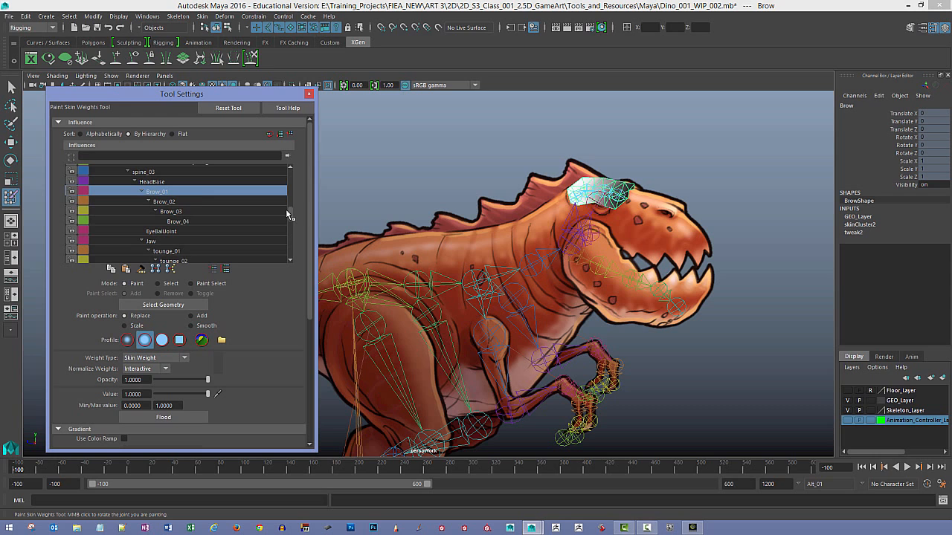
{"action": "left_click", "coordinate": [165, 201]}
{"action": "left_click", "coordinate": [172, 211]}
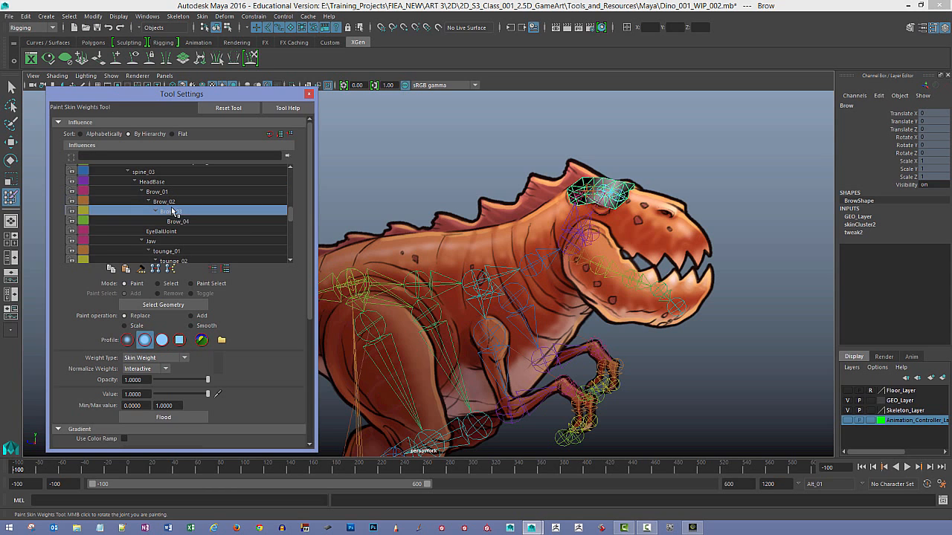
{"action": "left_click", "coordinate": [181, 222]}
{"action": "left_click", "coordinate": [185, 212]}
{"action": "scroll", "coordinate": [550, 227], "scroll_direction": "up", "scroll_amount": 5}
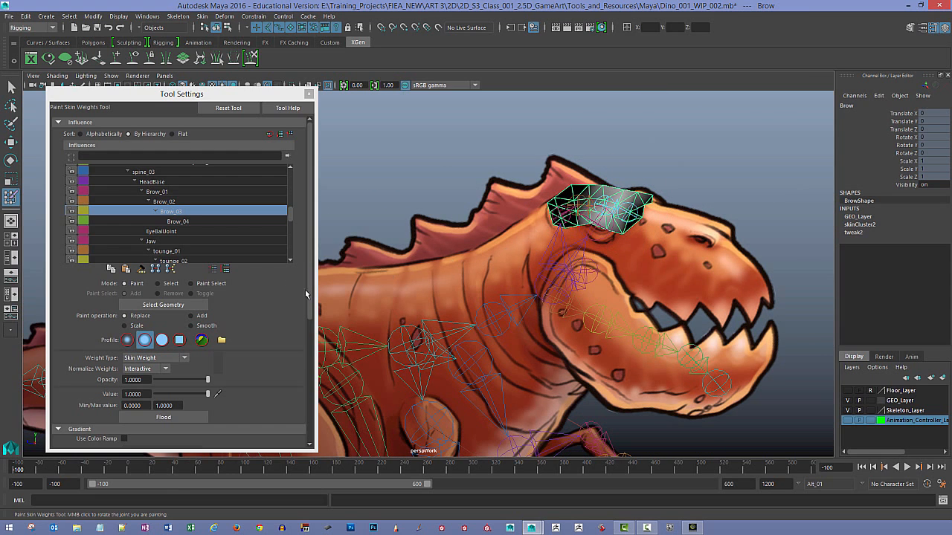
- Select the FrontLegTop mesh on the dinosaur's near thigh and activate the Paint Skin Weights Tool on it
{"action": "scroll", "coordinate": [531, 238], "scroll_direction": "down", "scroll_amount": 4}
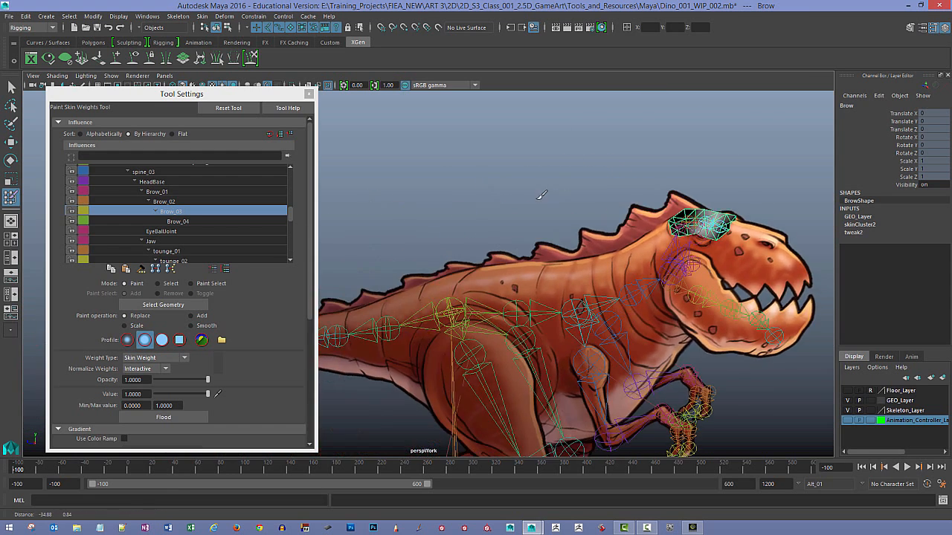
{"action": "scroll", "coordinate": [541, 195], "scroll_direction": "down", "scroll_amount": 3}
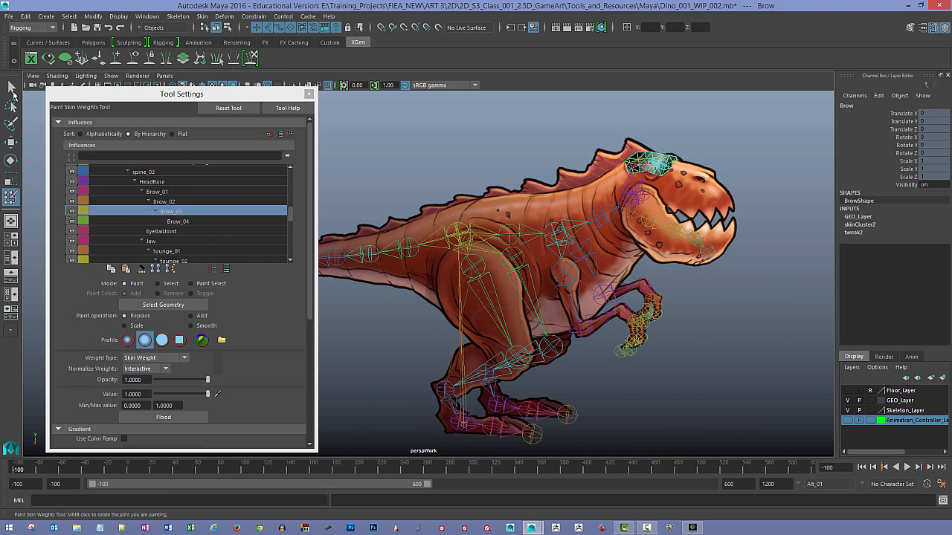
{"action": "left_click", "coordinate": [12, 89]}
{"action": "left_click", "coordinate": [442, 288]}
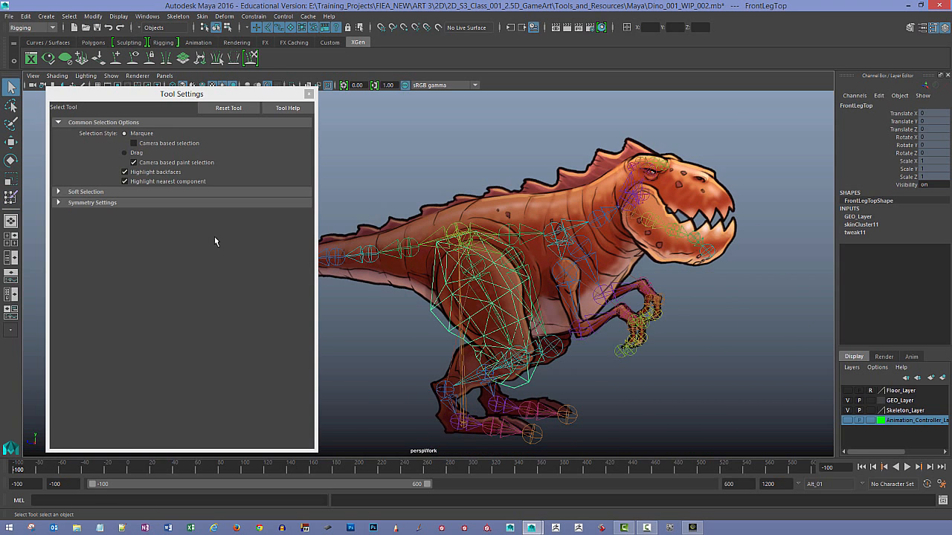
{"action": "left_click", "coordinate": [10, 197]}
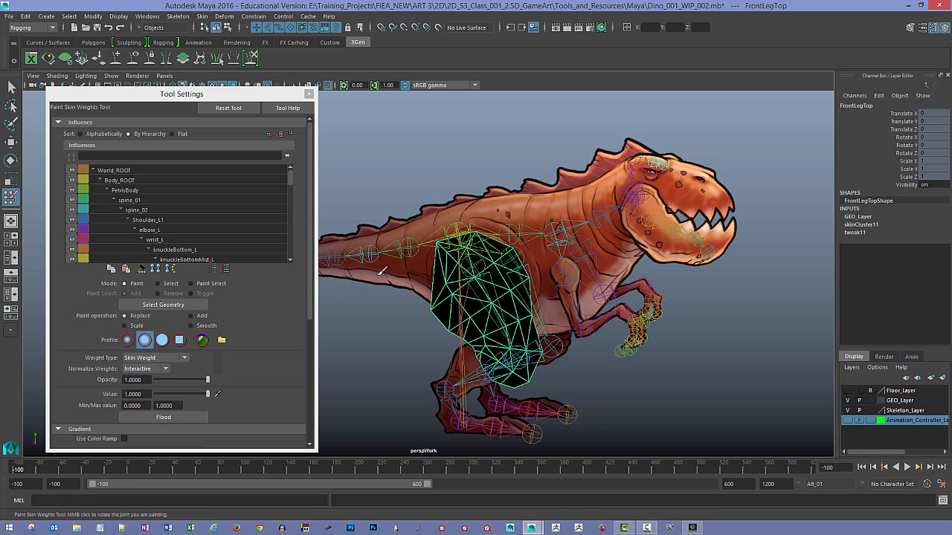
- Inspect the FrontLegTop mesh's weights for the Hip_R and Knee_R influences, looking closely at the blend around the knee
{"action": "right_click_drag", "start_coordinate": [480, 268], "coordinate": [470, 230]}
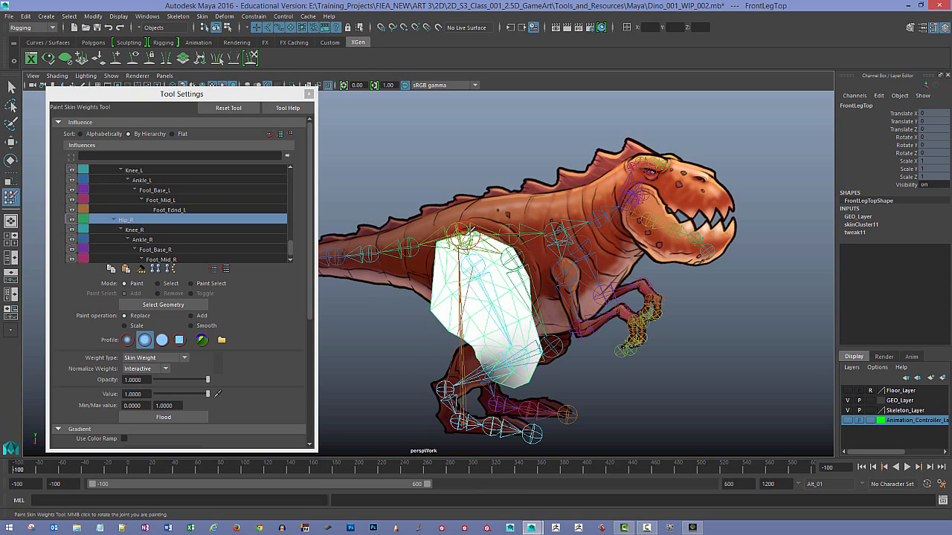
{"action": "scroll", "coordinate": [476, 290], "scroll_direction": "up", "scroll_amount": 5}
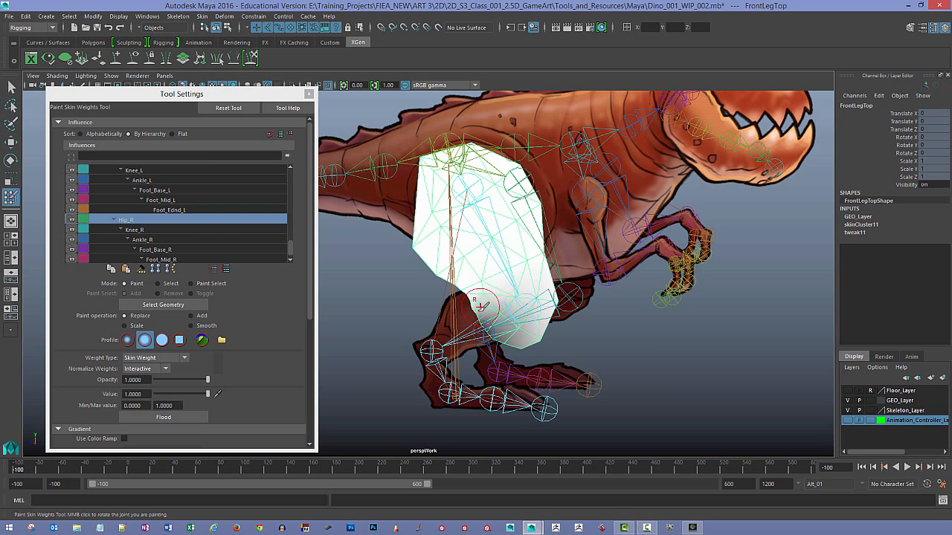
{"action": "mouse_move", "coordinate": [496, 312]}
{"action": "left_mouse_down", "text": "shift"}
{"action": "mouse_move", "coordinate": [529, 321]}
{"action": "mouse_move", "coordinate": [484, 308]}
{"action": "left_mouse_up", "text": "shift"}
{"action": "right_click", "coordinate": [514, 306]}
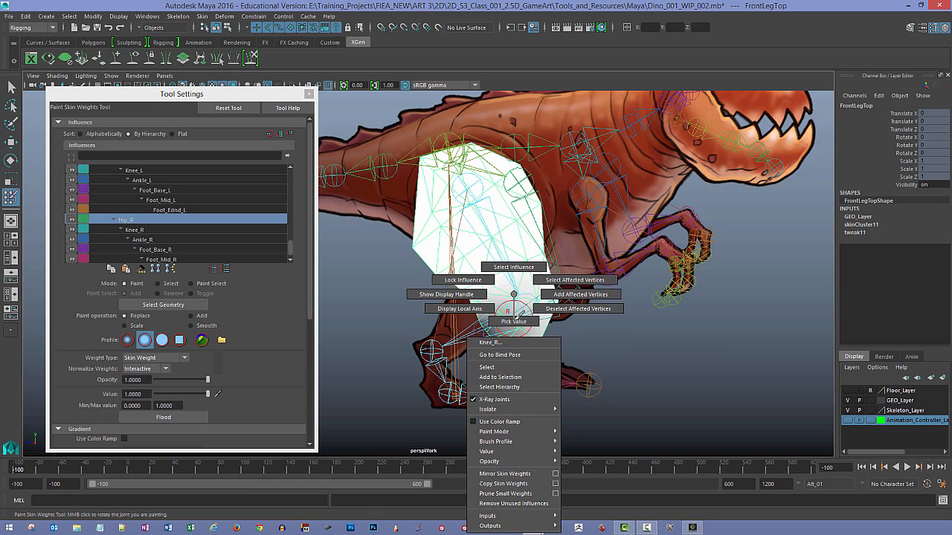
{"action": "left_click", "coordinate": [513, 272]}
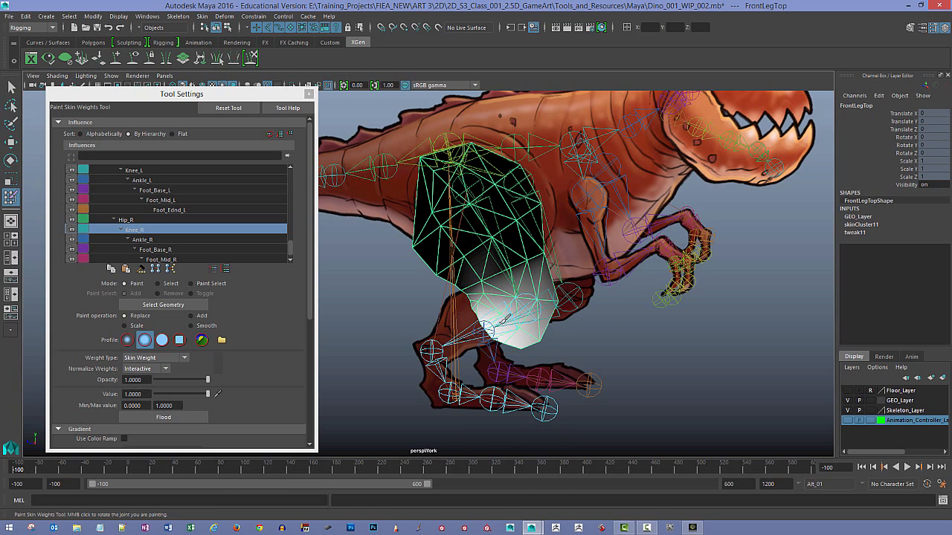
{"action": "left_click_drag", "start_coordinate": [504, 319], "coordinate": [495, 288], "text": "alt"}
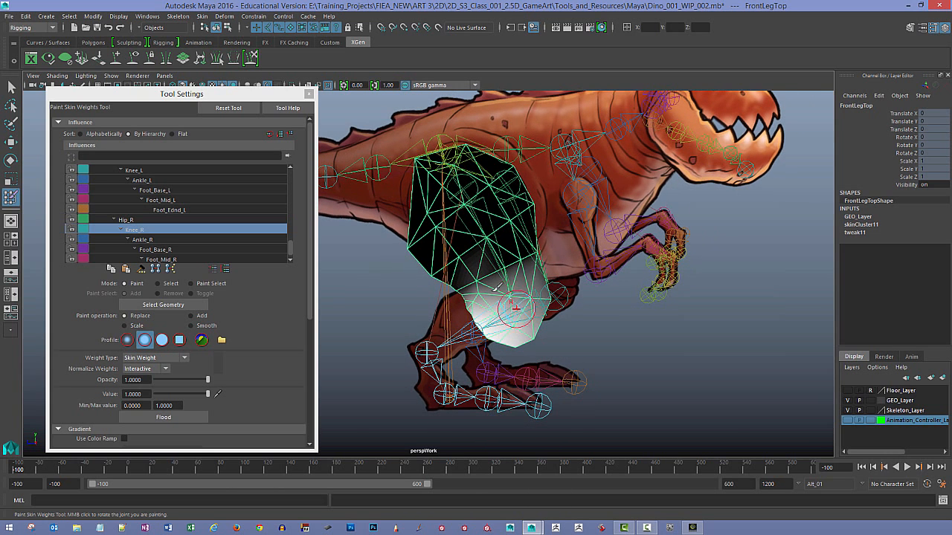
{"action": "right_click_drag", "start_coordinate": [538, 280], "coordinate": [357, 229], "text": "alt"}
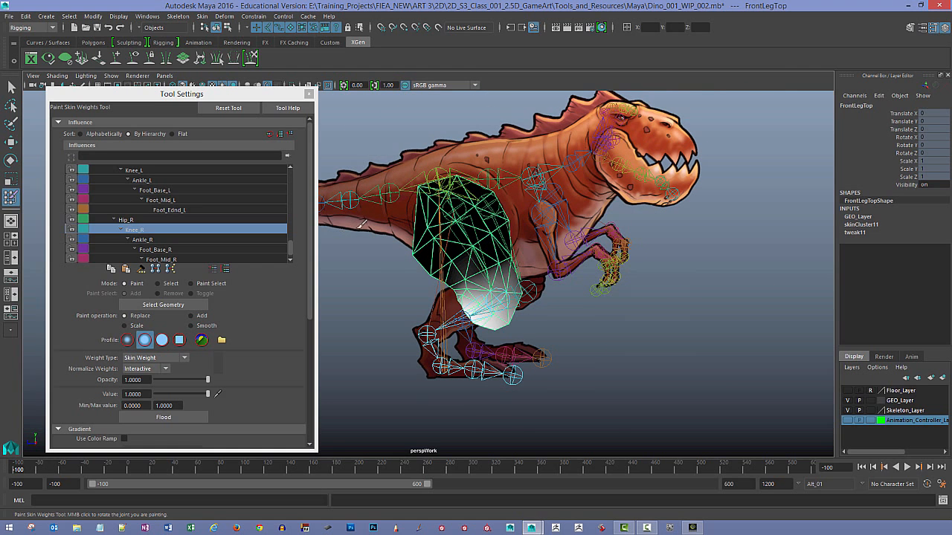
- Select the FrontLegBottom mesh on the near lower leg and activate the Paint Skin Weights Tool on it
{"action": "left_click", "coordinate": [12, 89]}
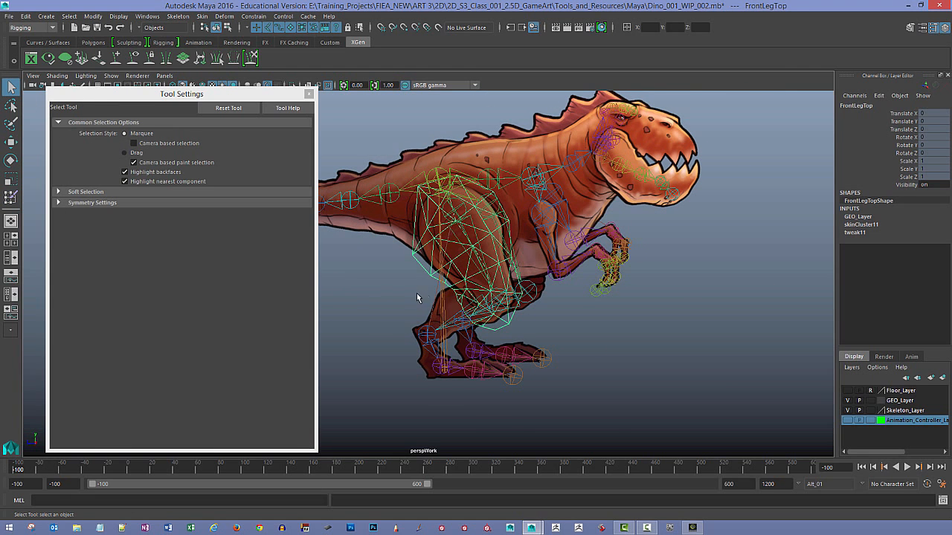
{"action": "left_click", "coordinate": [413, 336]}
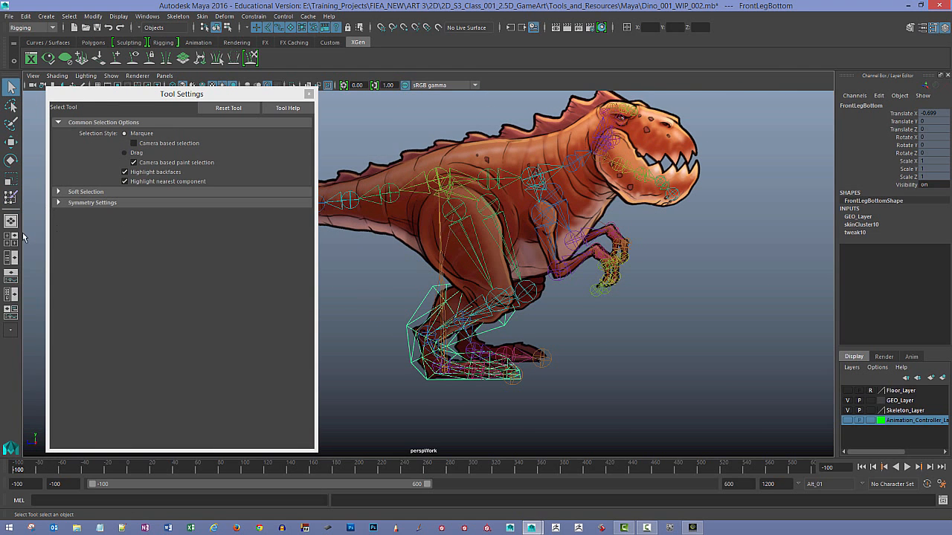
{"action": "left_click", "coordinate": [10, 197]}
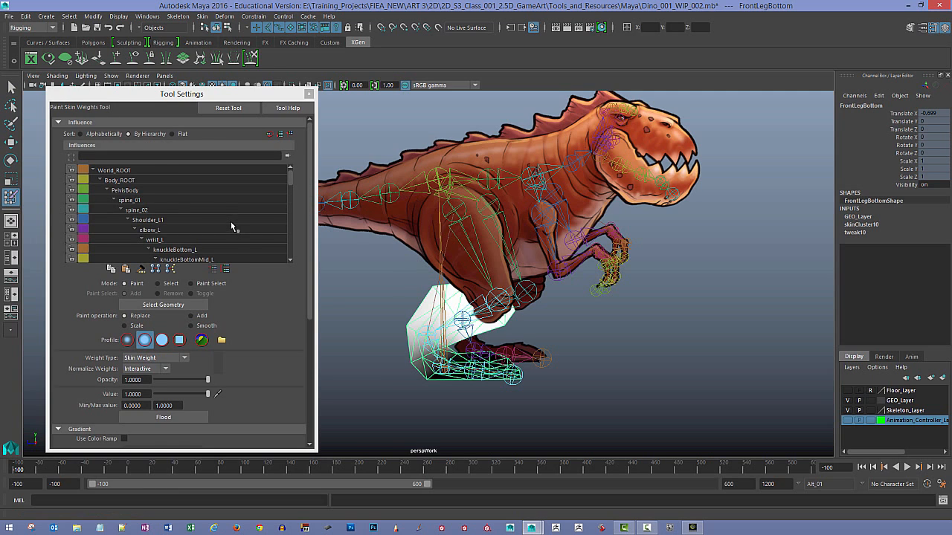
- Check the FrontLegBottom mesh's weights for Ankle_R, Foot_Base_R, Foot_Mid_R and Foot_Ednd_R, returning to Foot_Base_R
{"action": "scroll", "coordinate": [230, 223], "scroll_direction": "down", "scroll_amount": 6}
{"action": "scroll", "coordinate": [227, 236], "scroll_direction": "down", "scroll_amount": 5}
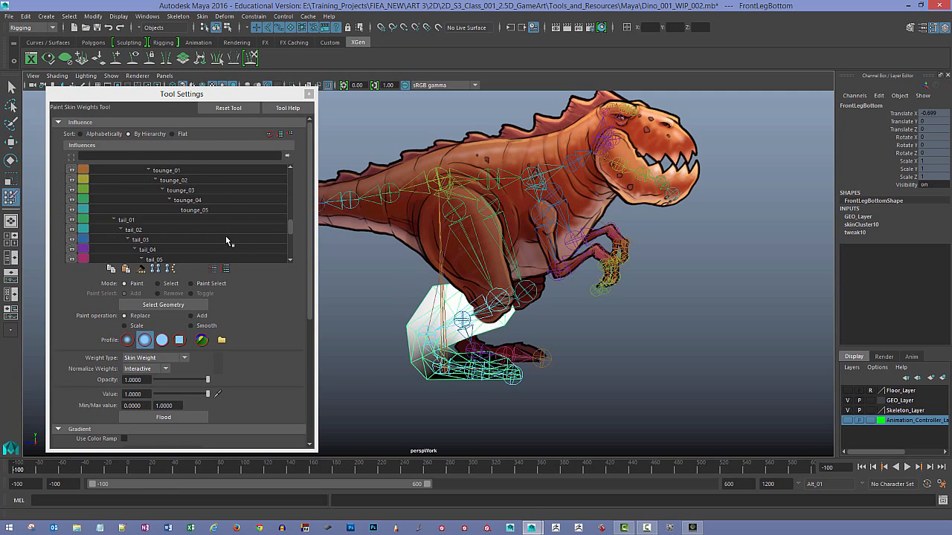
{"action": "left_click", "coordinate": [212, 219]}
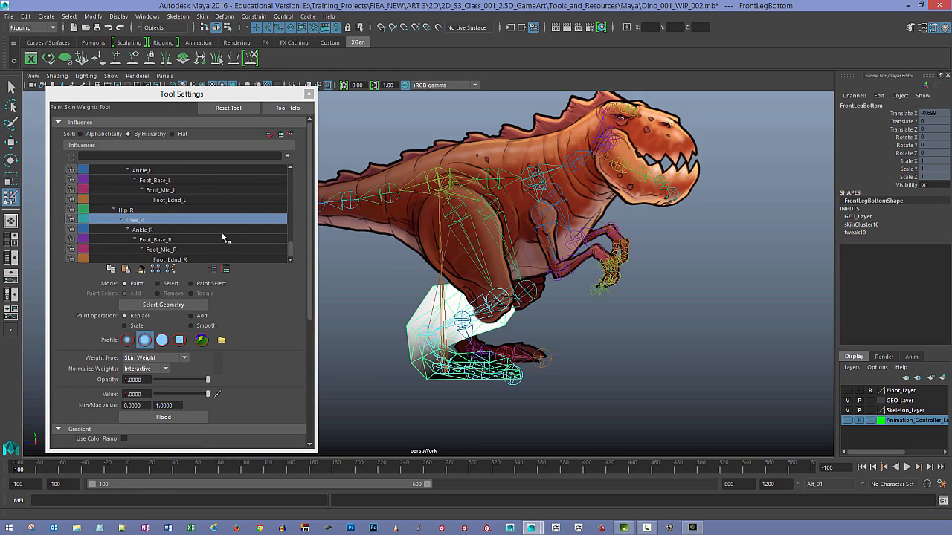
{"action": "left_click", "coordinate": [141, 230]}
{"action": "left_click", "coordinate": [154, 241]}
{"action": "left_click", "coordinate": [168, 251]}
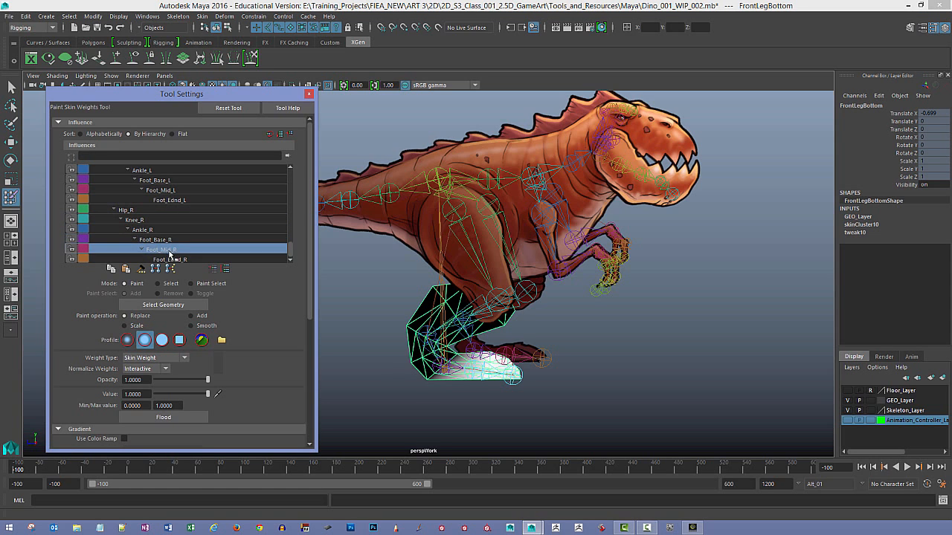
{"action": "left_click", "coordinate": [176, 260]}
{"action": "left_click", "coordinate": [176, 251]}
{"action": "left_click", "coordinate": [173, 240]}
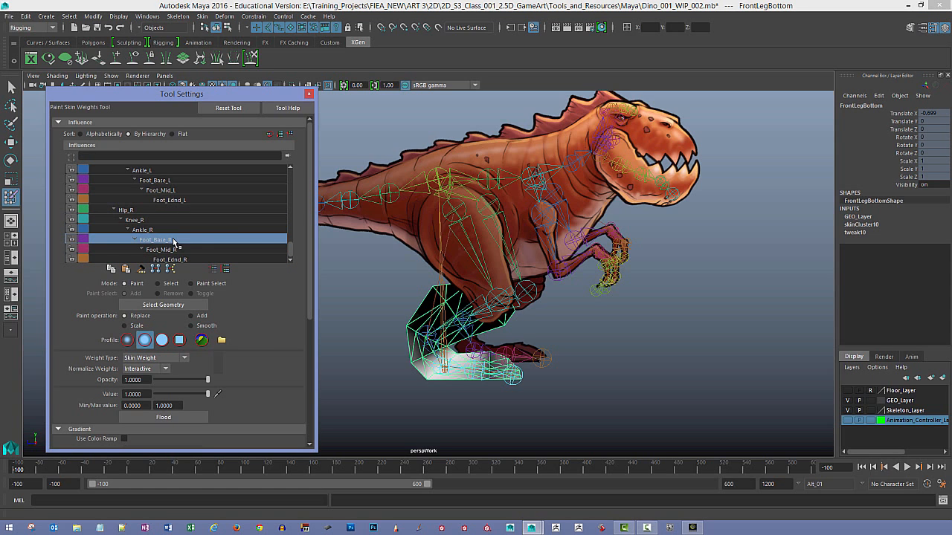
- Close the weight painting tool settings, deselect the leg mesh and hide Skeleton_Layer
{"action": "left_click", "coordinate": [308, 94]}
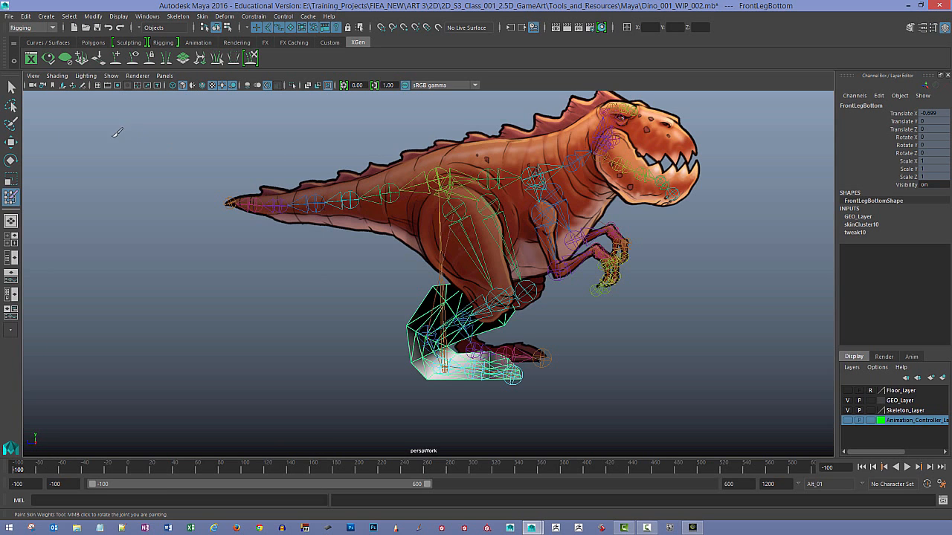
{"action": "key", "text": "q"}
{"action": "left_click", "coordinate": [268, 286]}
{"action": "middle_click_drag", "start_coordinate": [268, 286], "coordinate": [224, 296], "text": "alt"}
{"action": "left_click", "coordinate": [848, 412]}
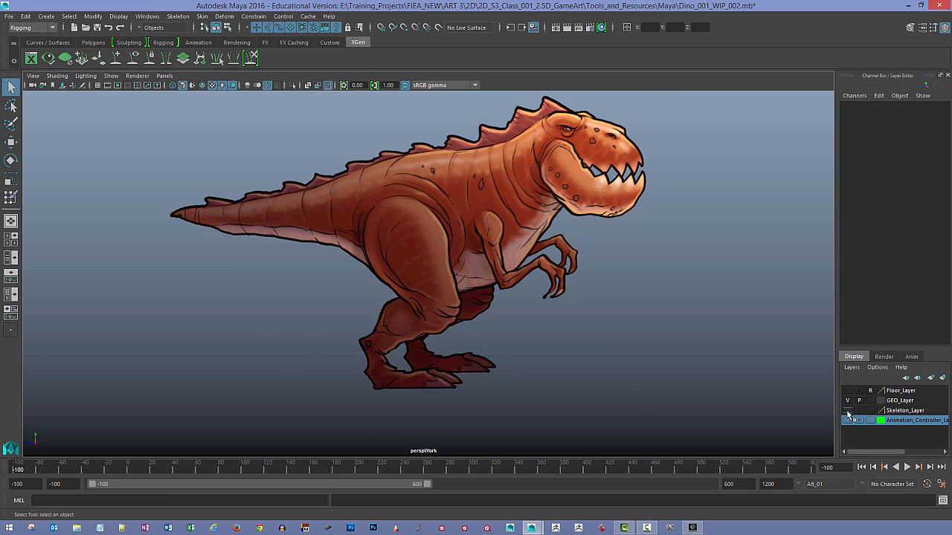
- Set the playback range's start to frame 0 and play the dinosaur's animation from there
{"action": "middle_click_drag", "start_coordinate": [625, 365], "coordinate": [663, 396], "text": "alt"}
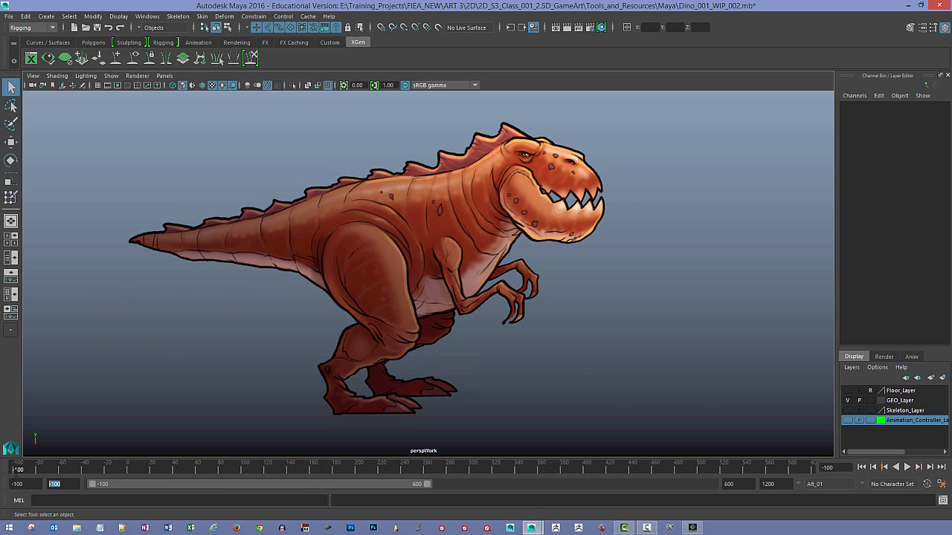
{"action": "type", "text": "0"}
{"action": "key", "text": "Return"}
{"action": "key", "text": "alt+v"}
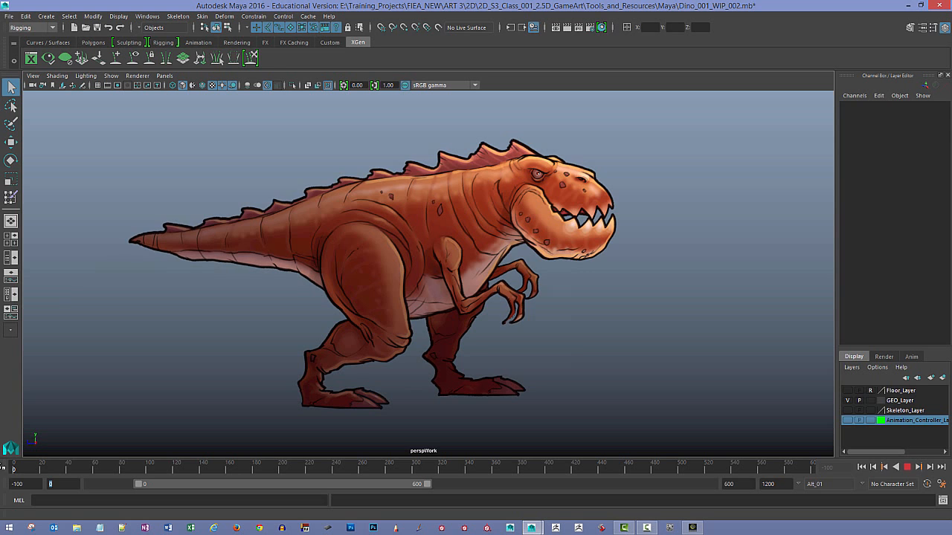
{"action": "mouse_move", "coordinate": [2, 466]}
{"action": "left_mouse_down"}
{"action": "mouse_move", "coordinate": [39, 466]}
{"action": "mouse_move", "coordinate": [3, 467]}
{"action": "left_mouse_up"}
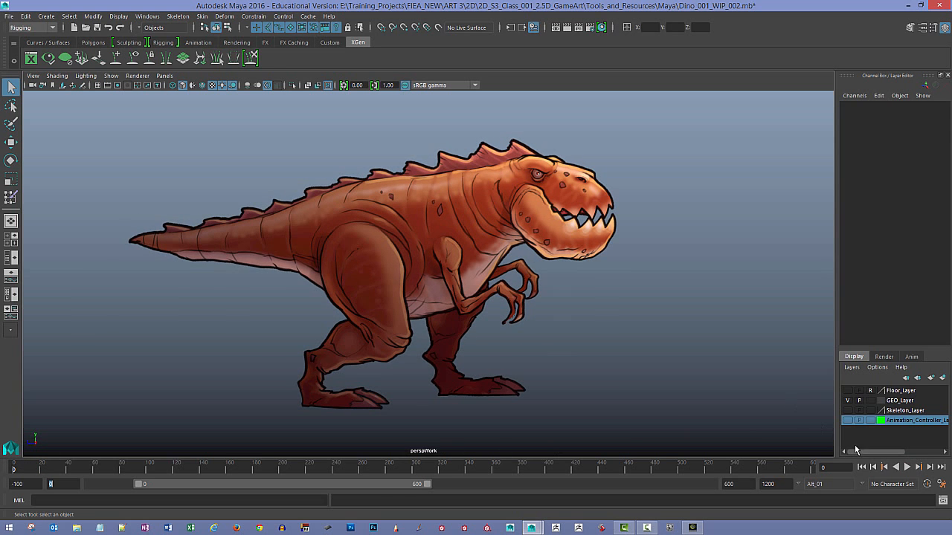
{"action": "left_click", "coordinate": [906, 467]}
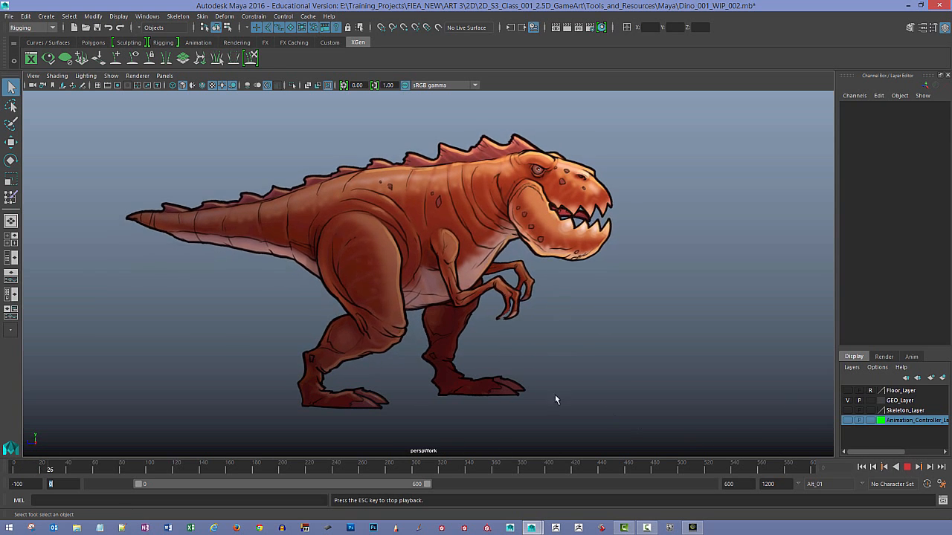